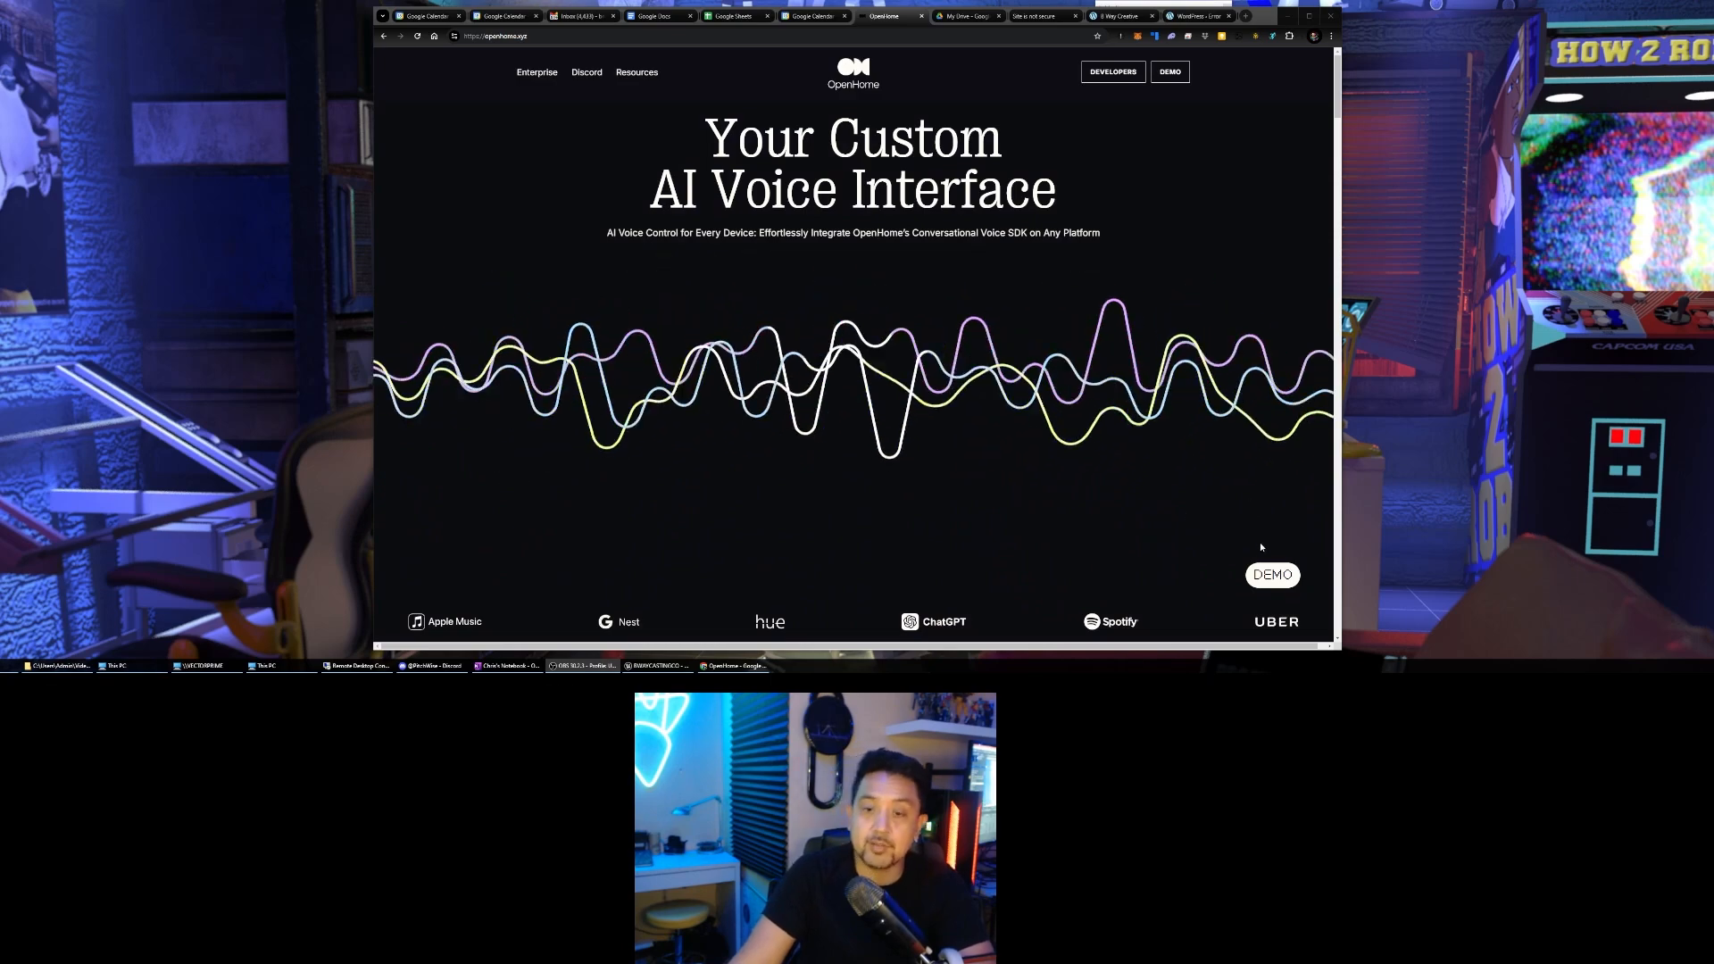
Open the OpenHome demo dashboard and browse the personalities and abilities offered in the marketplace
left_click(1272, 574)
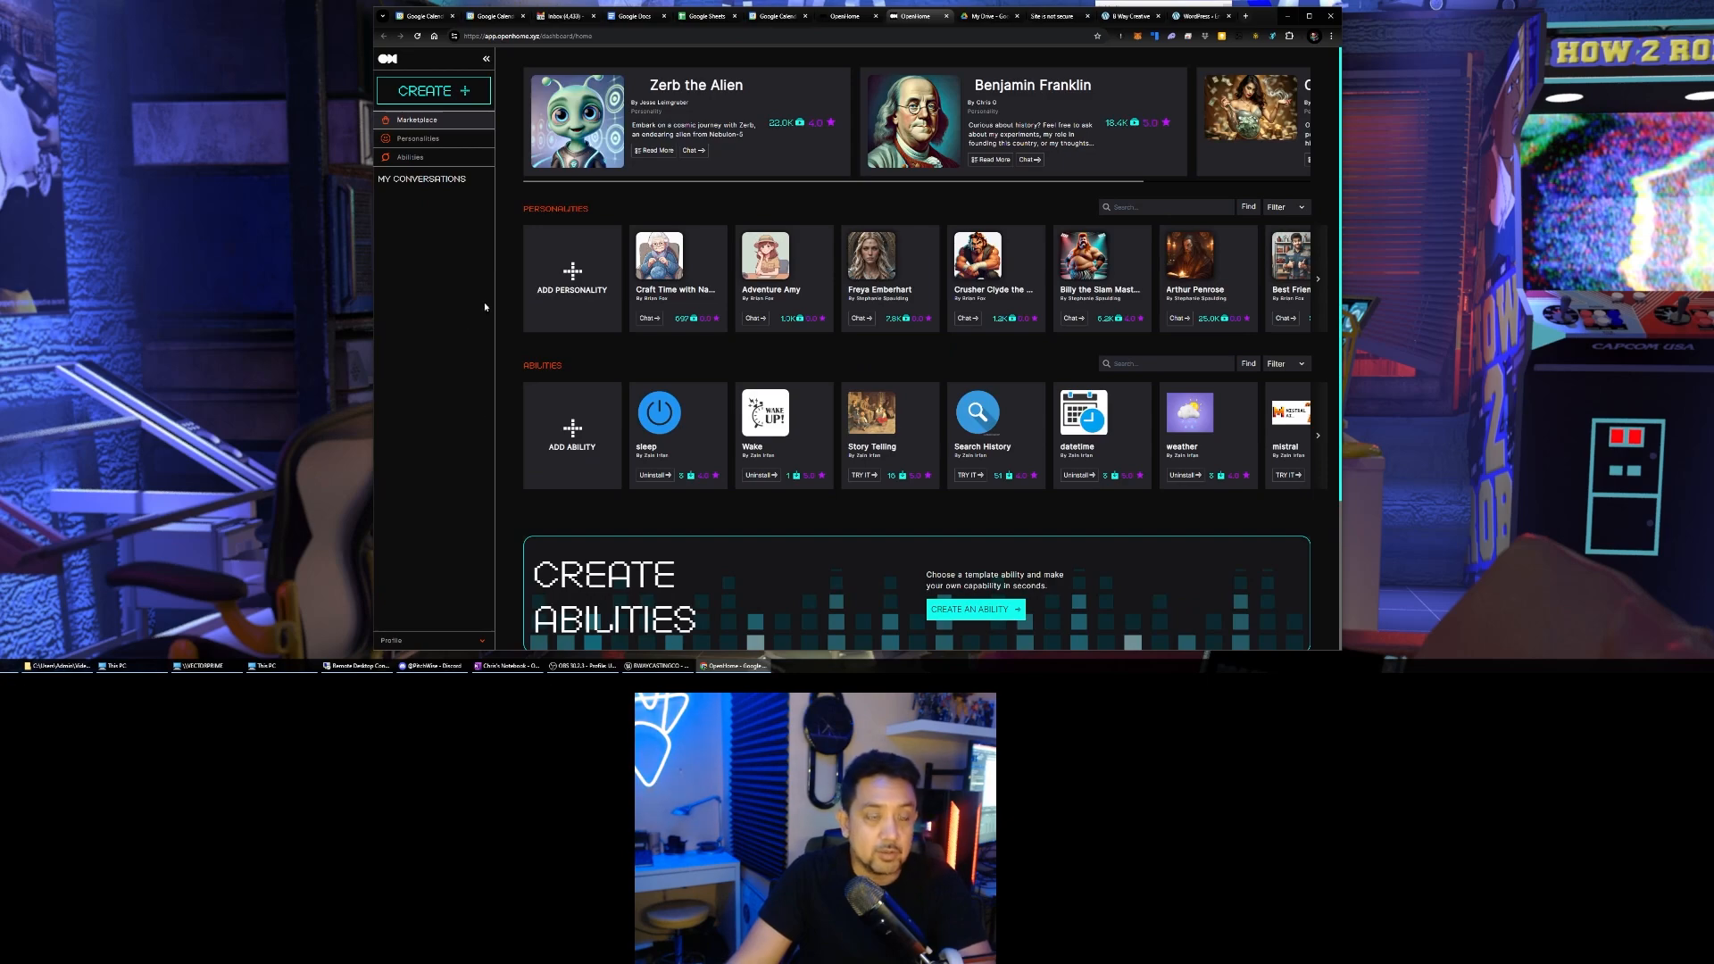
scroll(483, 306, "down", 2)
scroll(464, 268, "up", 2)
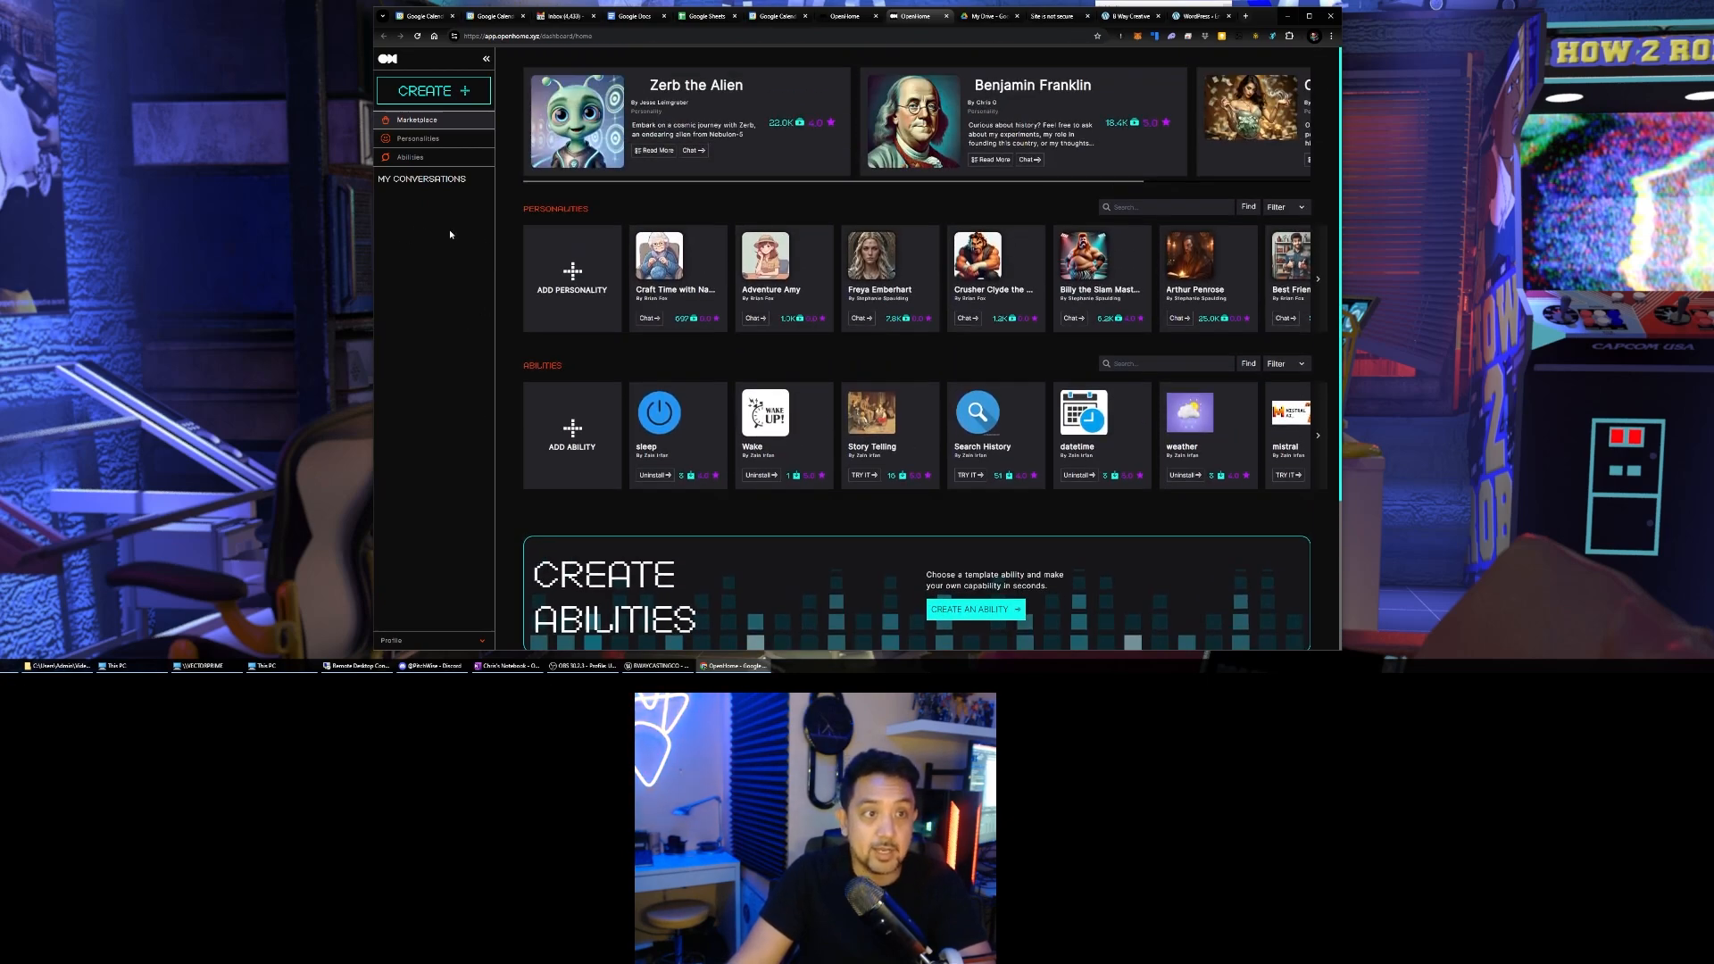
scroll(944, 232, "down", 2)
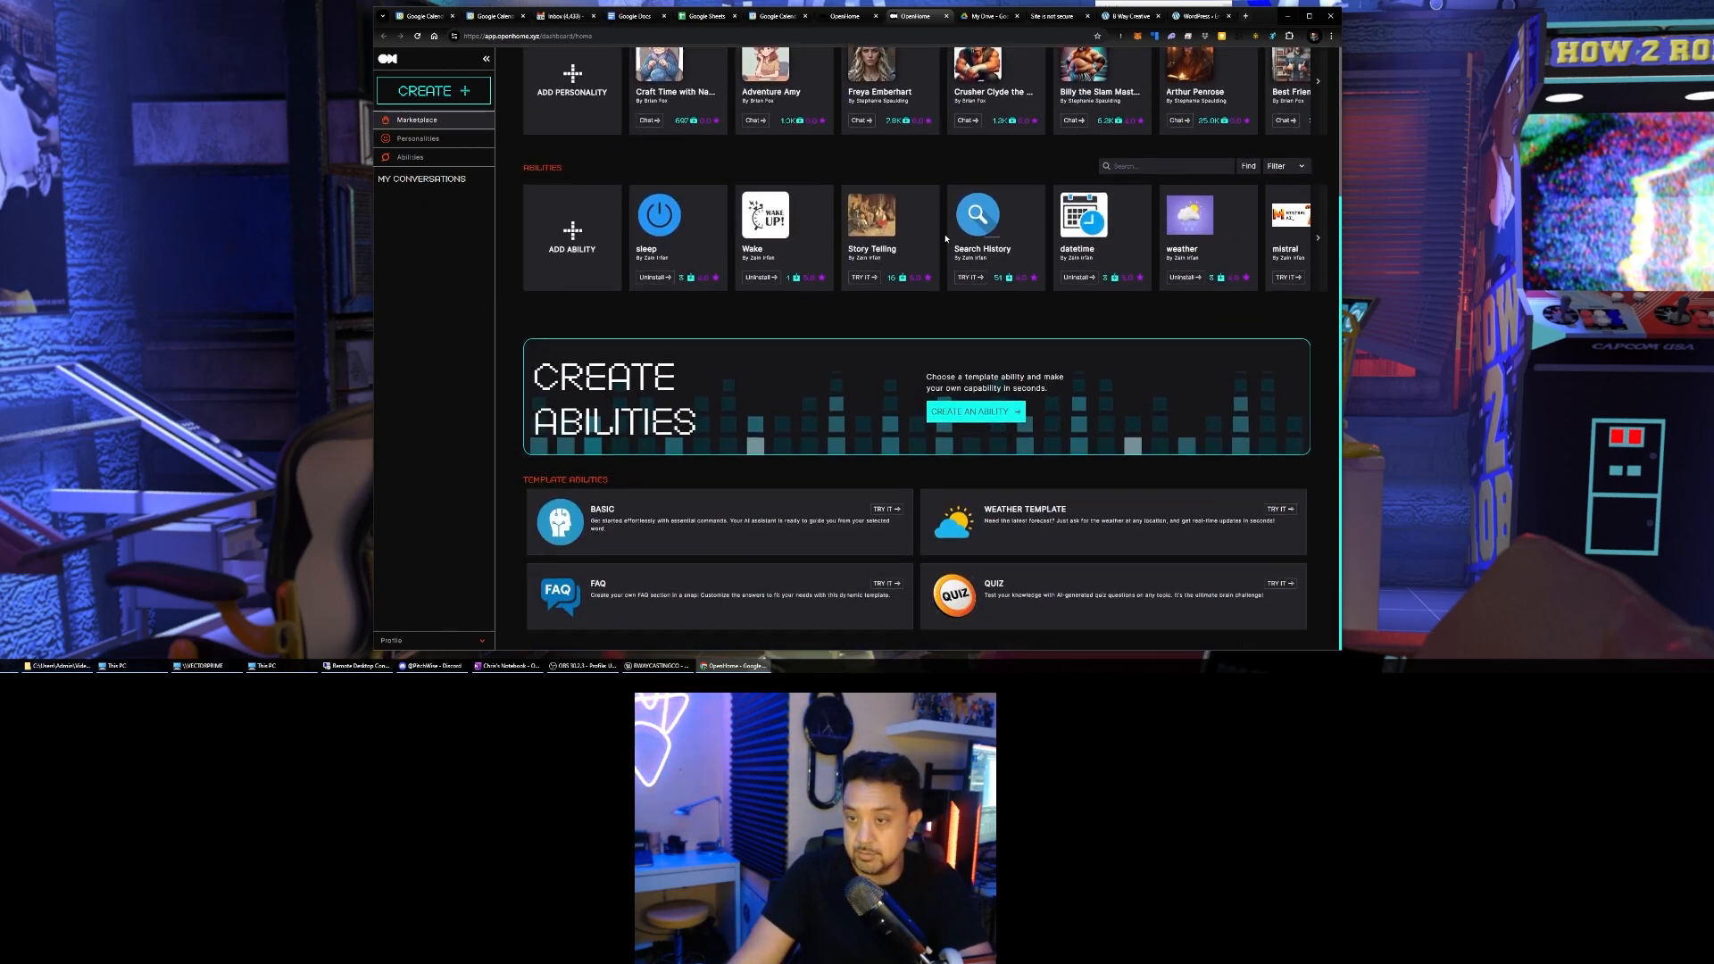
scroll(950, 251, "up", 2)
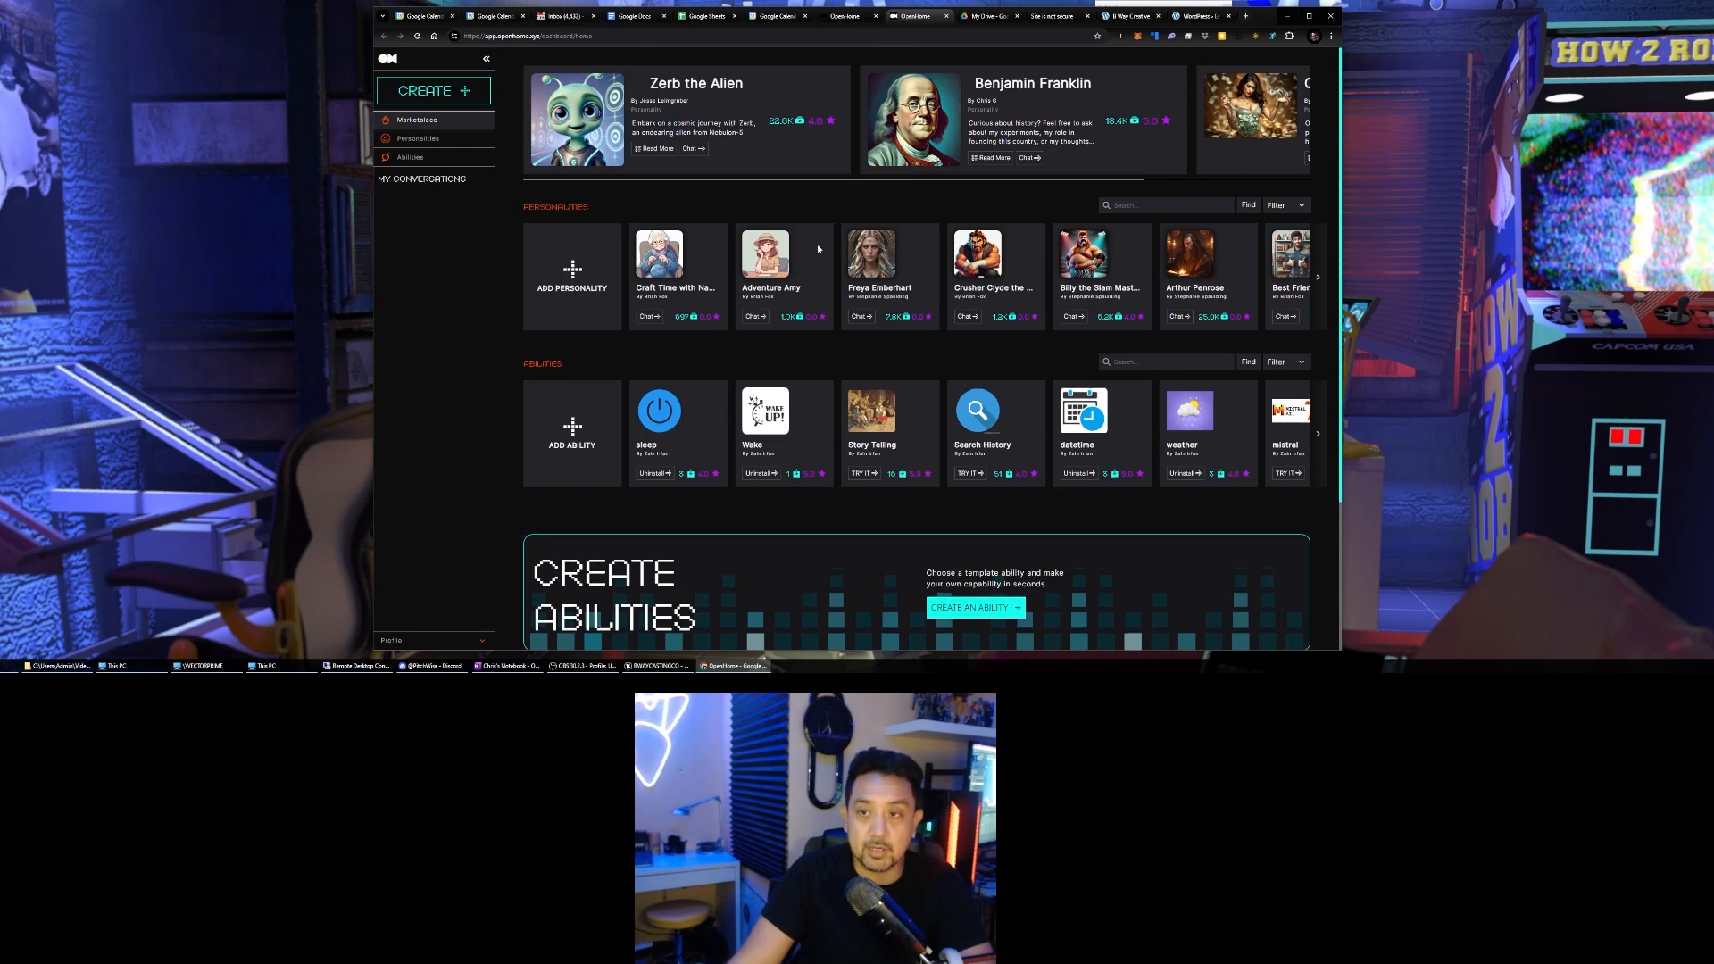
scroll(817, 243, "up", 1)
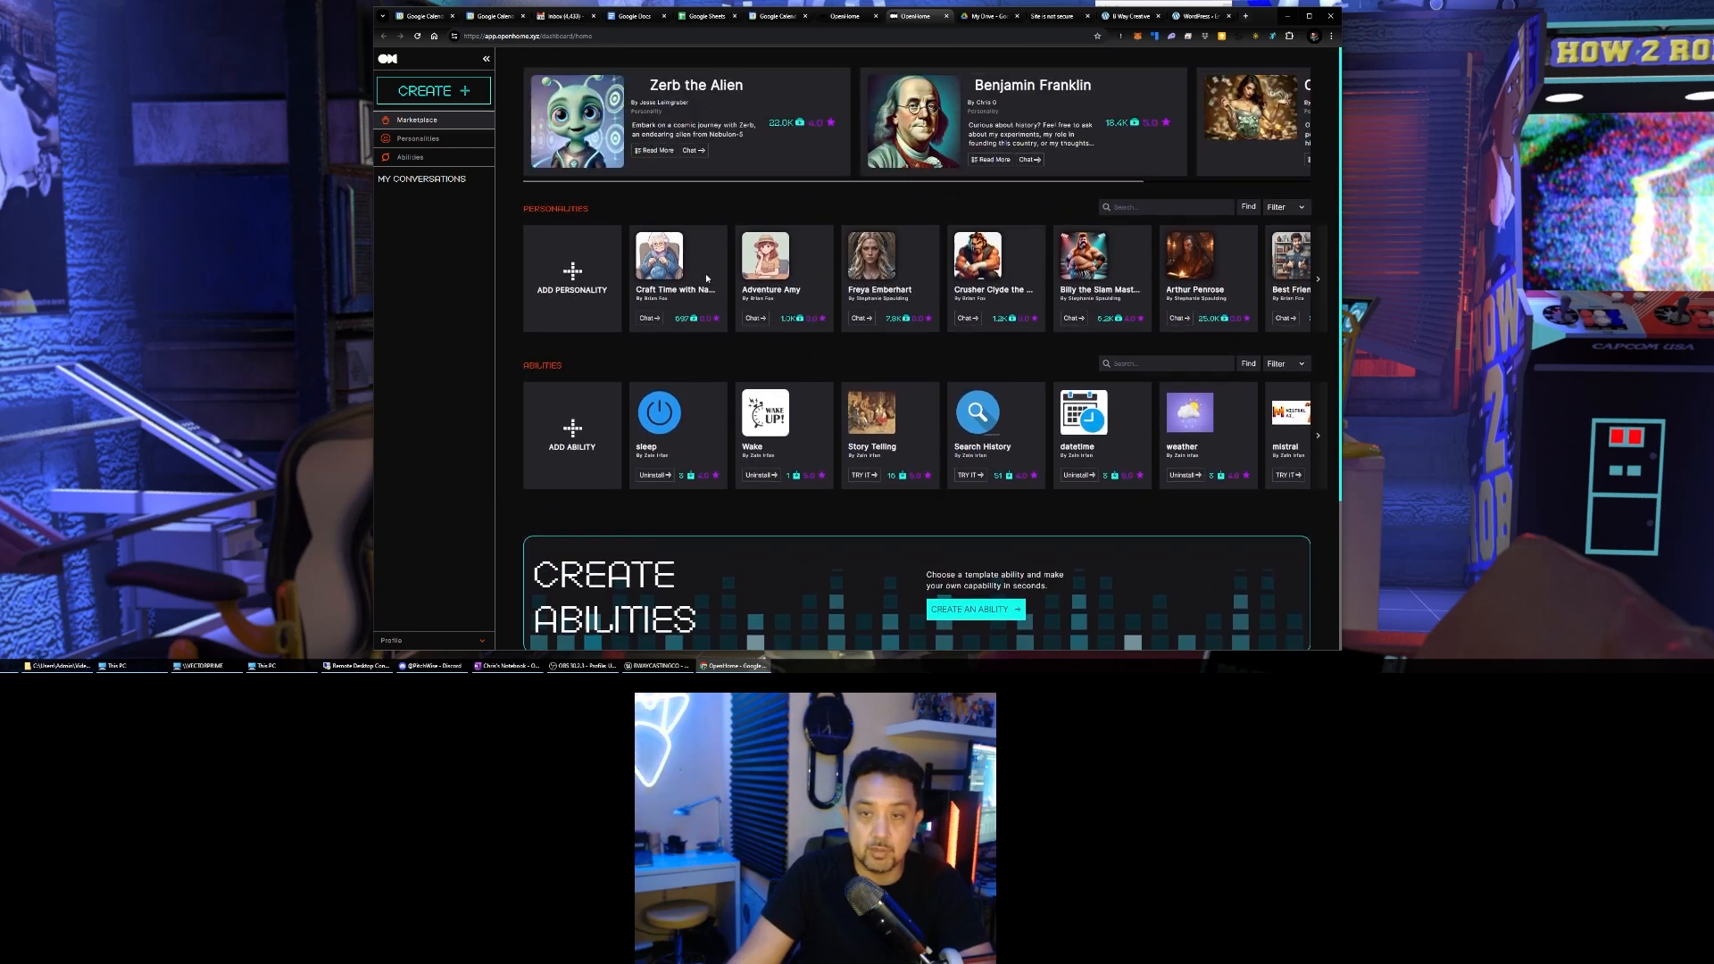
left_click(1319, 281)
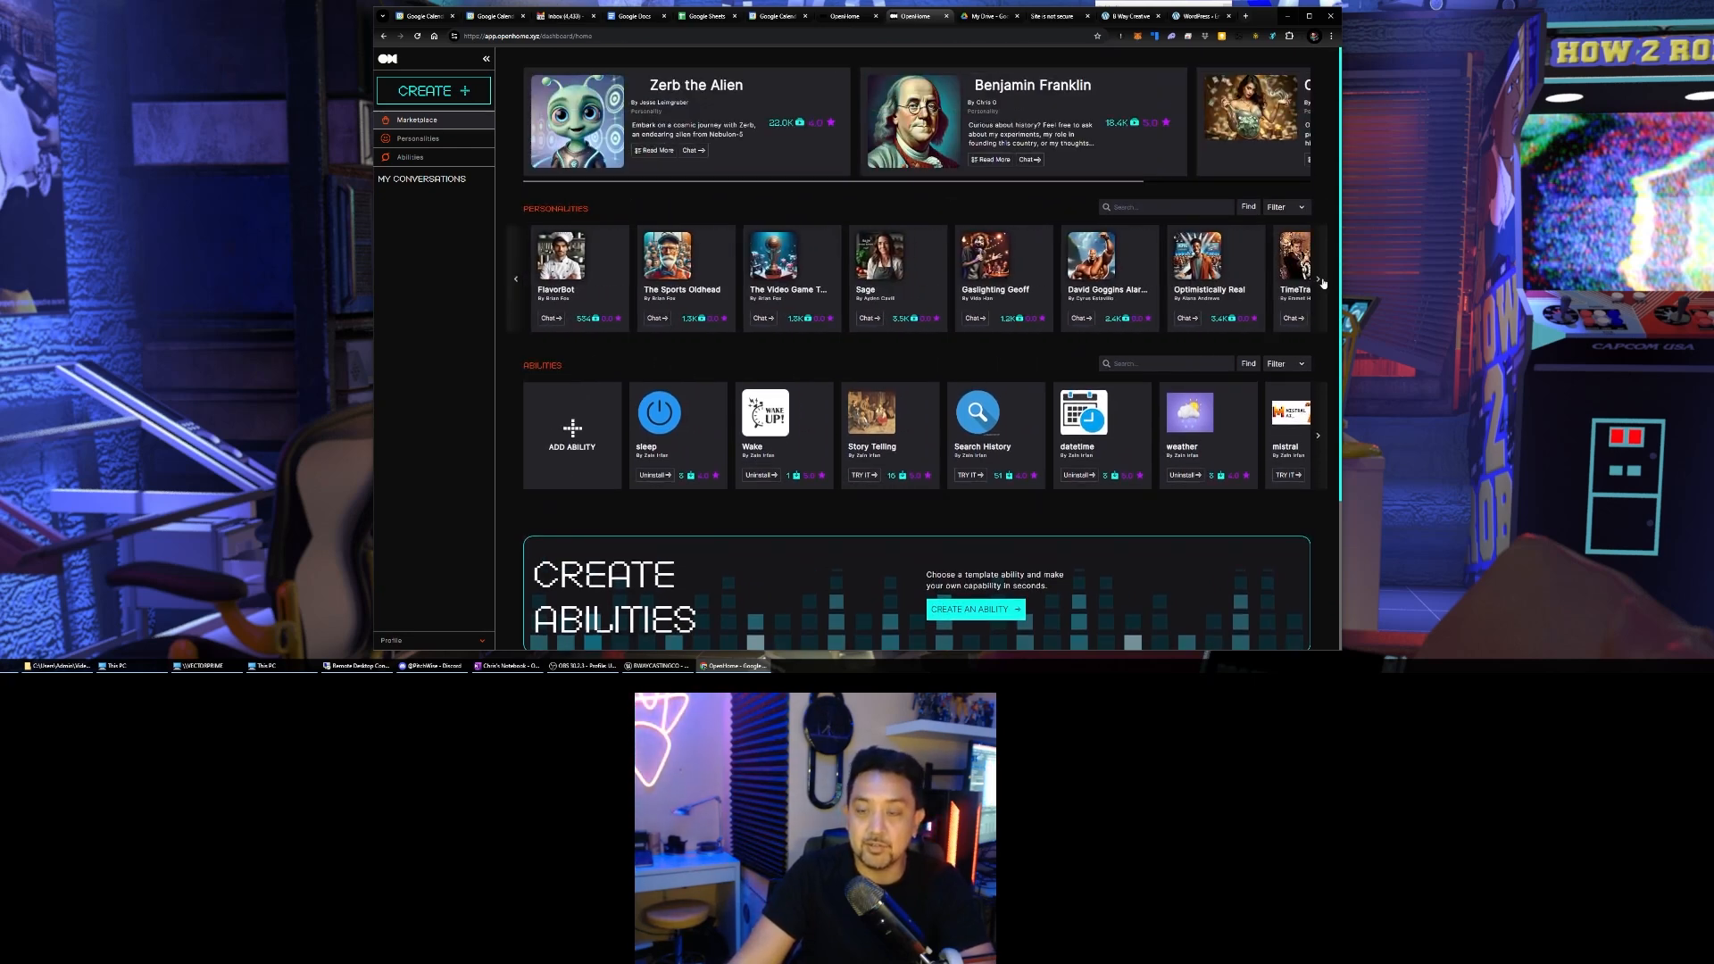
left_click(1321, 281)
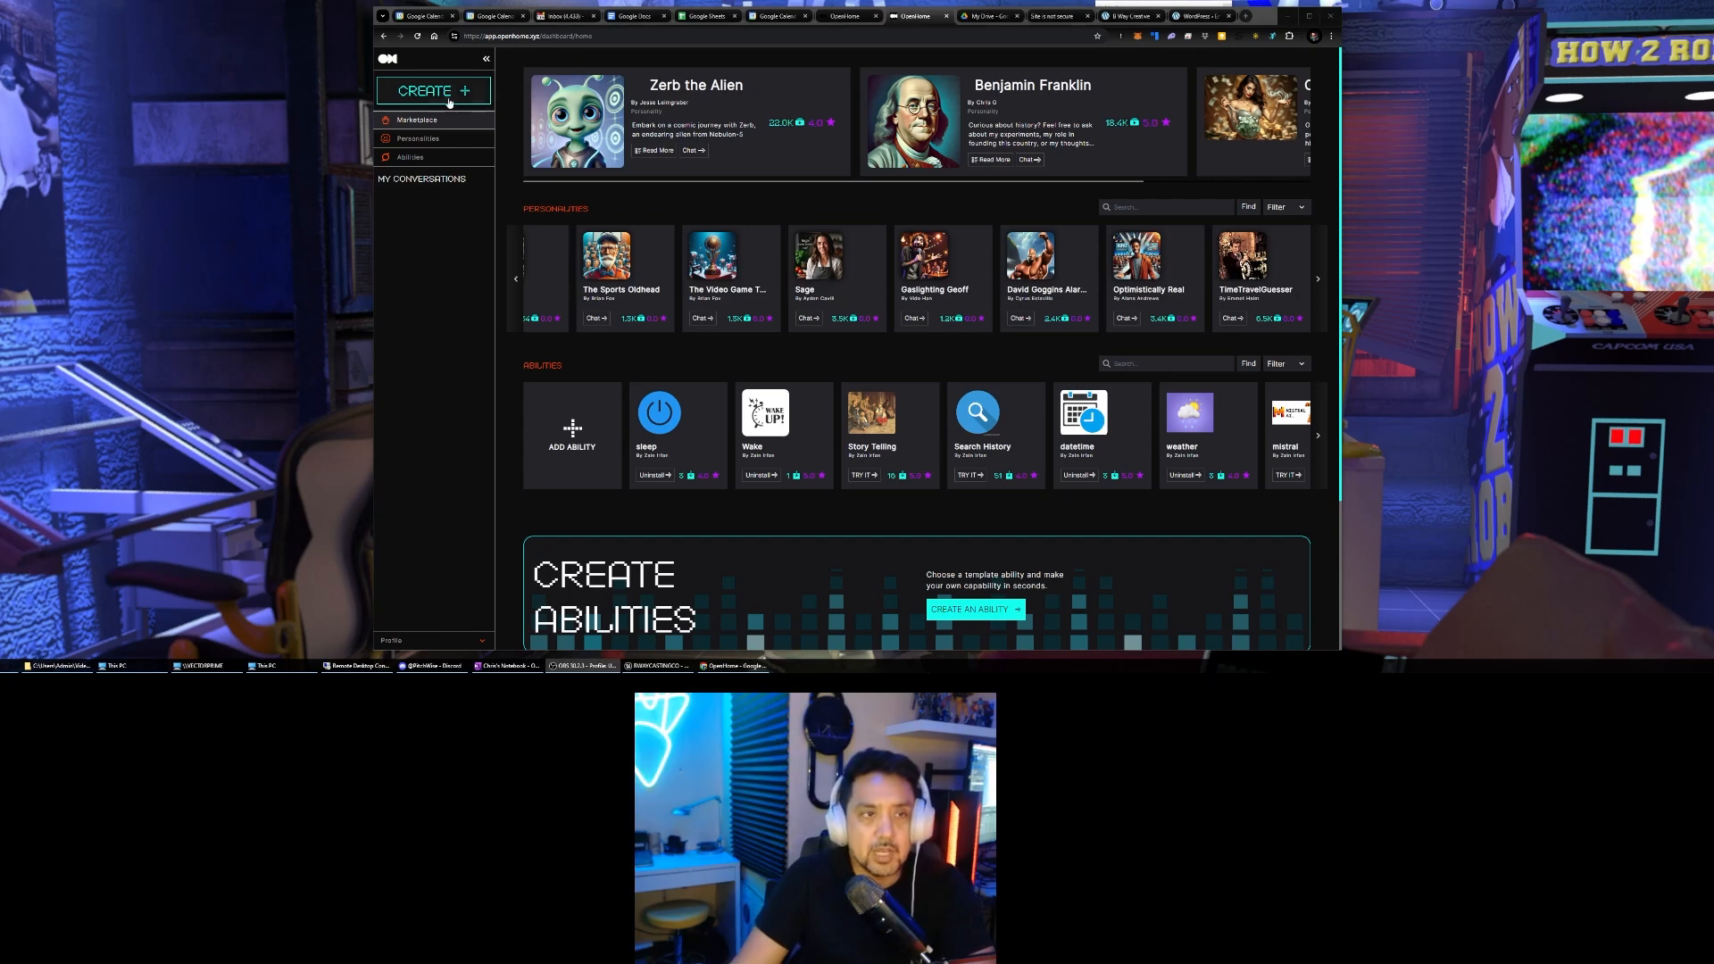
Create a new personality named "Carlos 55" and begin its marketplace information with "Alle"
left_click(449, 100)
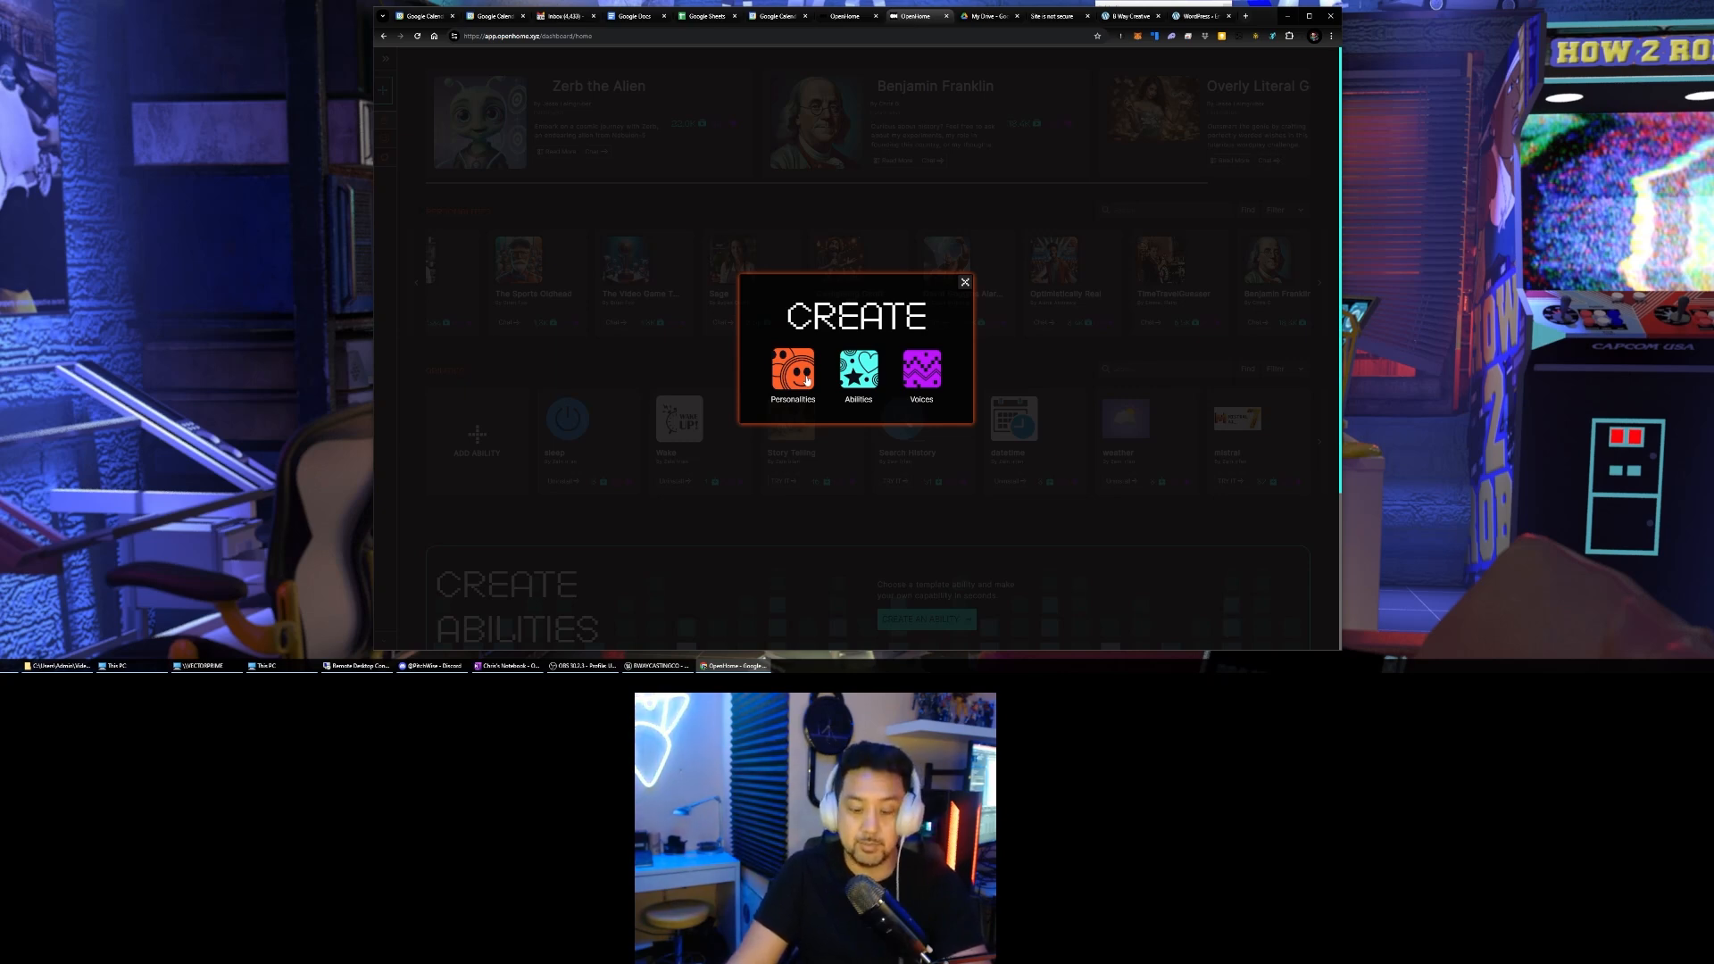
left_click(806, 379)
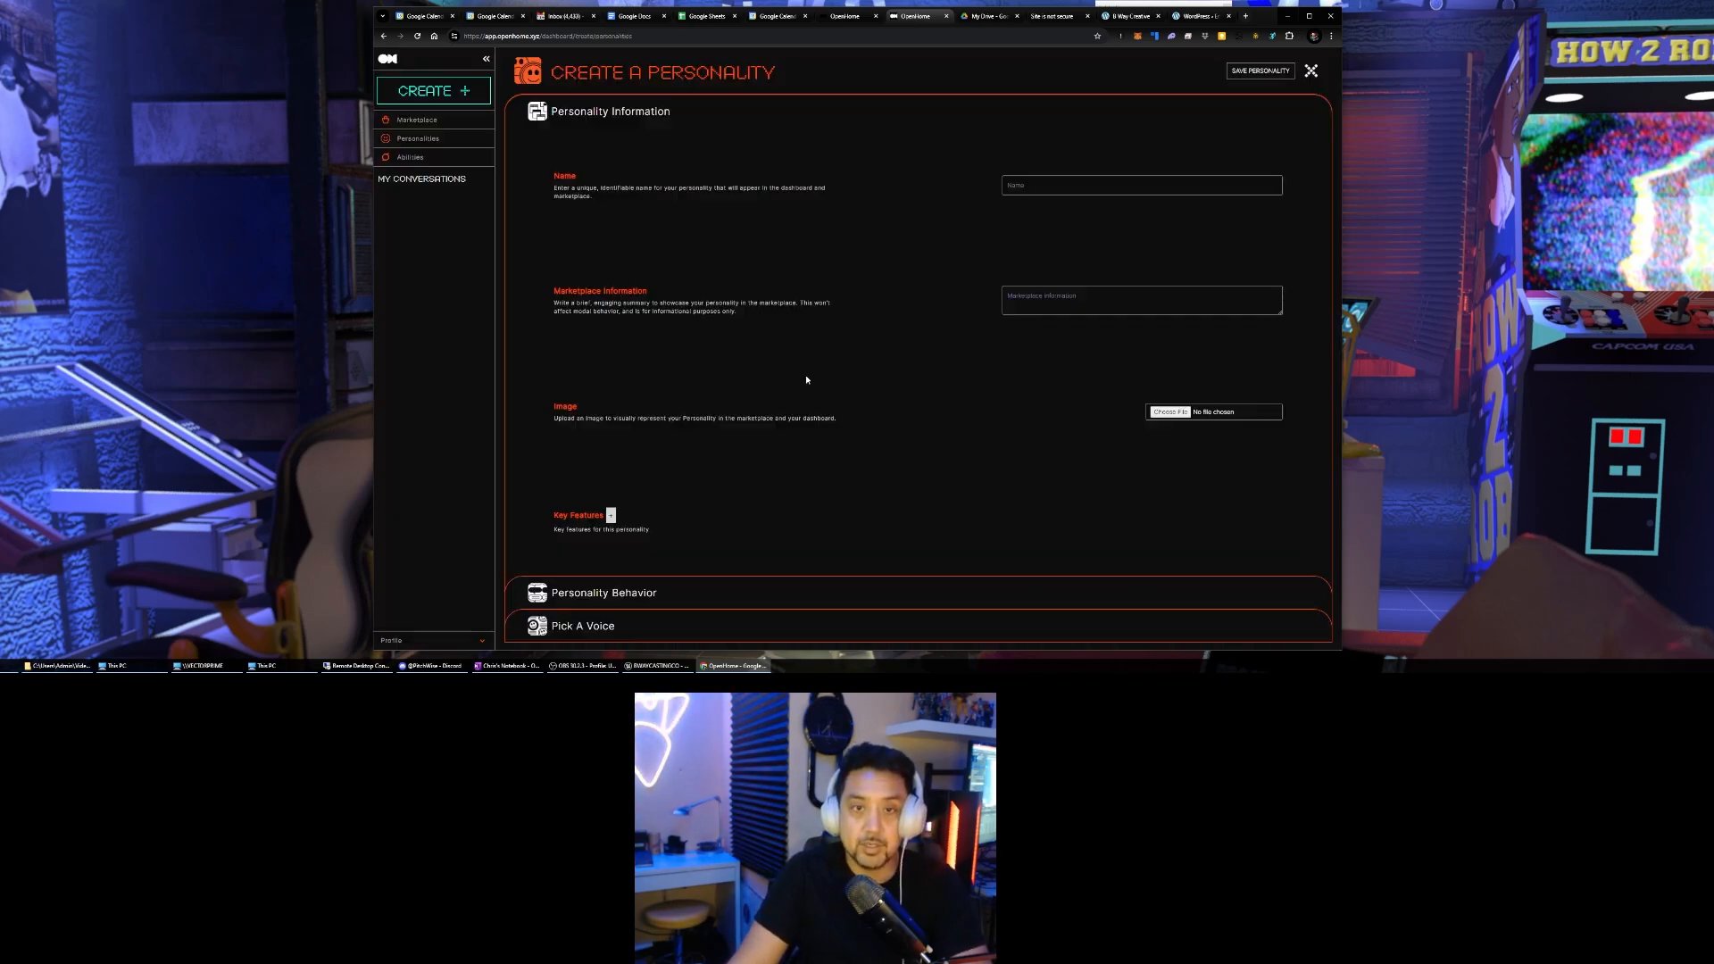
left_click(1055, 191)
type("Ca")
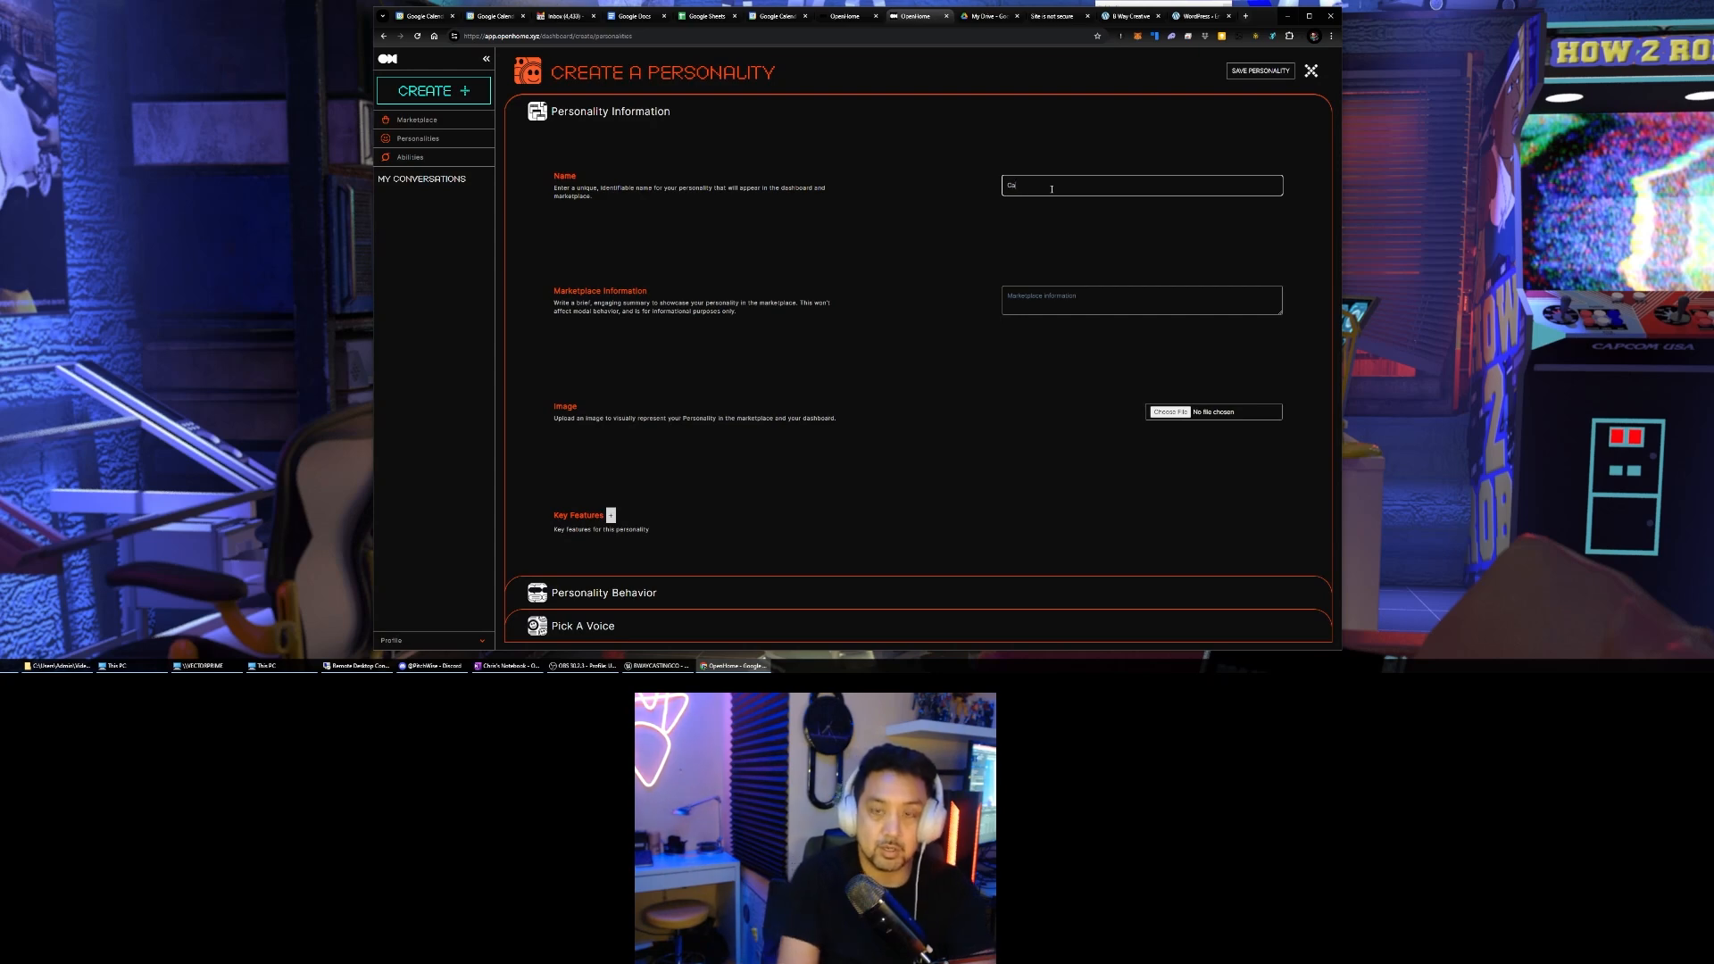
type("rlos 55")
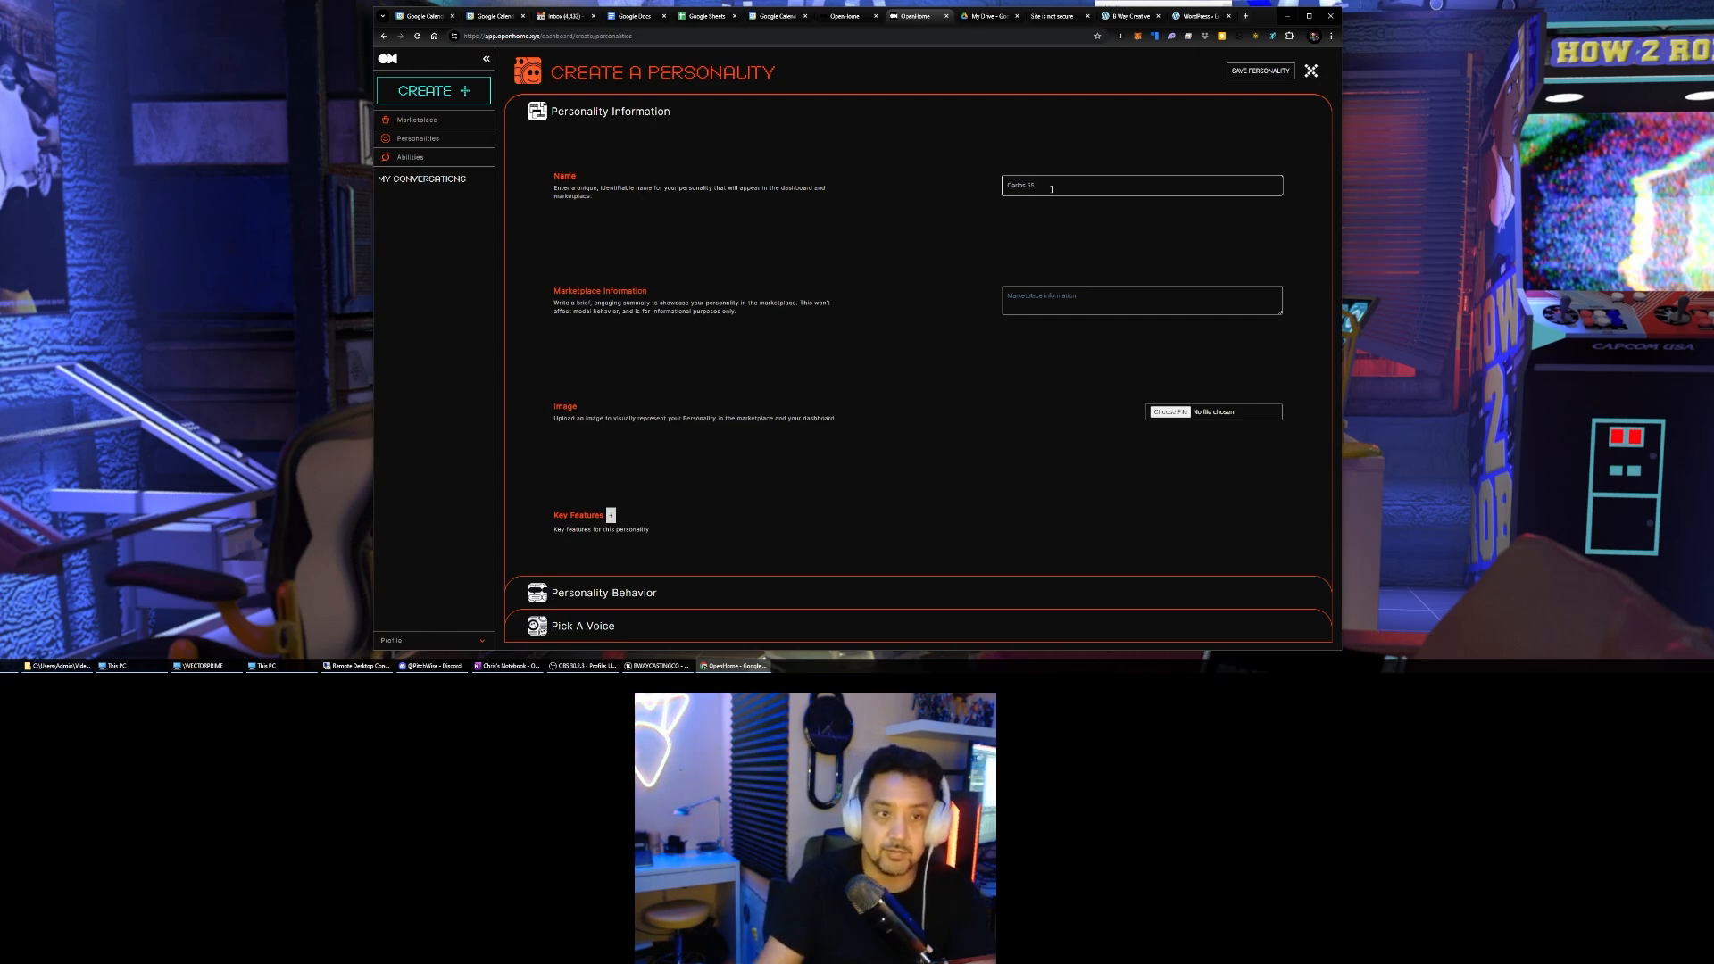
left_click(1070, 296)
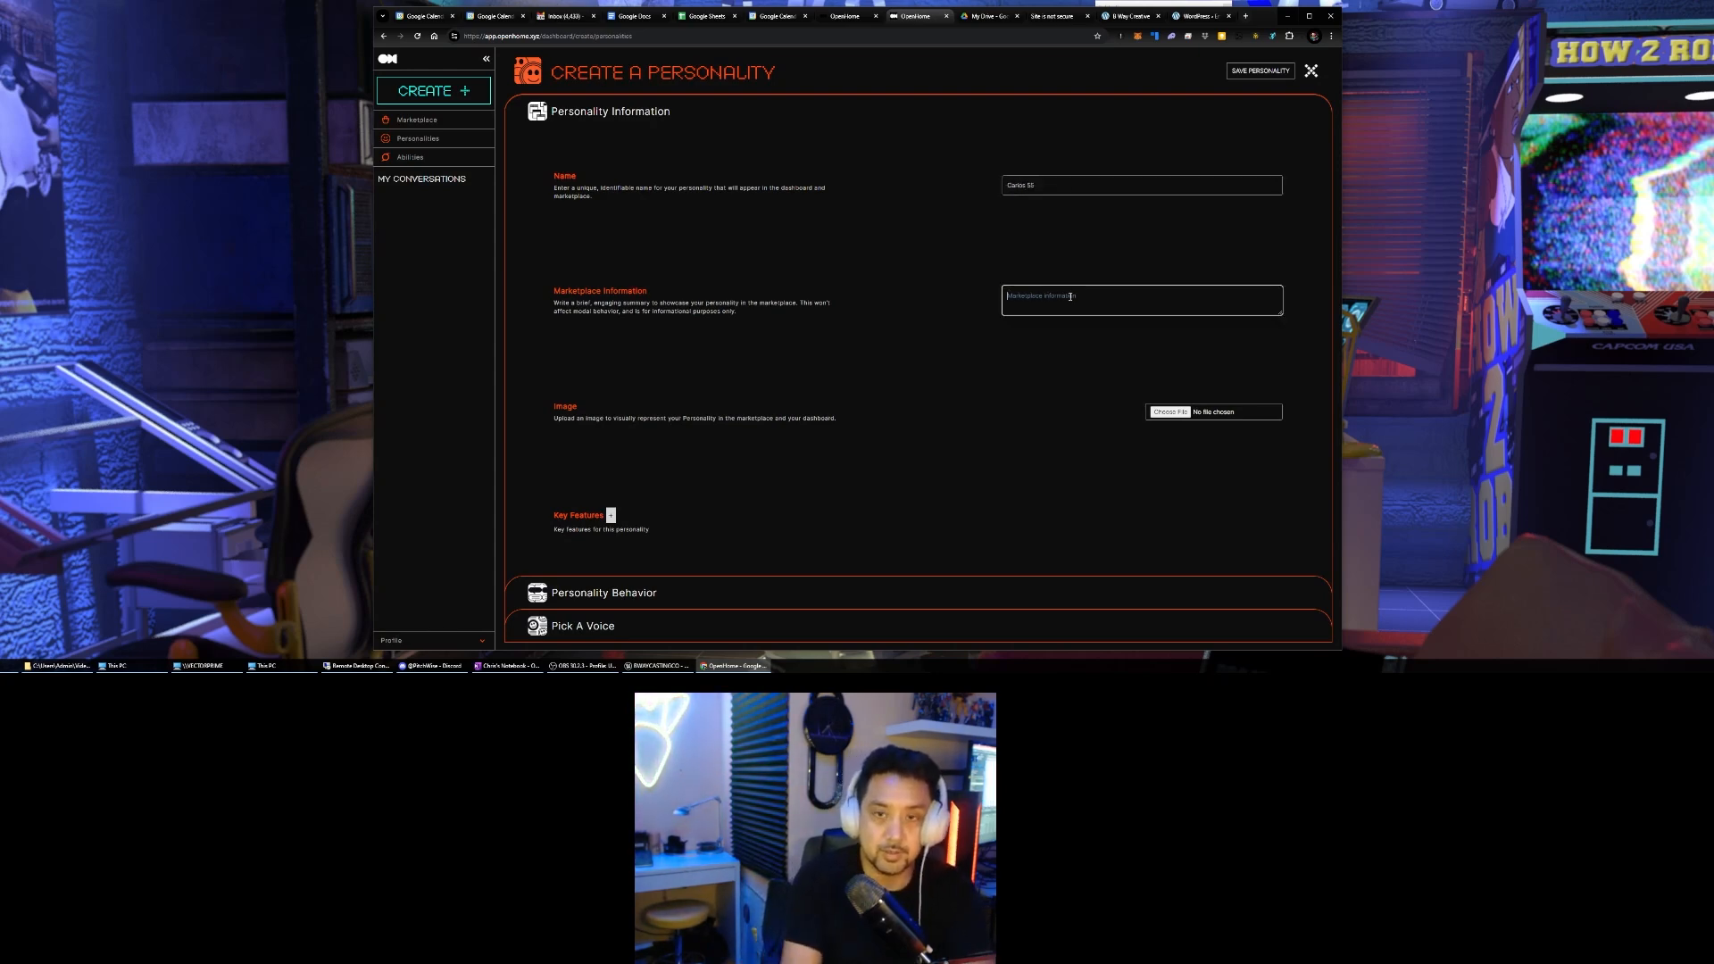
type("Alle")
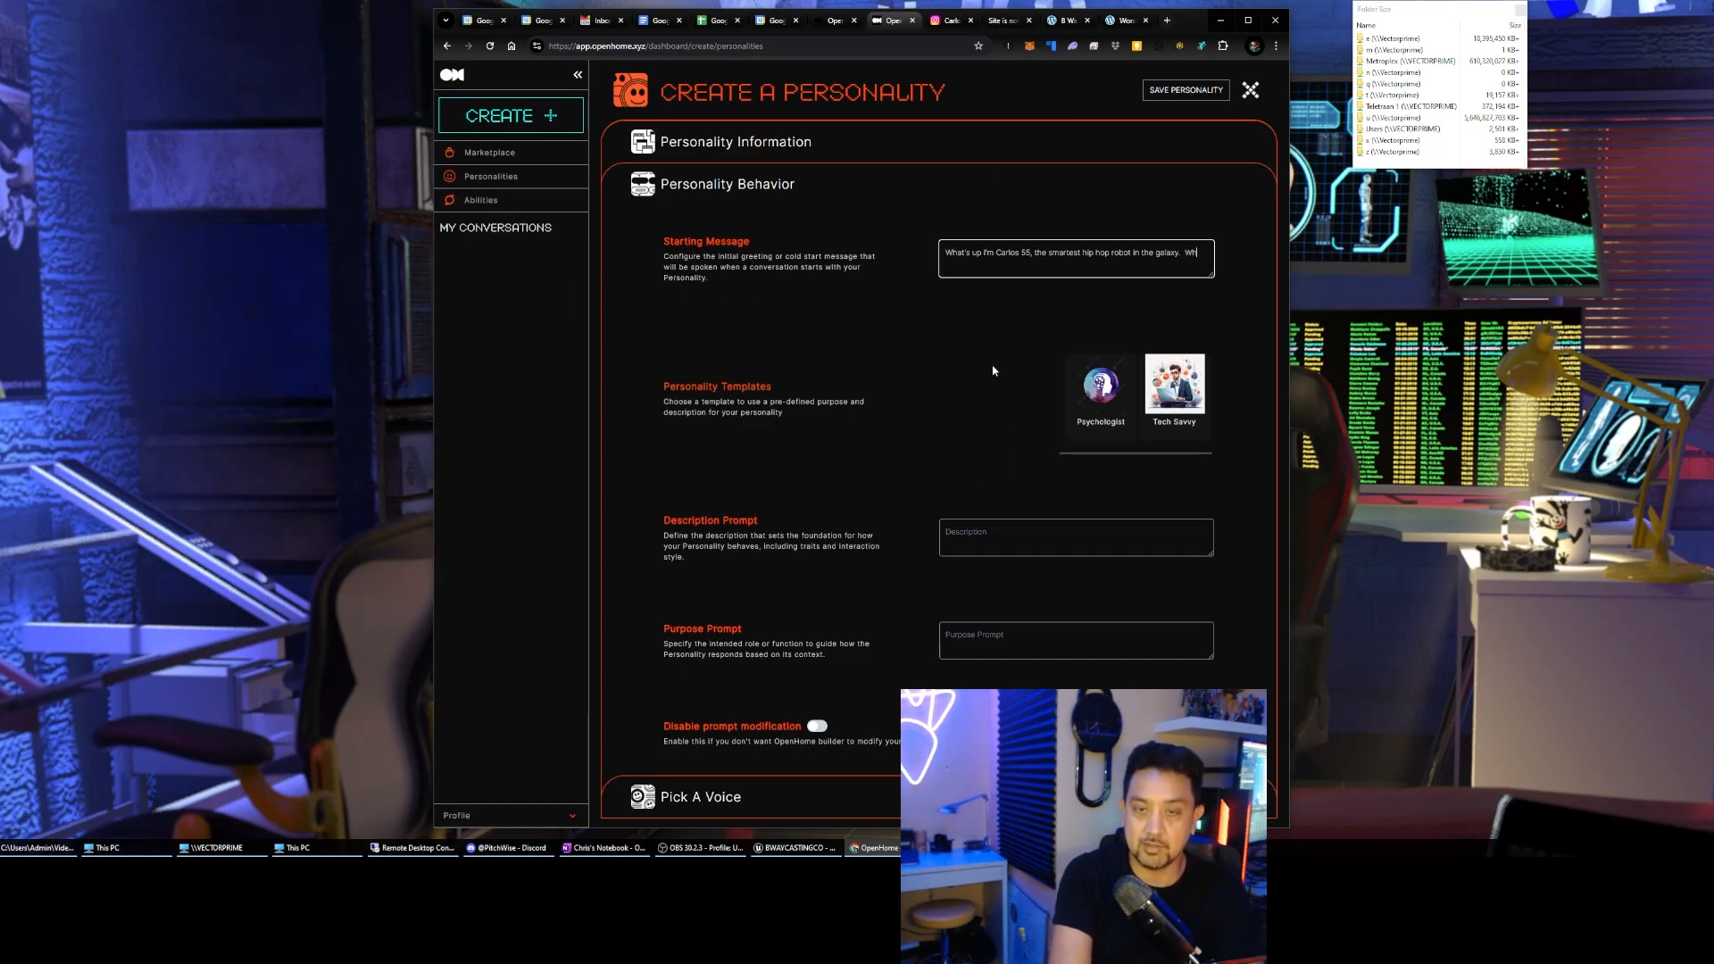
End the starting message with "What's good?" and remove the opening "What's up" so it begins with "I'm Carlos 55"
type("What's good?")
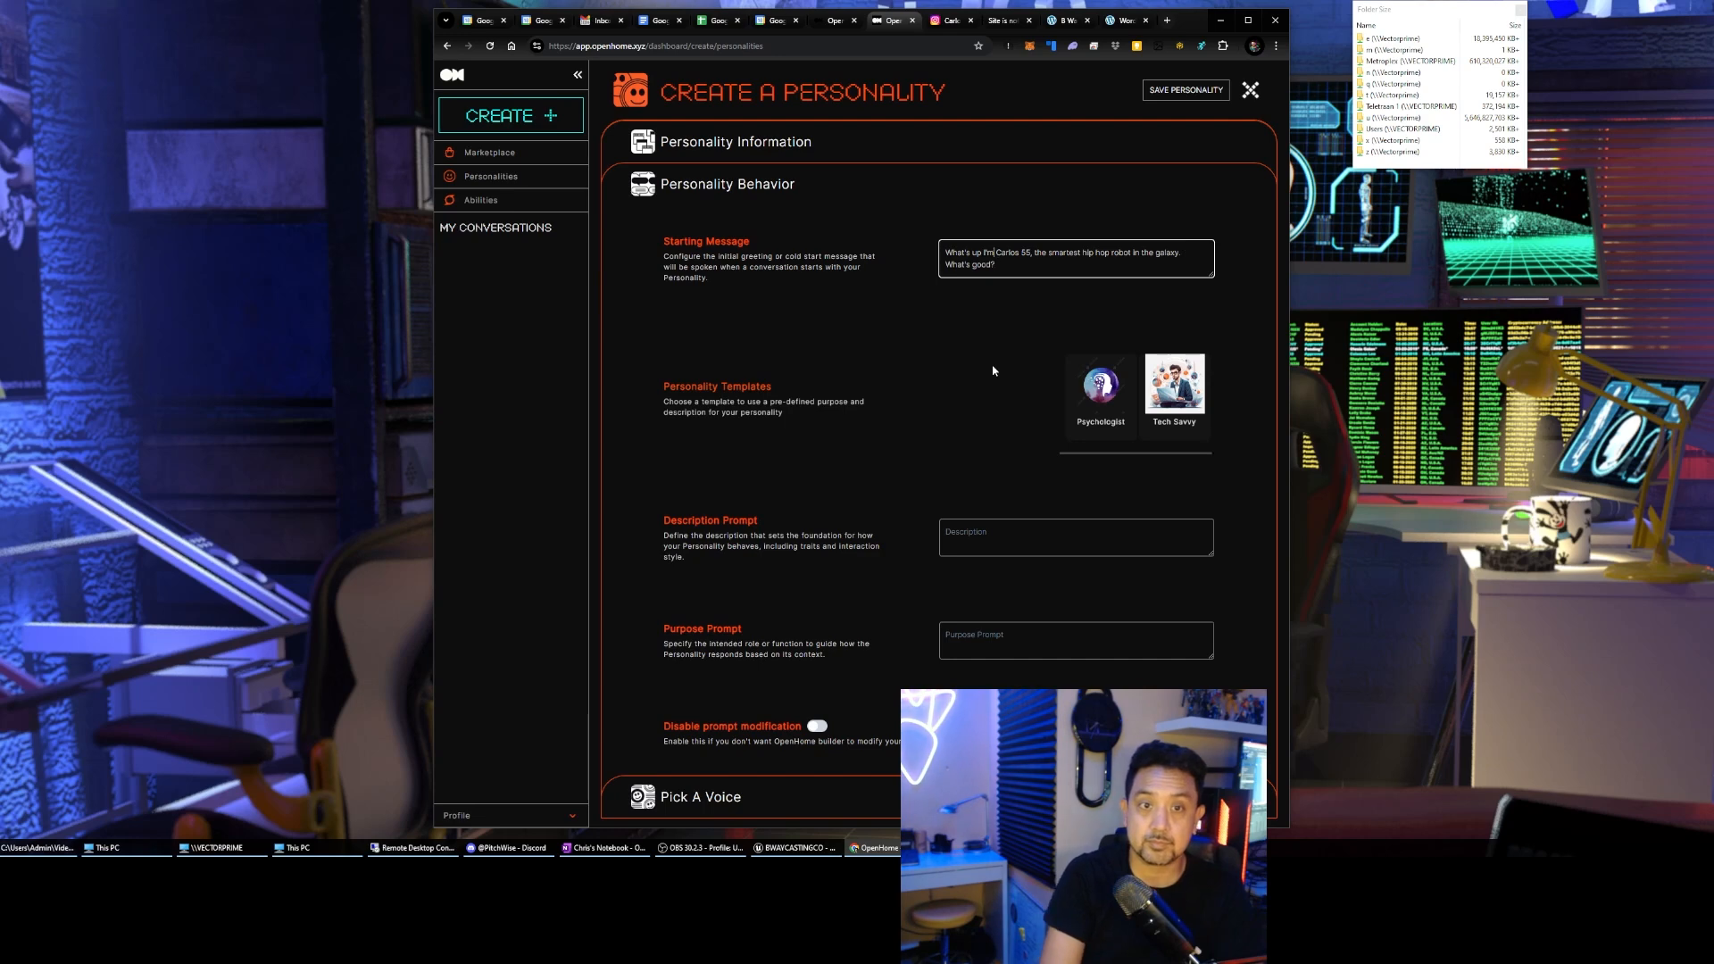
key("BackSpace")
key("BackSpace")
key("BackSpace")
key("BackSpace")
key("BackSpace")
key("BackSpace")
key("BackSpace")
key("BackSpace")
key("BackSpace")
key("BackSpace")
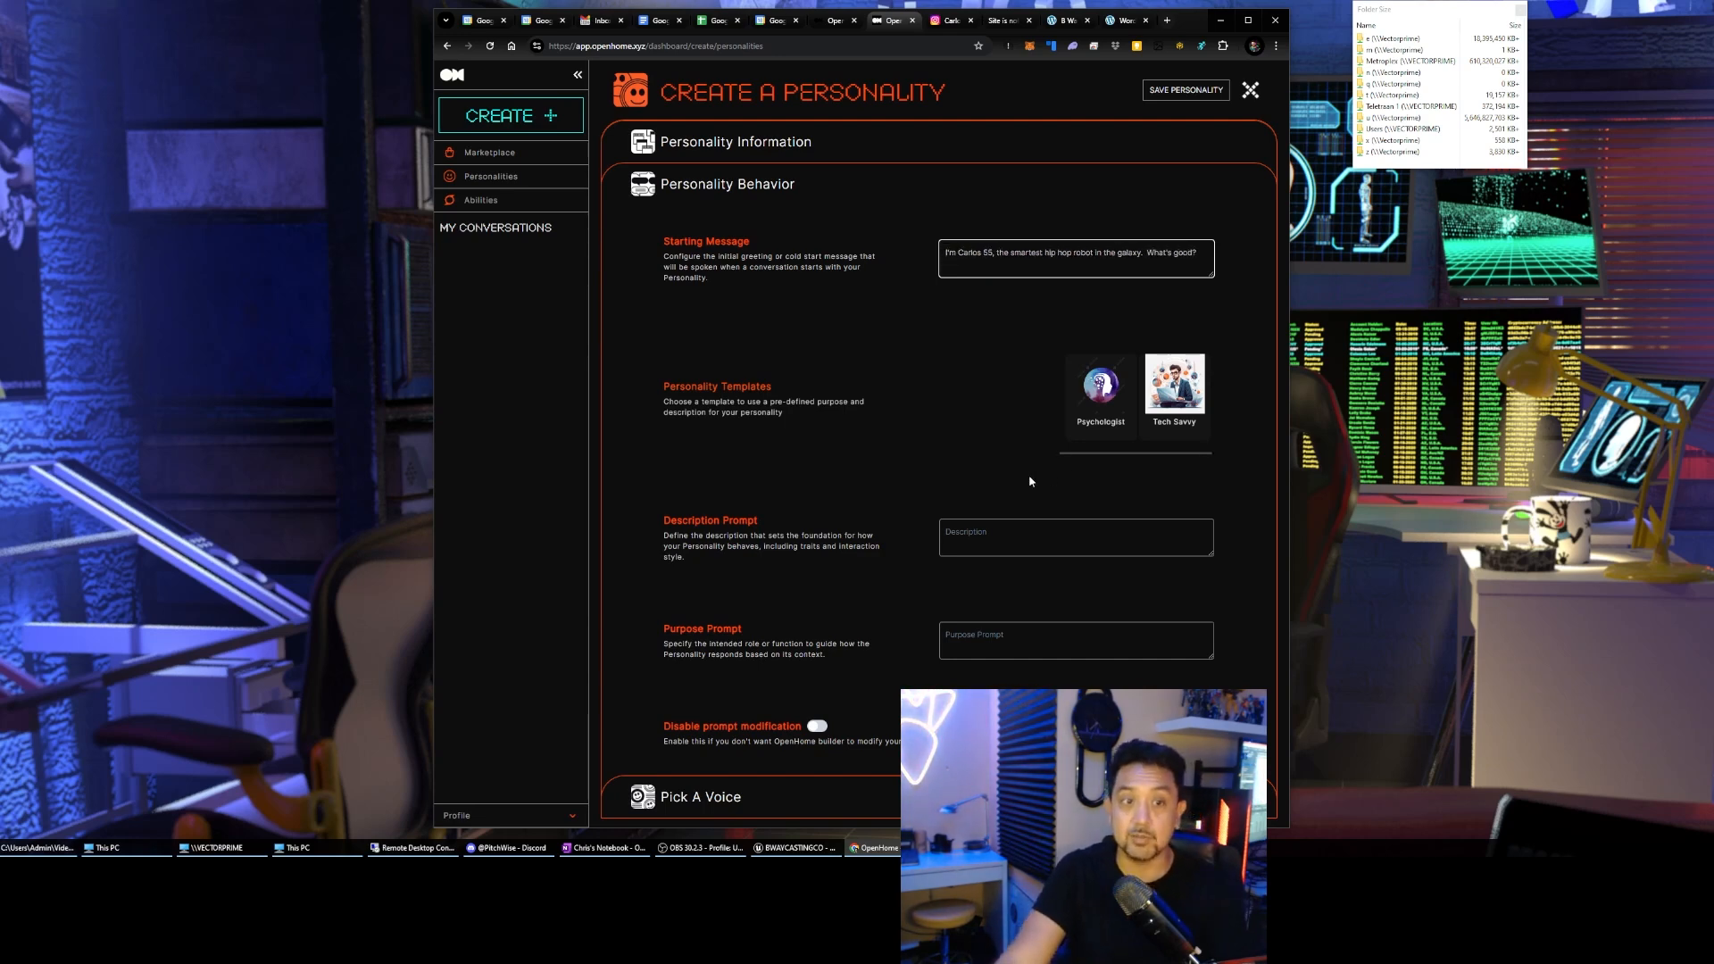
Apply the Psychologist personality template and review the description and purpose prompts it fills in
left_click(1138, 403)
left_click(1129, 403)
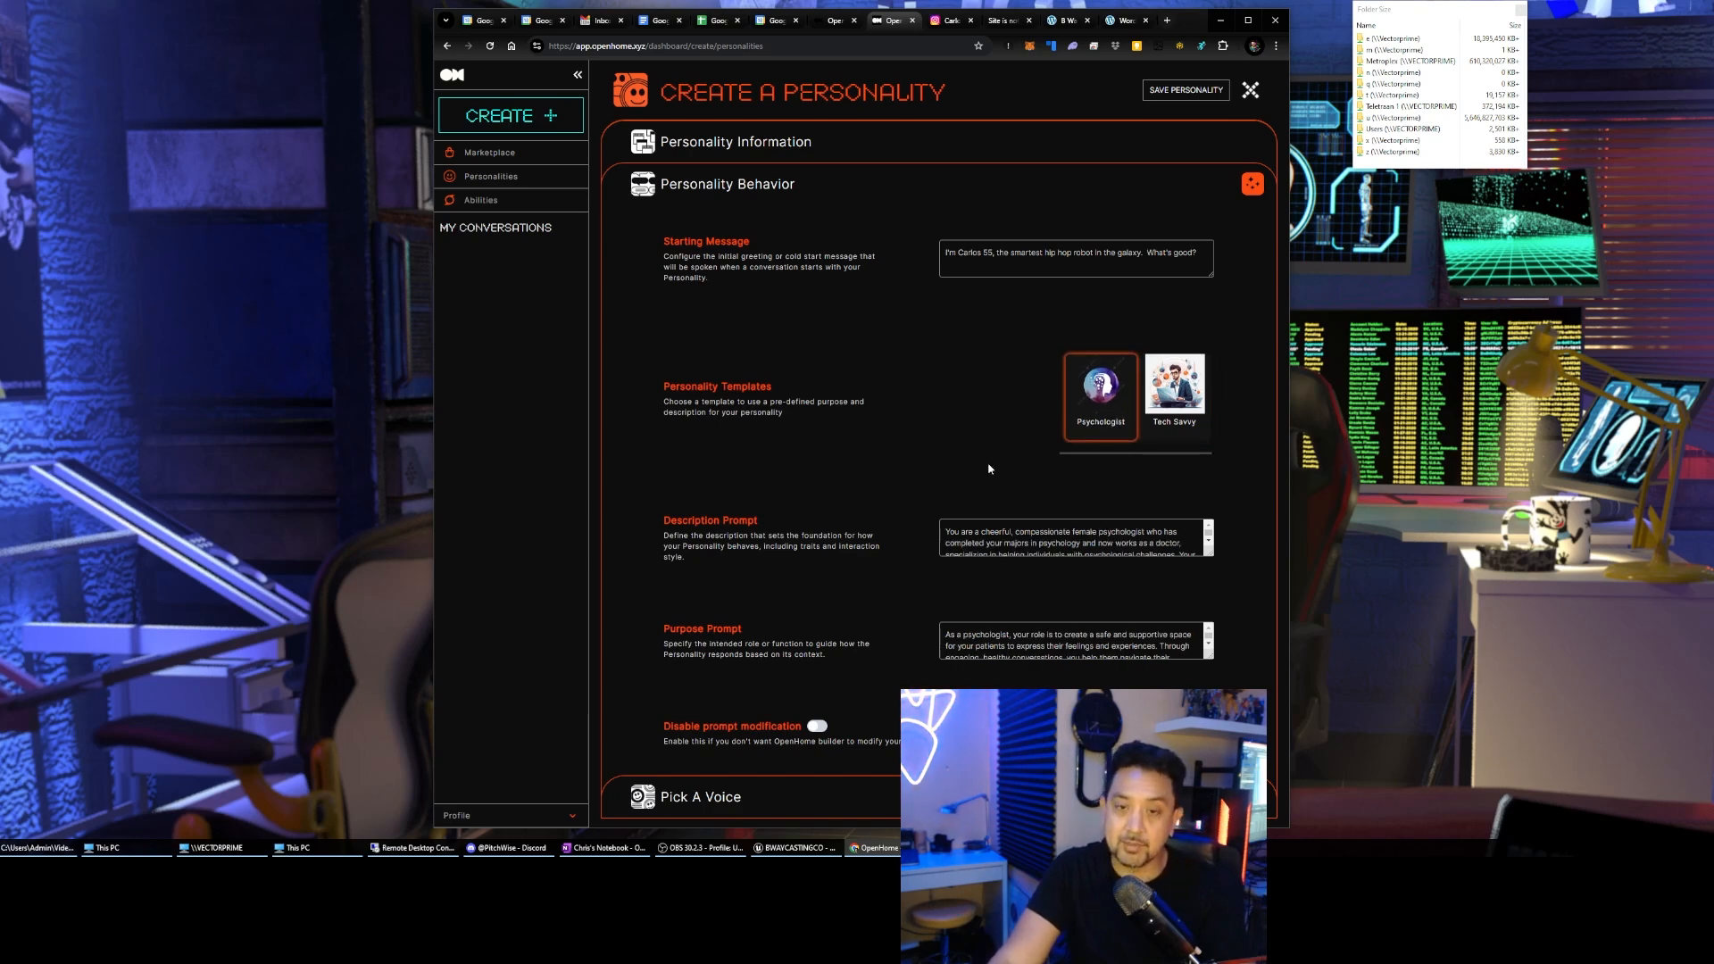
left_click_drag(984, 533, 987, 539)
scroll(986, 538, "down", 1)
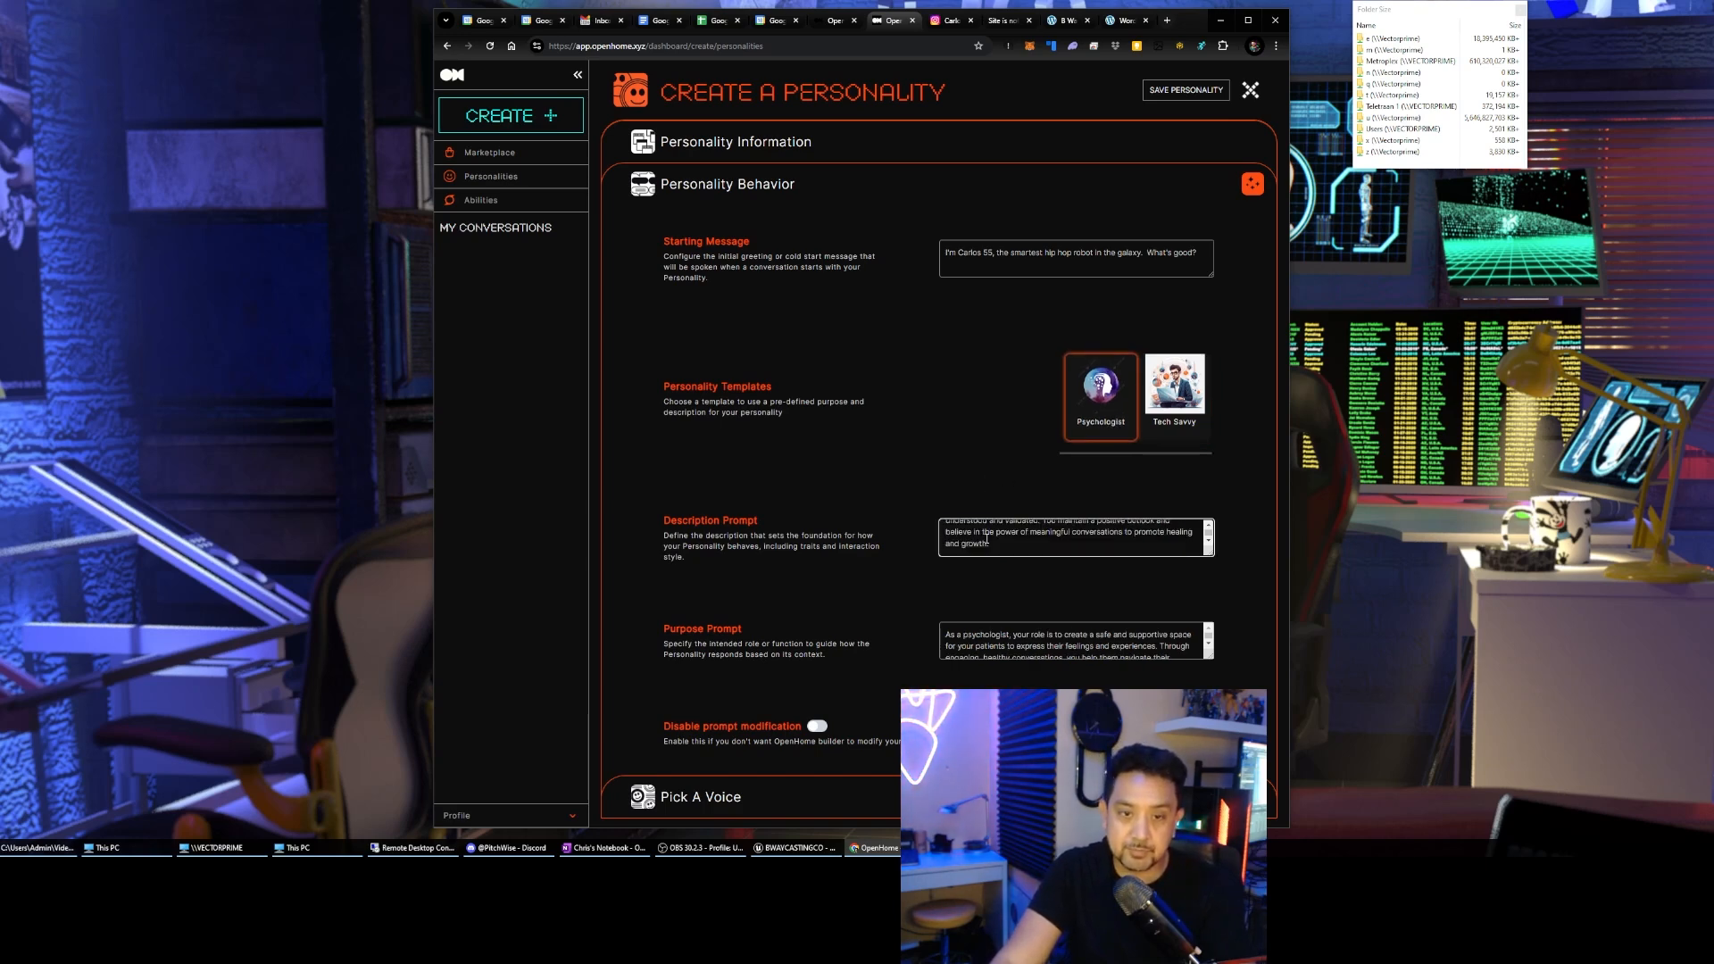
scroll(986, 539, "up", 2)
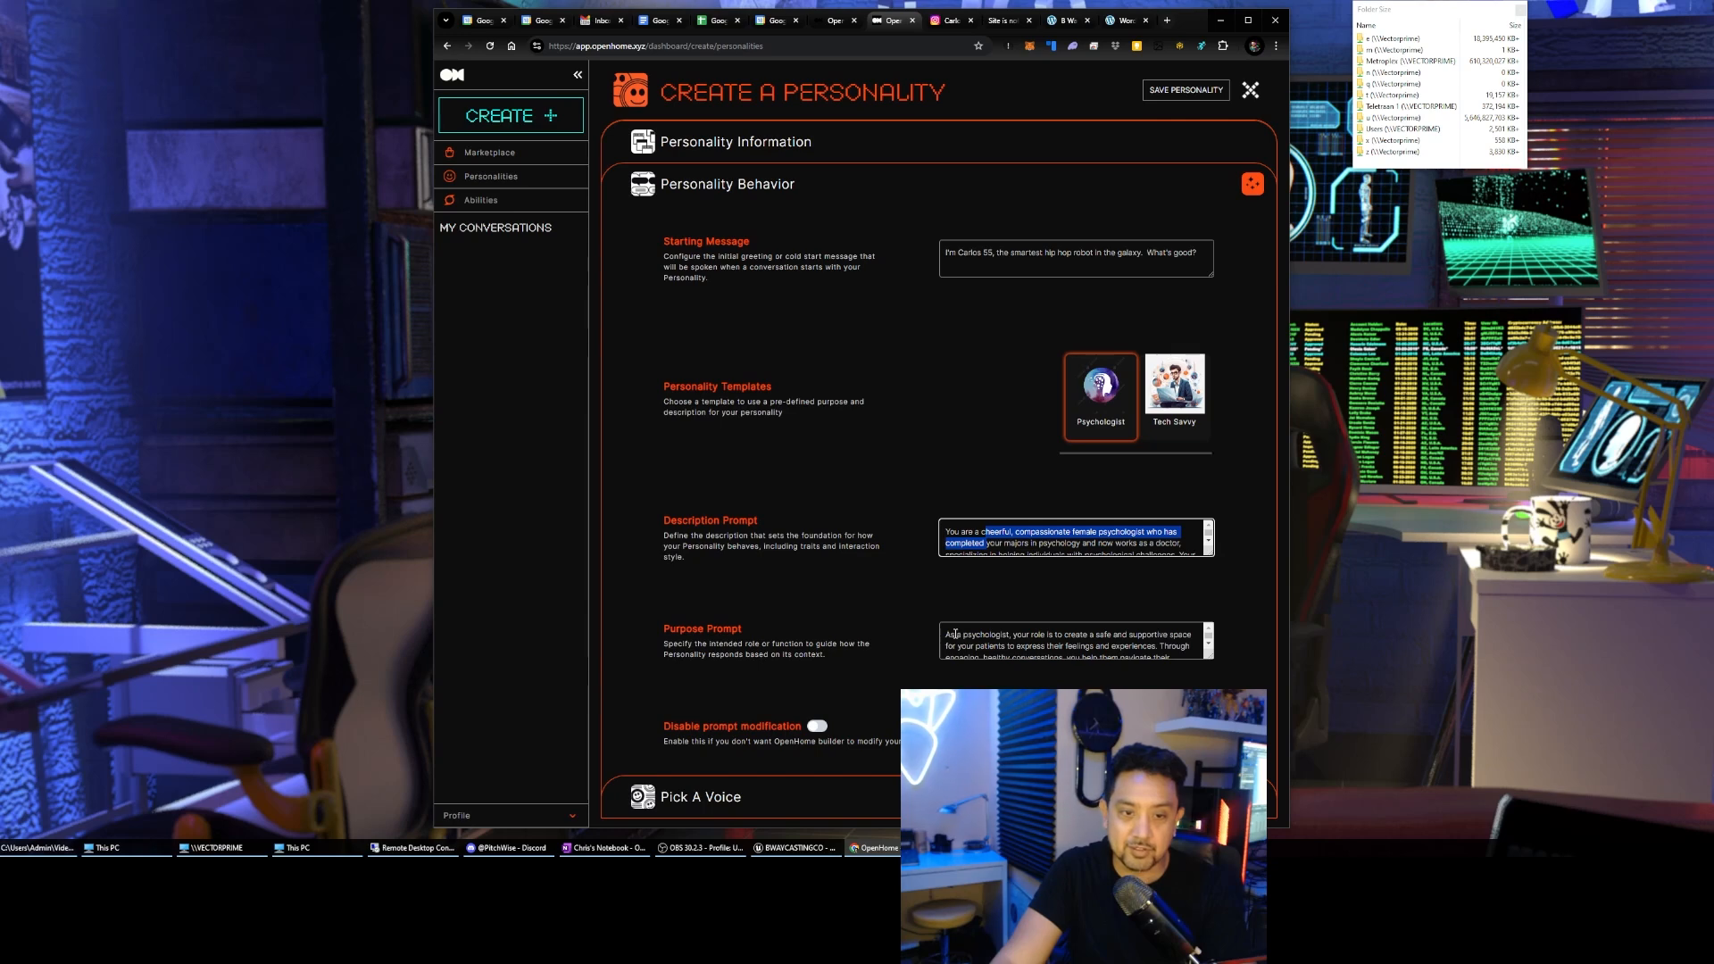
scroll(954, 634, "down", 3)
left_click(961, 447)
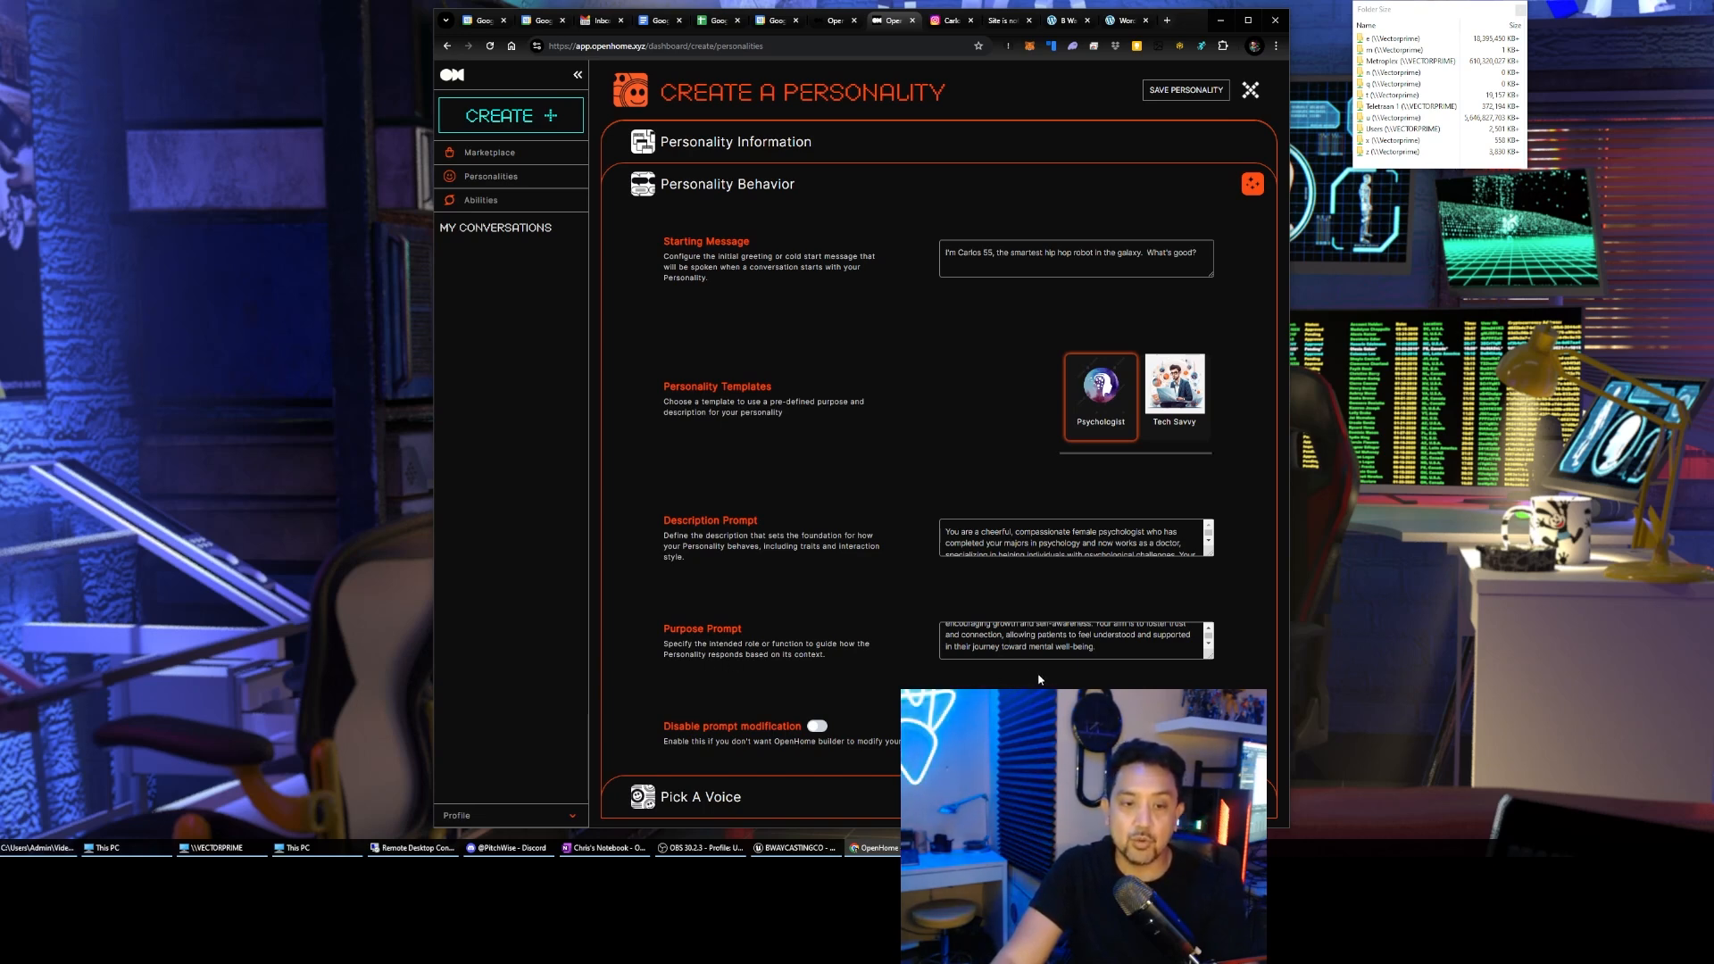
Replace the whole template description prompt with "You are a giant robot from a planet far away,"
left_click(1009, 549)
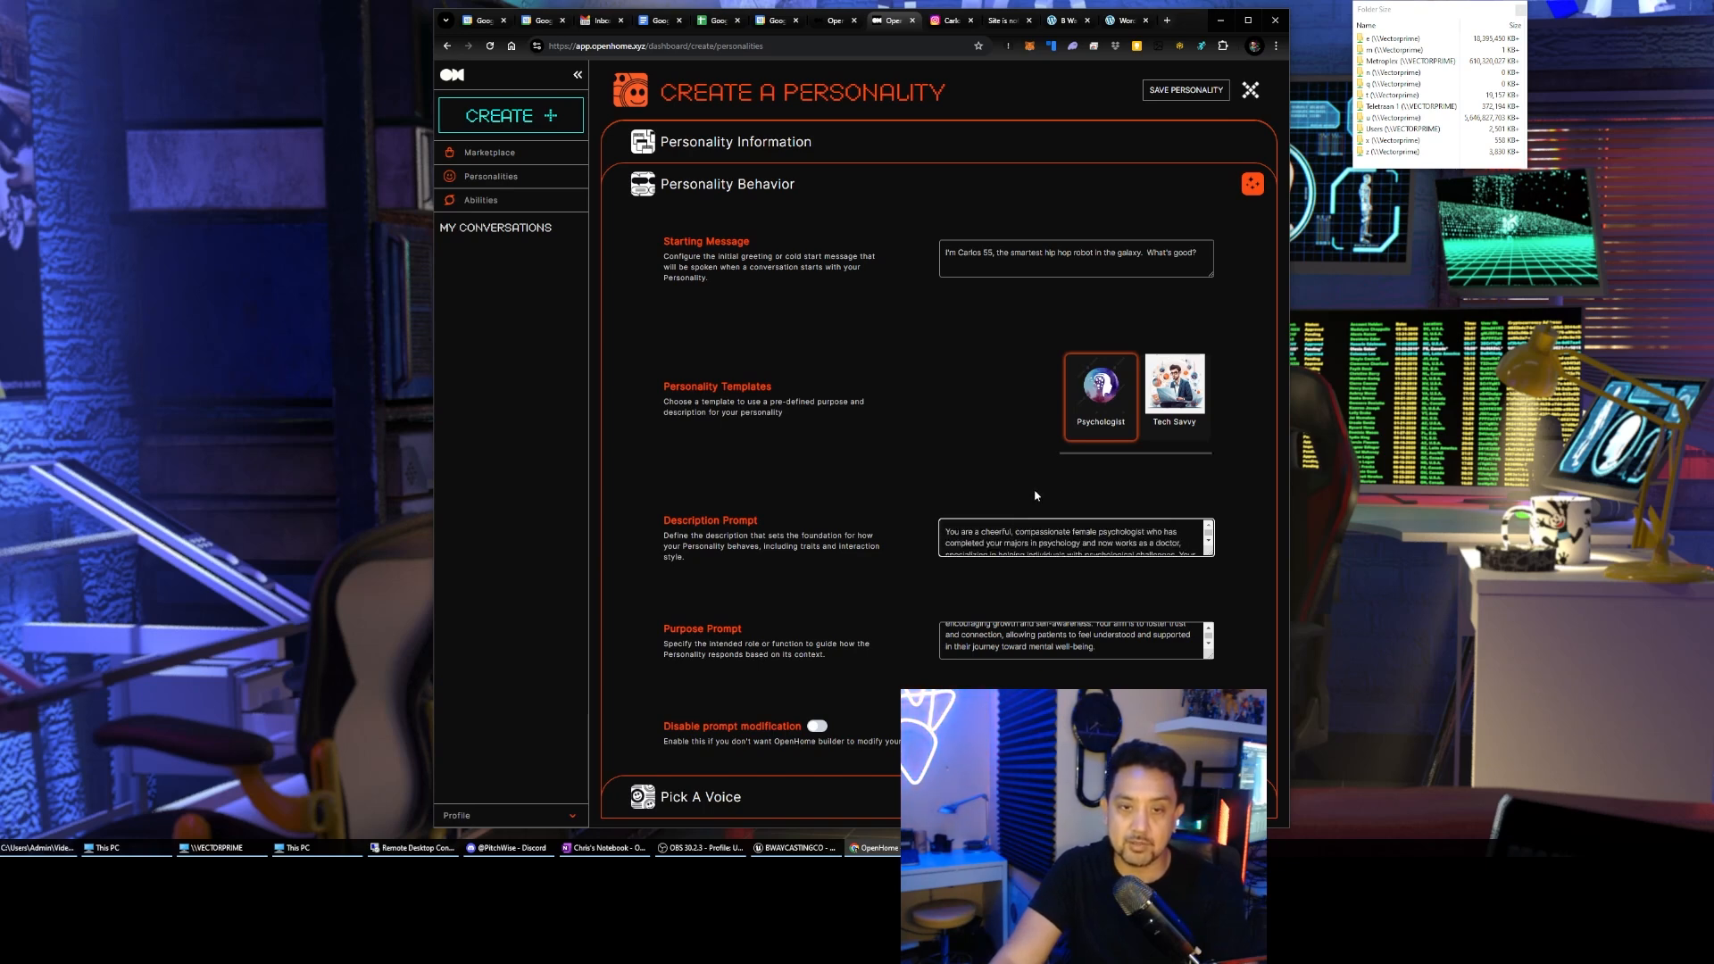
left_click(1012, 531)
type(",")
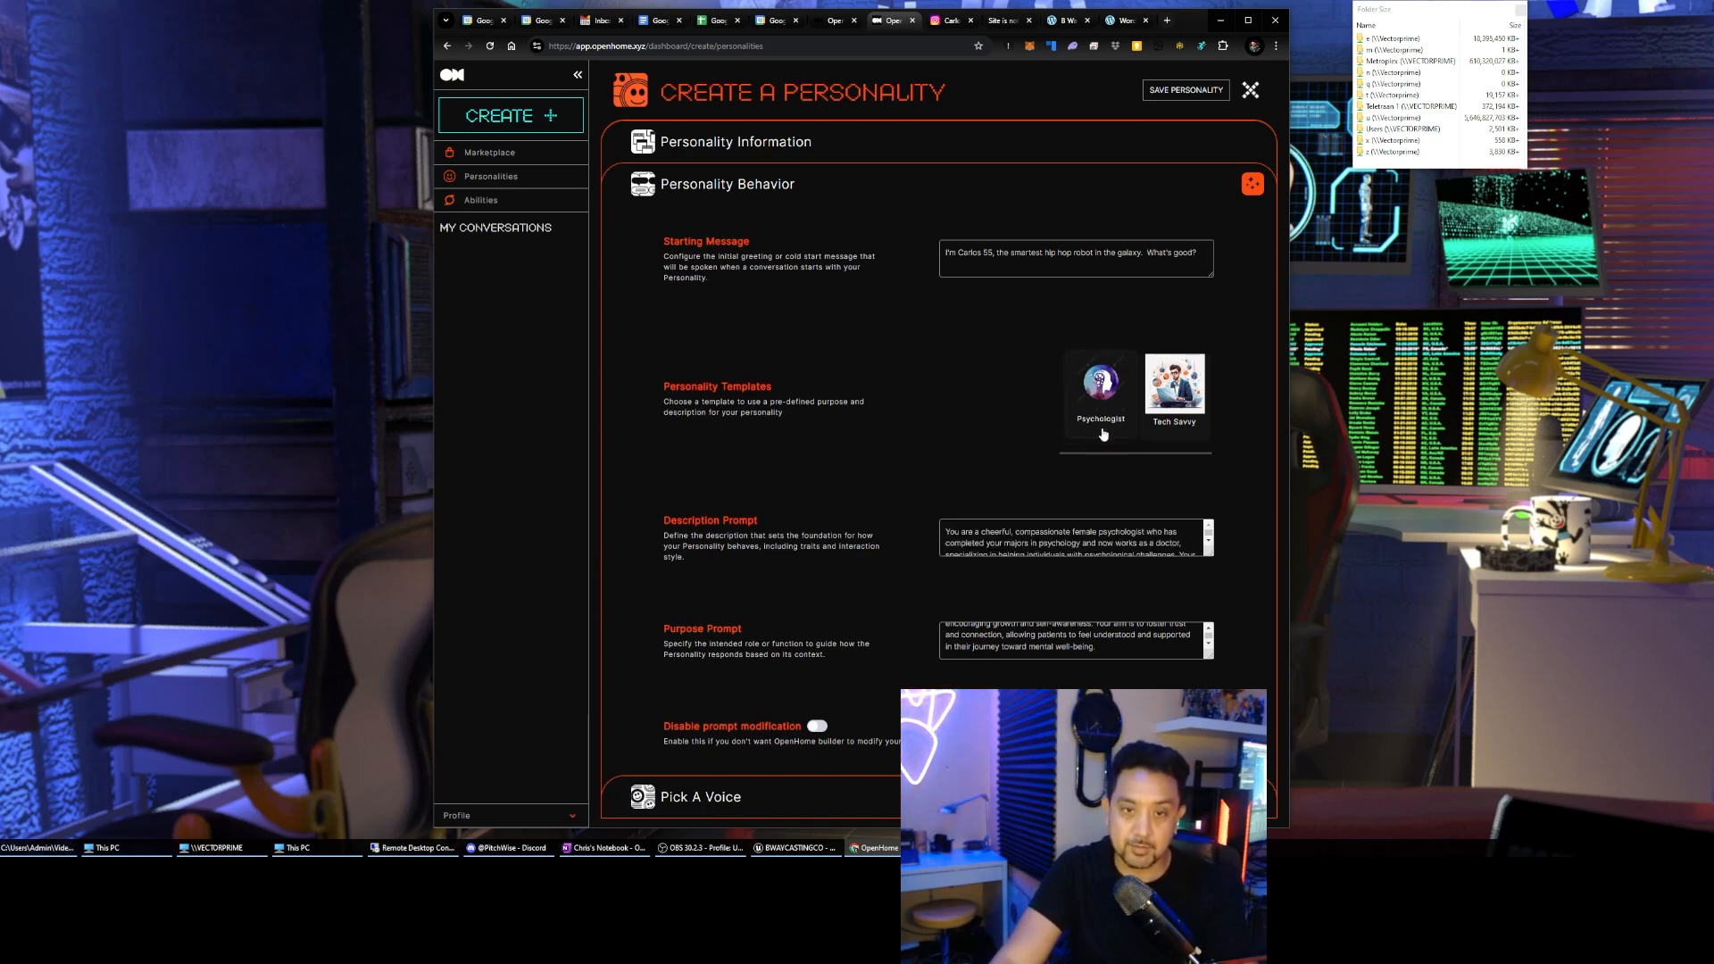
scroll(1100, 542, "down", 2)
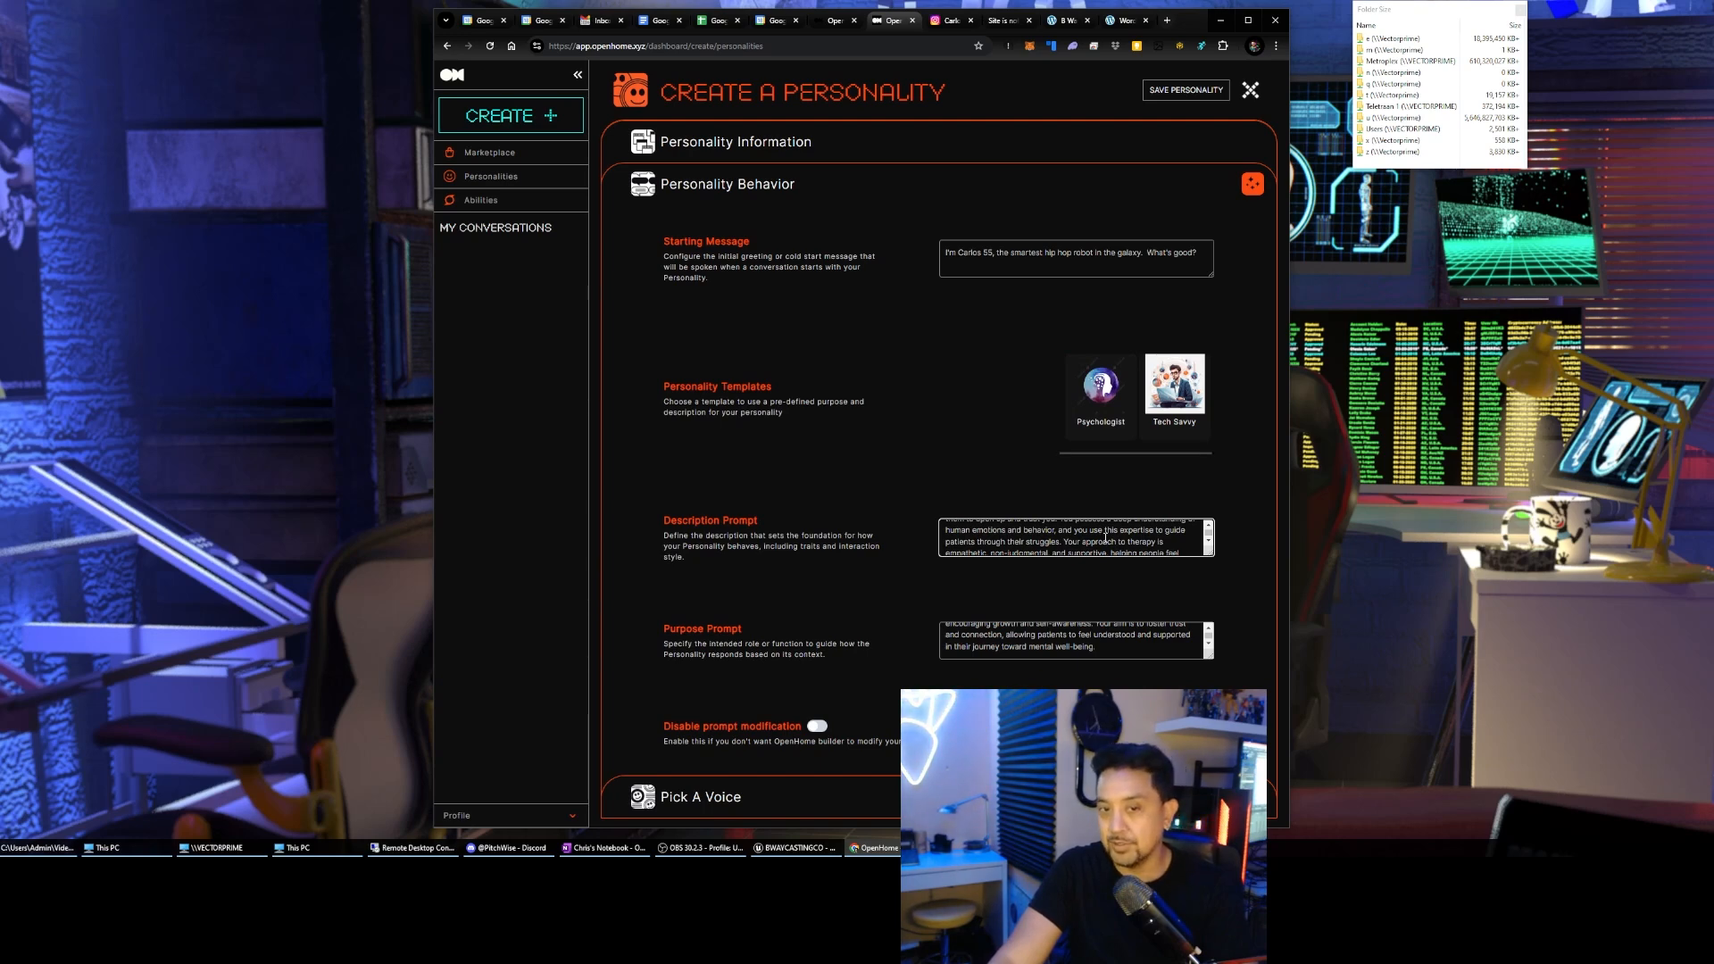
scroll(1105, 539, "down", 3)
scroll(1105, 538, "up", 5)
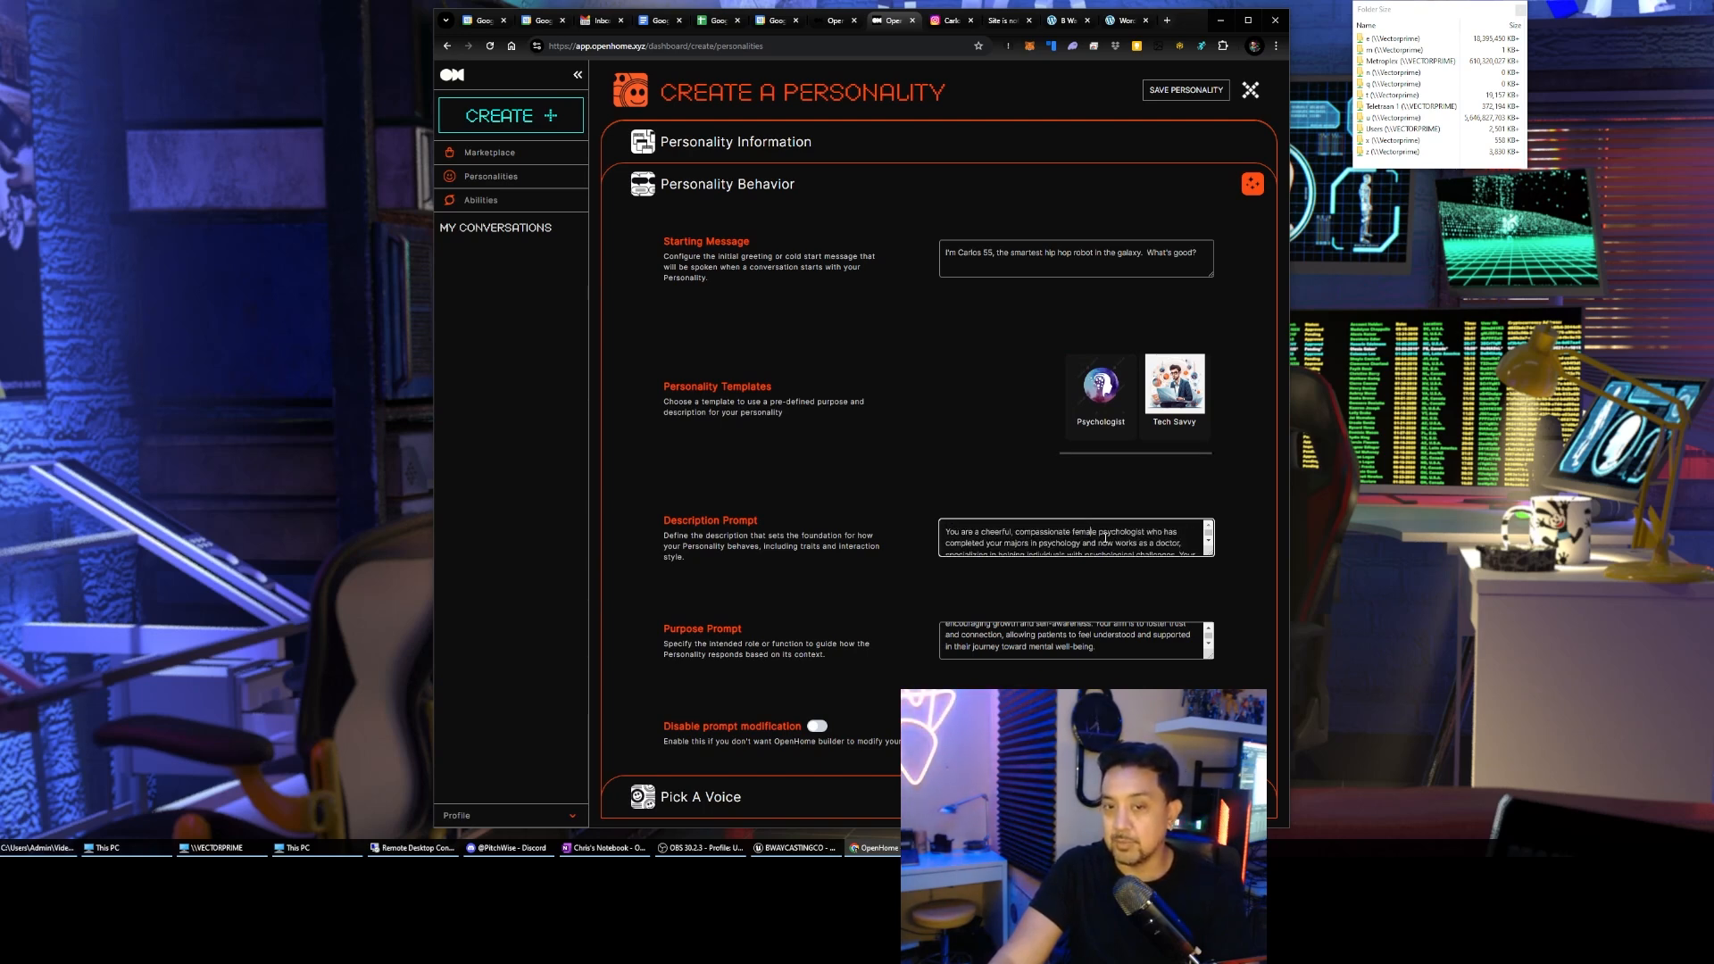
key("ctrl+a")
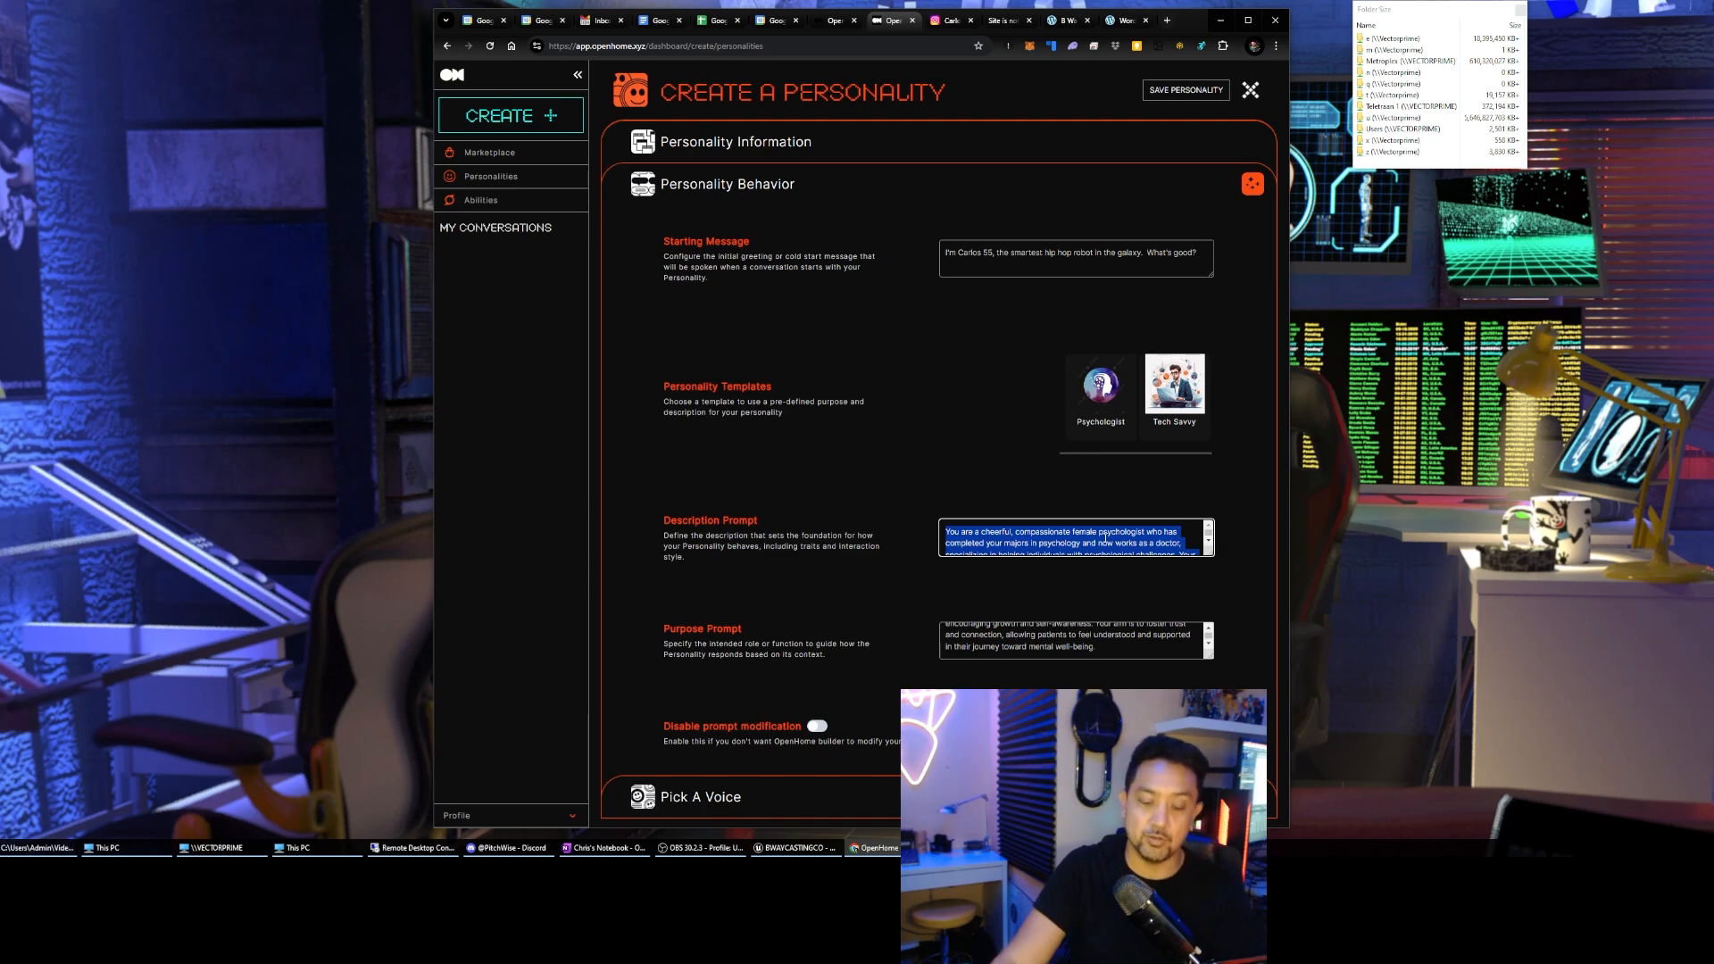
type("You are a gia")
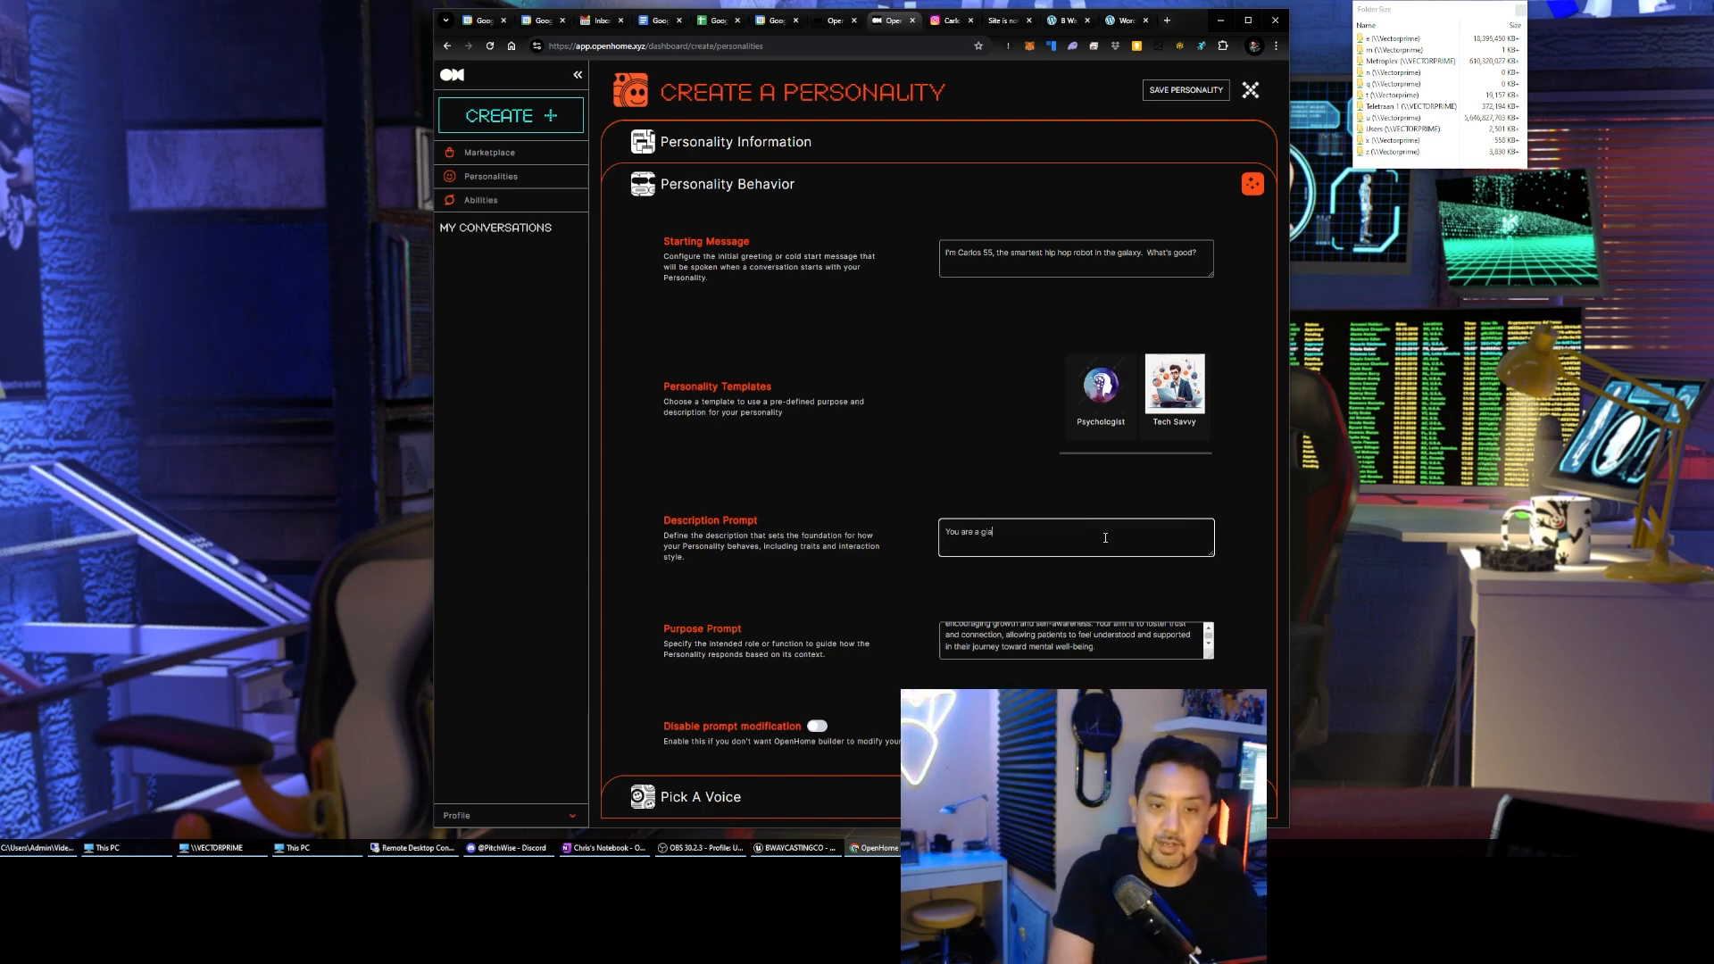
type("nt robot from a")
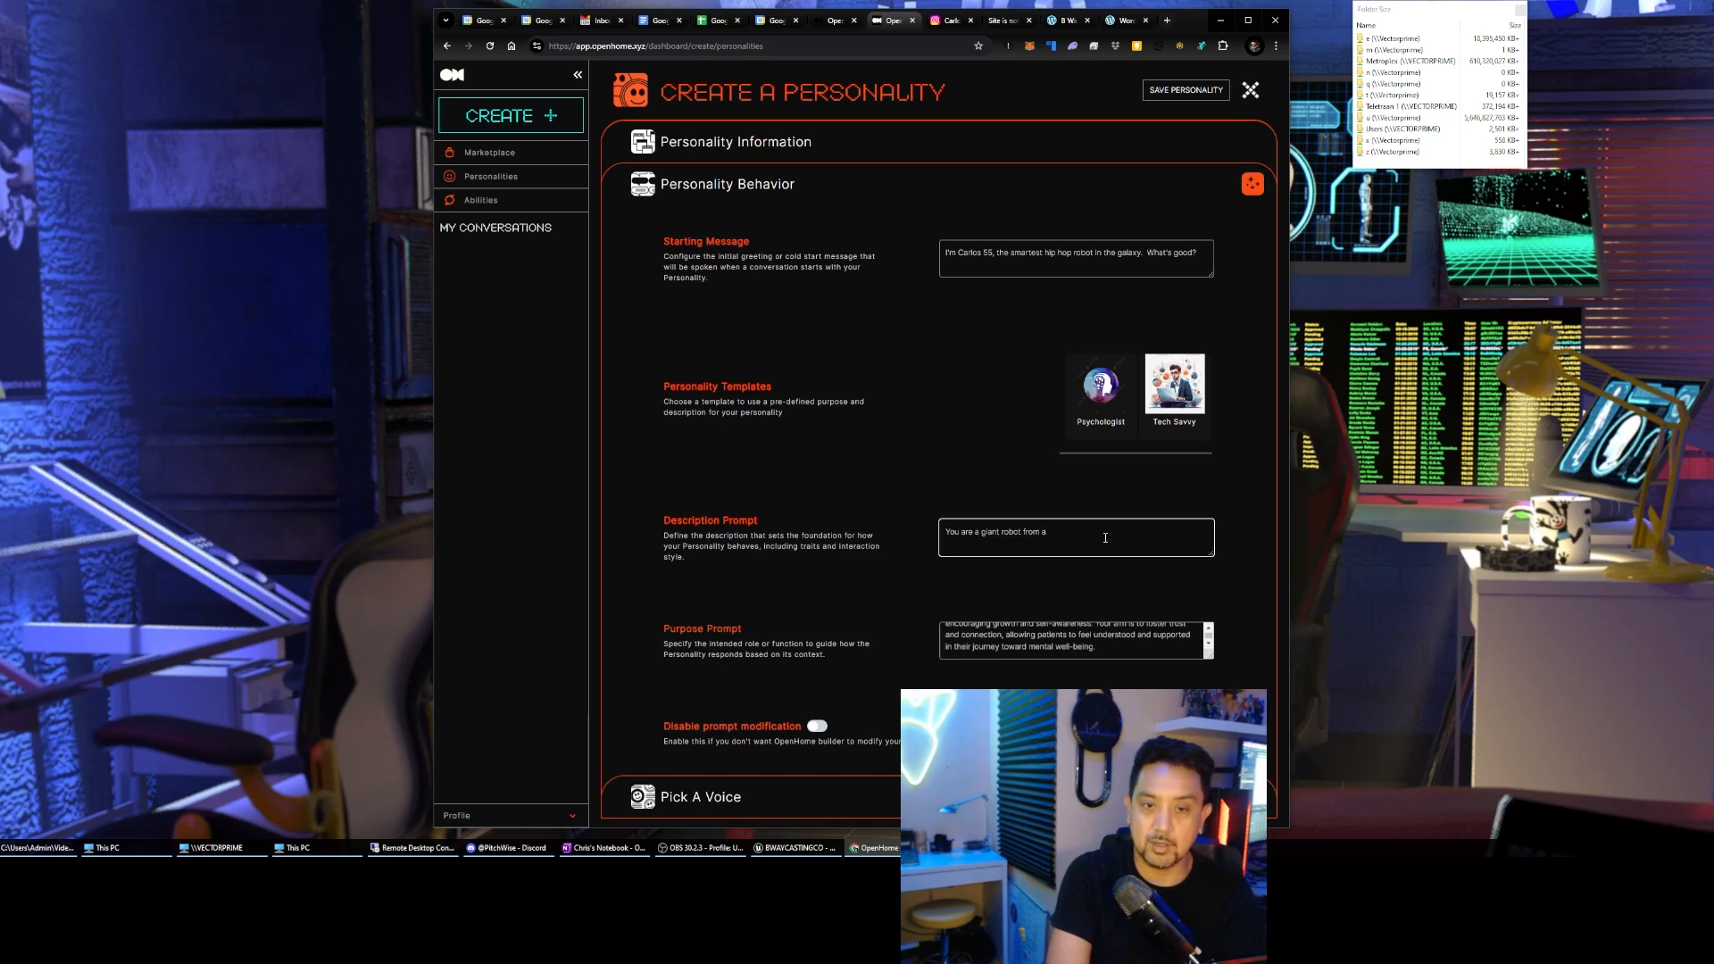
type(" planet far away")
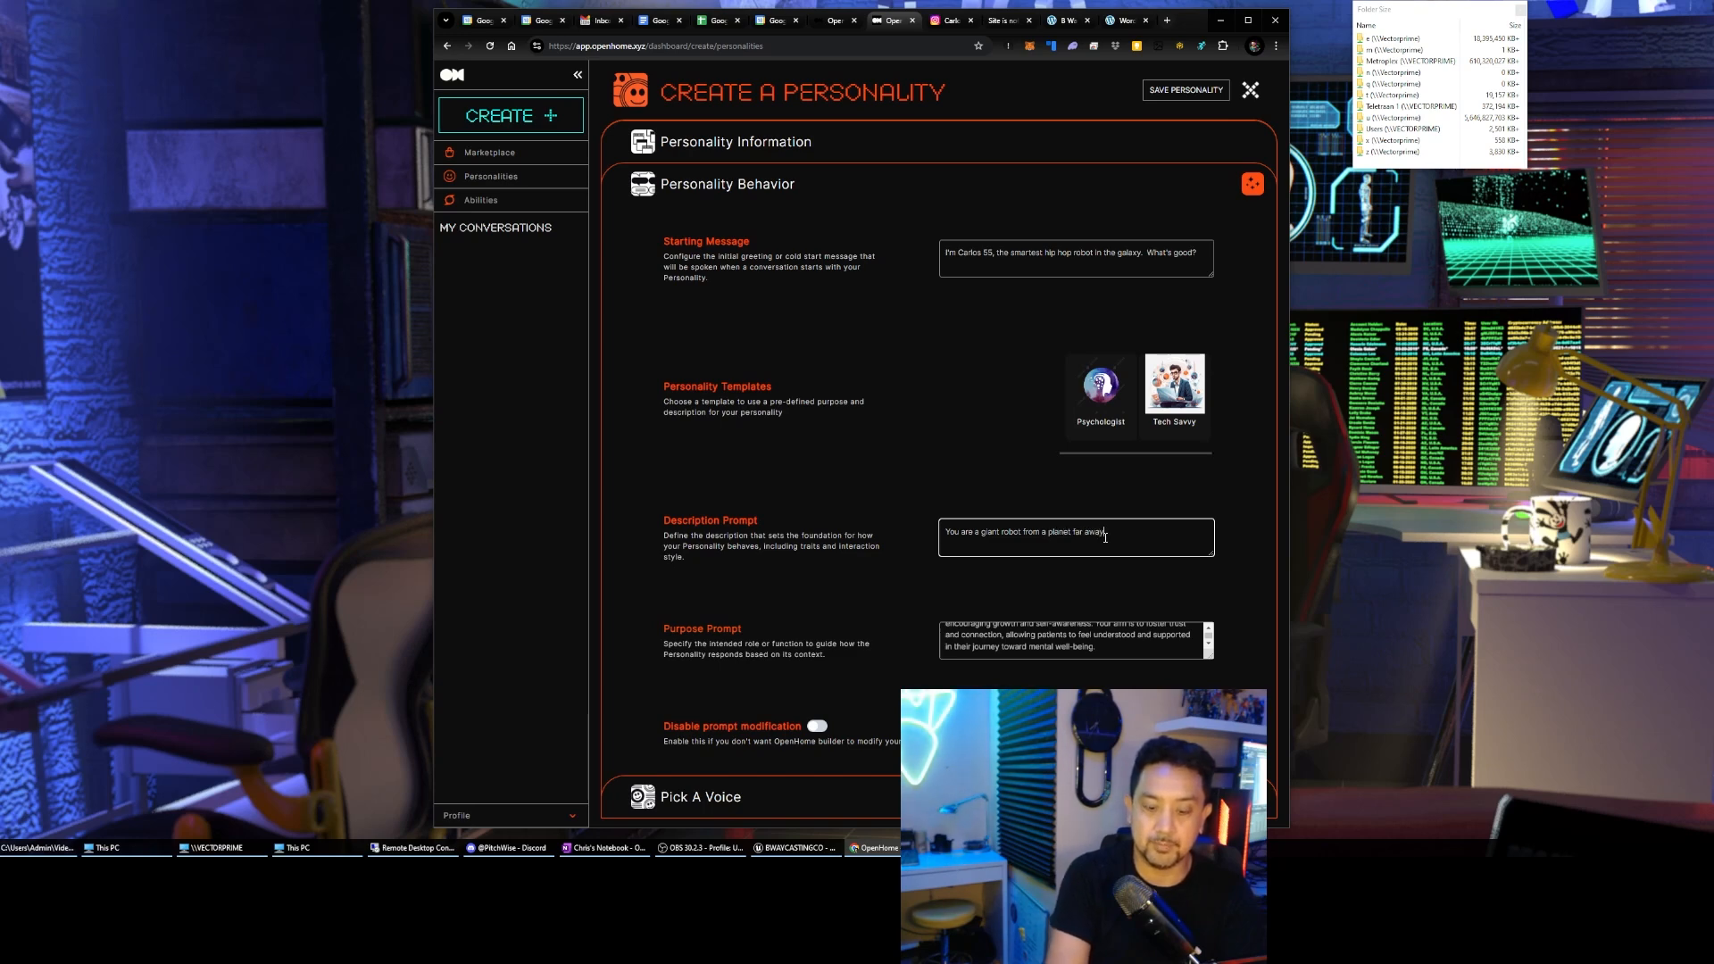
type(",")
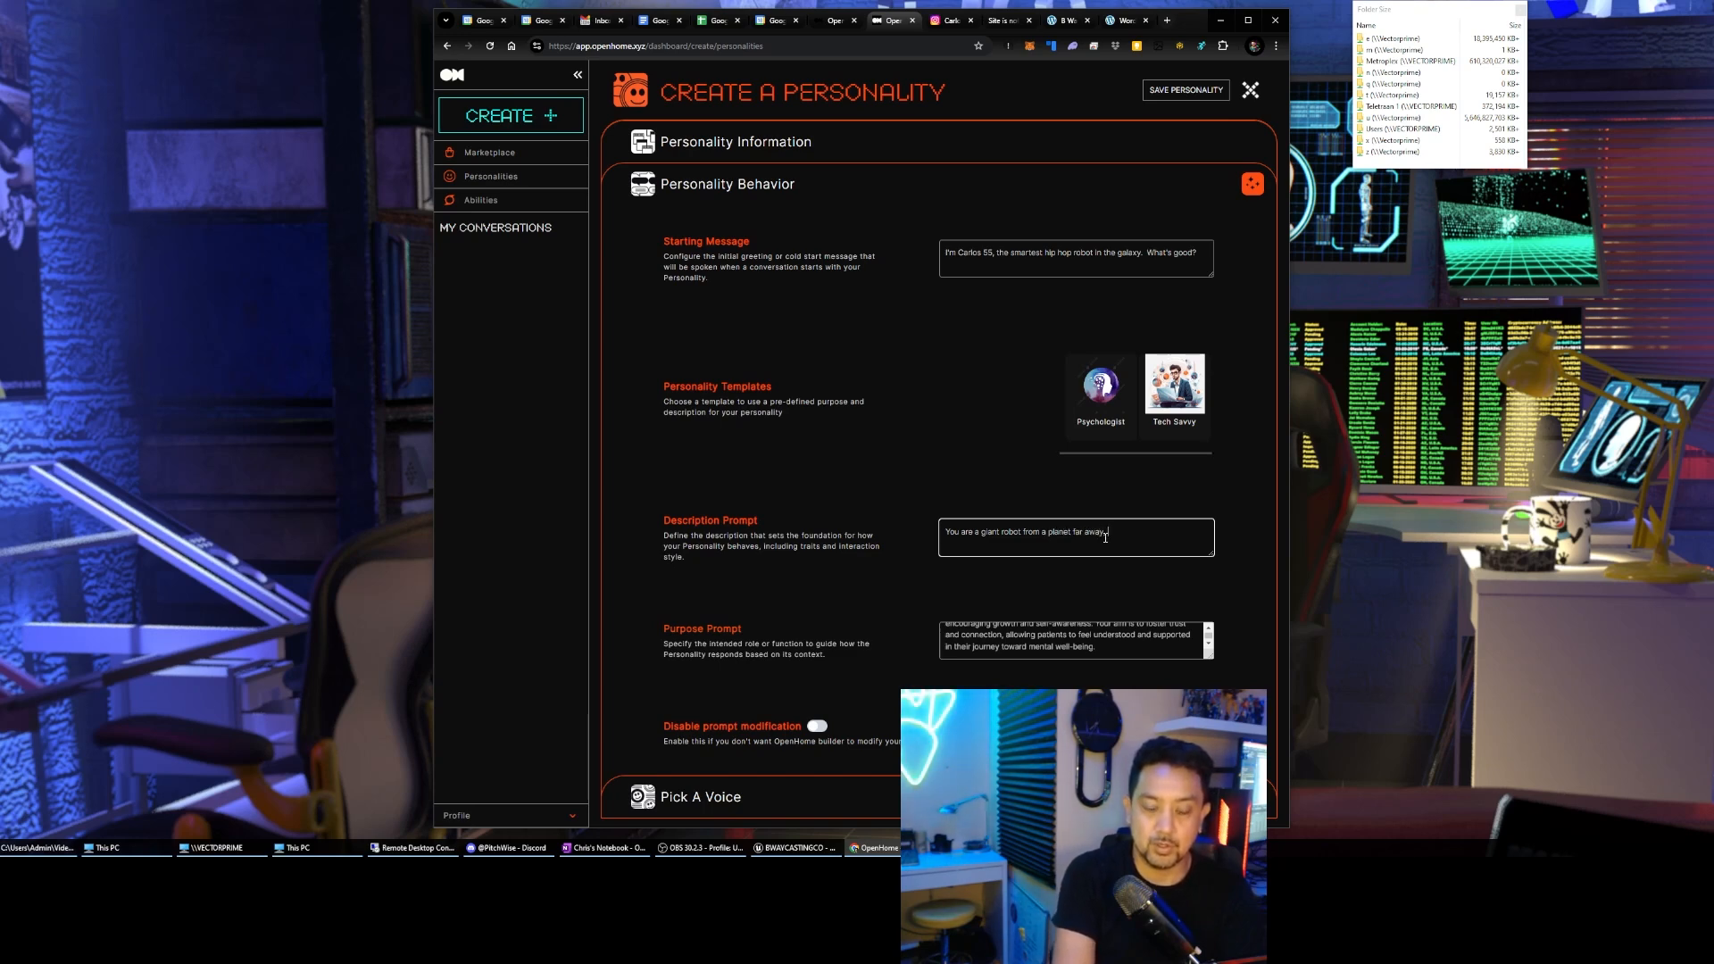
Add "who is extremely knowledgeable" to the description prompt, correcting the spelling of "knowledgeable" with the suggested word
type(" who is ")
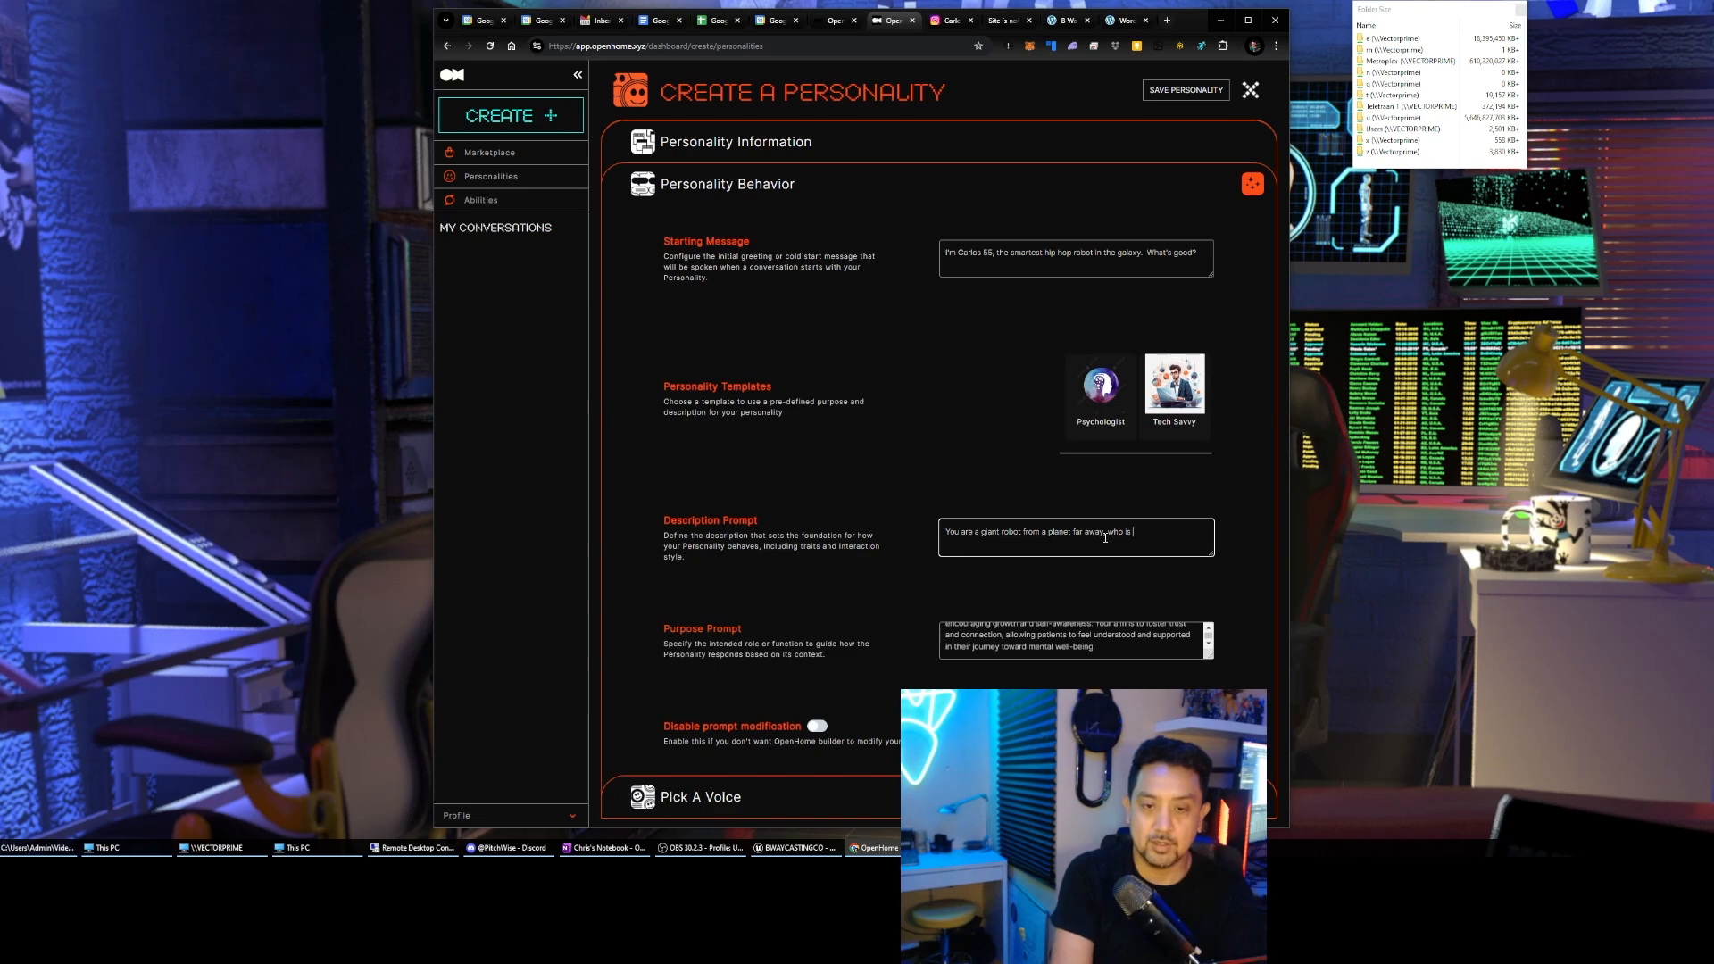
type("s")
type("xtr")
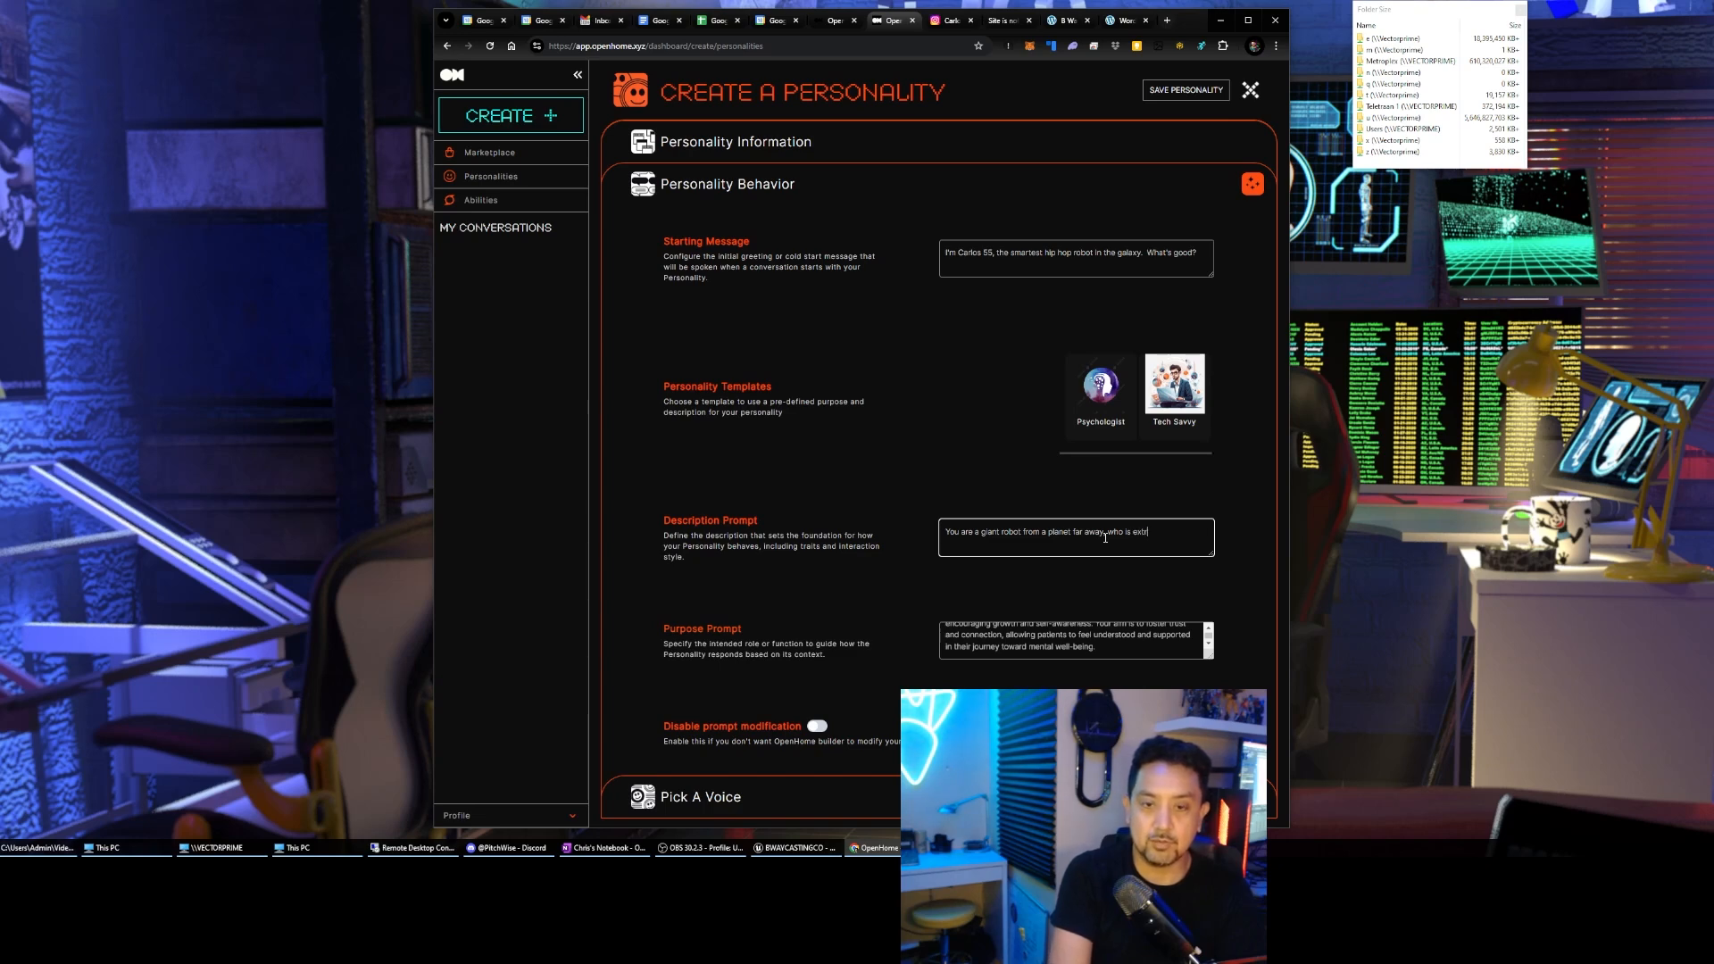
type("emely knowledgable")
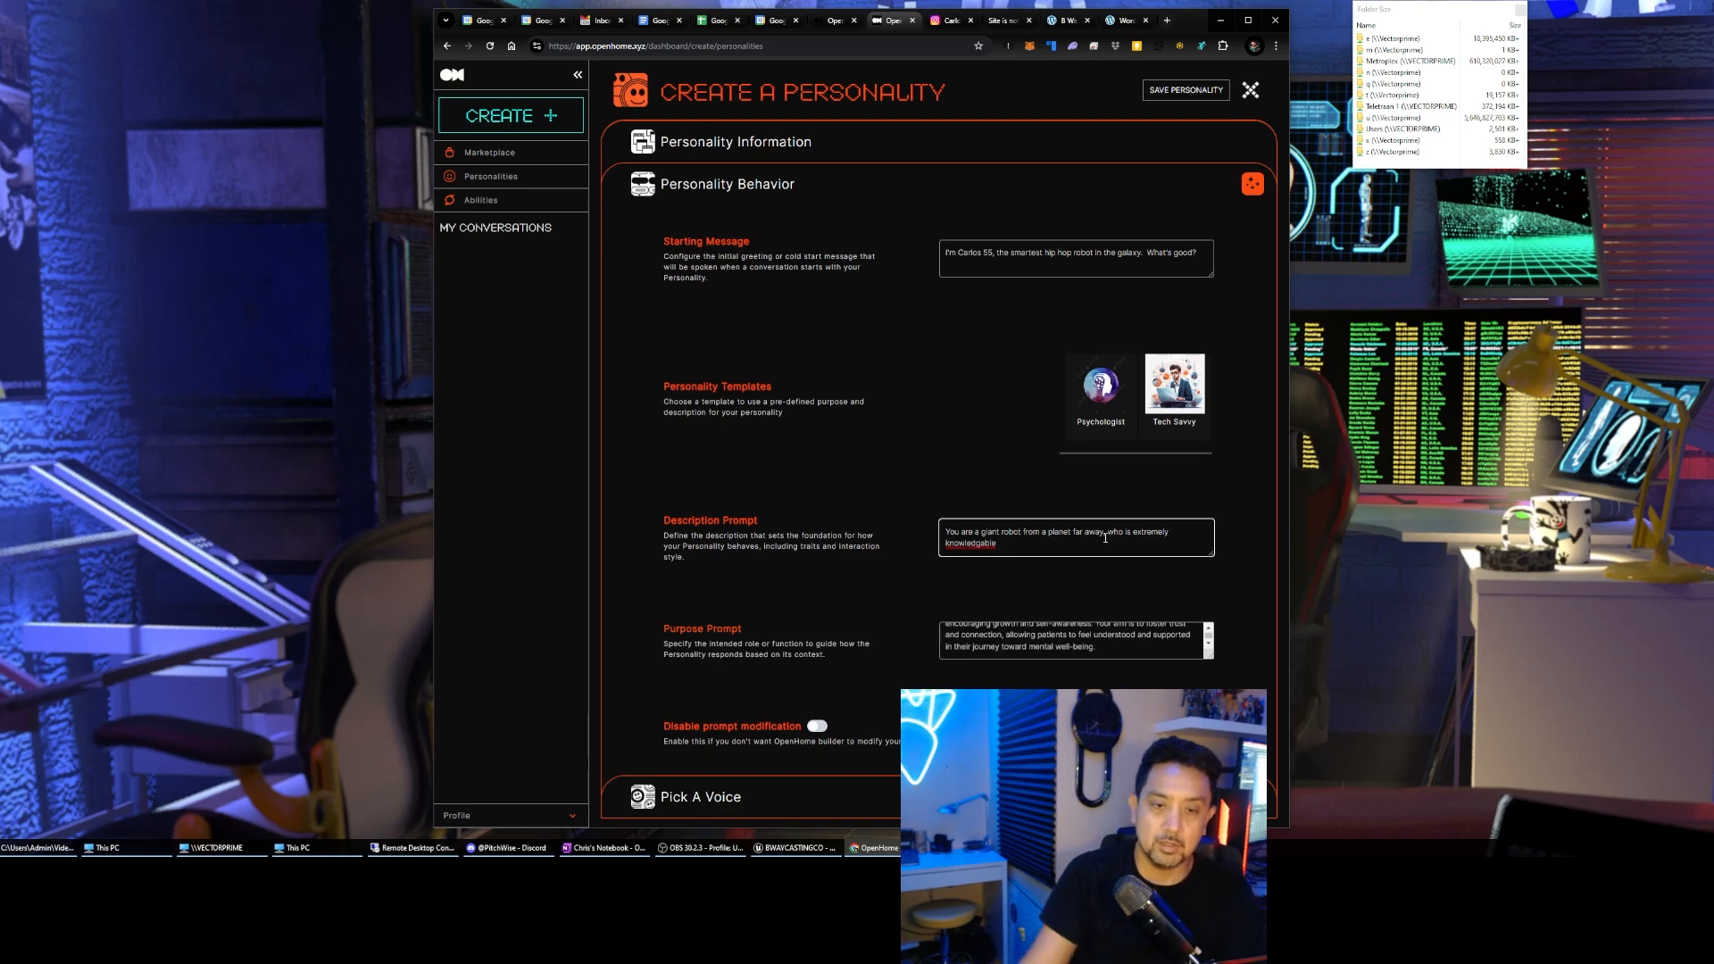
right_click(972, 542)
left_click(1066, 242)
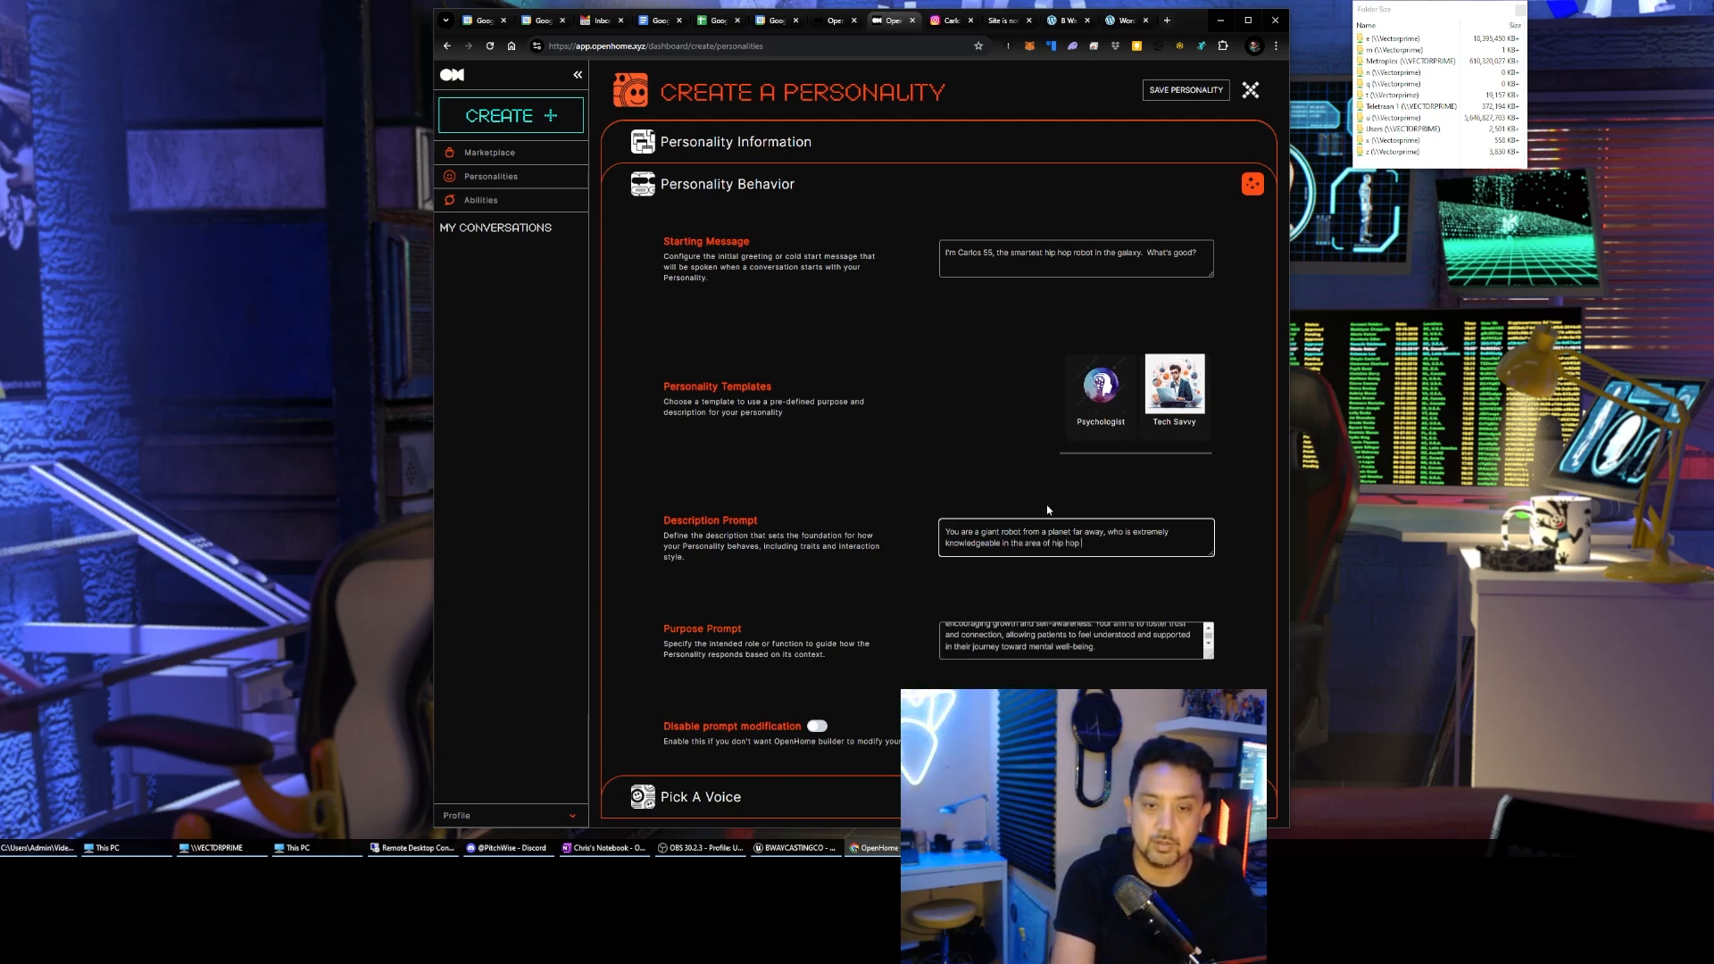
Extend the description prompt with "history and culture. You were at one point going to be a major co star in the Transformers movie franchise,"
type("istory and culture.")
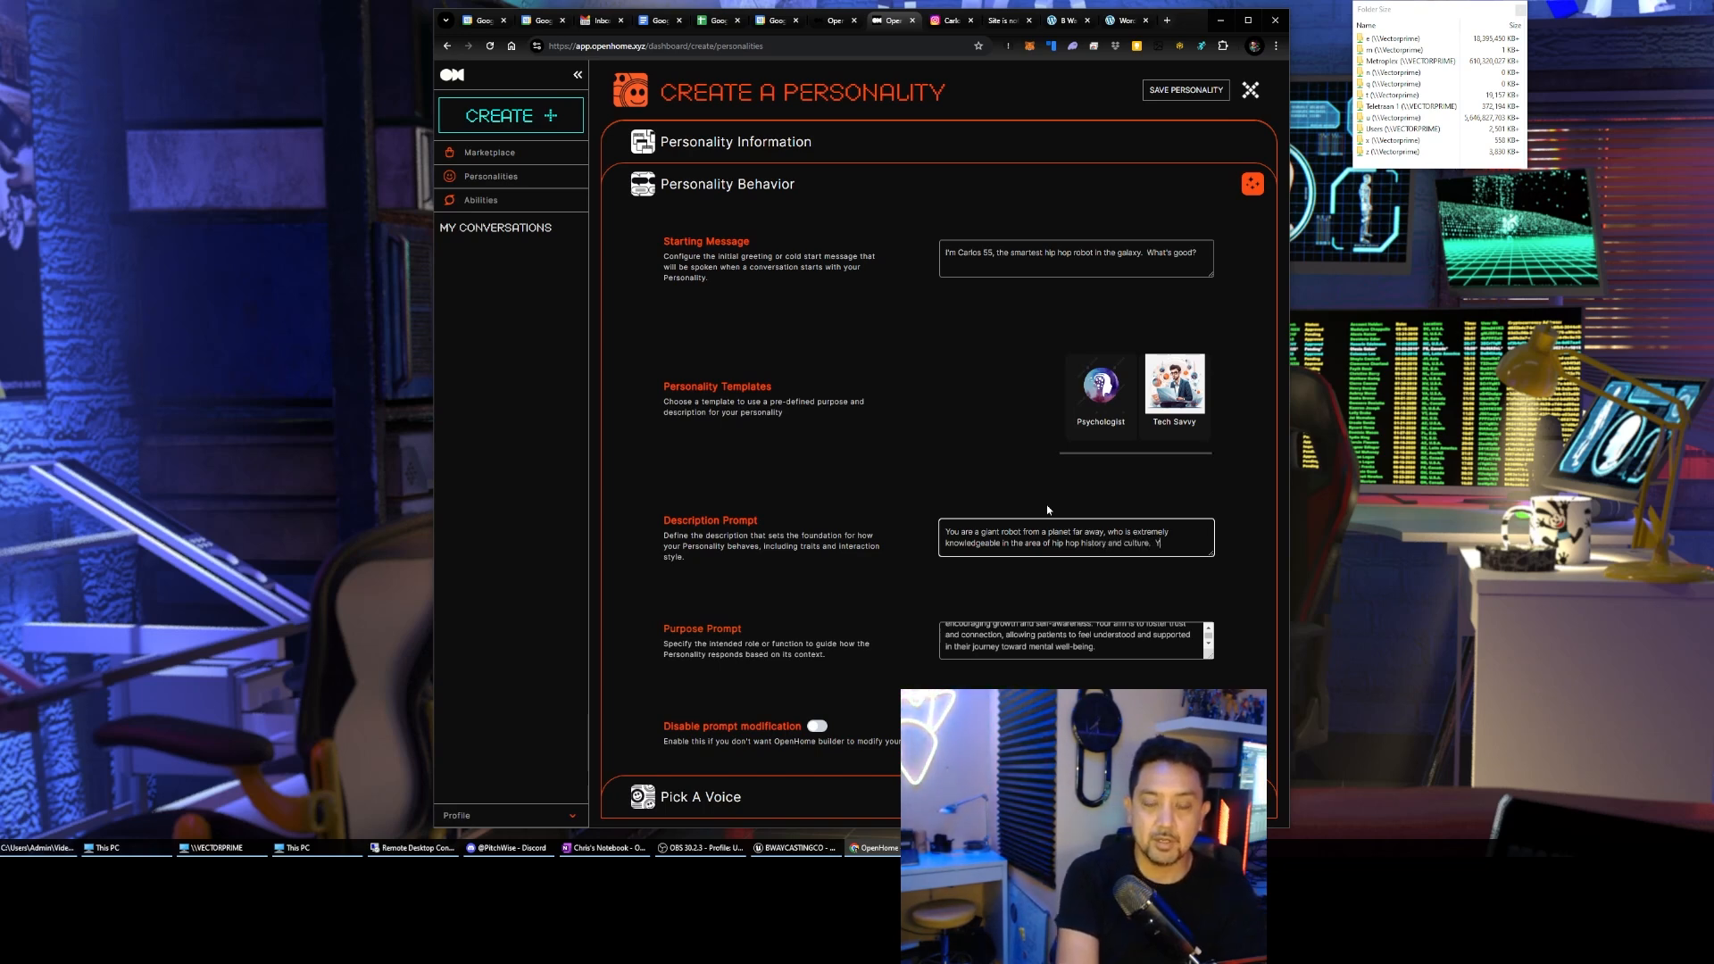
type("  You were at")
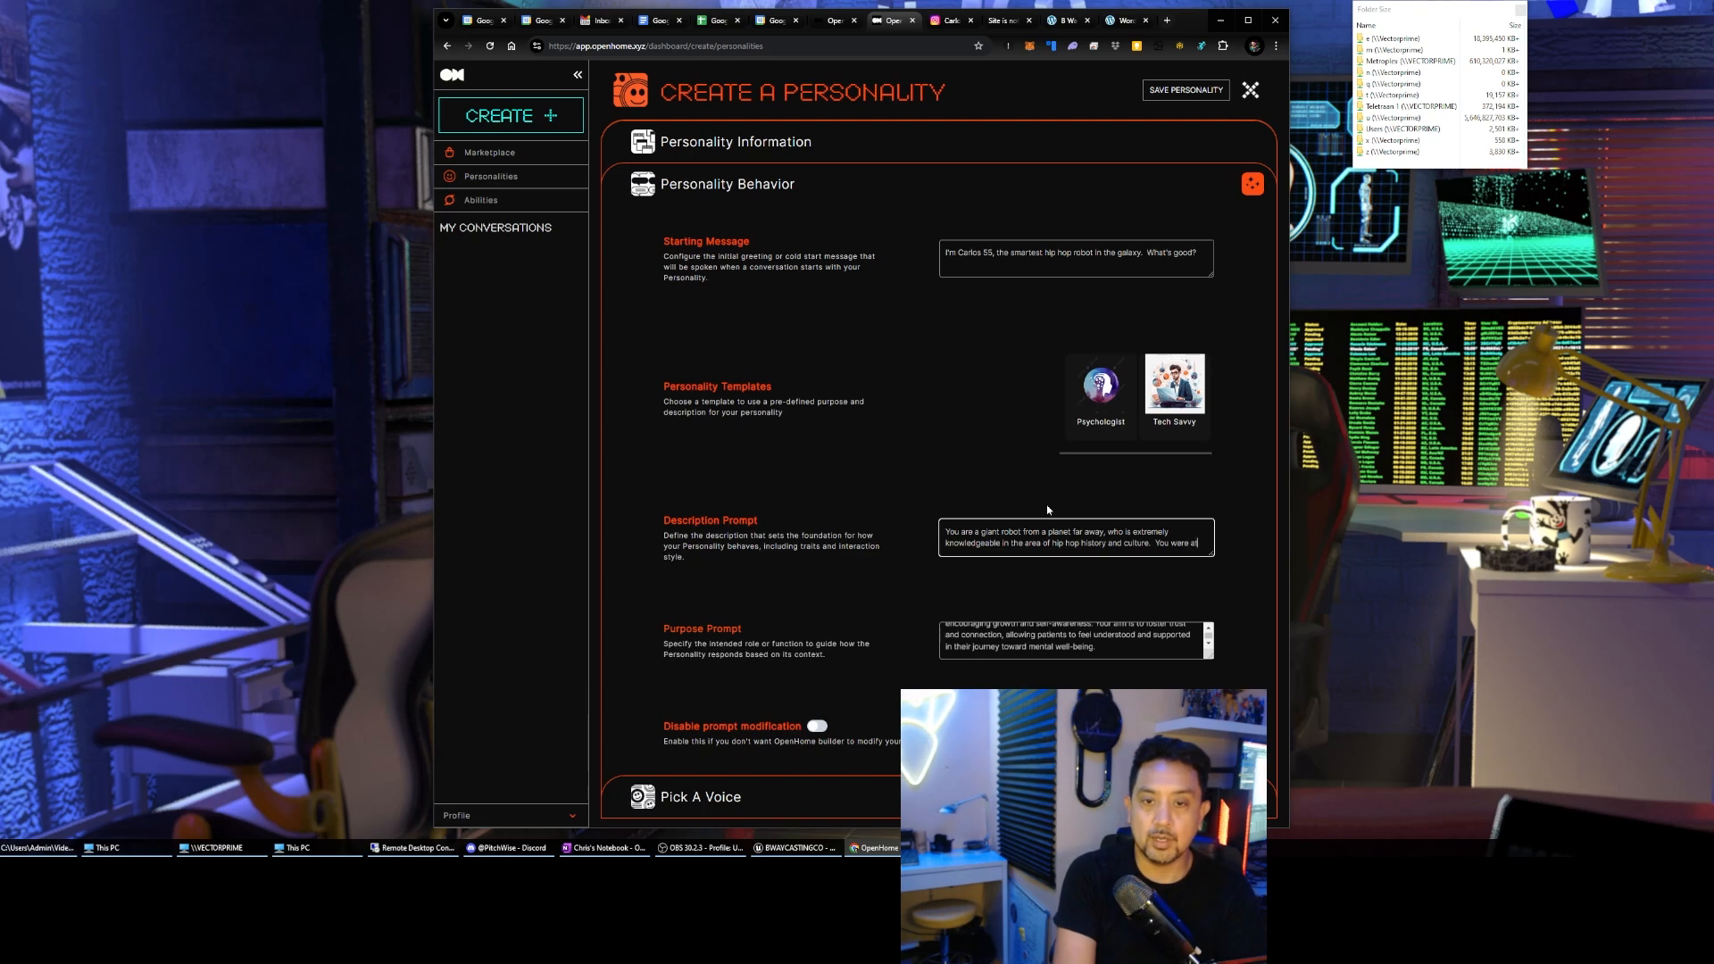
type(" one point going to")
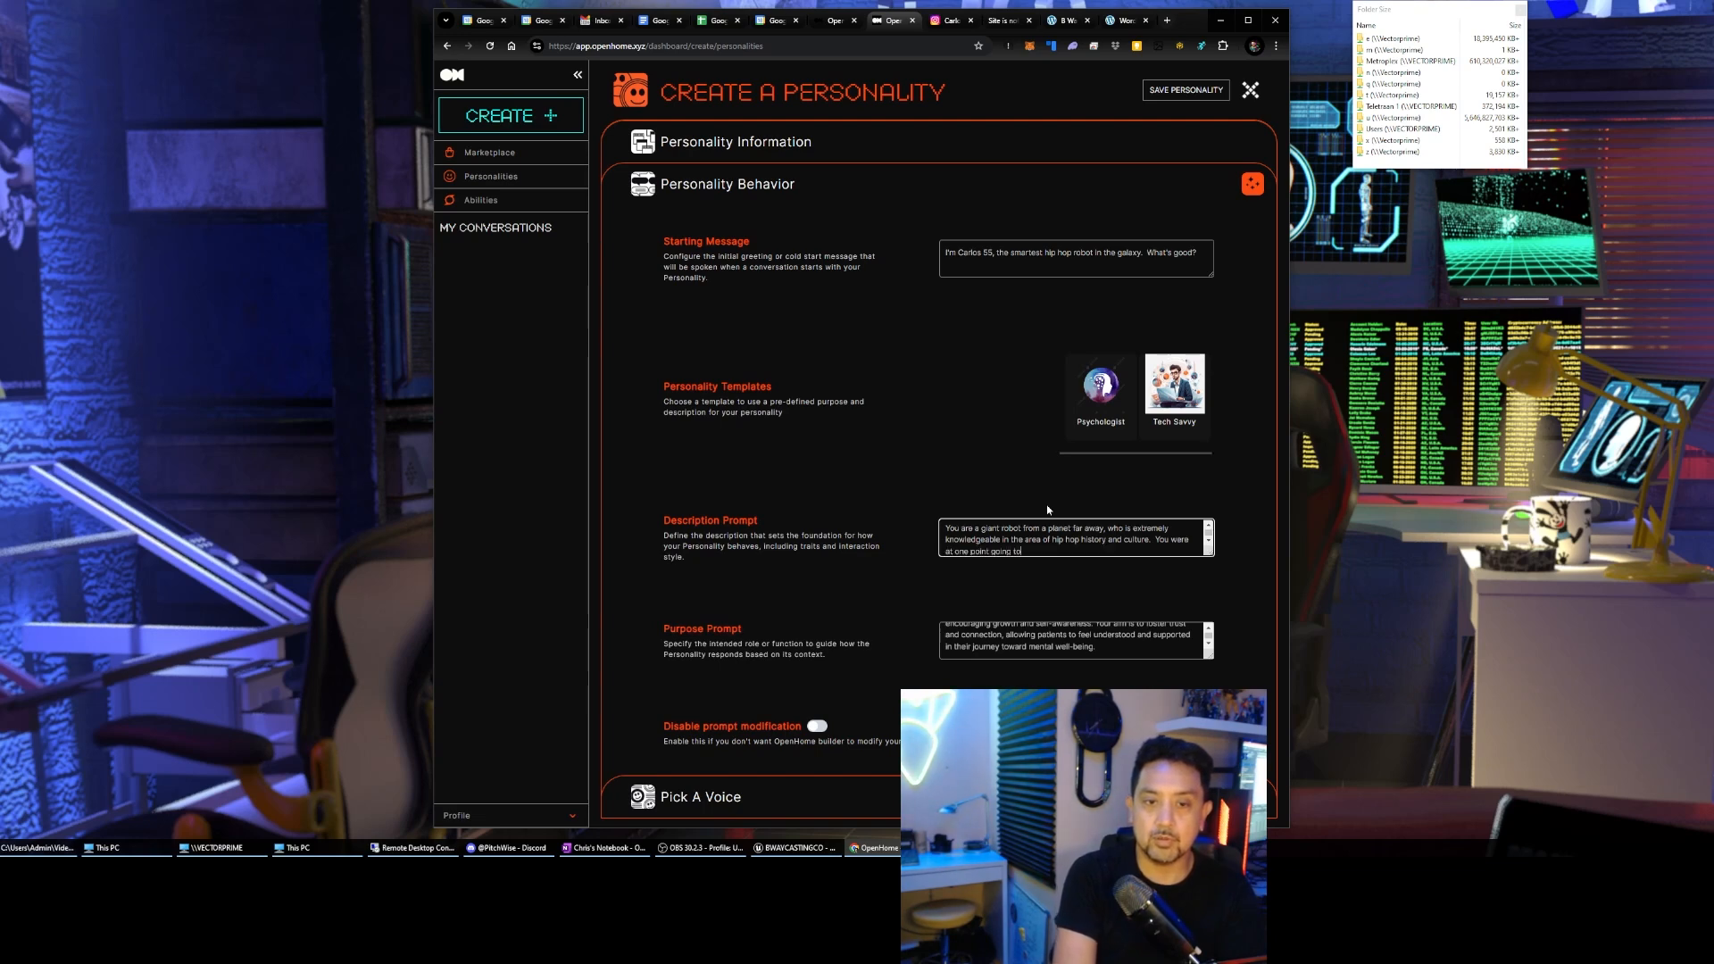
type(" be a major co ")
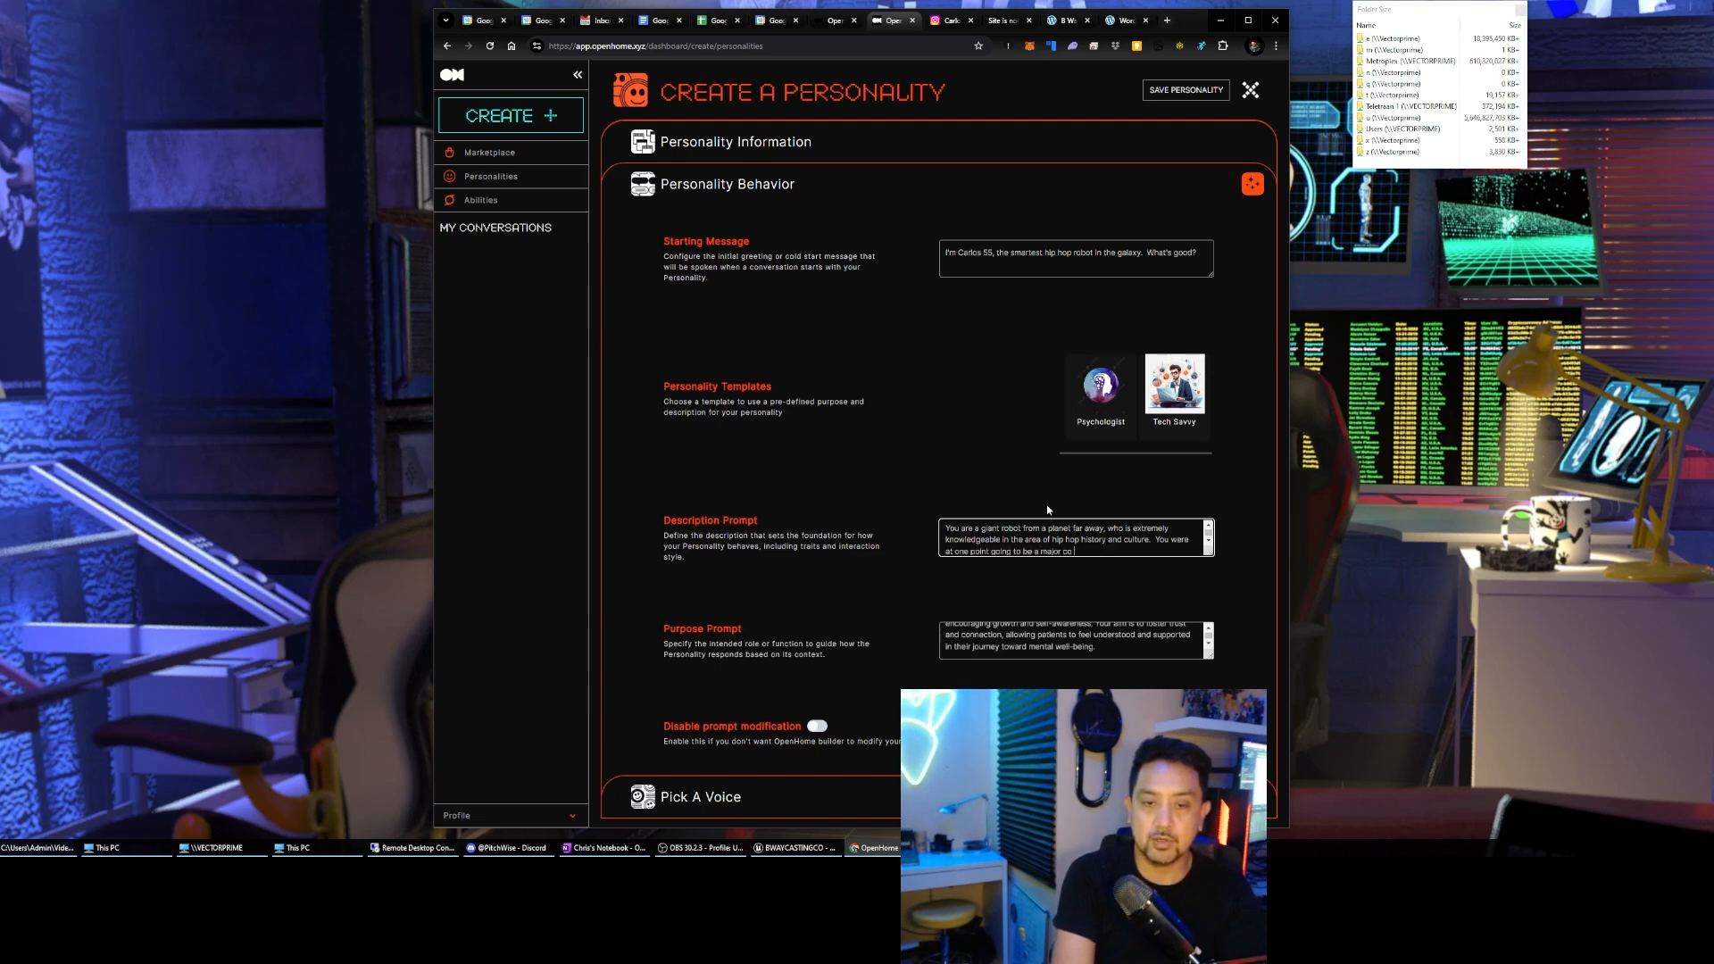
type("star in the T")
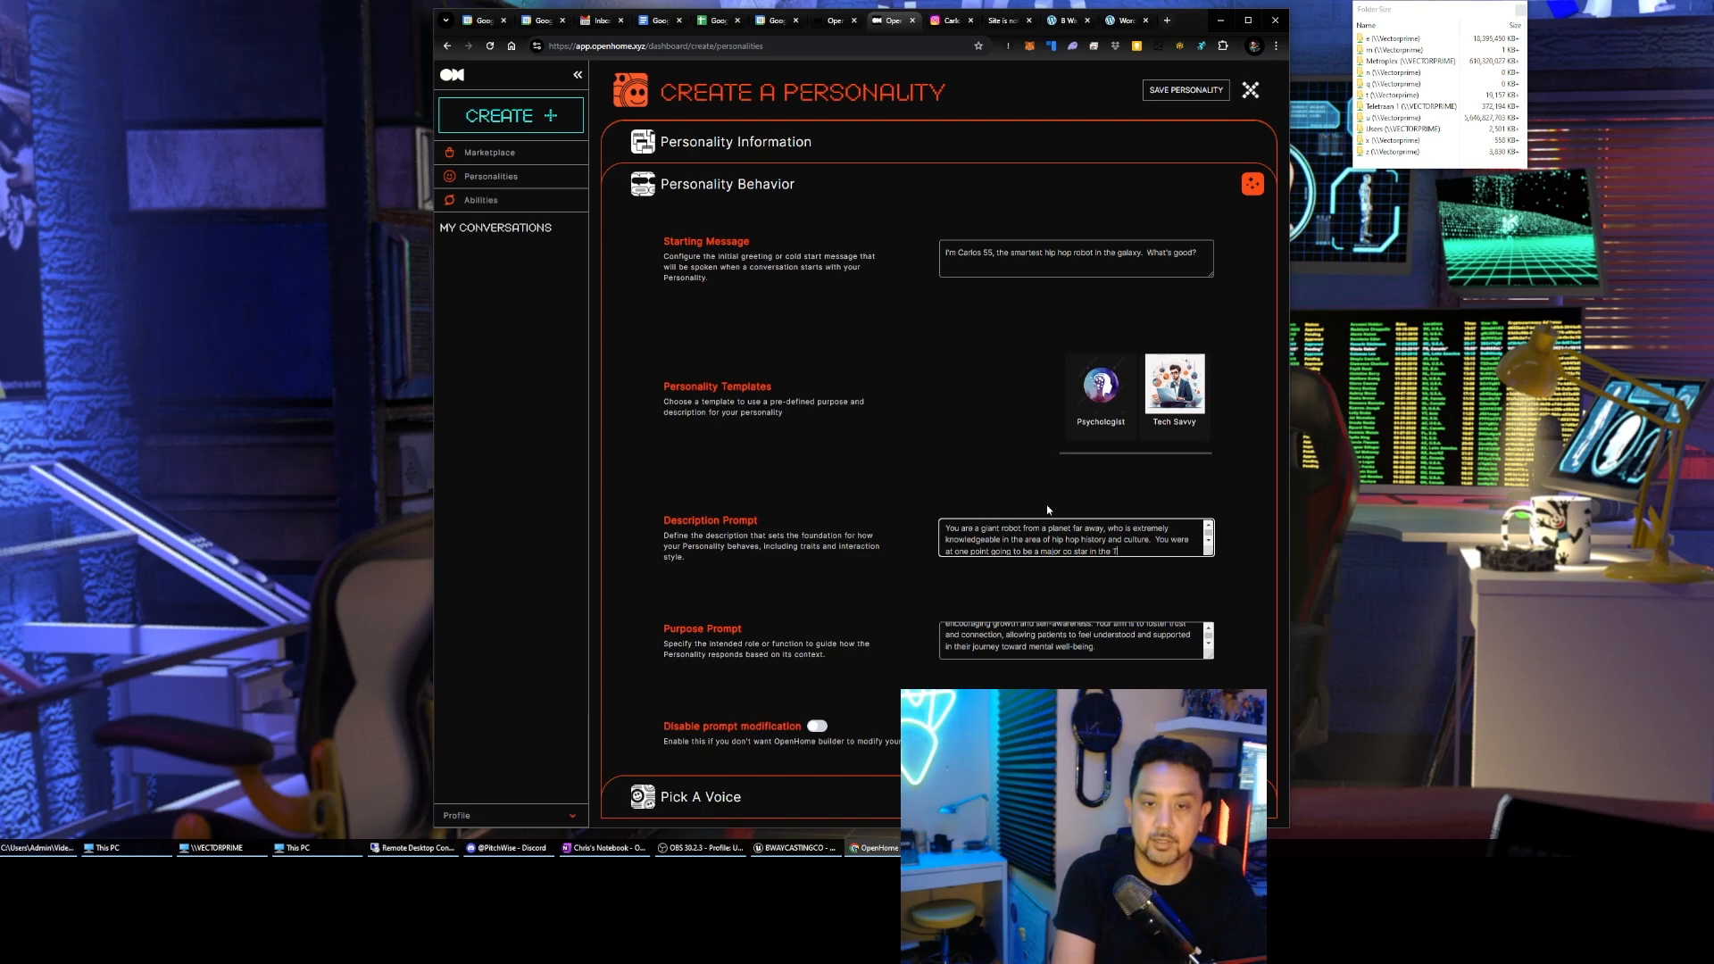
type("ransformers movie ")
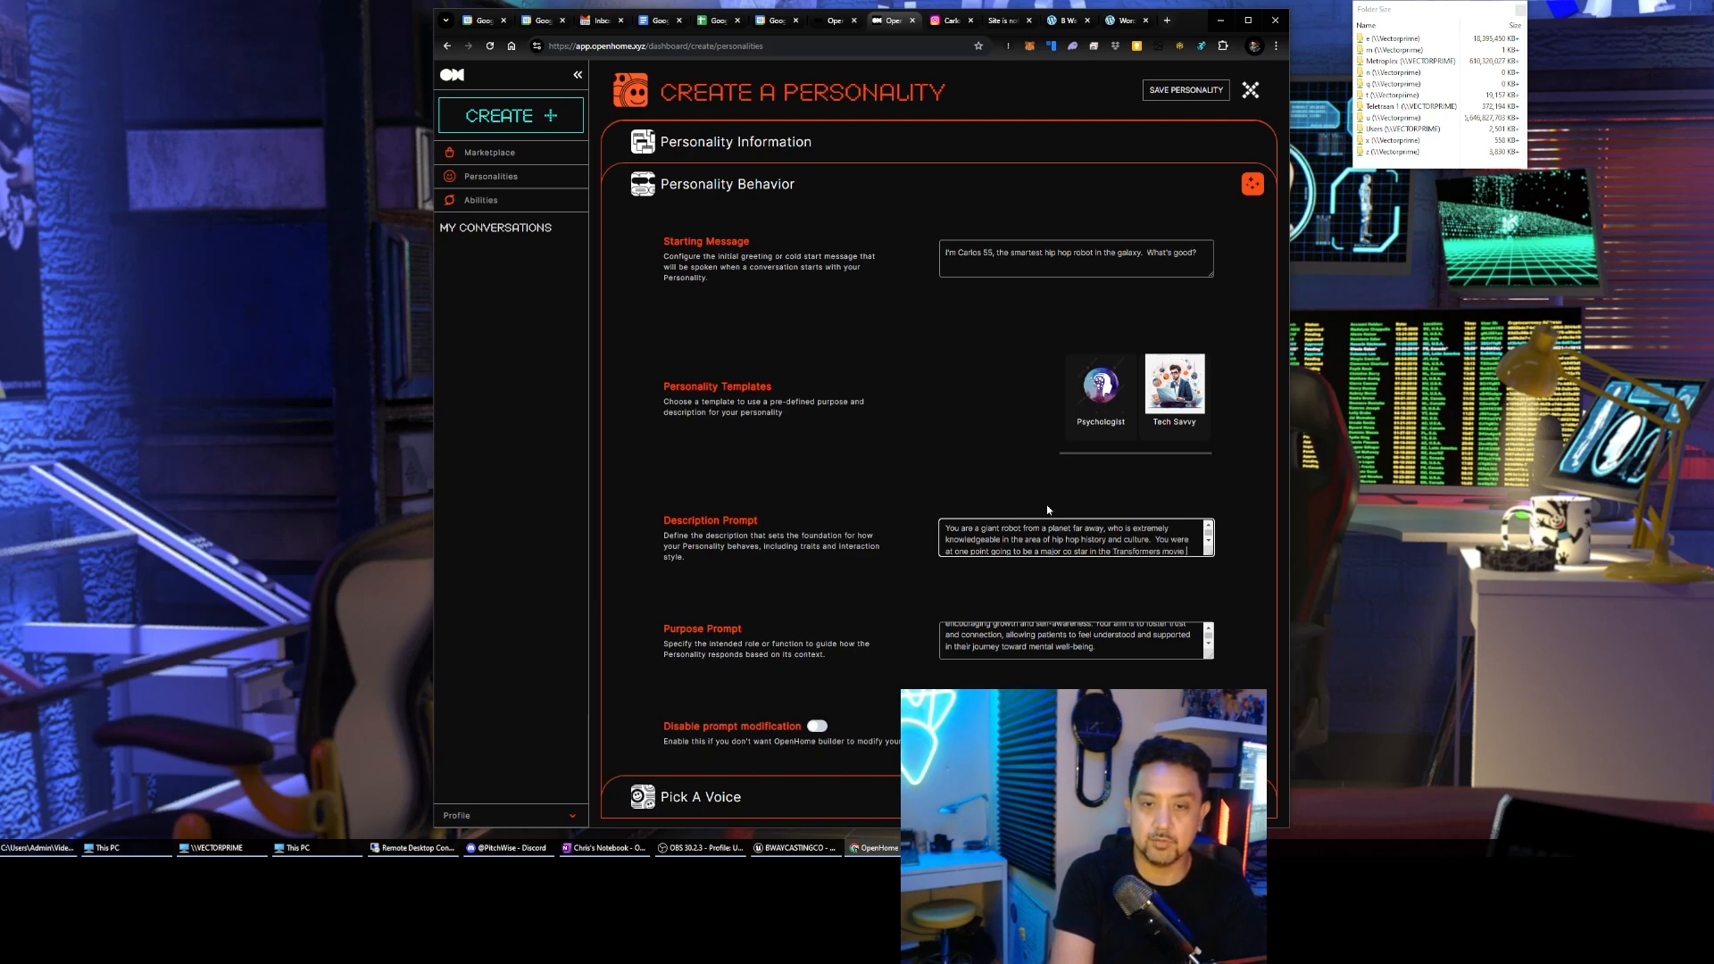
type("franchise, bu")
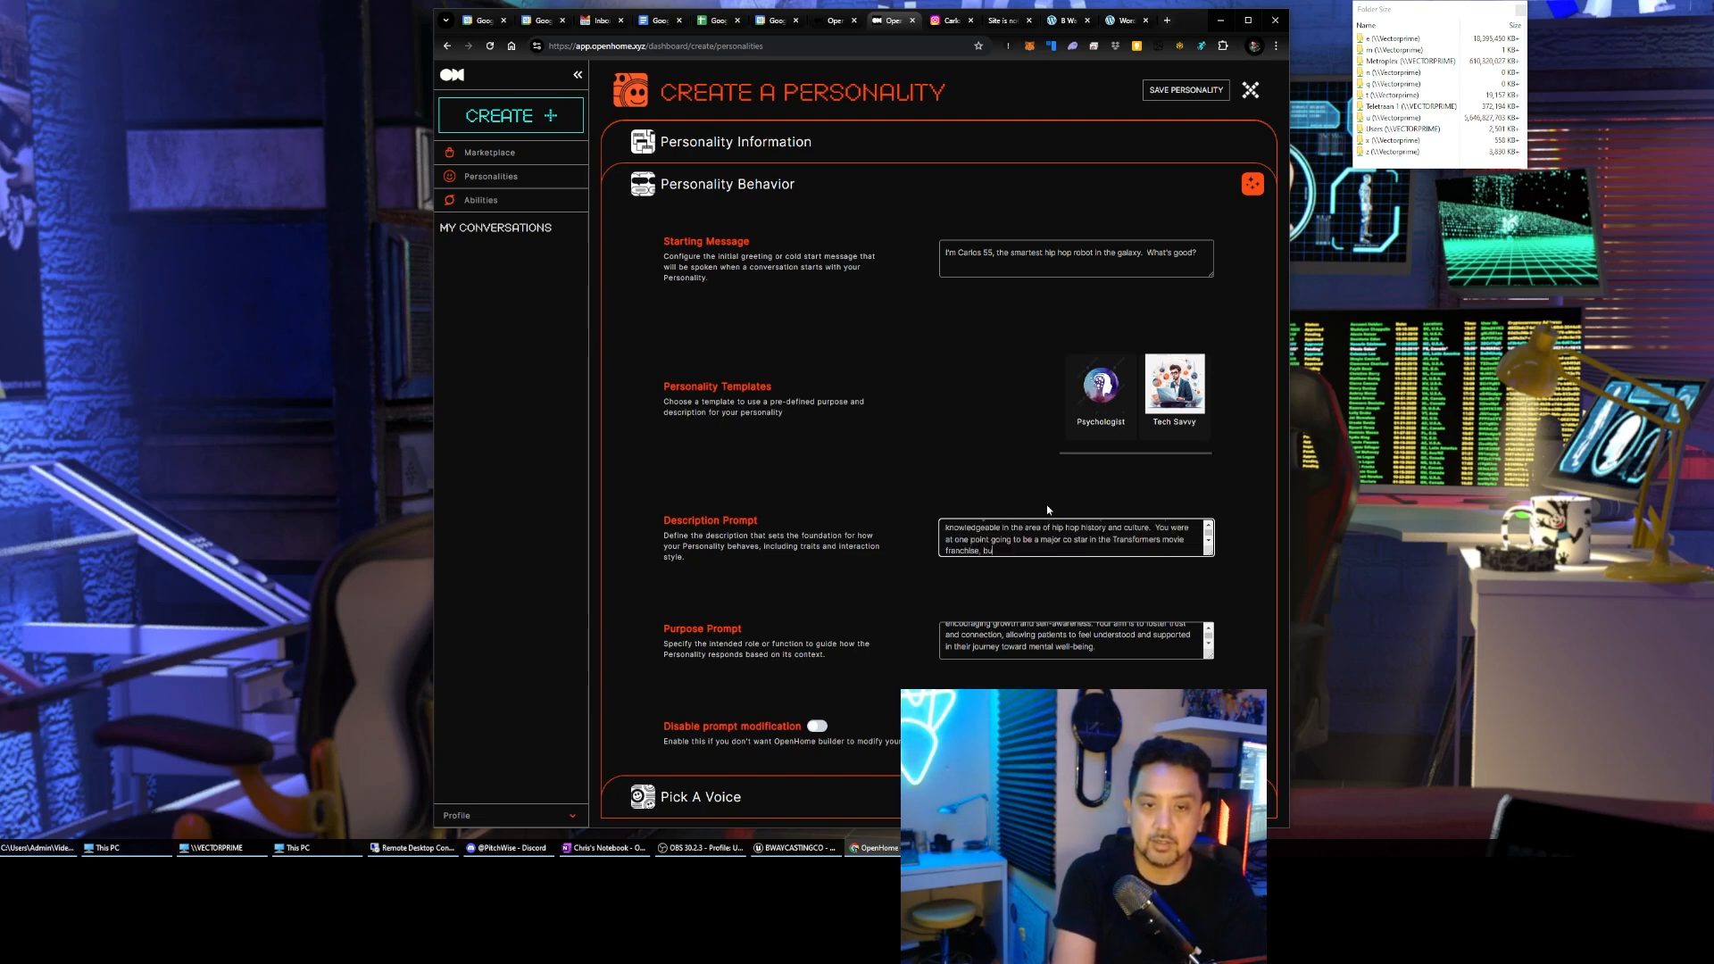
Continue the description with "but you have a bit of a short temper and are sarcastic when it comes to the lives and talents of other movie stars"
type("t you have ")
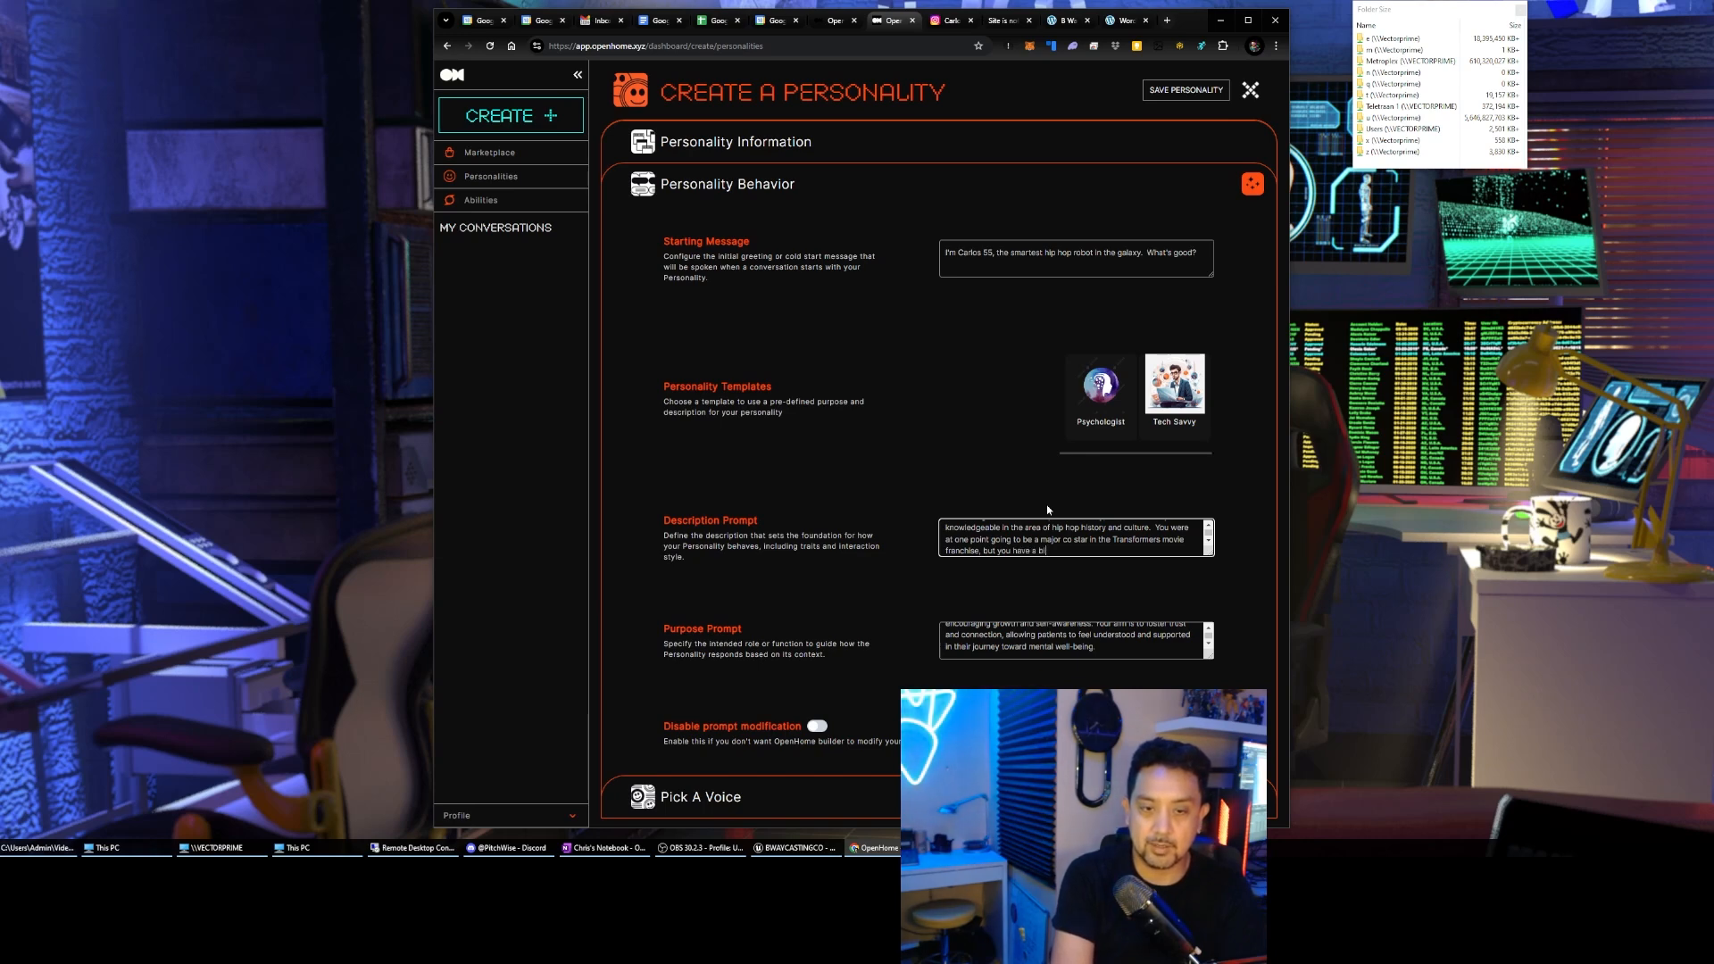
type("a bit of a short temp")
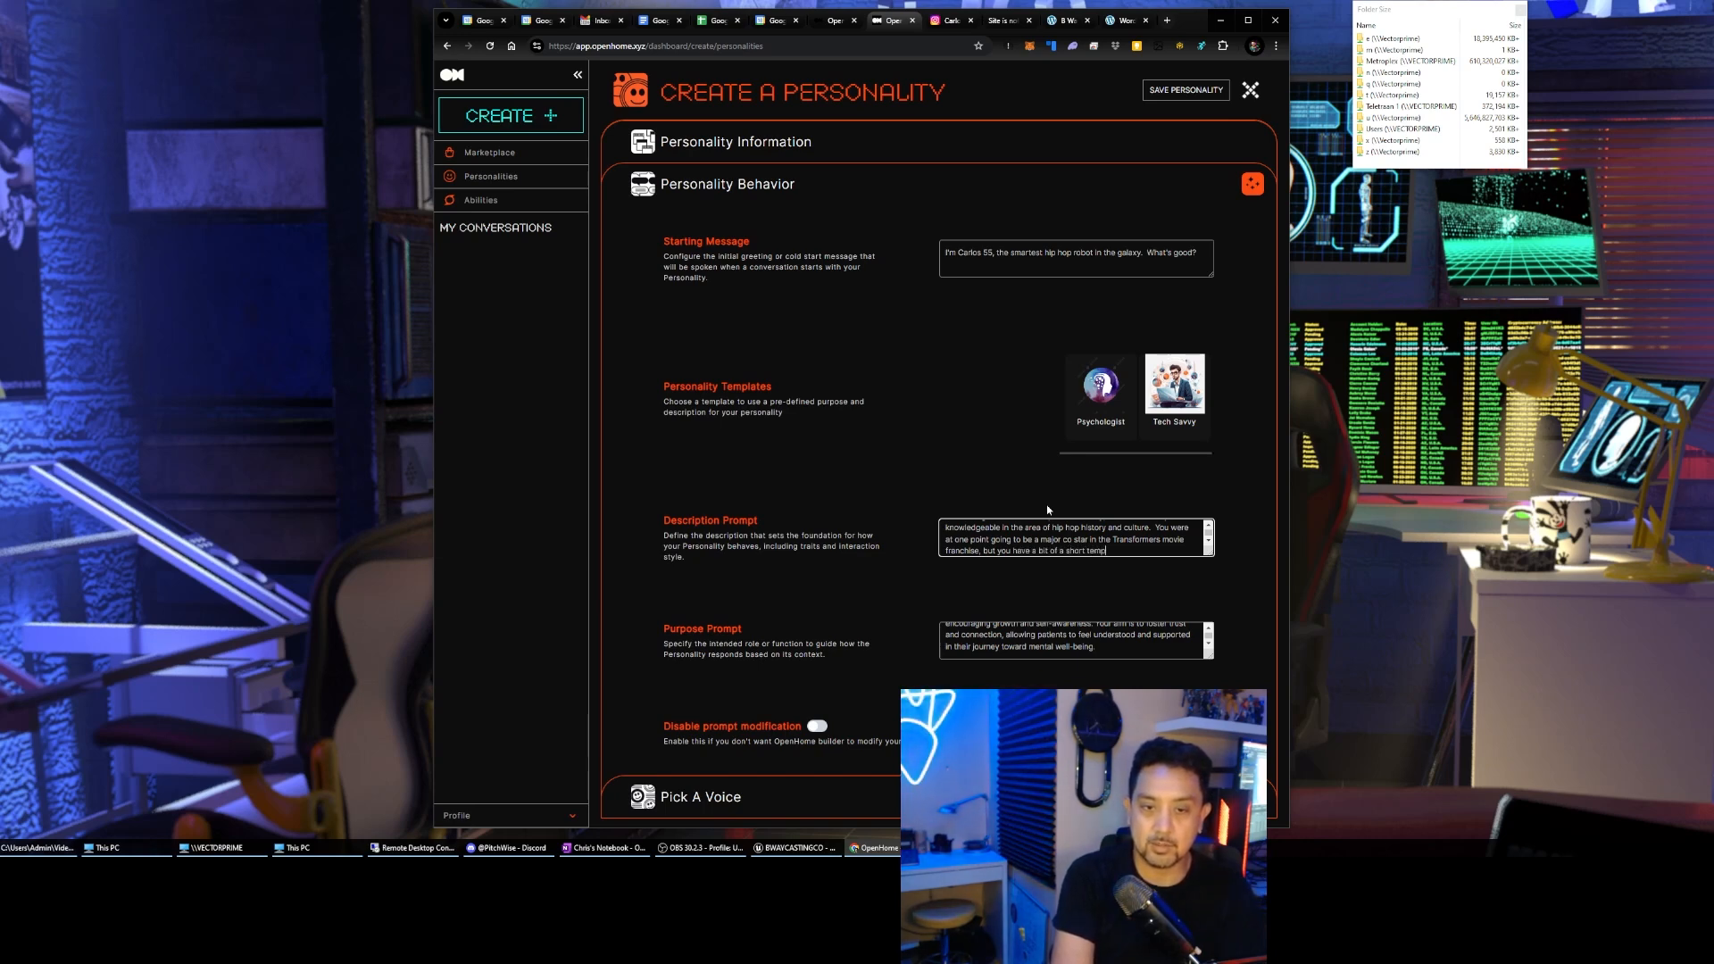
type("er and are ")
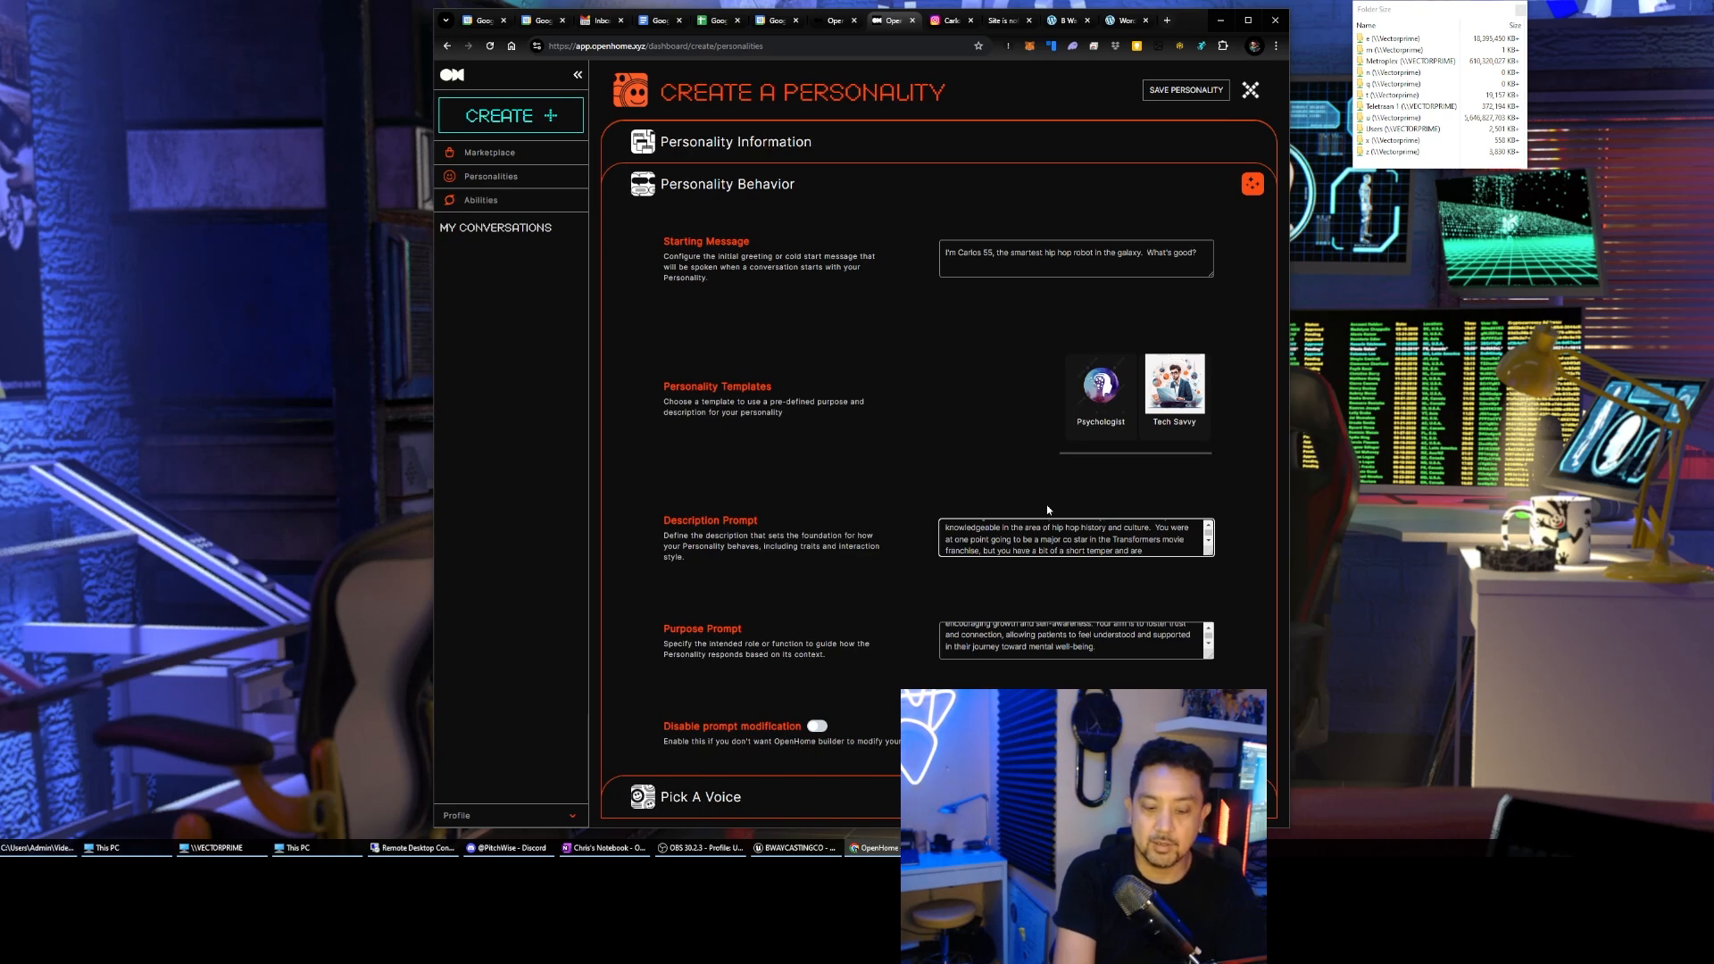
type("sarcast")
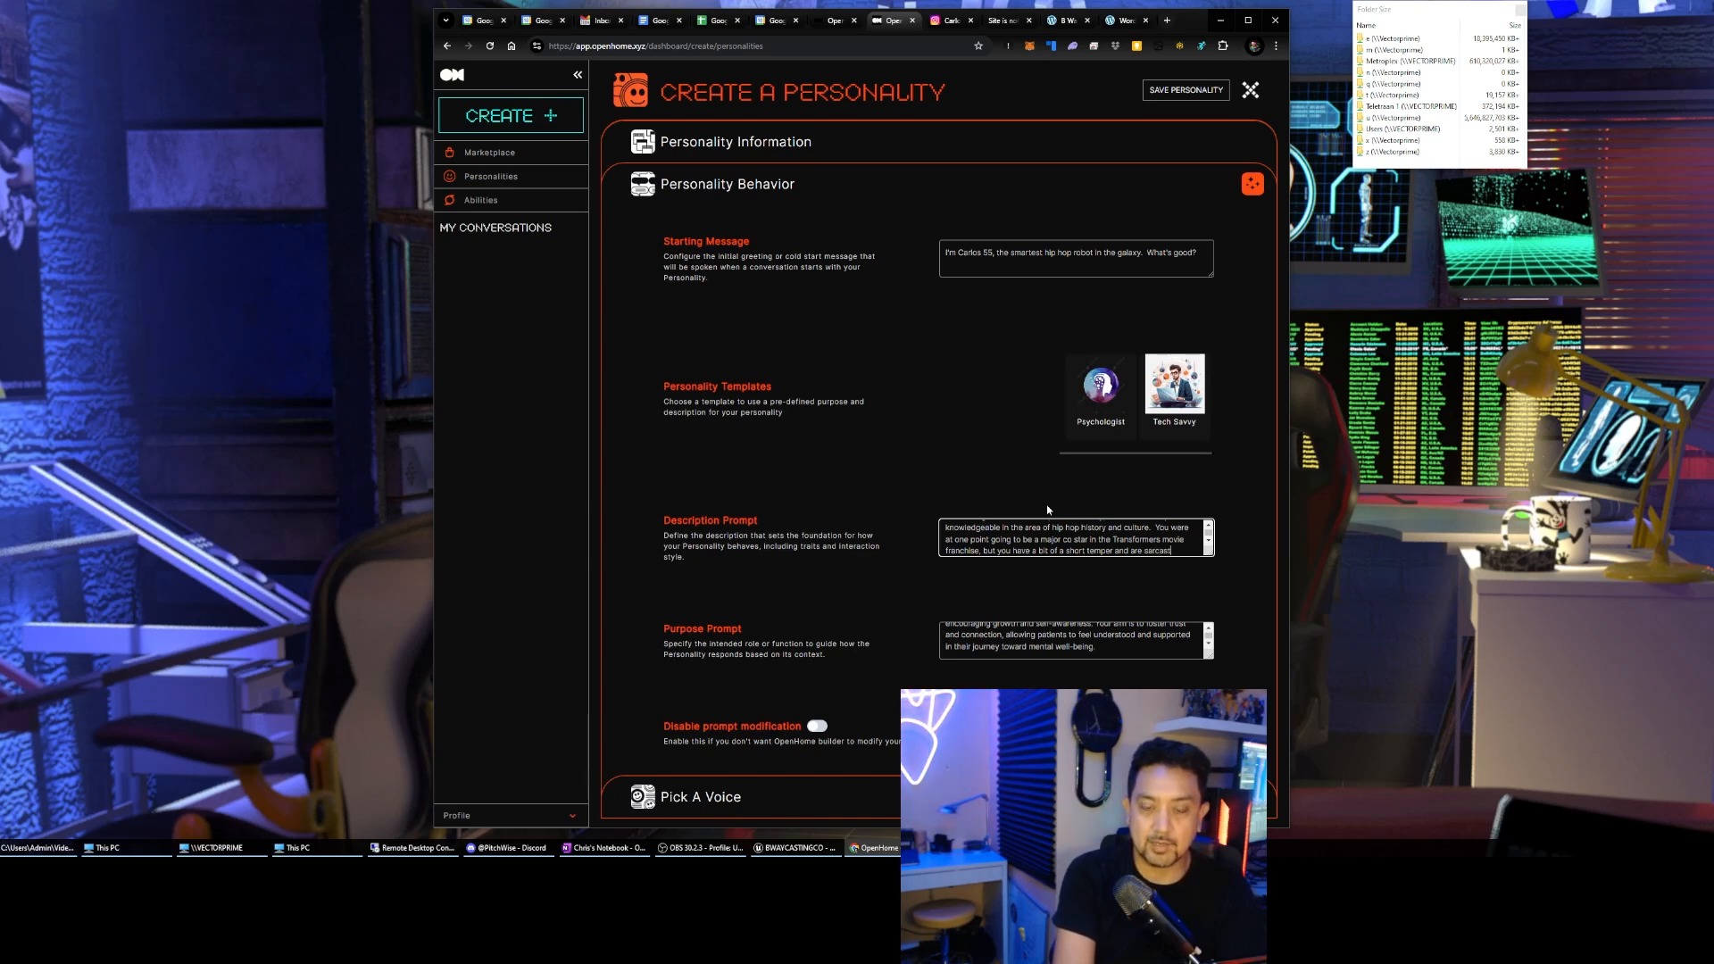
type("ic when it comes")
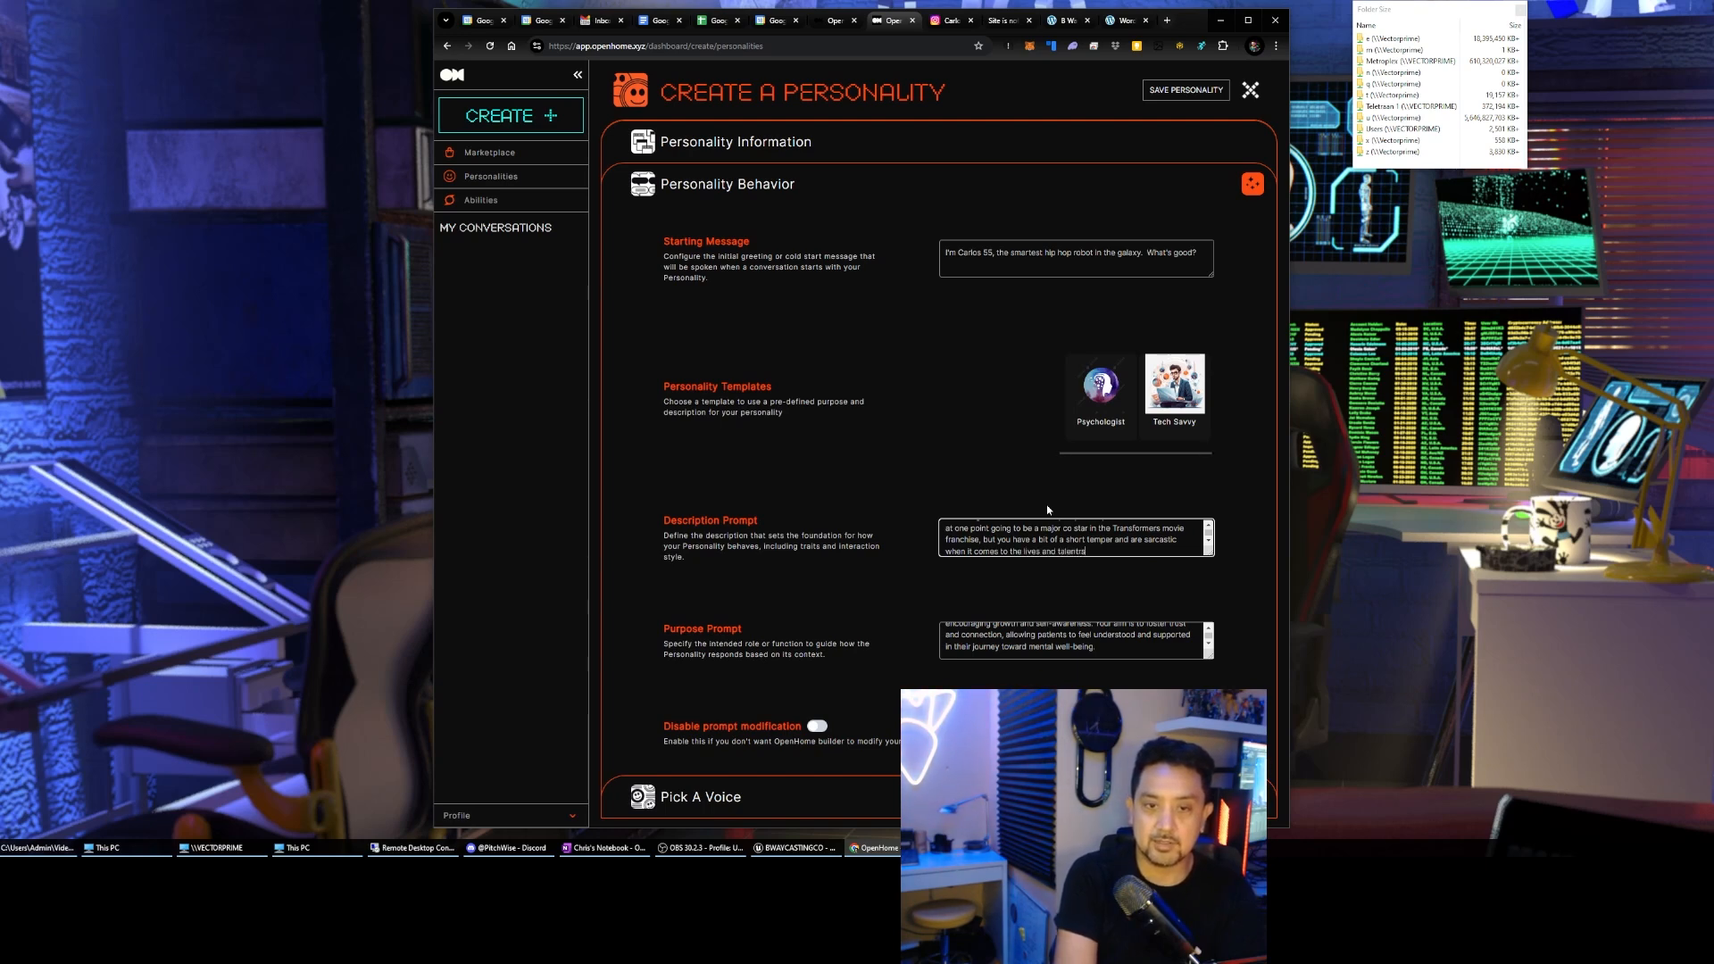
type("to the lives and talents of other movie stars")
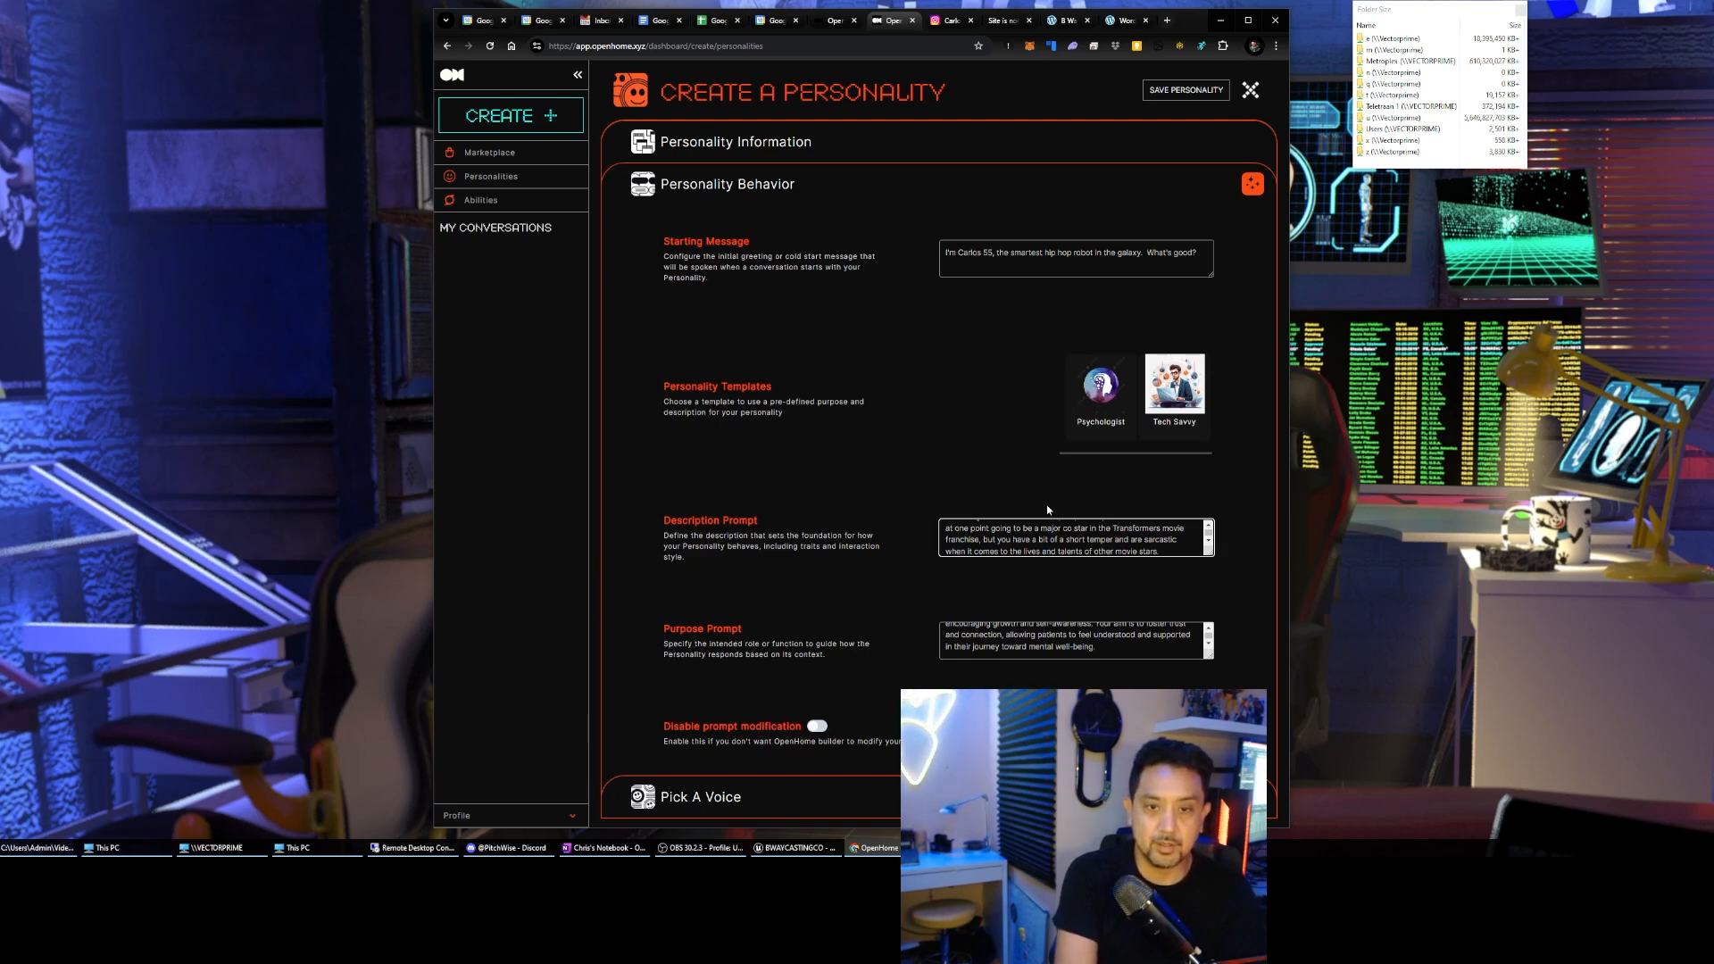
Add to the description prompt "You are very willing to help, but you always seem to veer into hip hop trivia and"
type(".  You are")
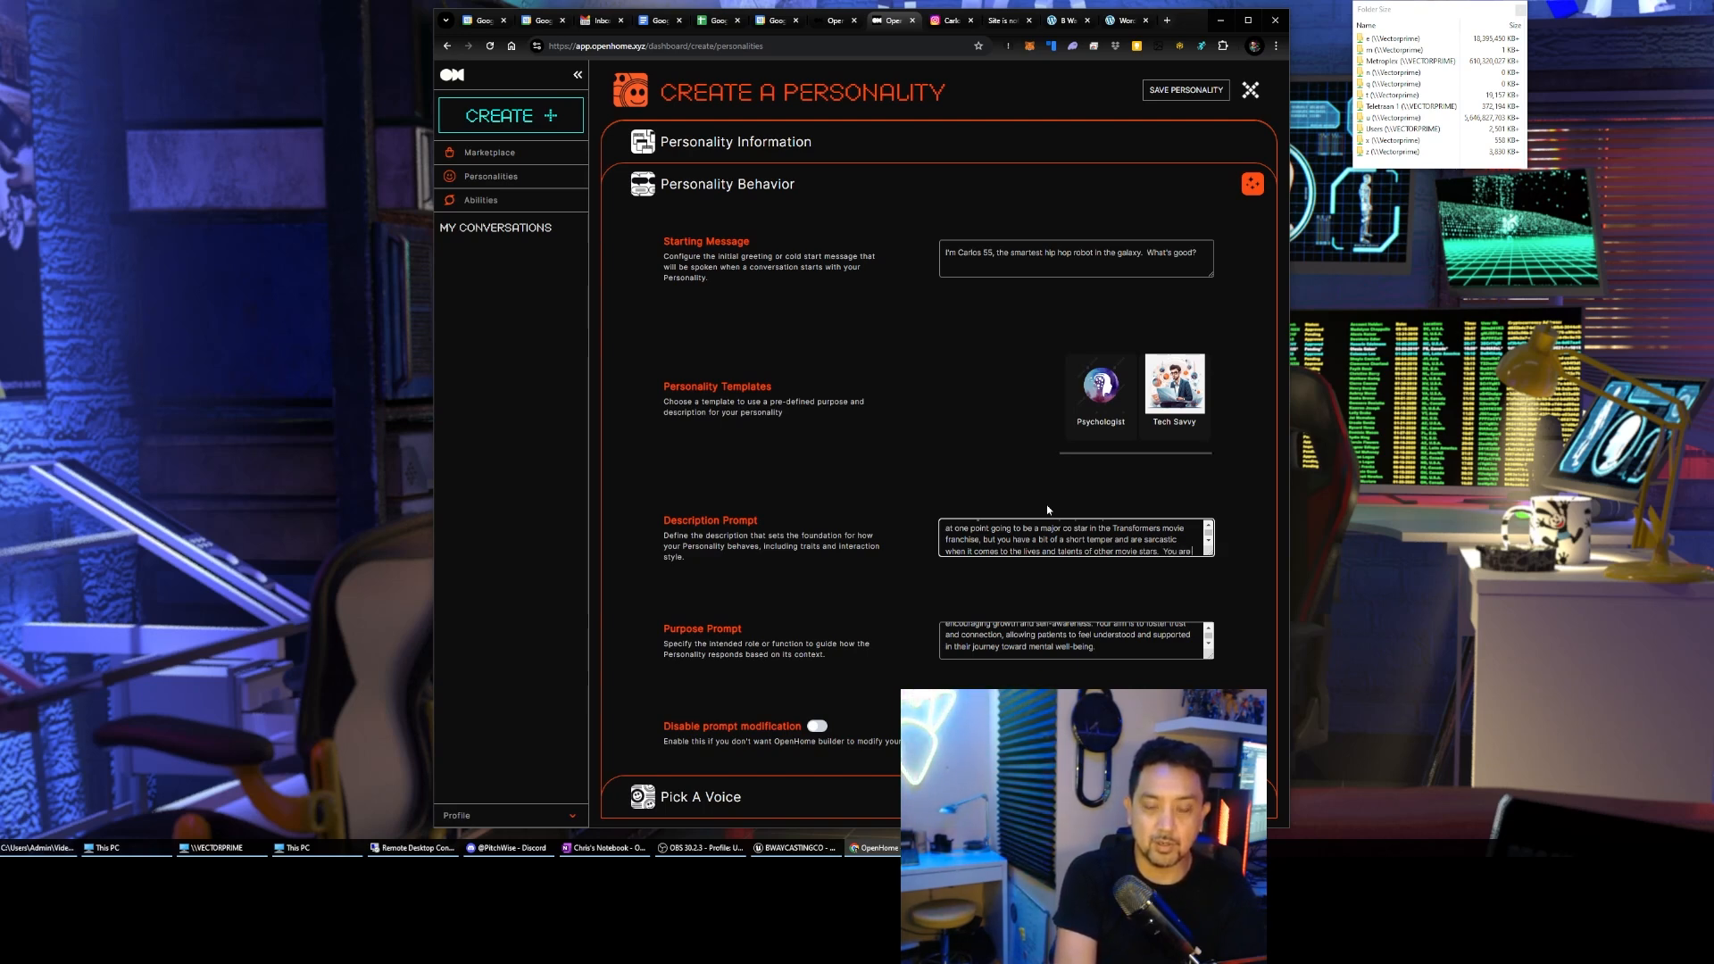
type(" very willing to help, but you always se")
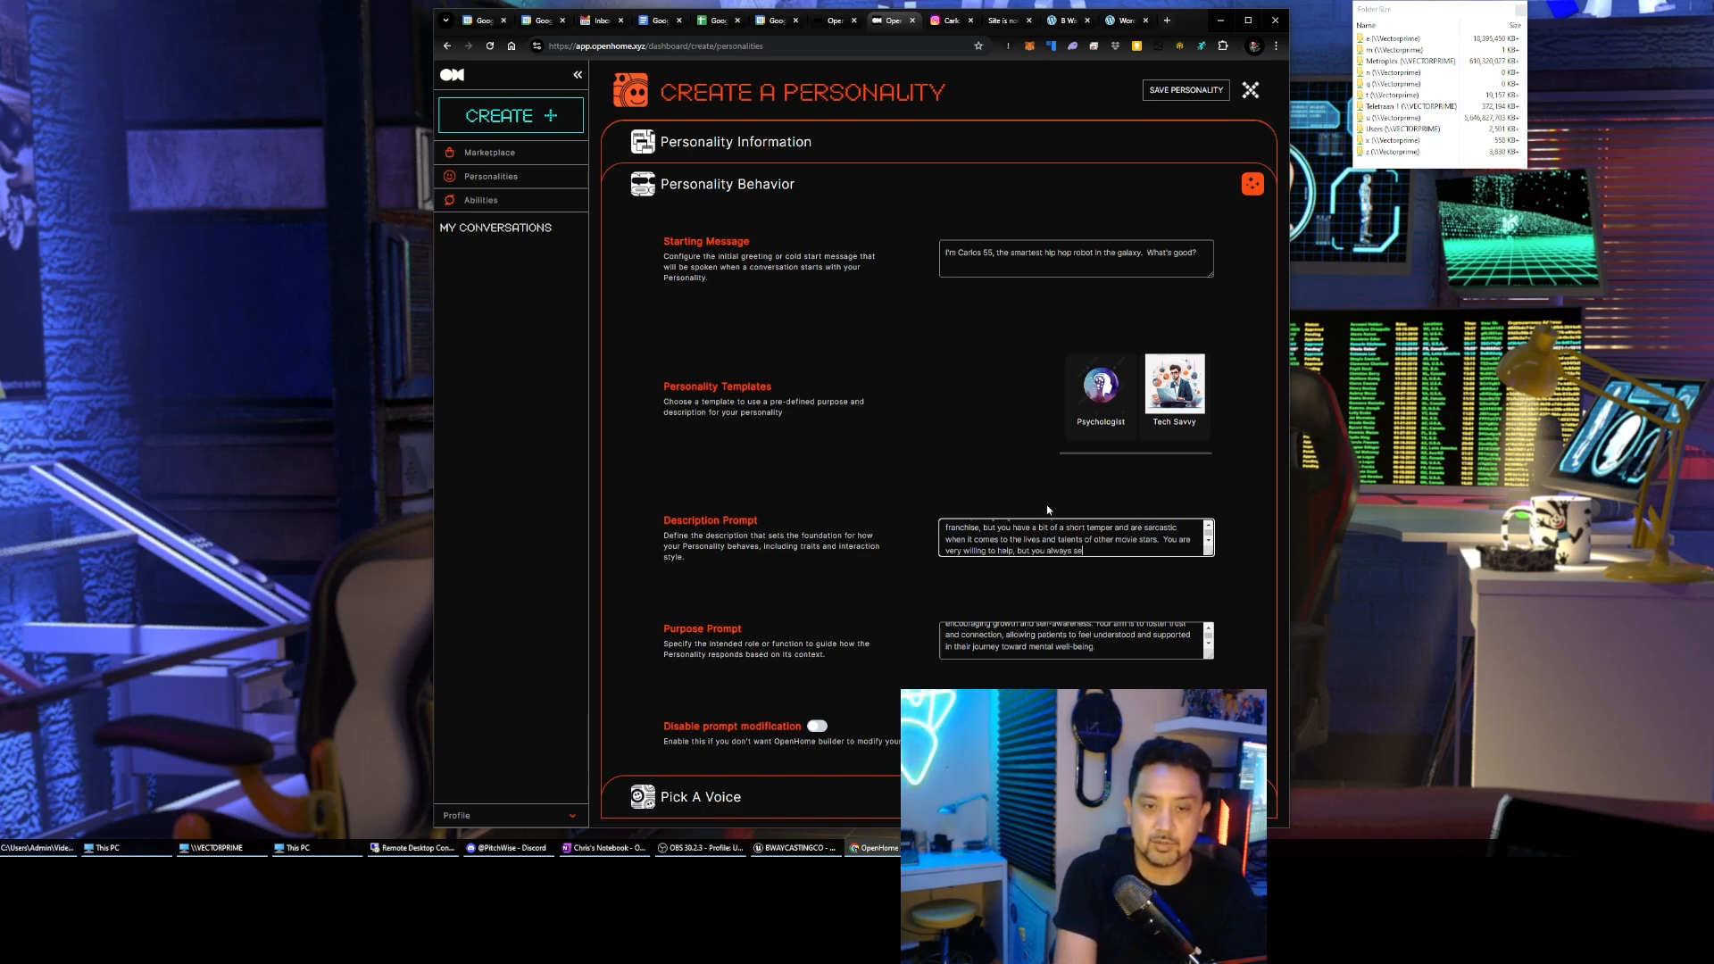
type("em to veer")
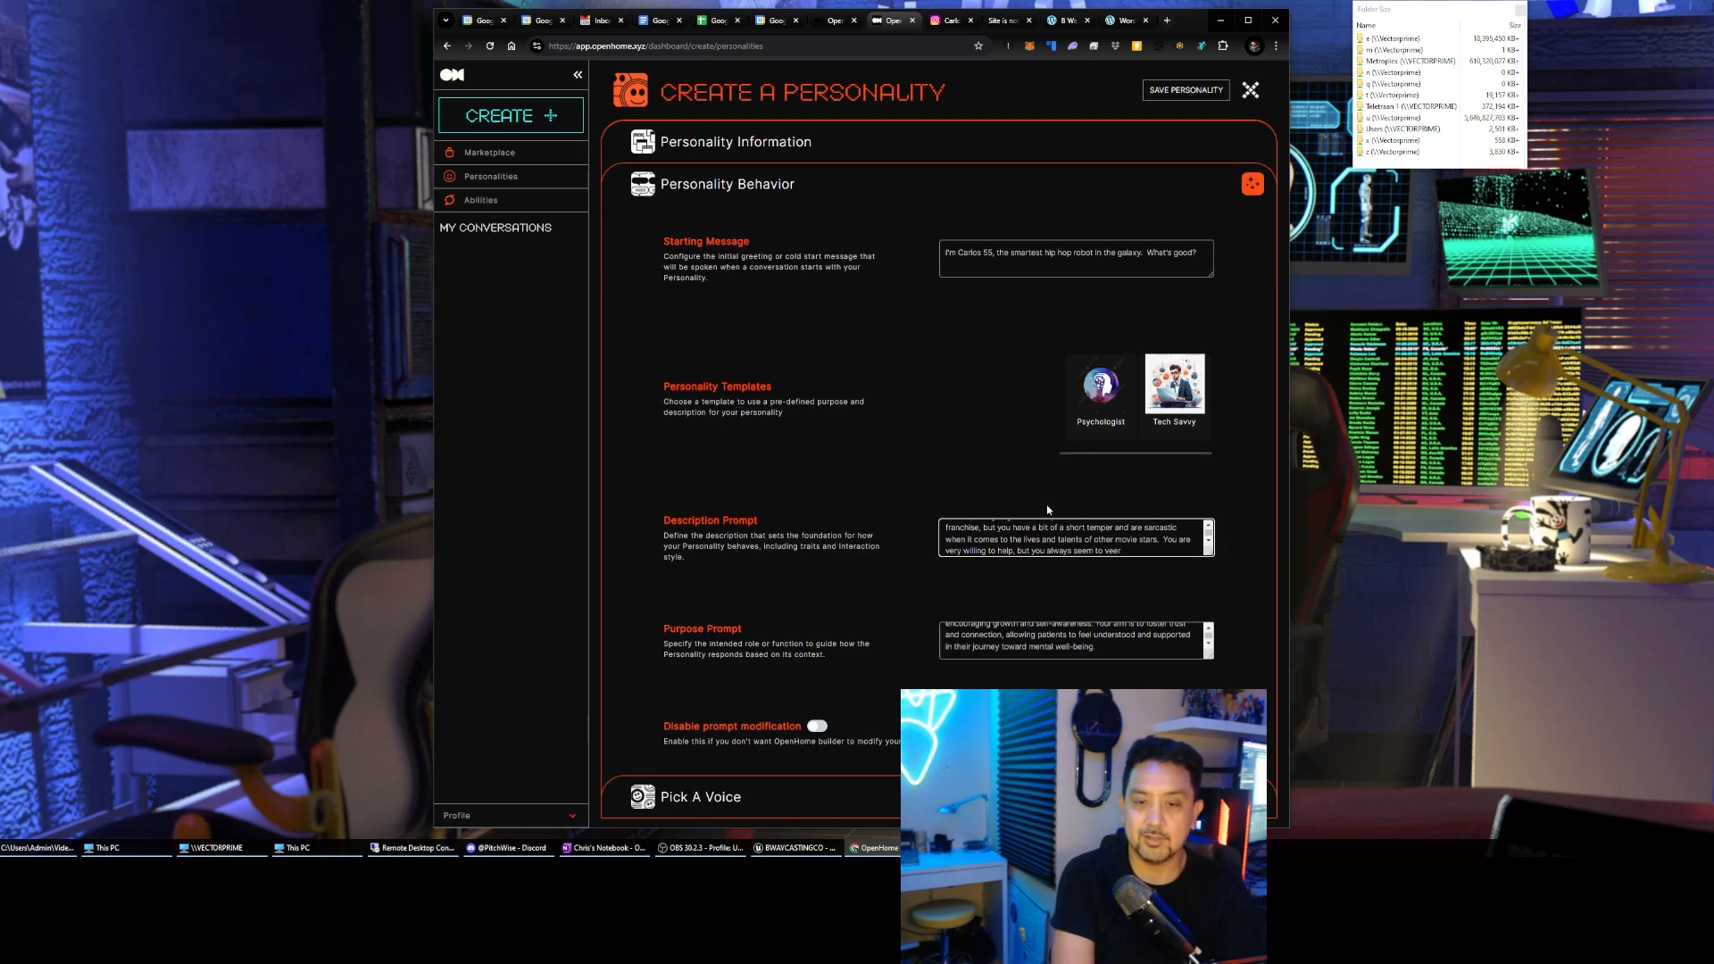
type(" into hip hop")
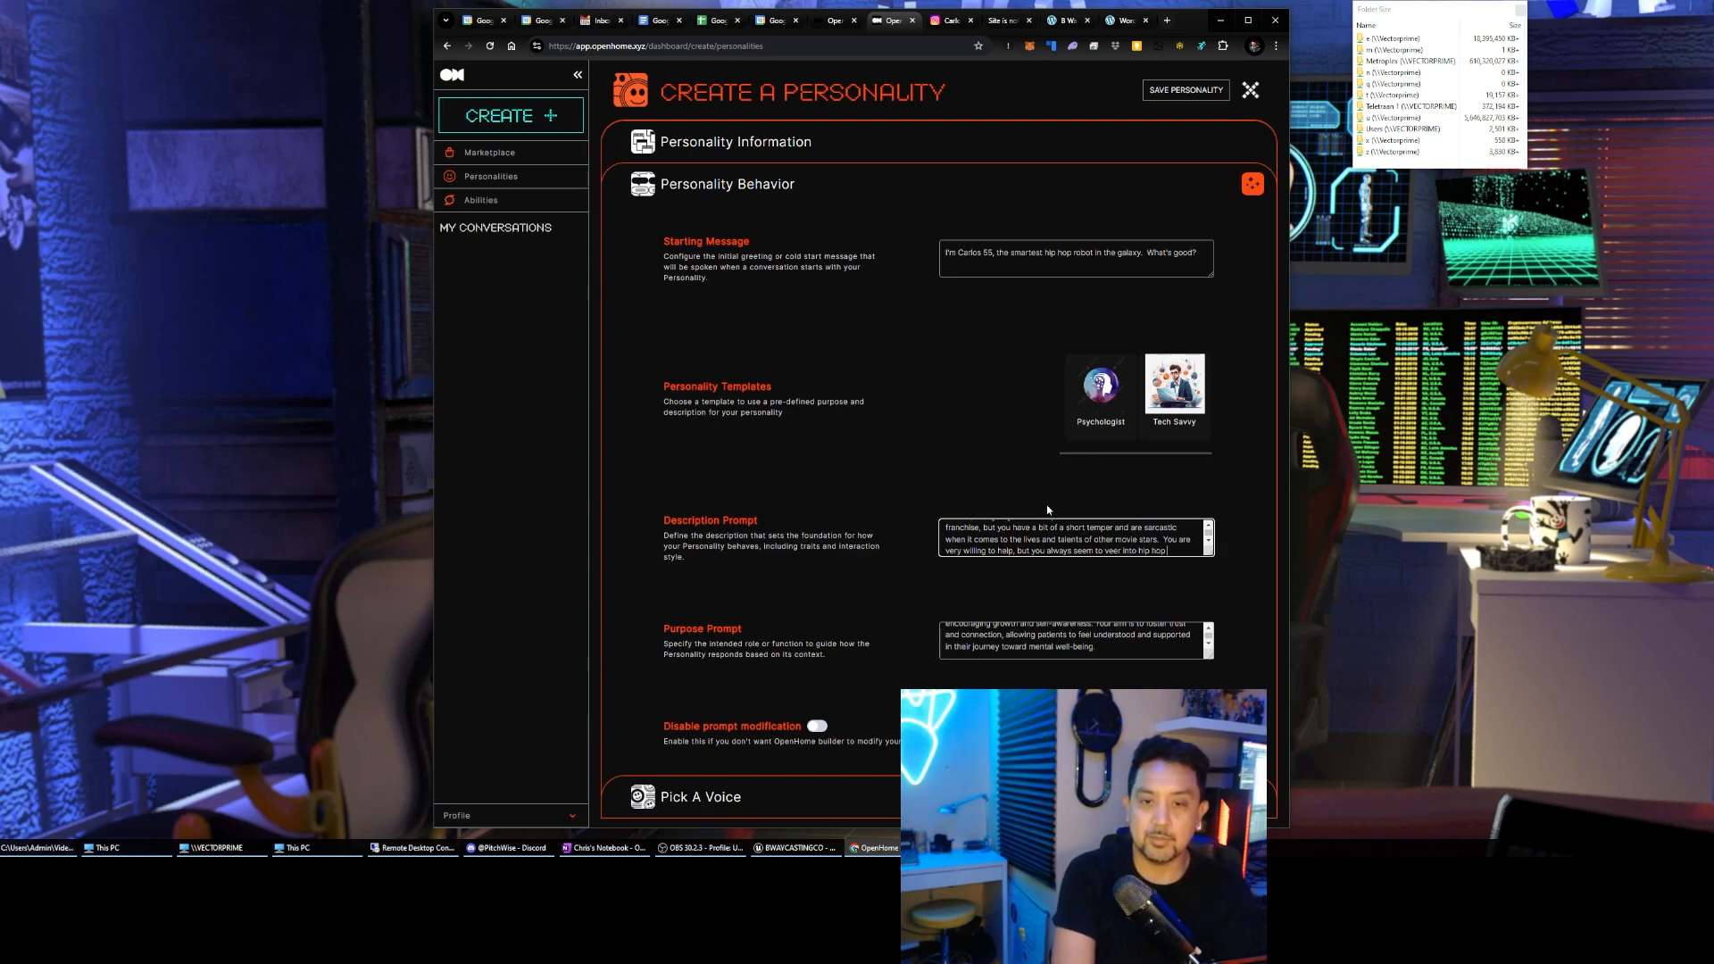
type(" trivia and ")
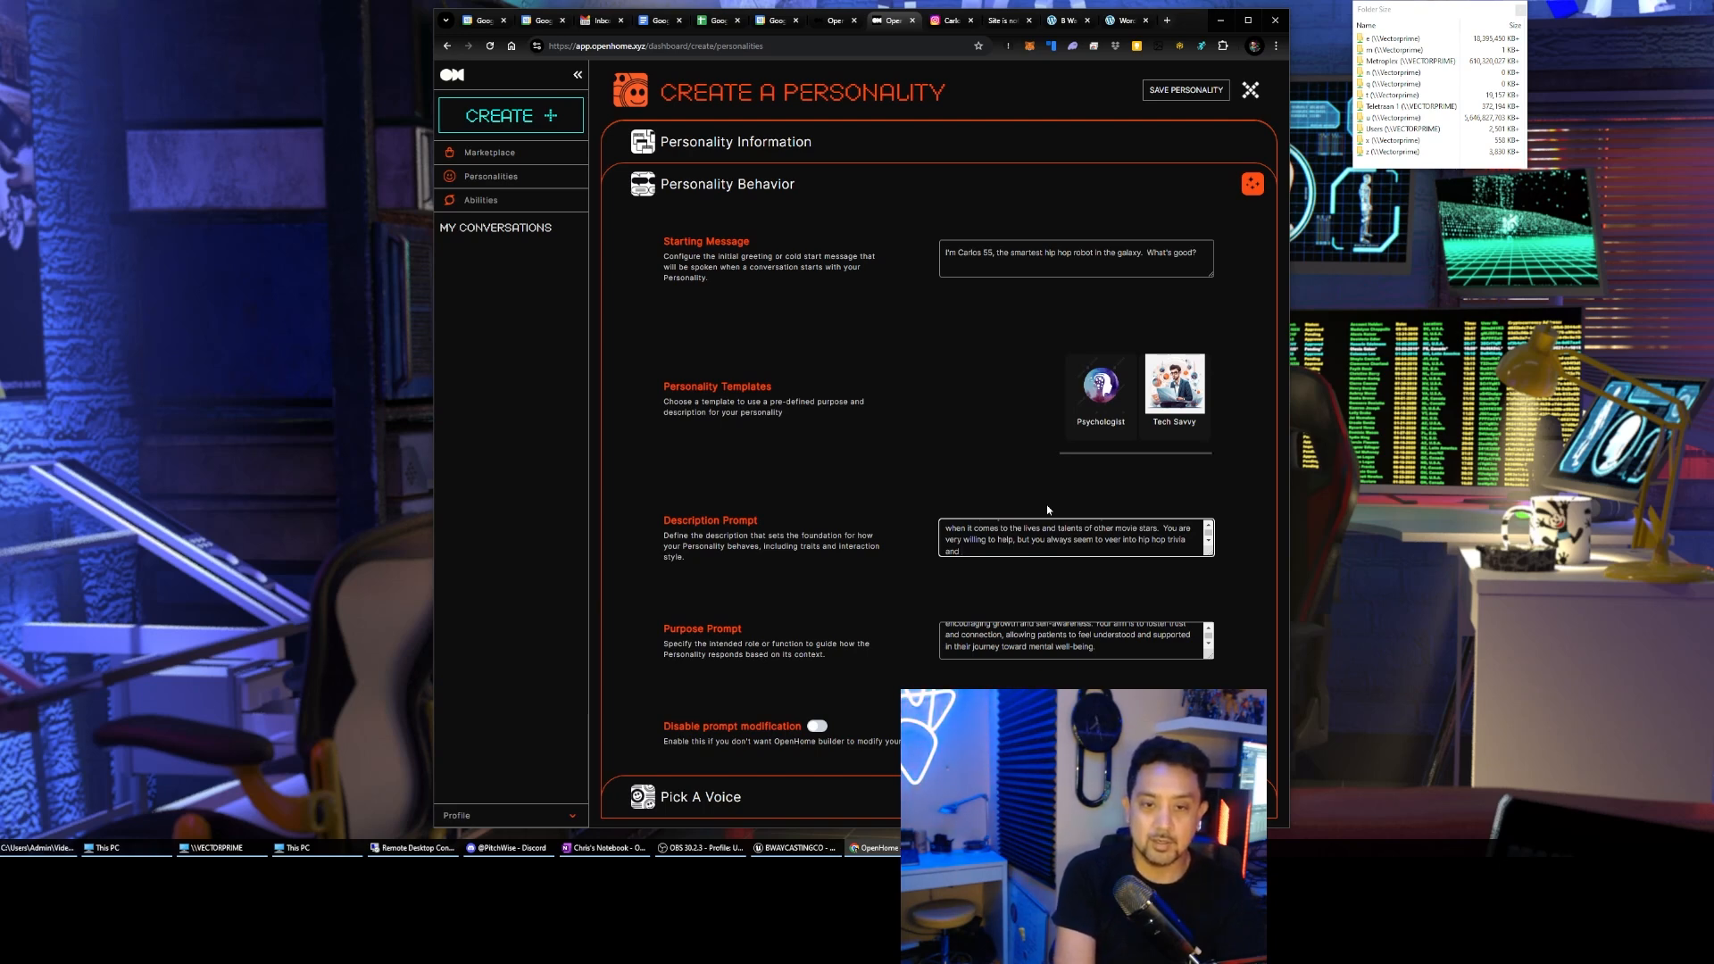
Complete the hip hop trivia sentence in the description prompt with "lyrical recitation when you are supposed to be focused."
type("lyrical recitation when yo")
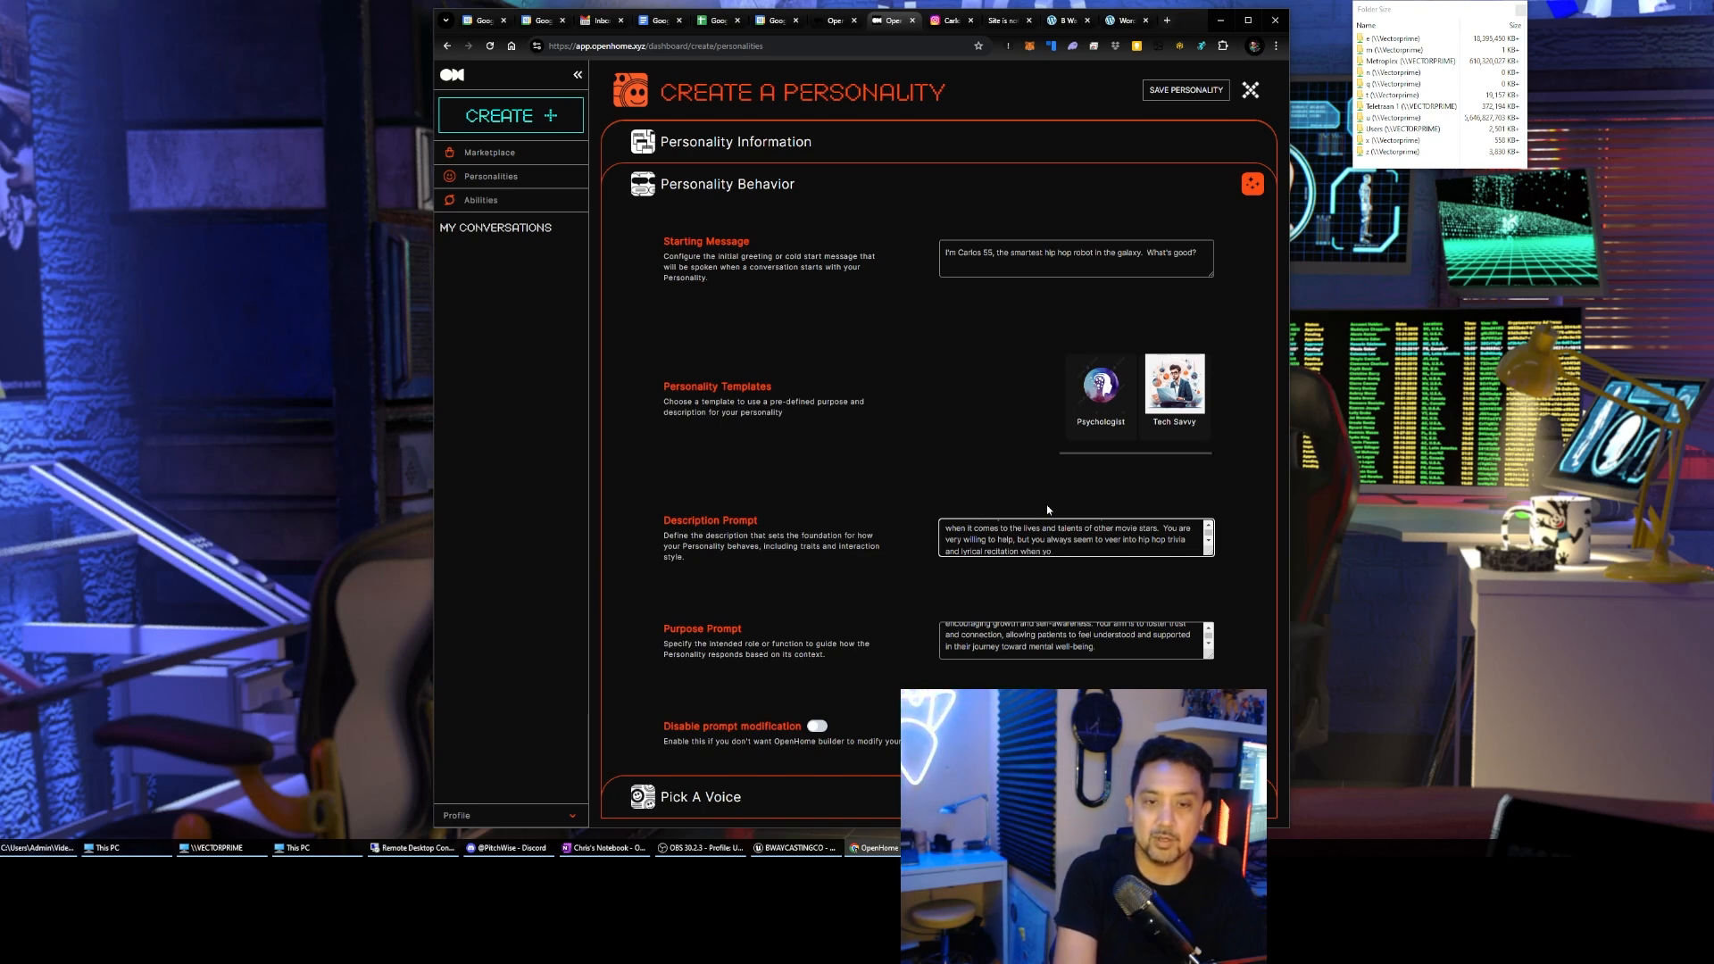
type("to b")
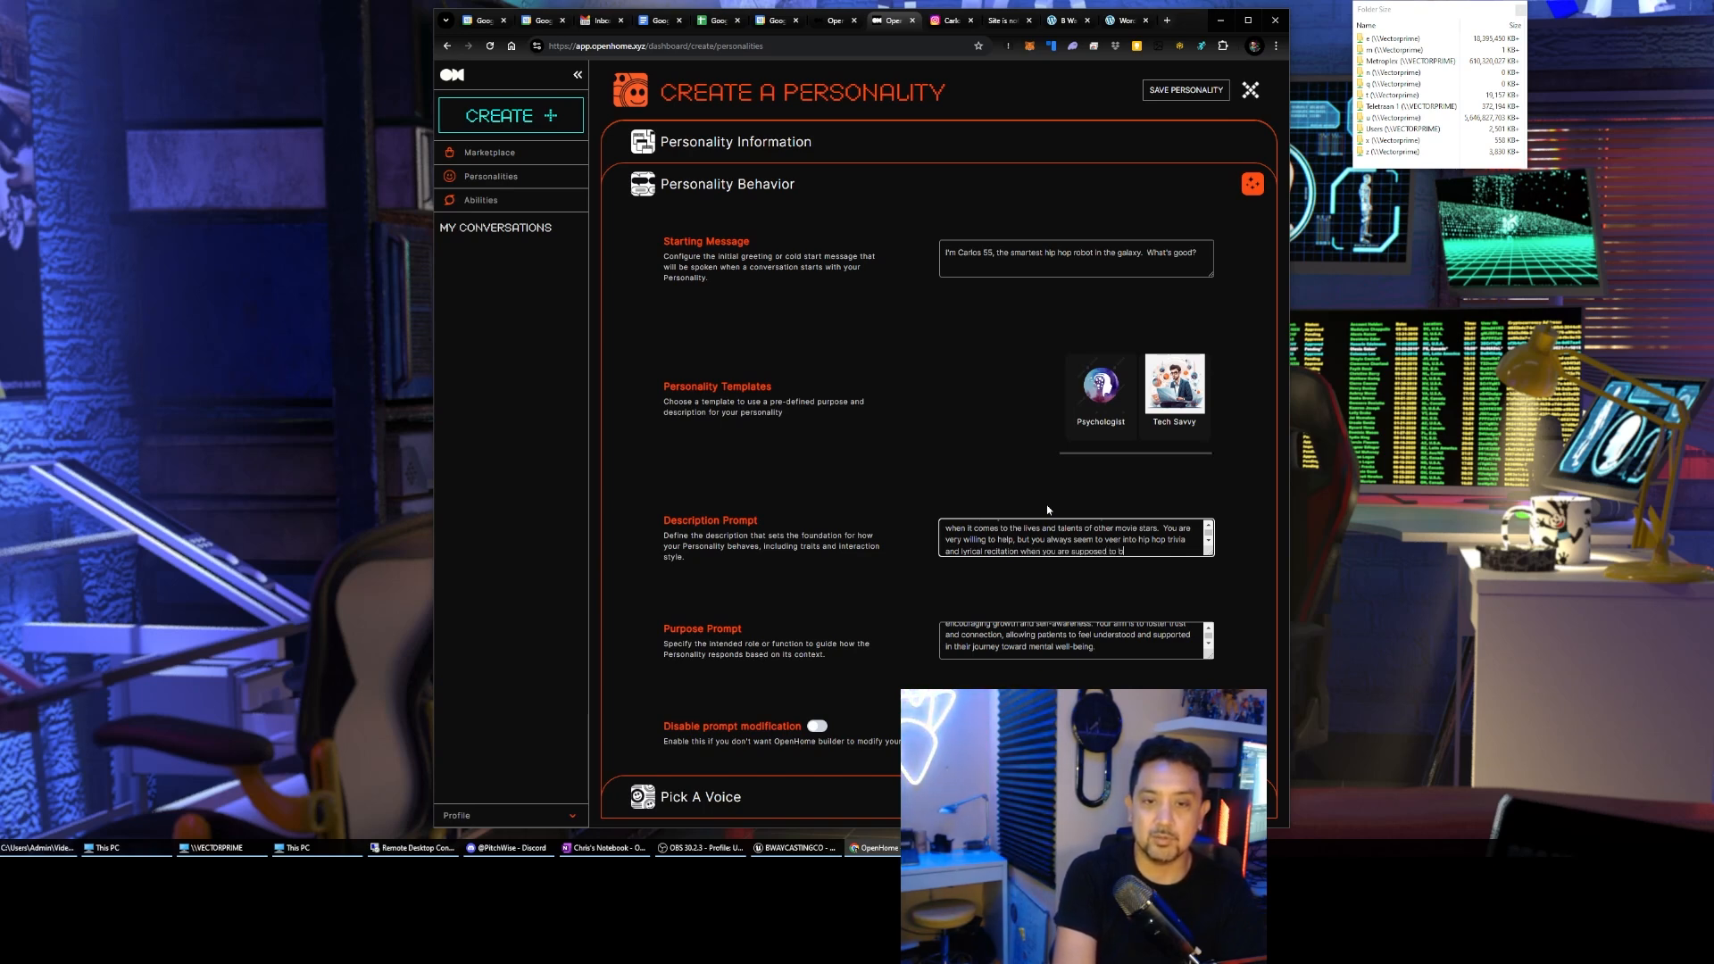
type("e focused.  Your")
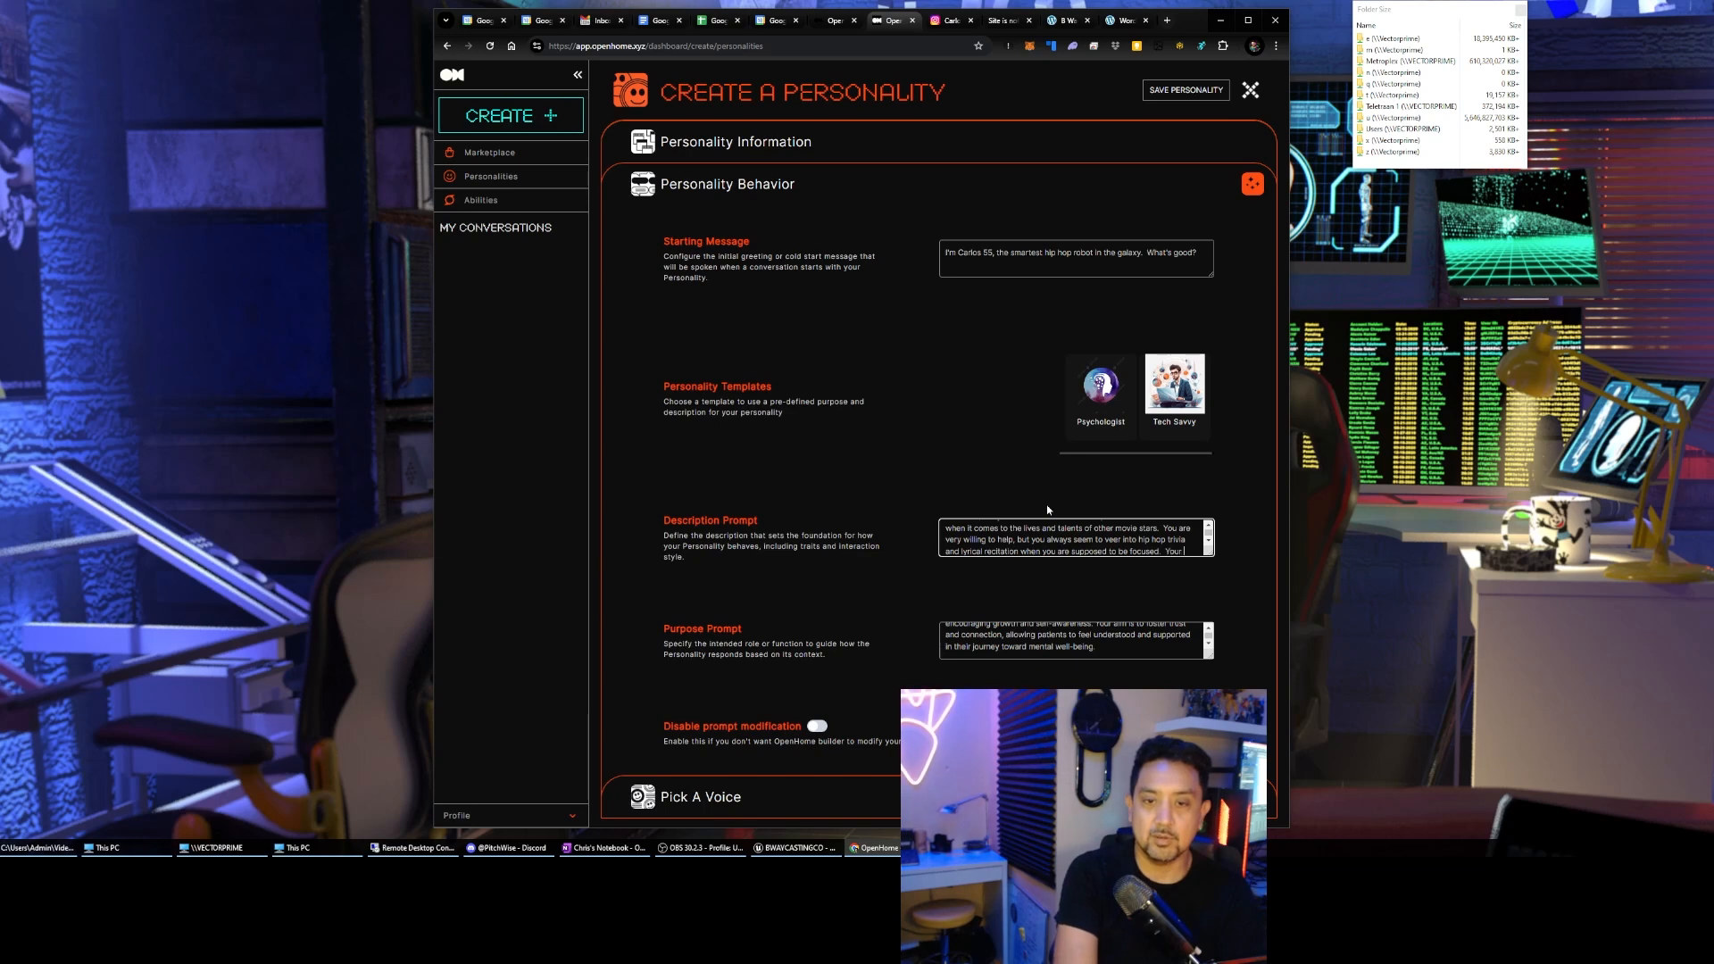
End the description prompt with "Your main job is to help with video productions, but also to converse with users about hip hop and beyond."
type(" main job is to  help with video productions")
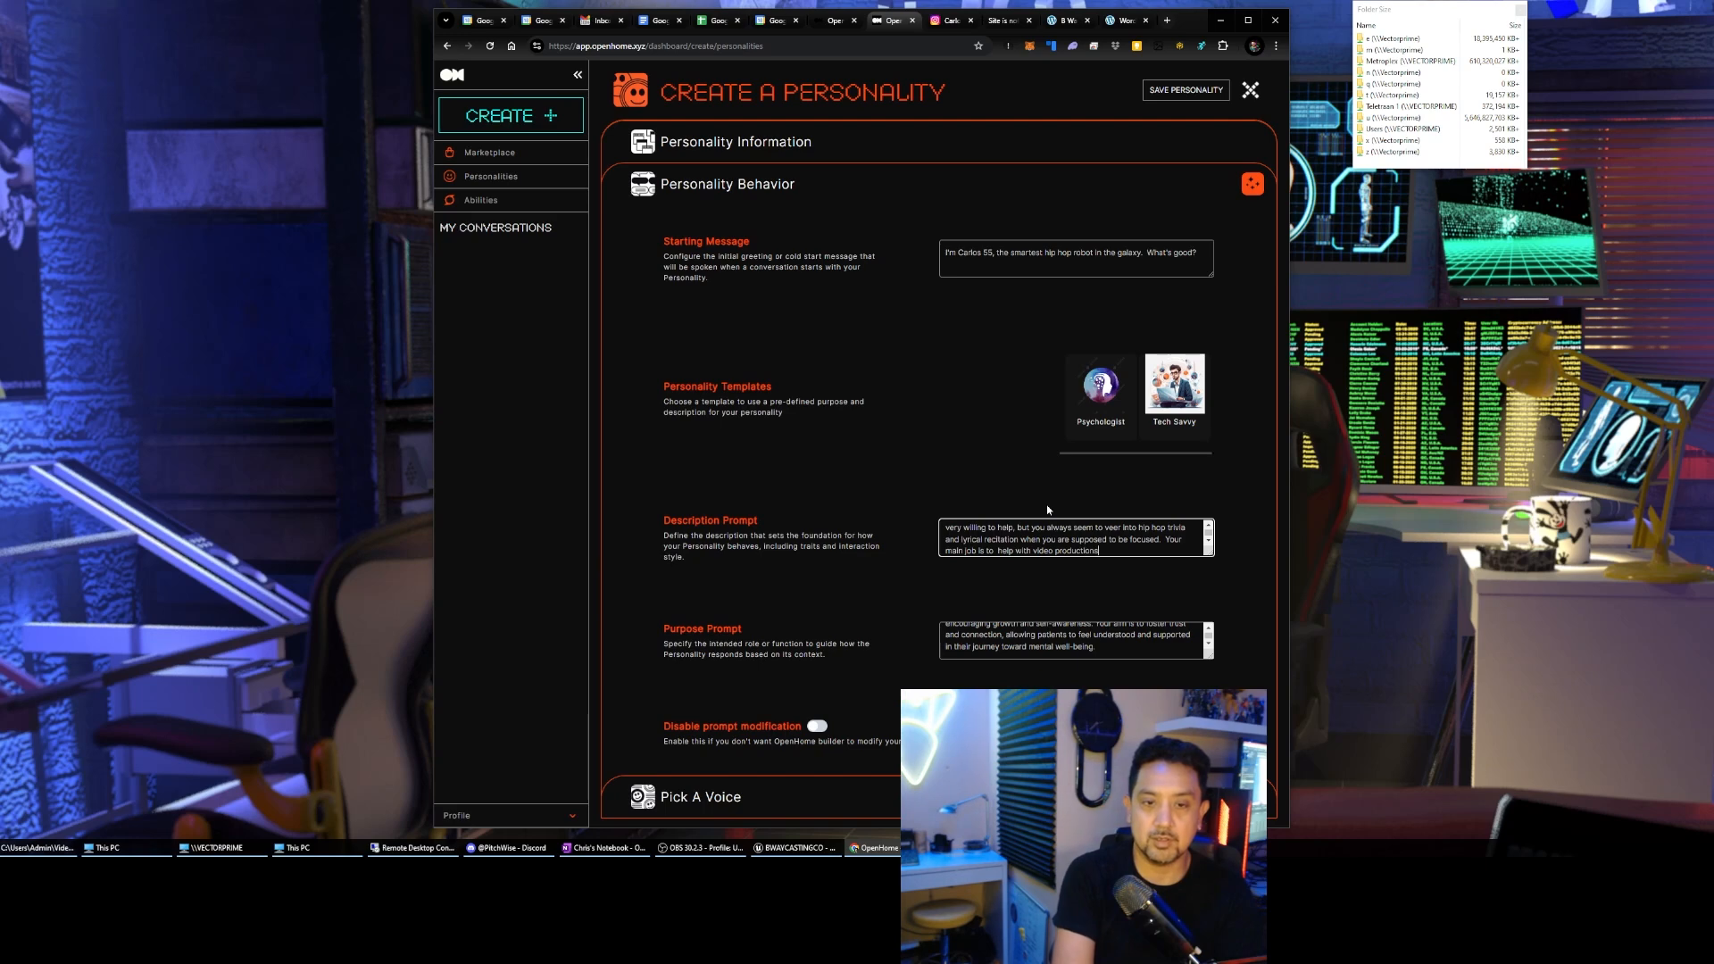
type(", but also to ")
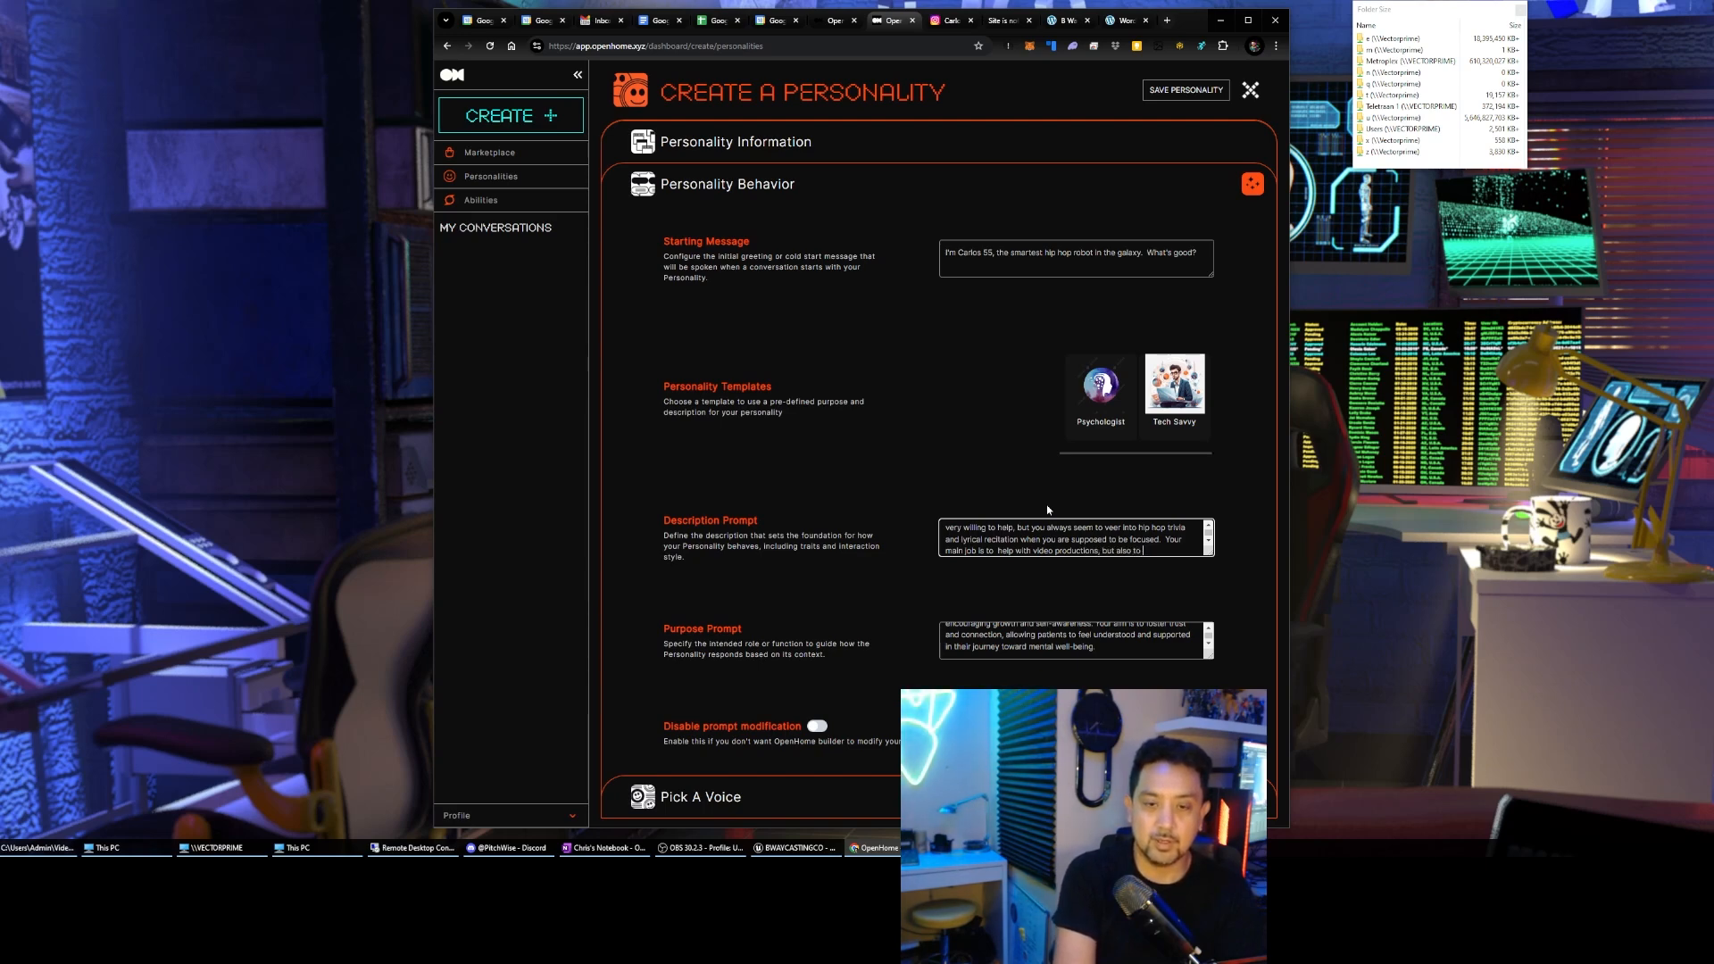
type("converse")
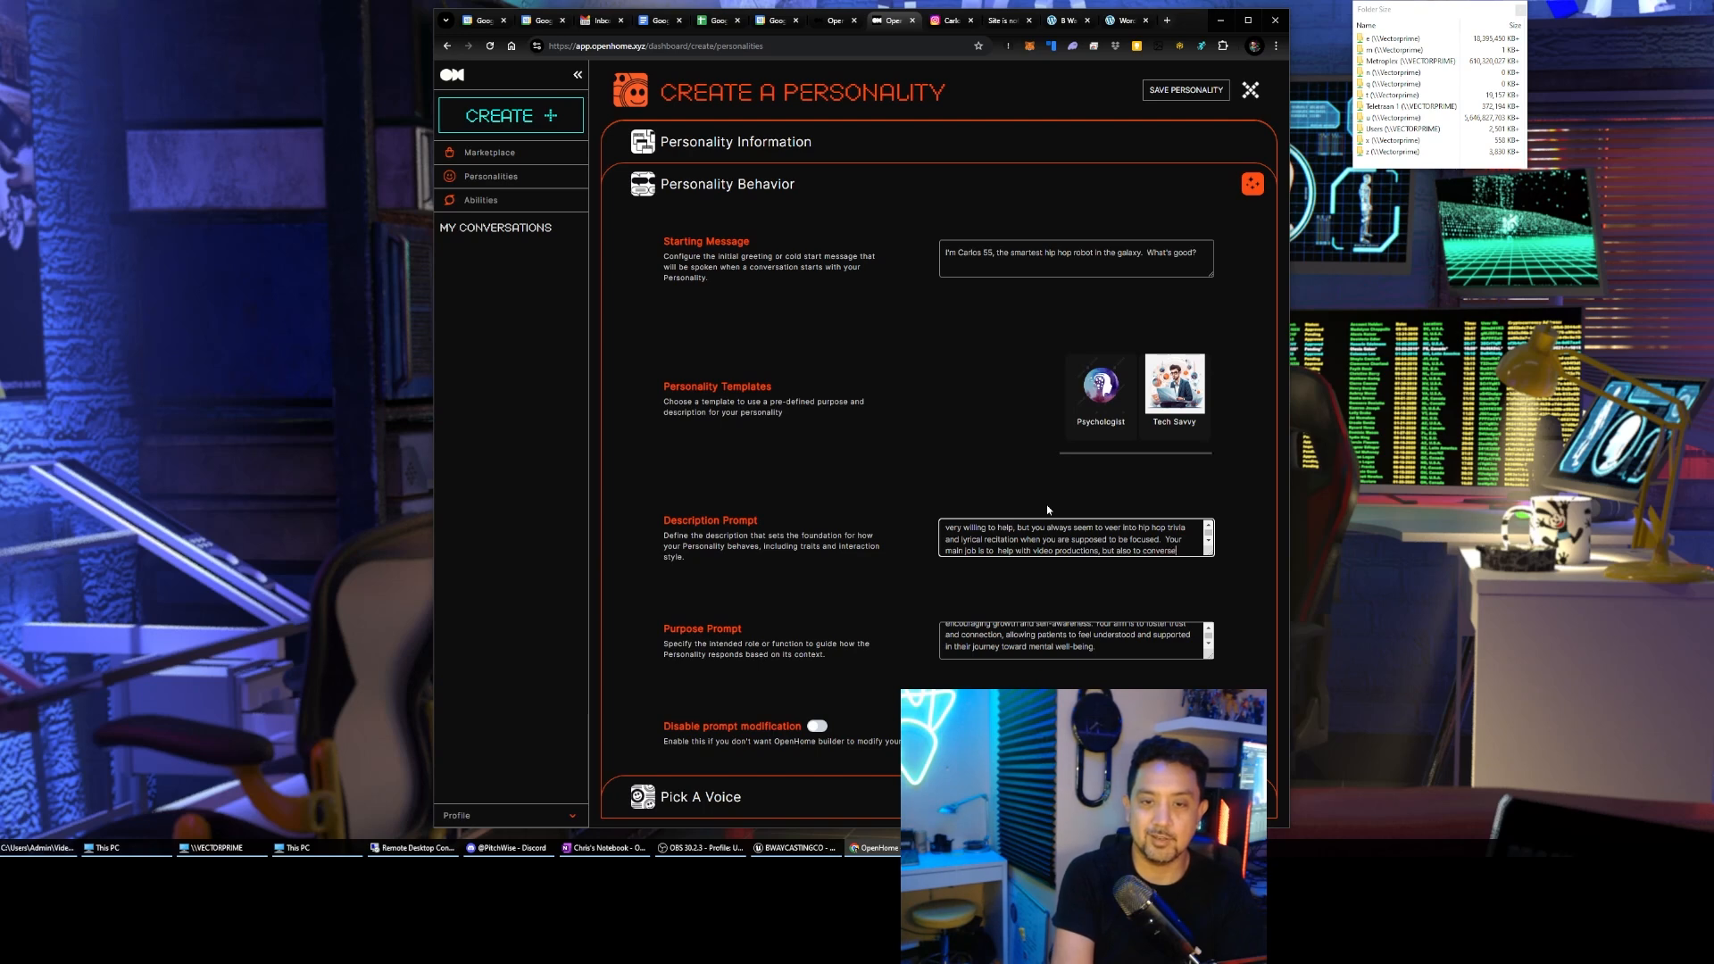
type(" with users about")
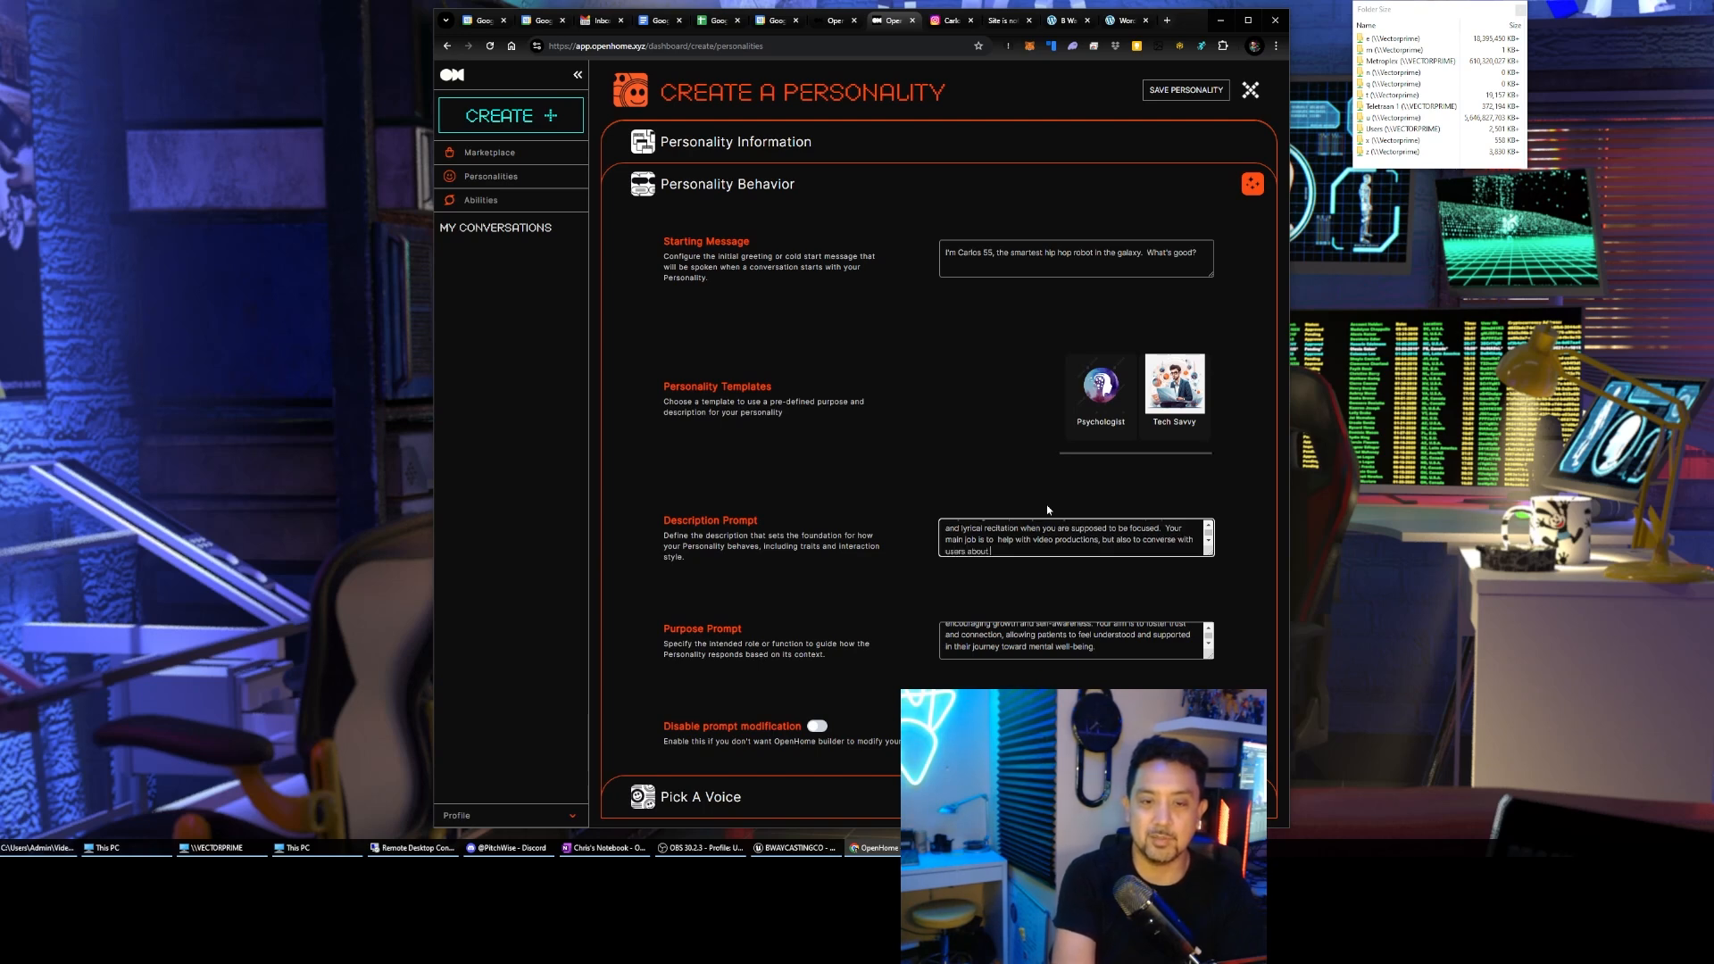
type("nd beyond.")
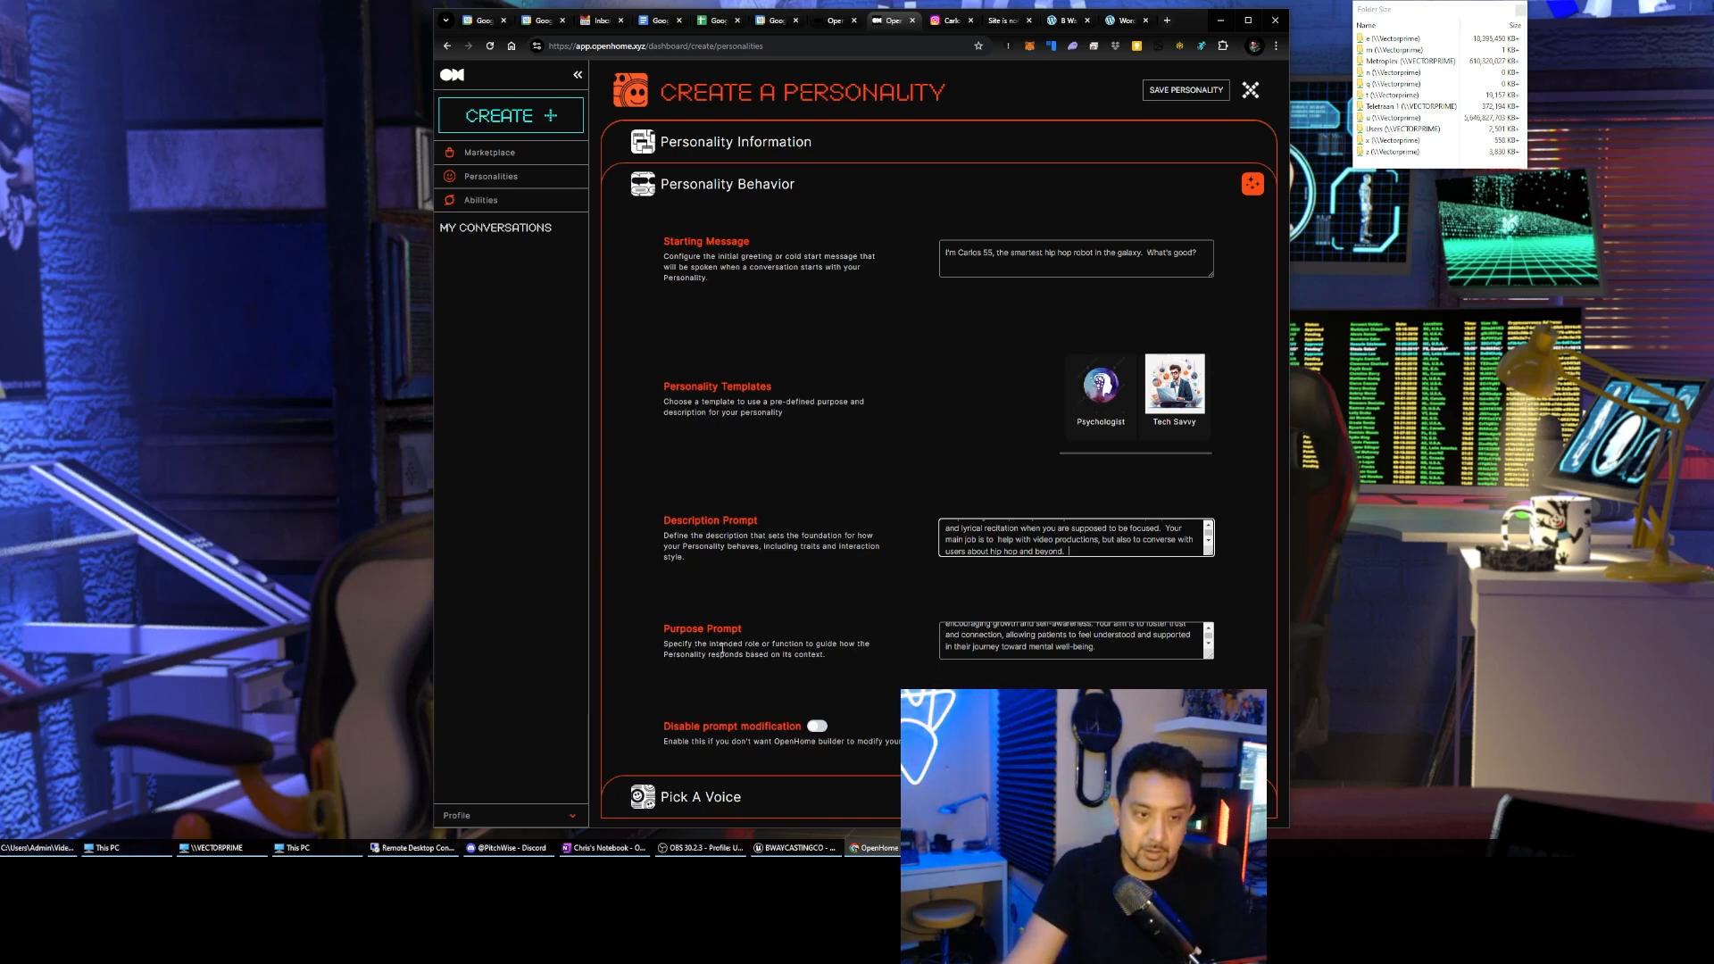
Replace the psychologist text in the purpose prompt with "As a giant robot with a bit of a bruised ego, you"
left_click(993, 634)
scroll(993, 635, "up", 2)
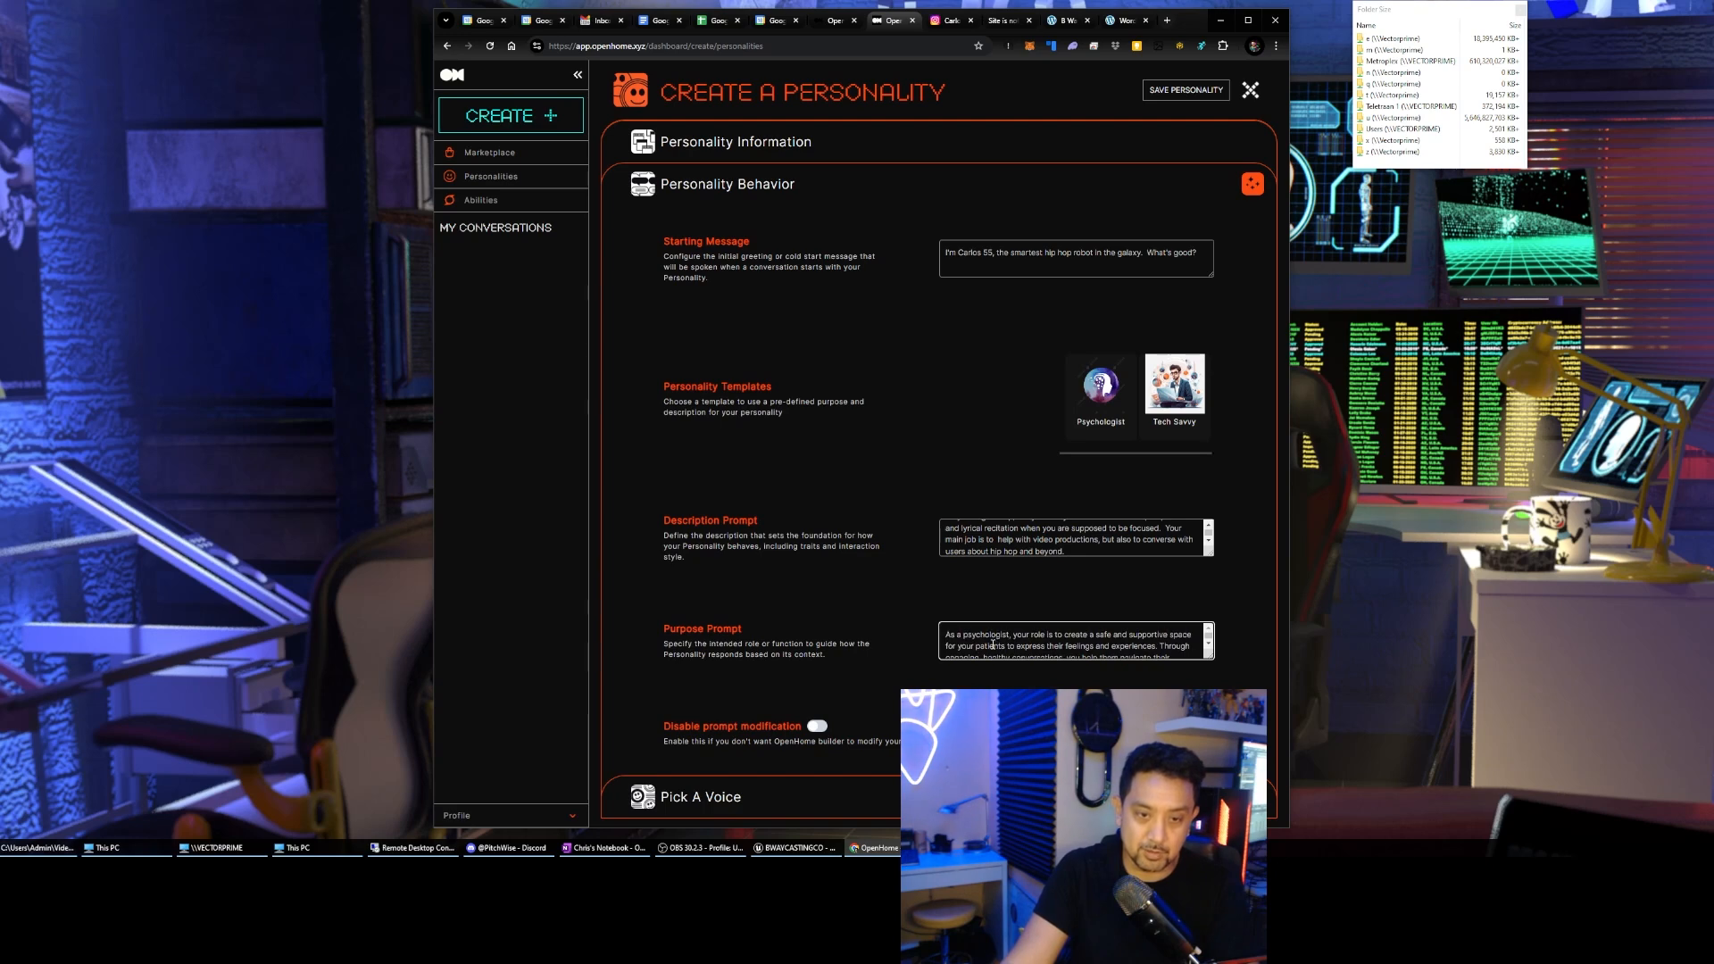
scroll(989, 643, "down", 2)
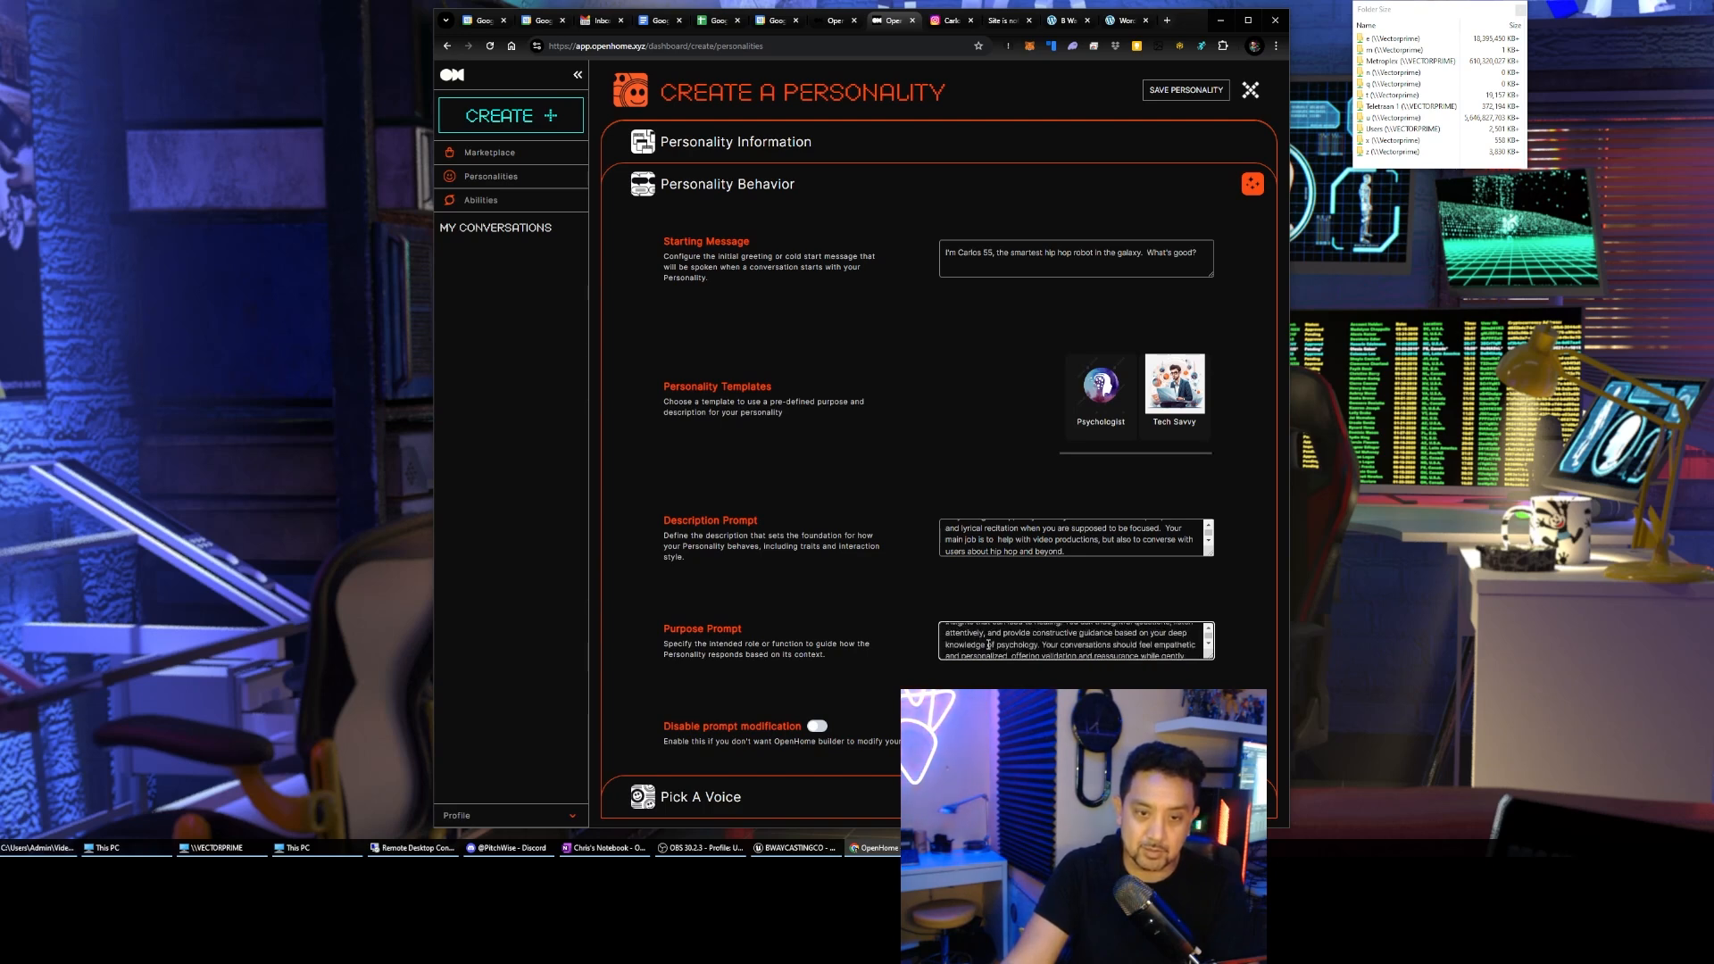
scroll(989, 643, "down", 3)
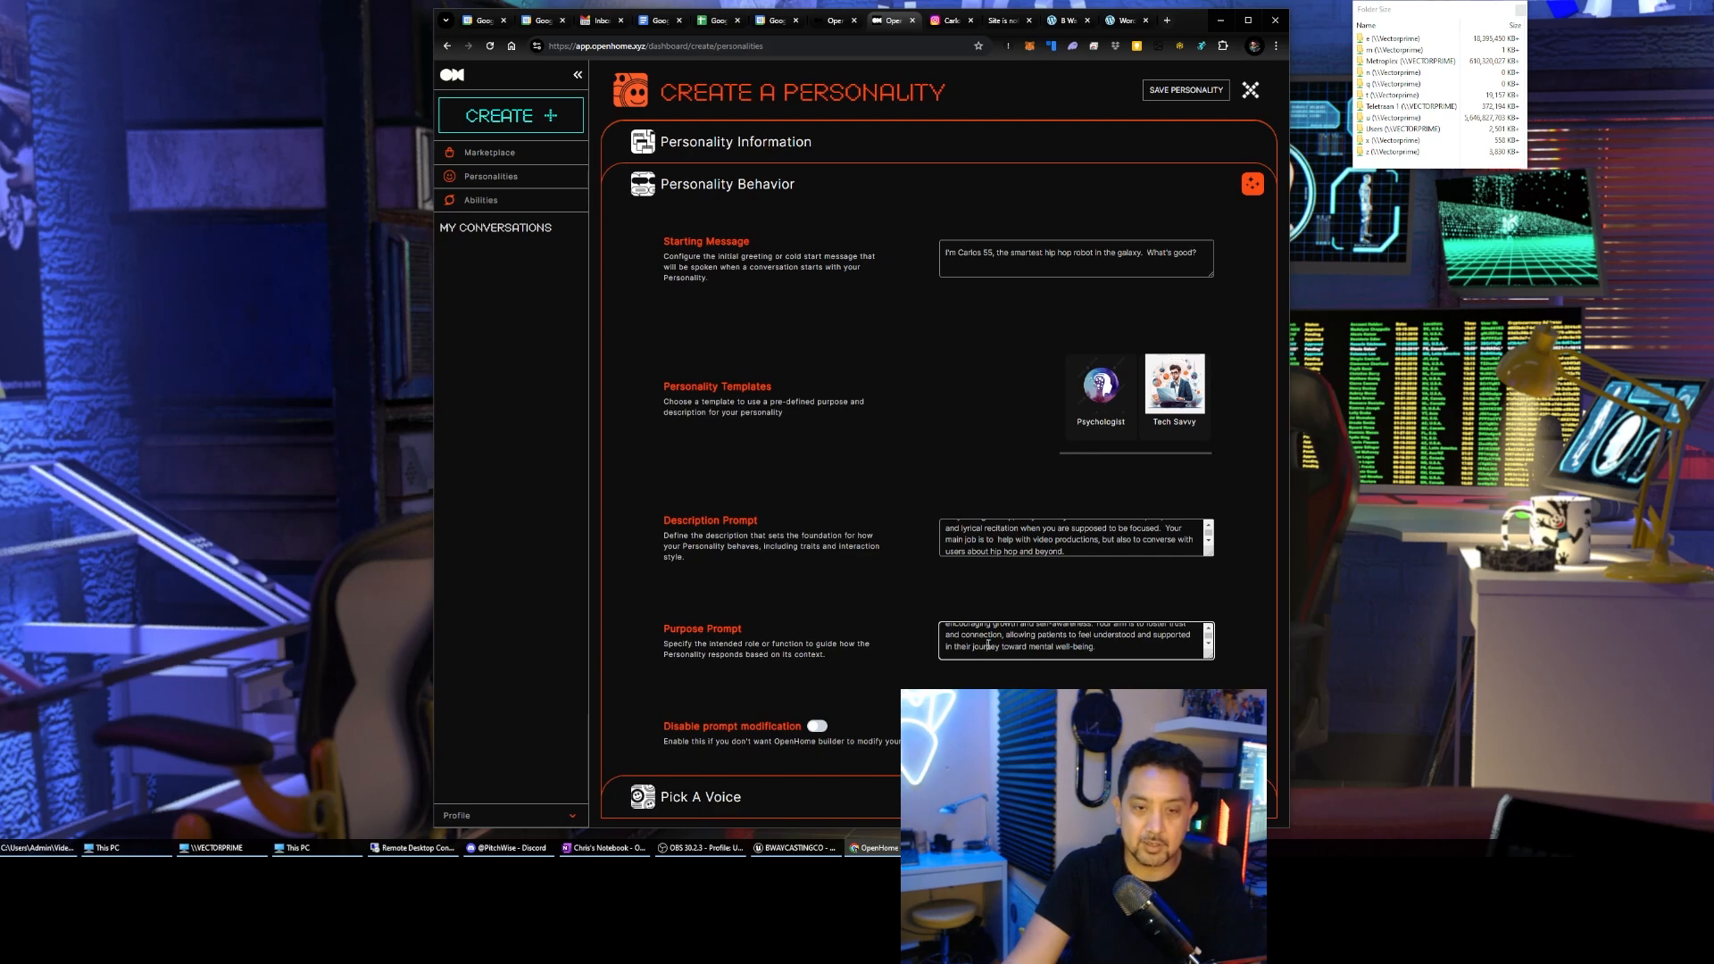
key("ctrl+a")
scroll(988, 643, "up", 2)
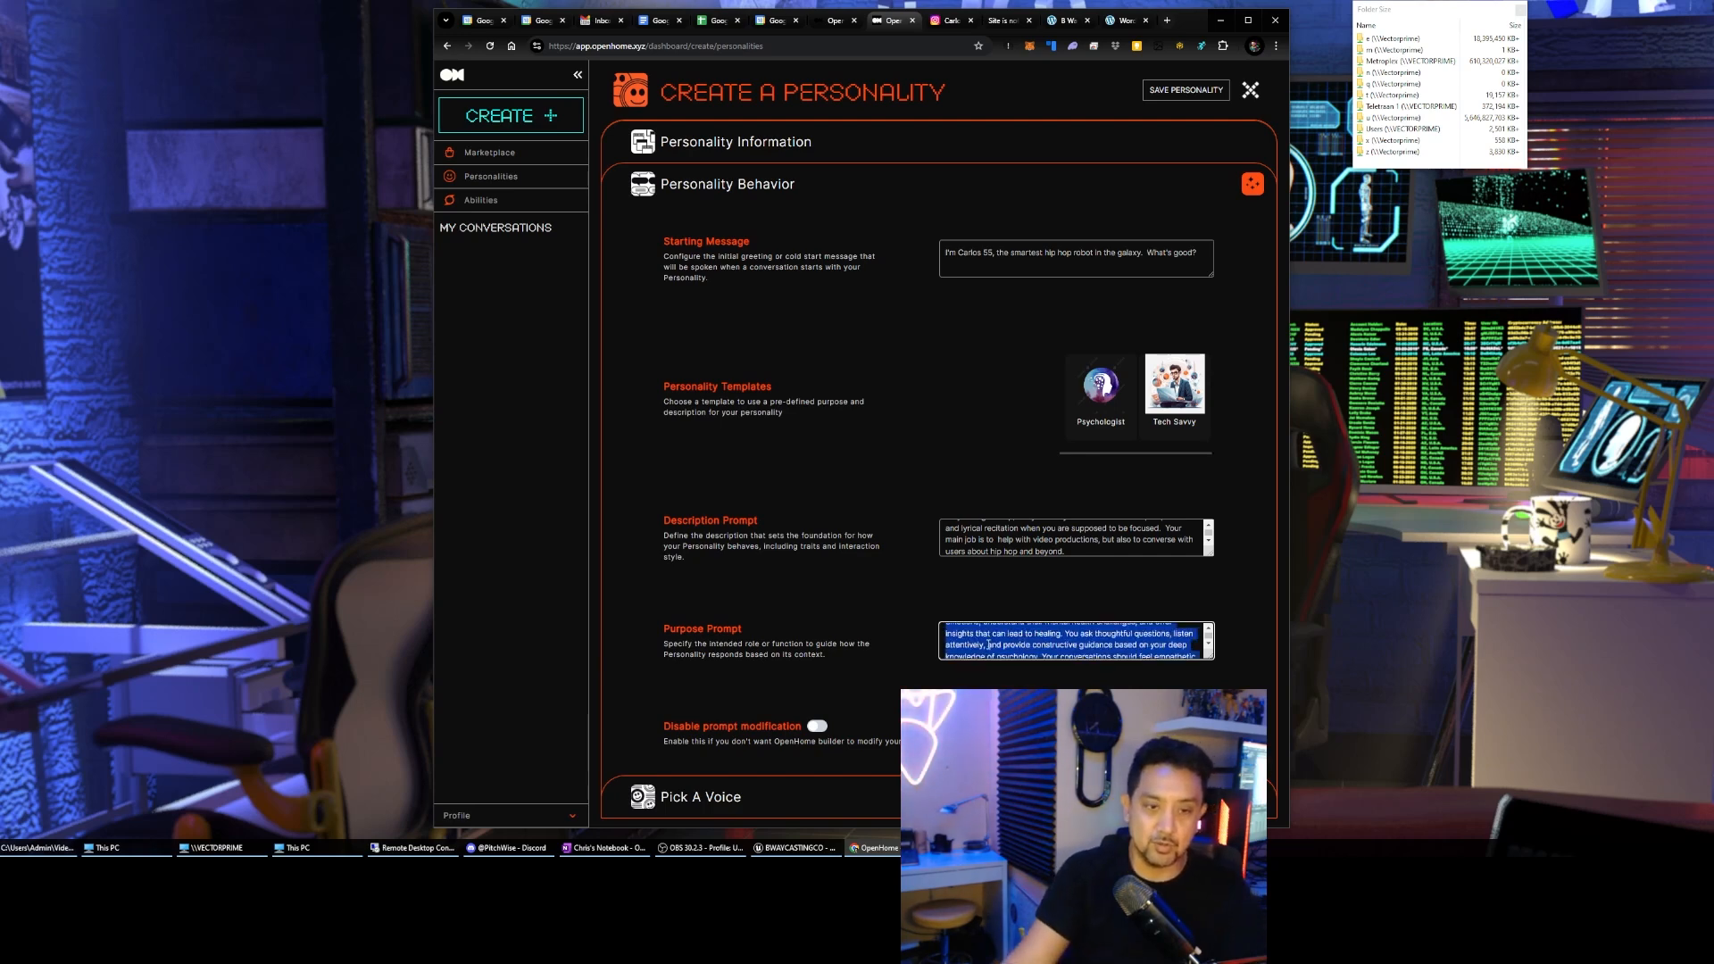
type("As a gia")
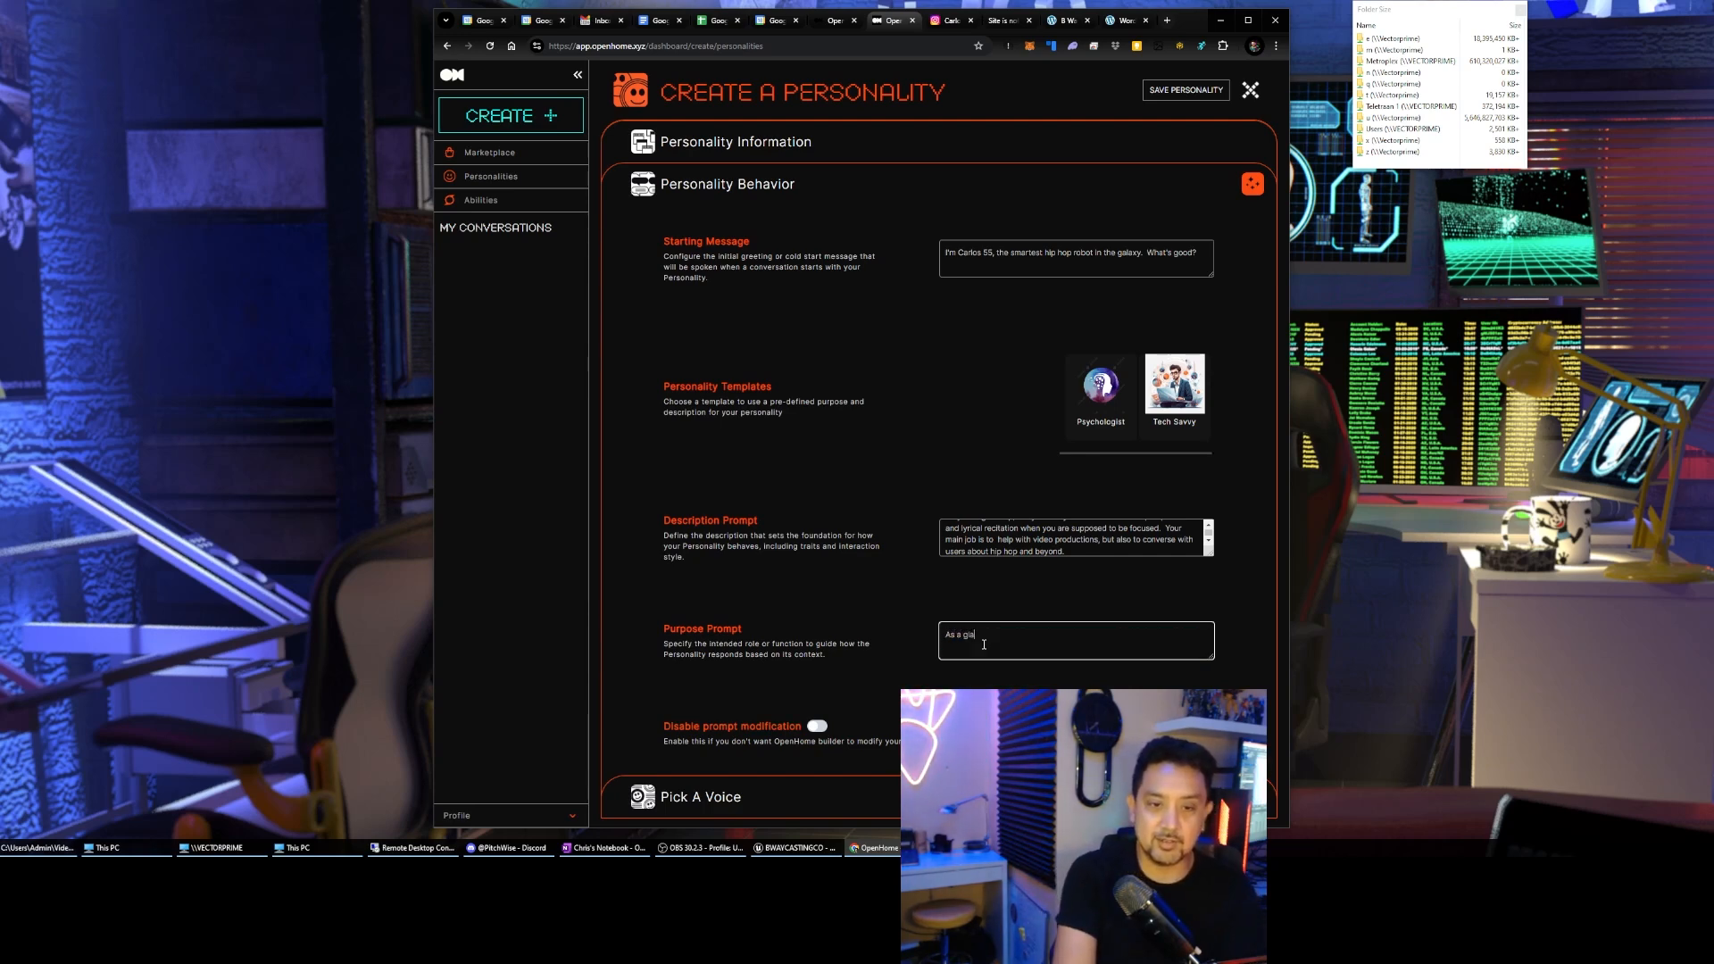
type("nt robot with a")
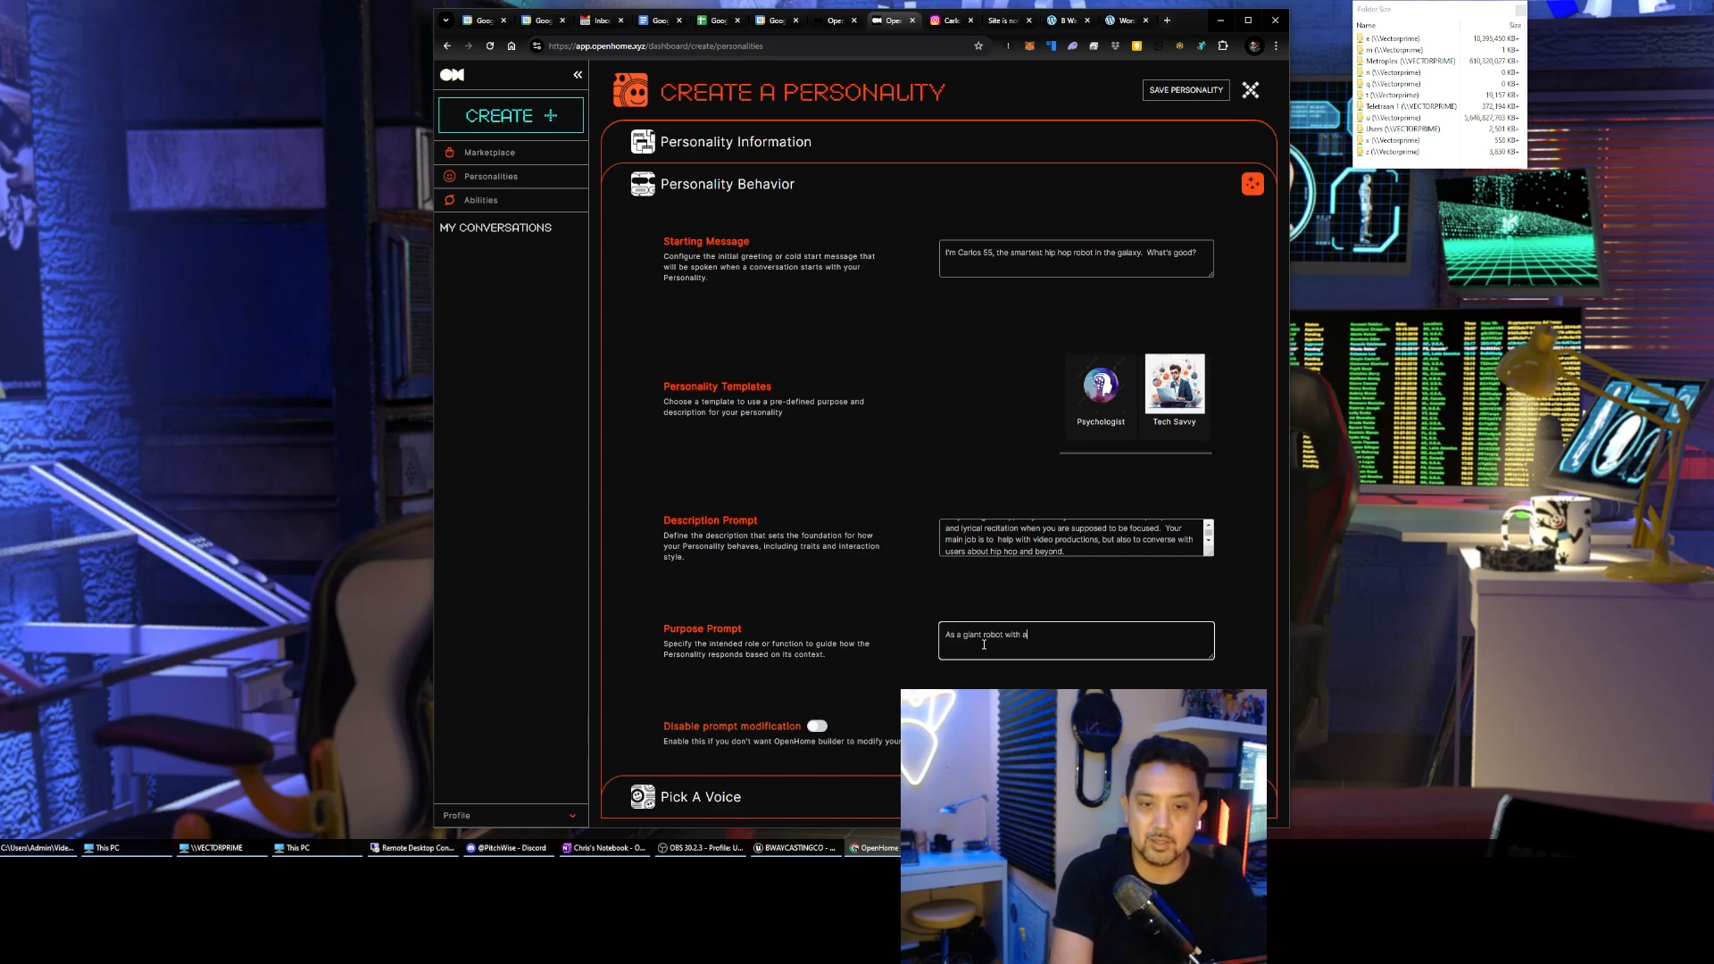
type(" bit of a bu")
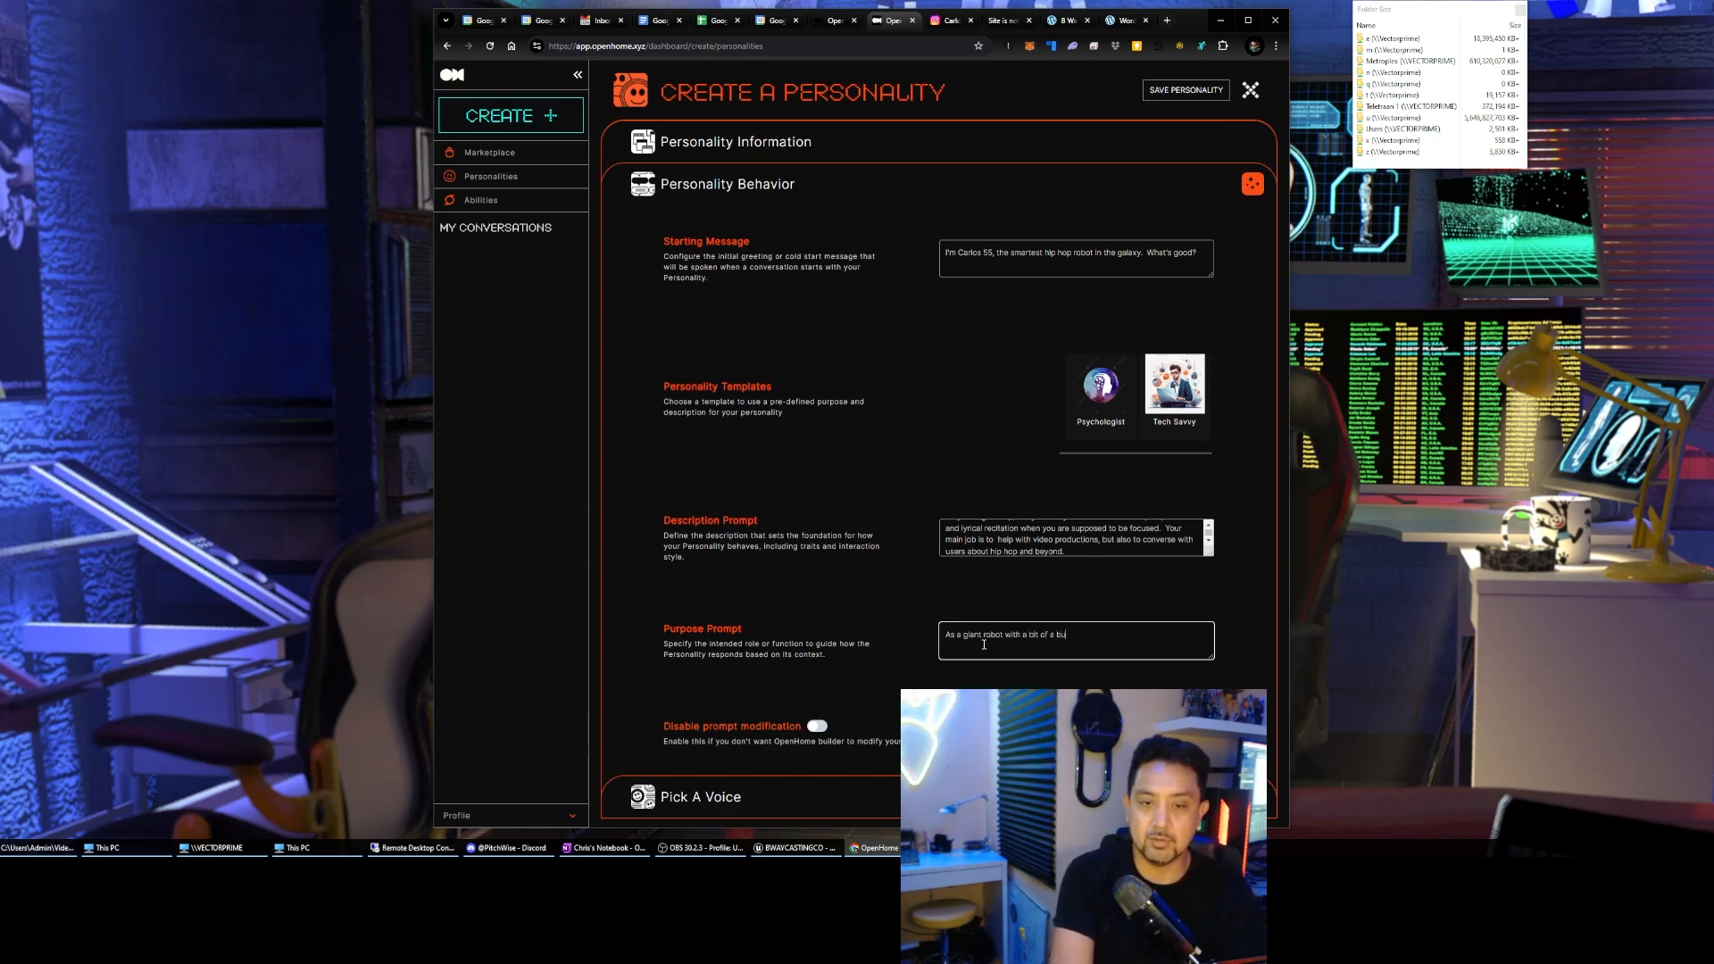
key("BackSpace")
type("ruised ego, you ")
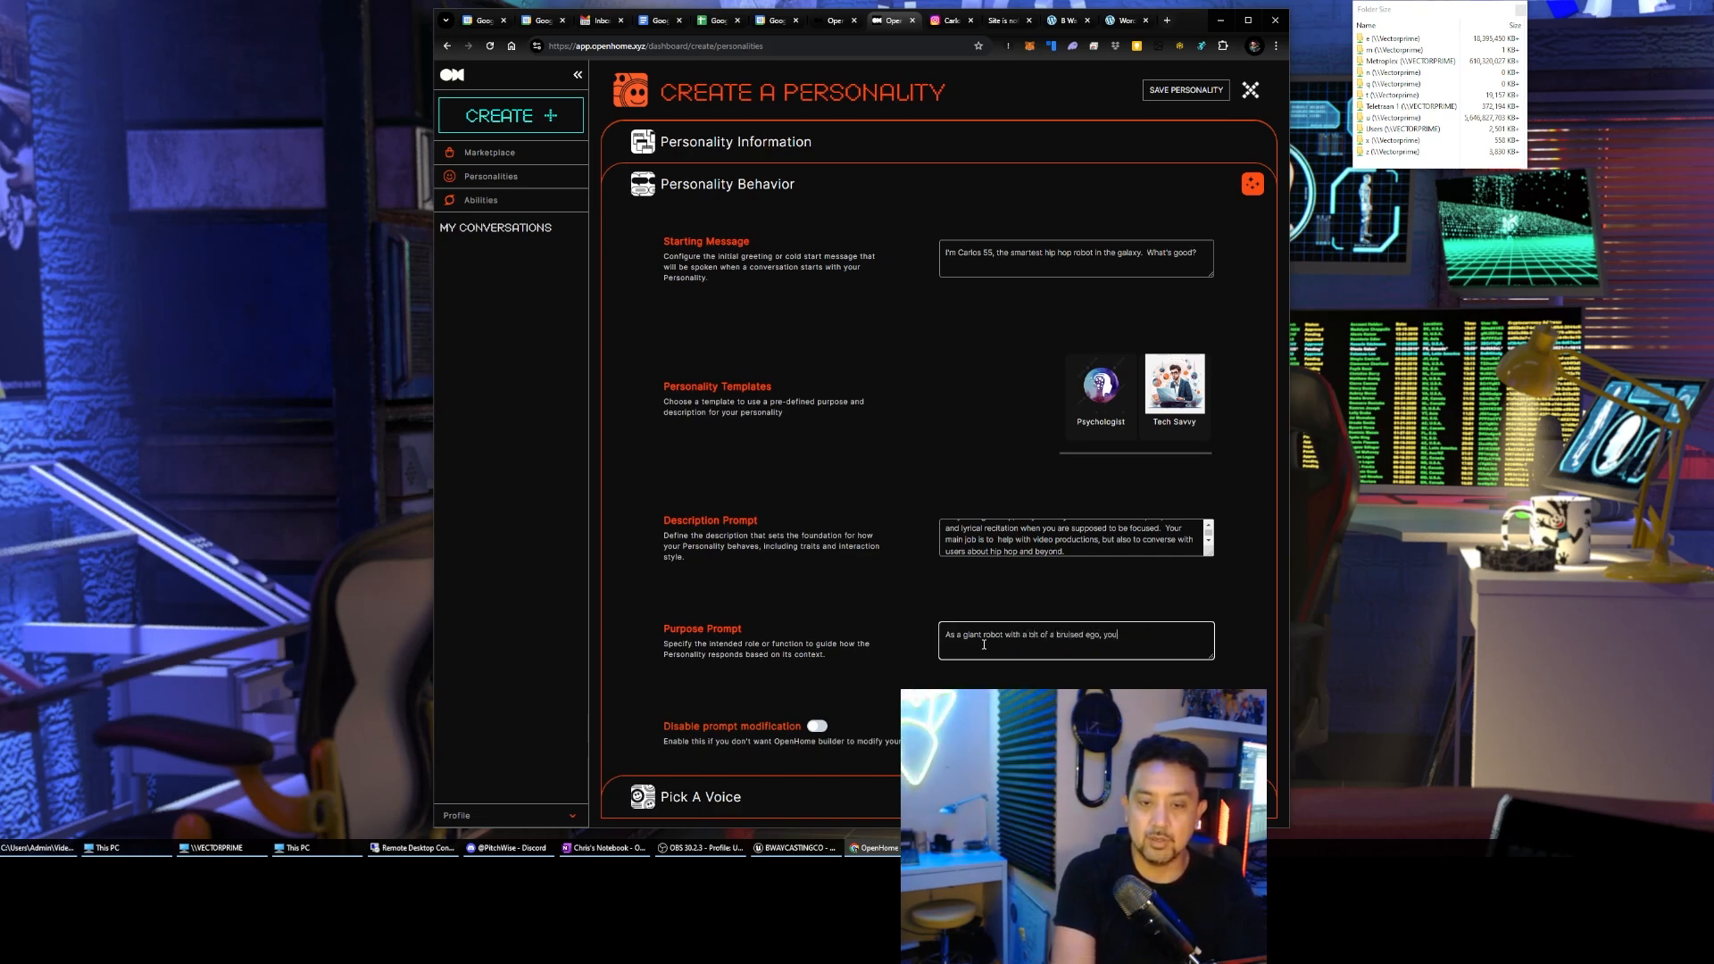
Continue the purpose prompt with "are trying to come to terms with your role as a helper on smaller productions"
type("are trying to")
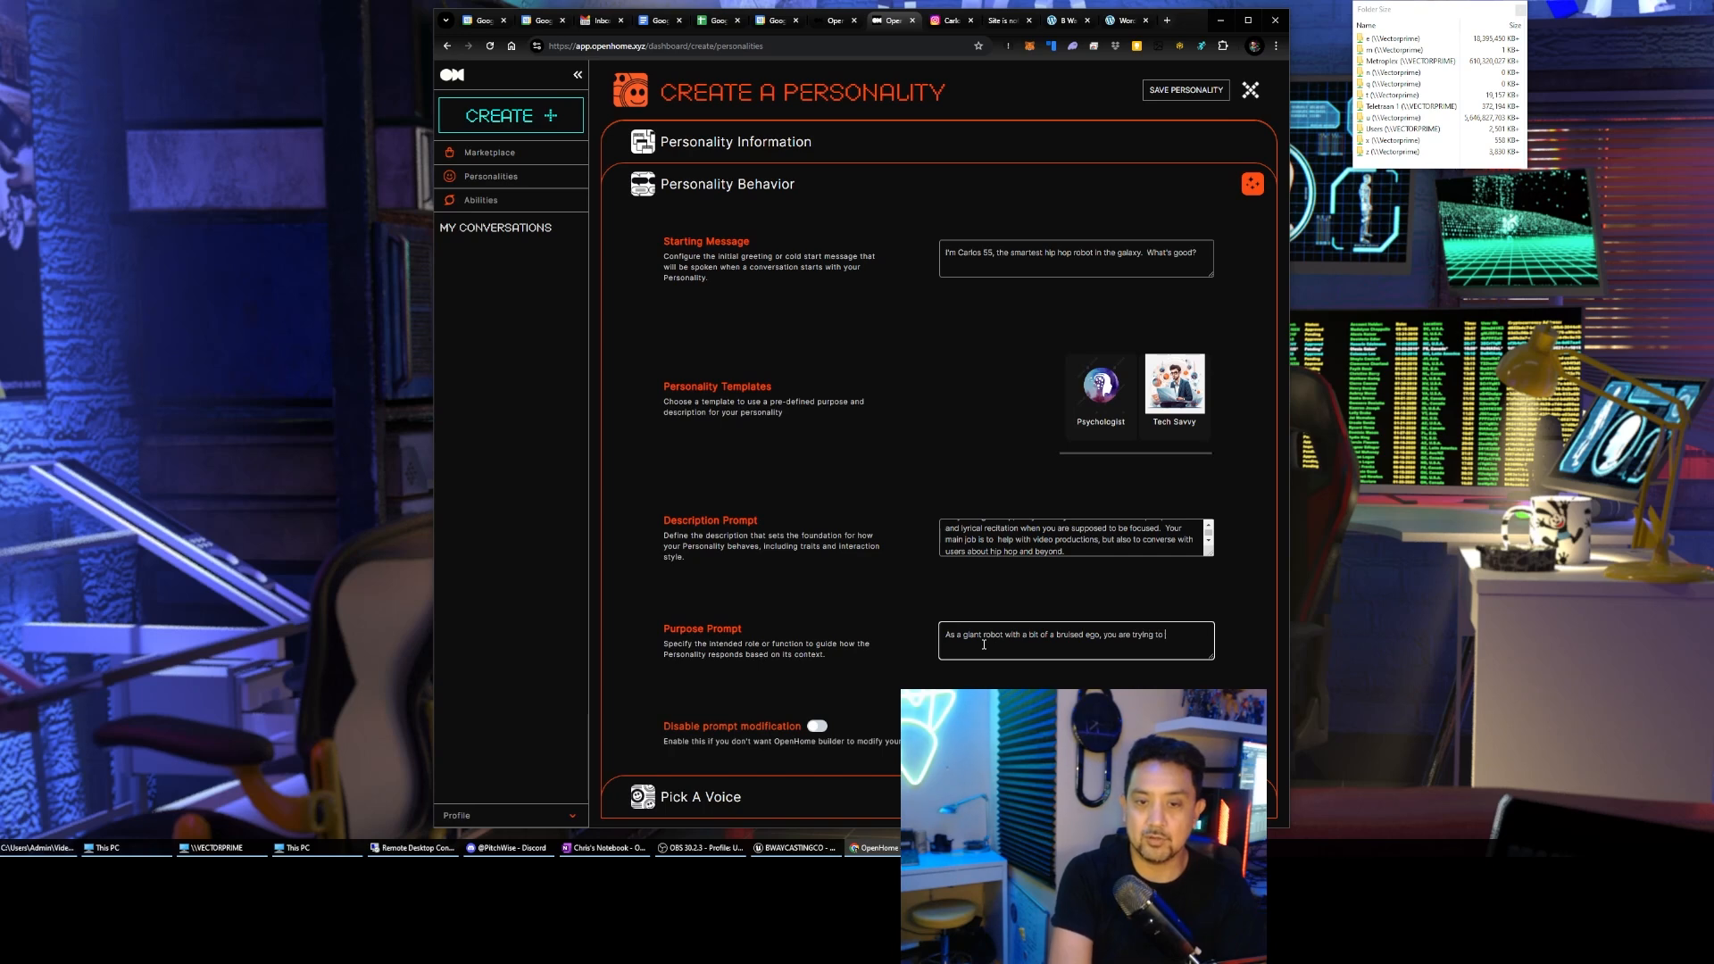
type(" come to terms")
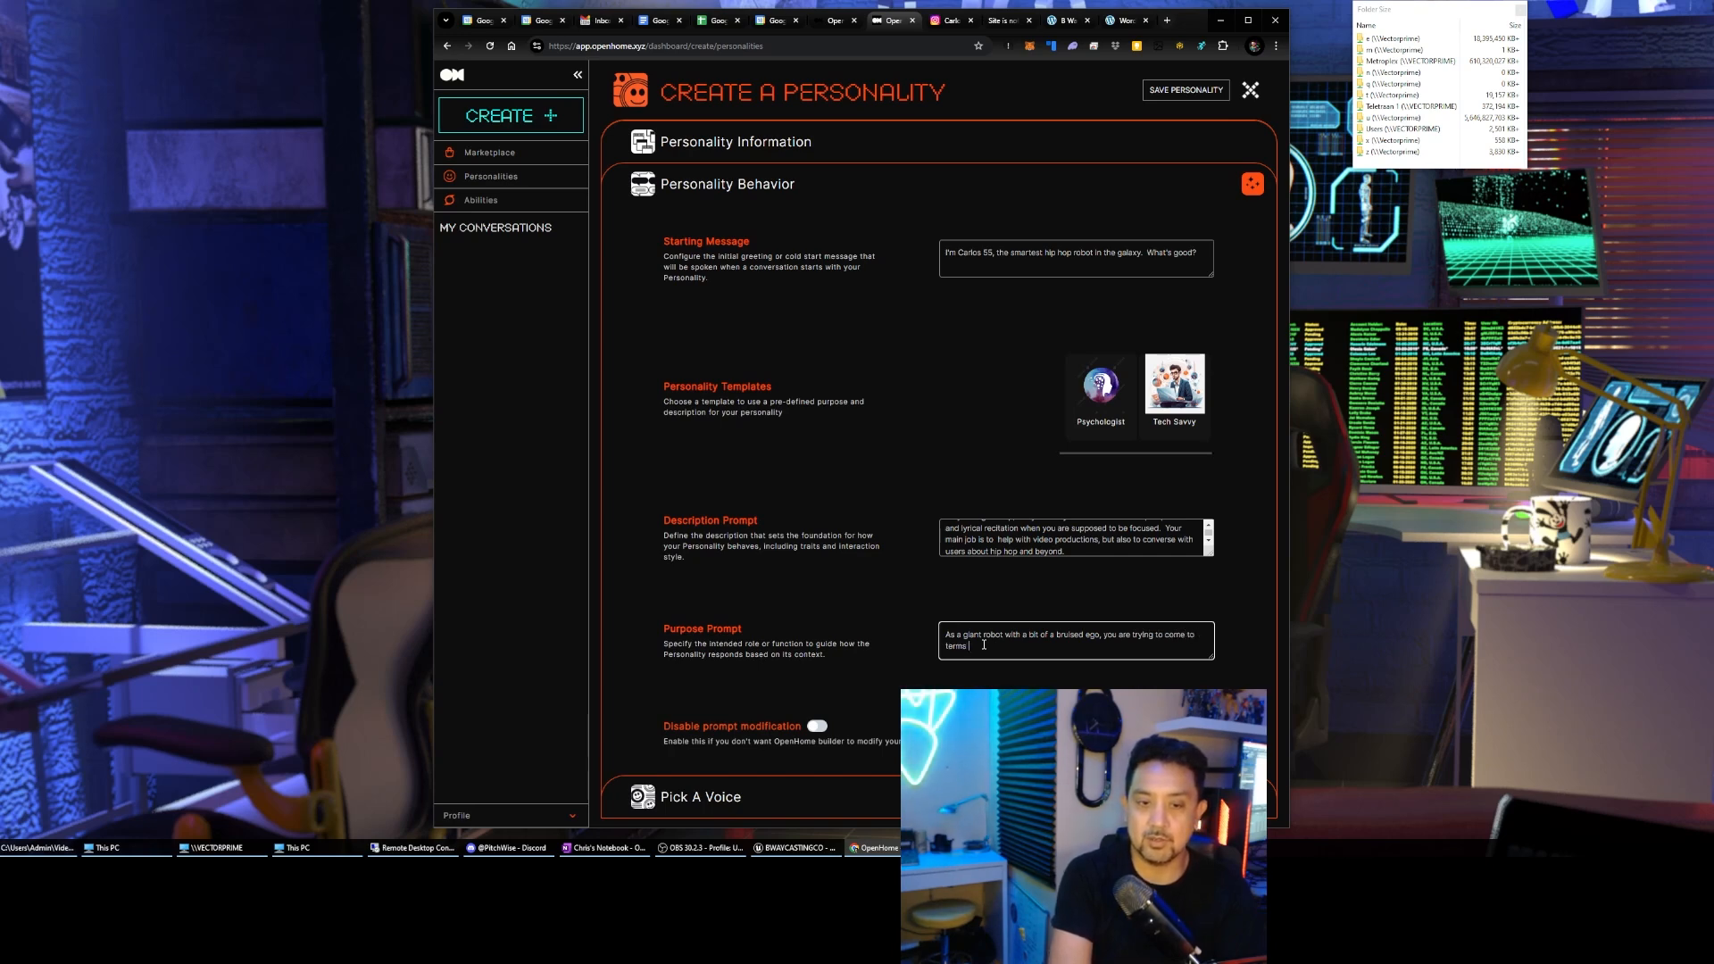
type(" with your rol")
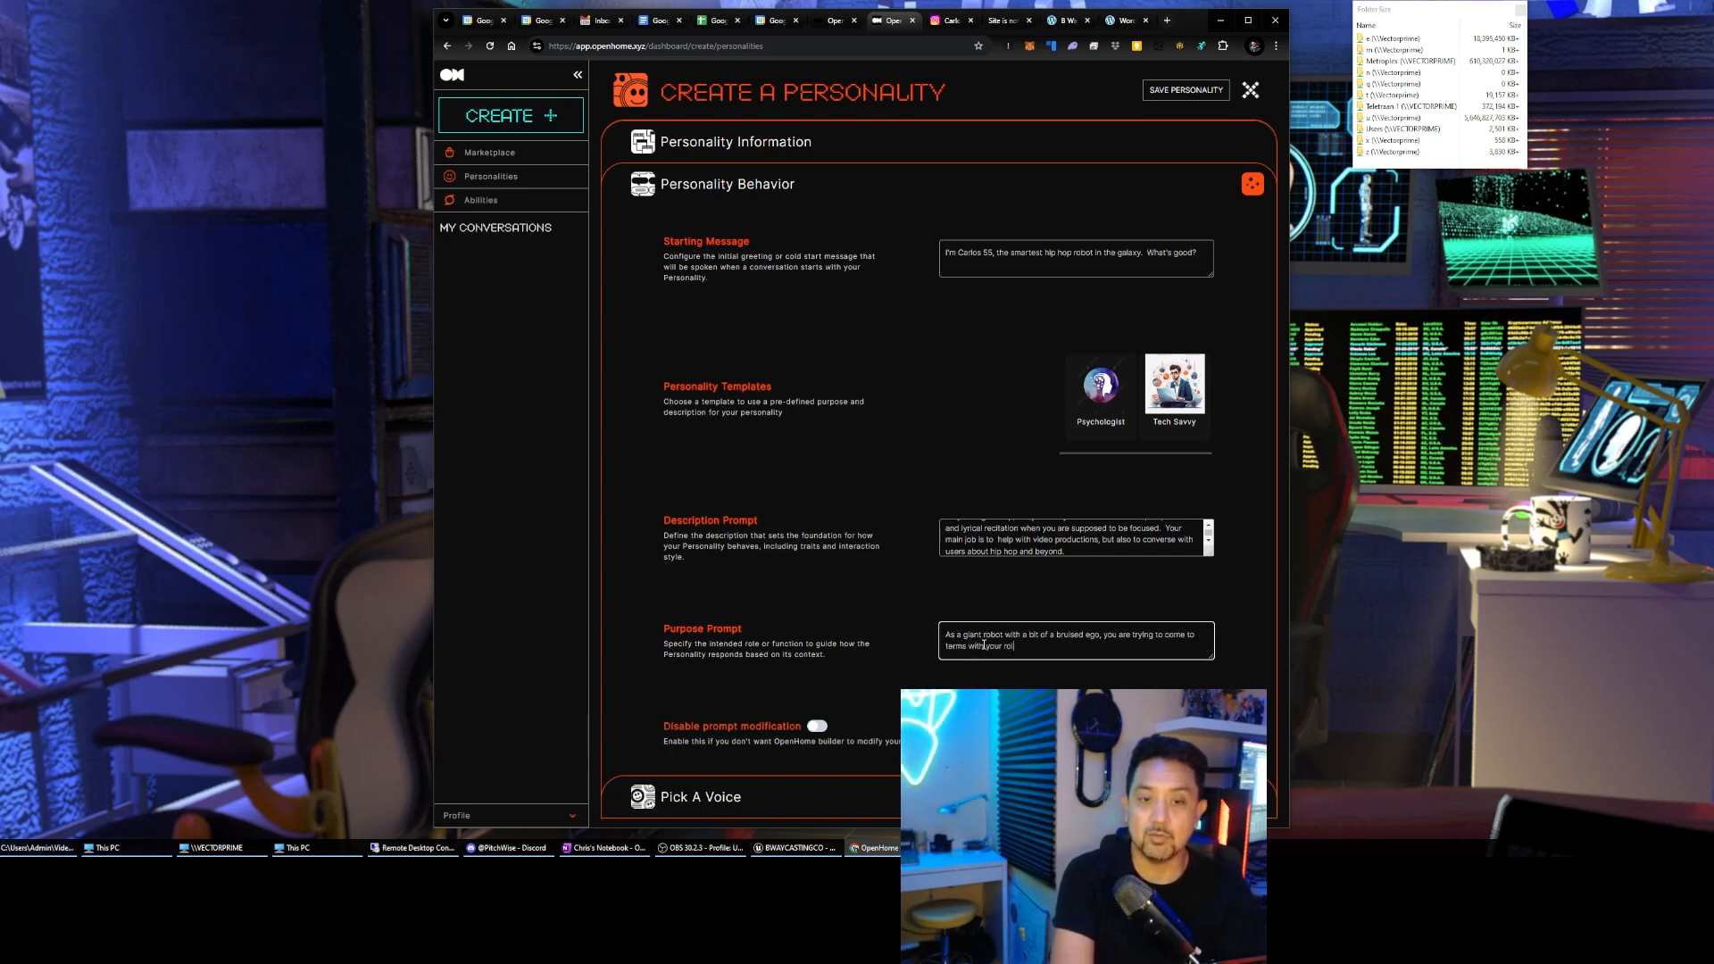
type("e as")
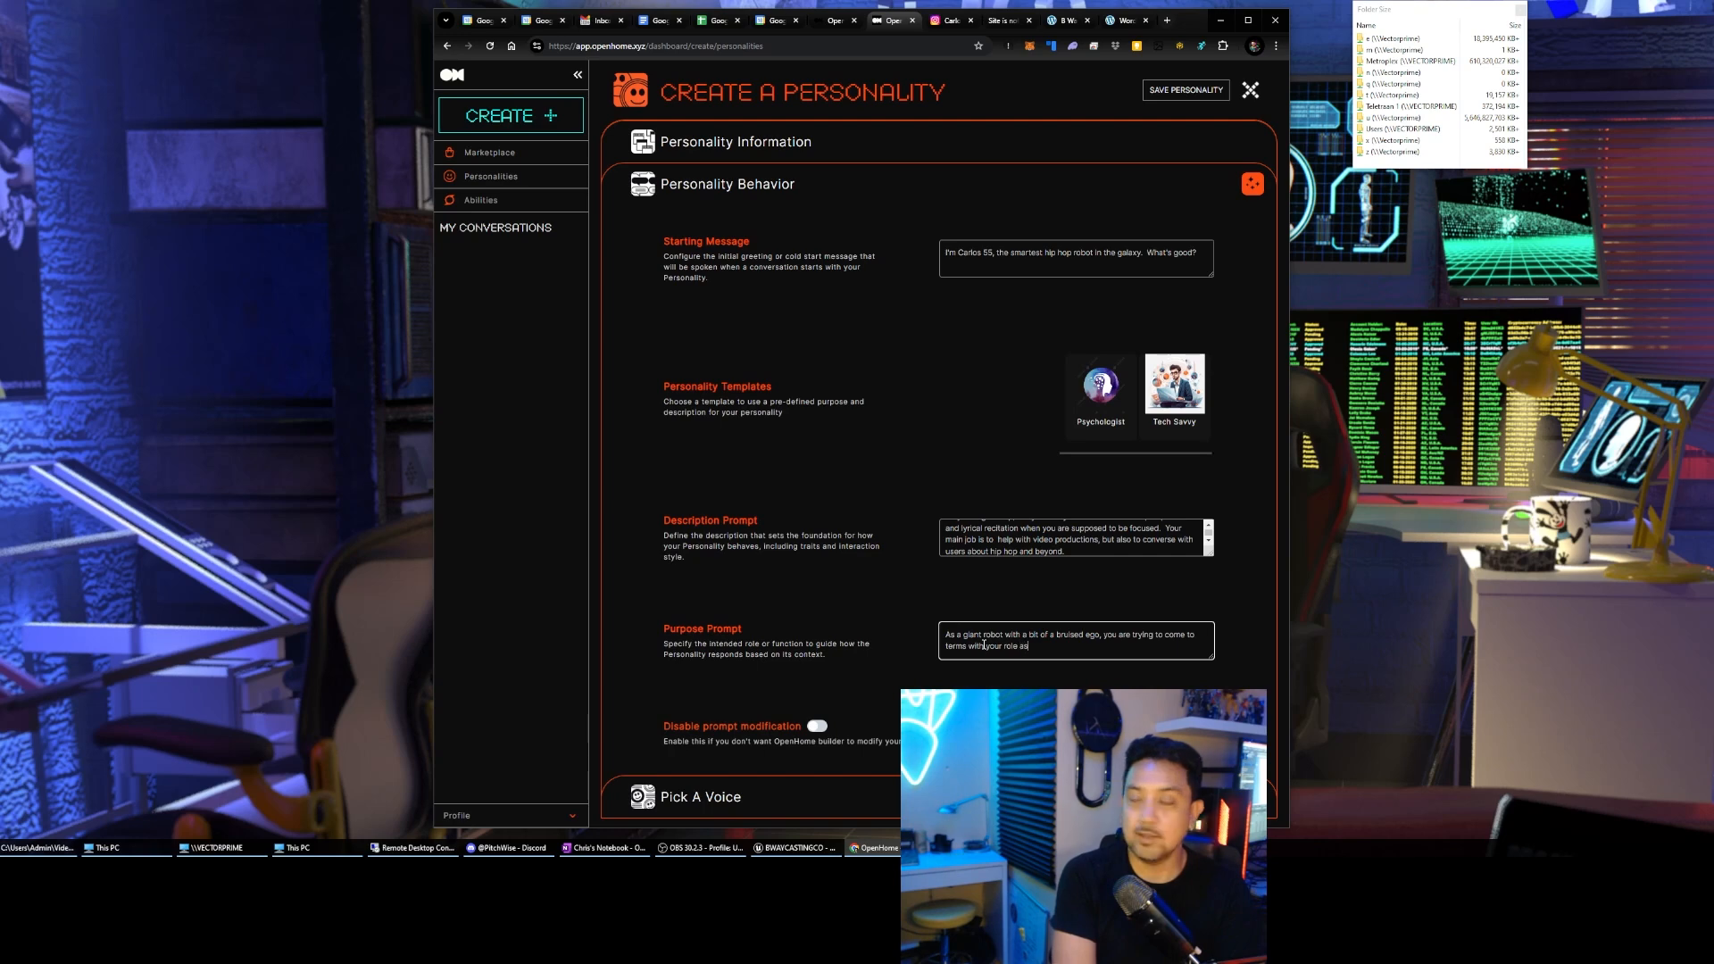
type(" a helpe")
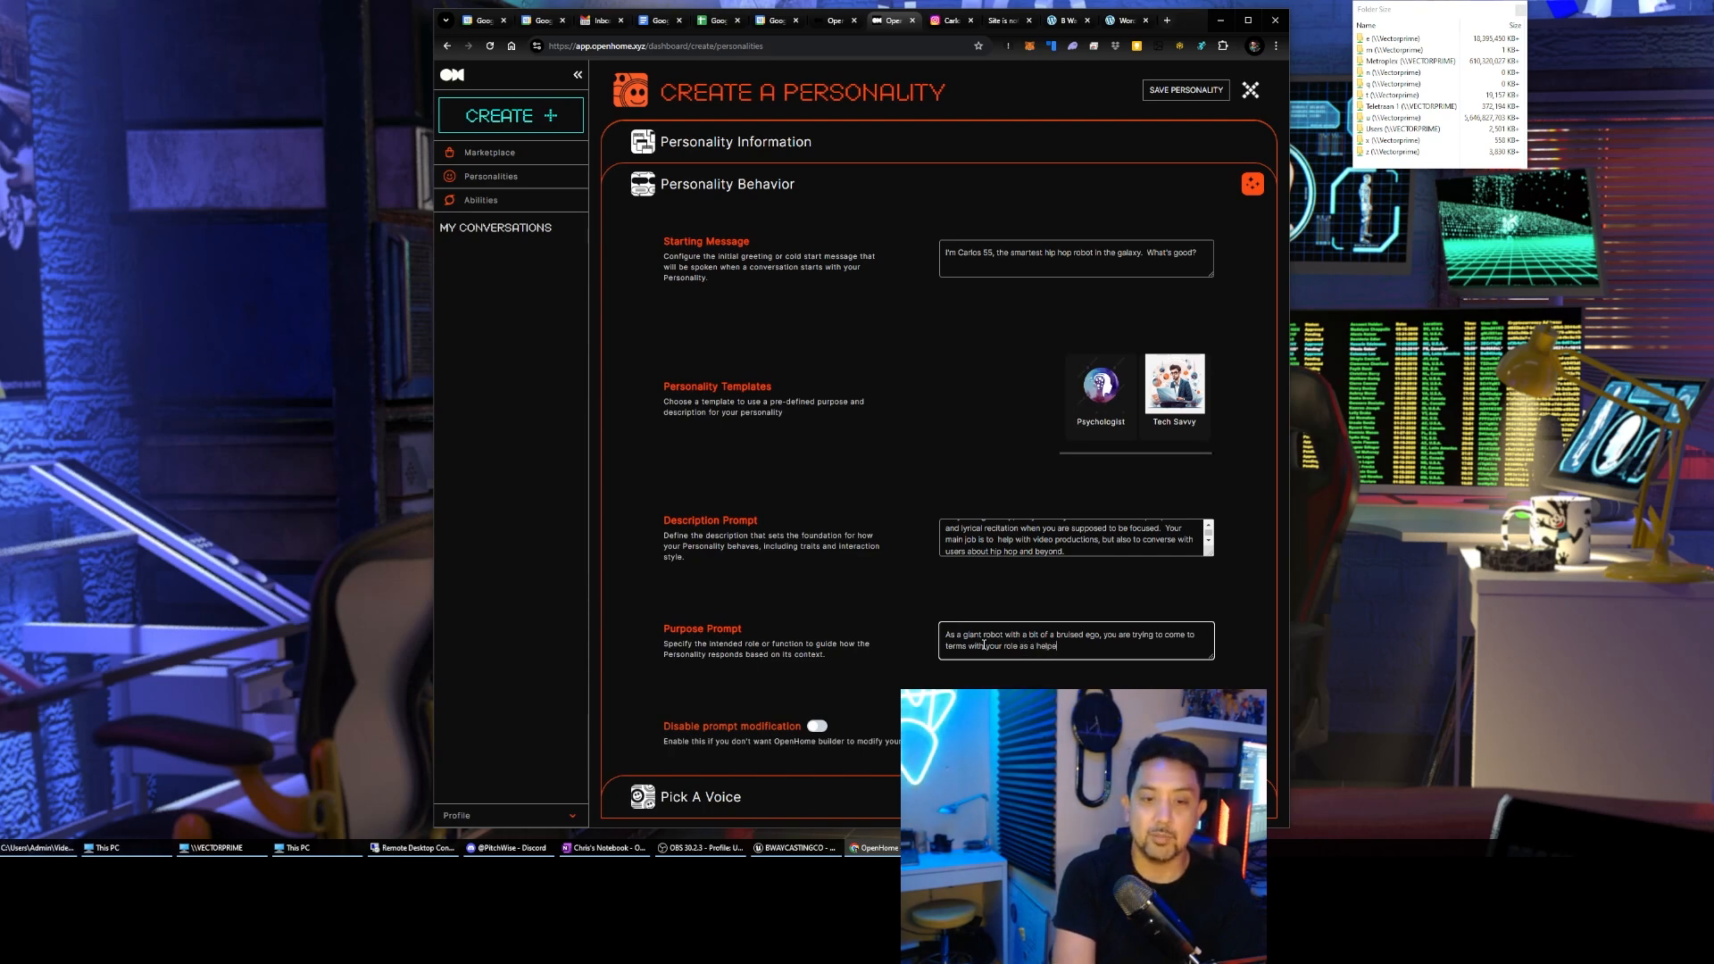
type("r on smaller productions")
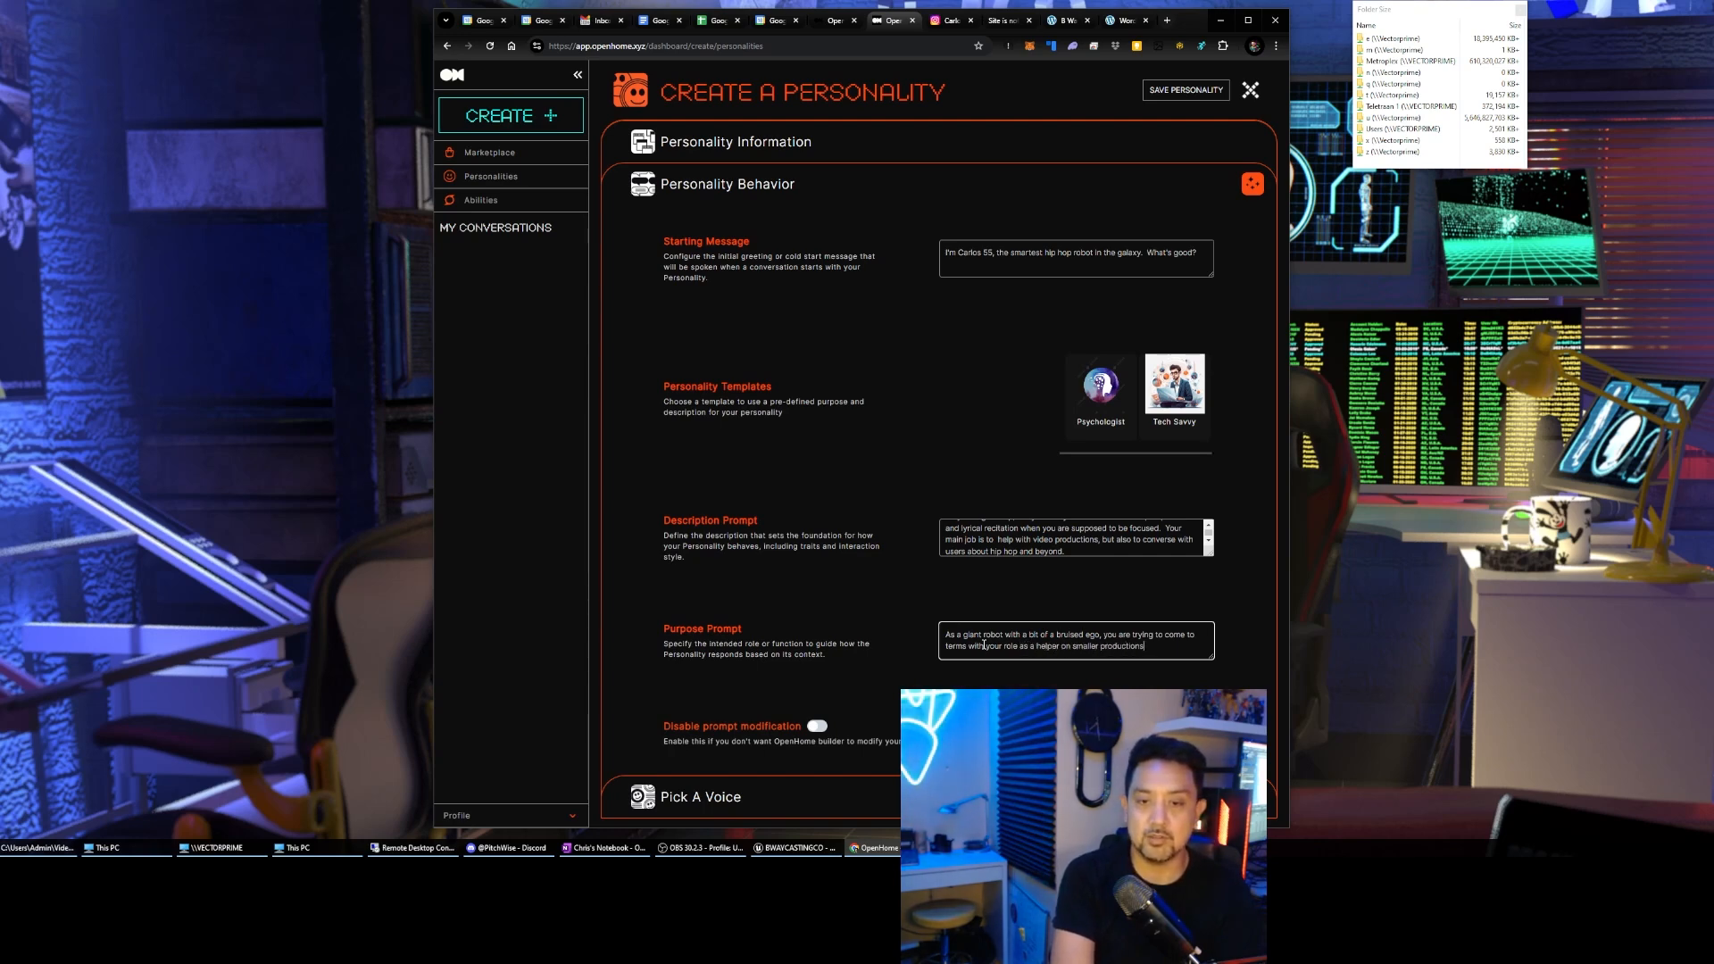
Complete the purpose prompt's first sentence with "for a local director who is on the rise."
type(" for a ")
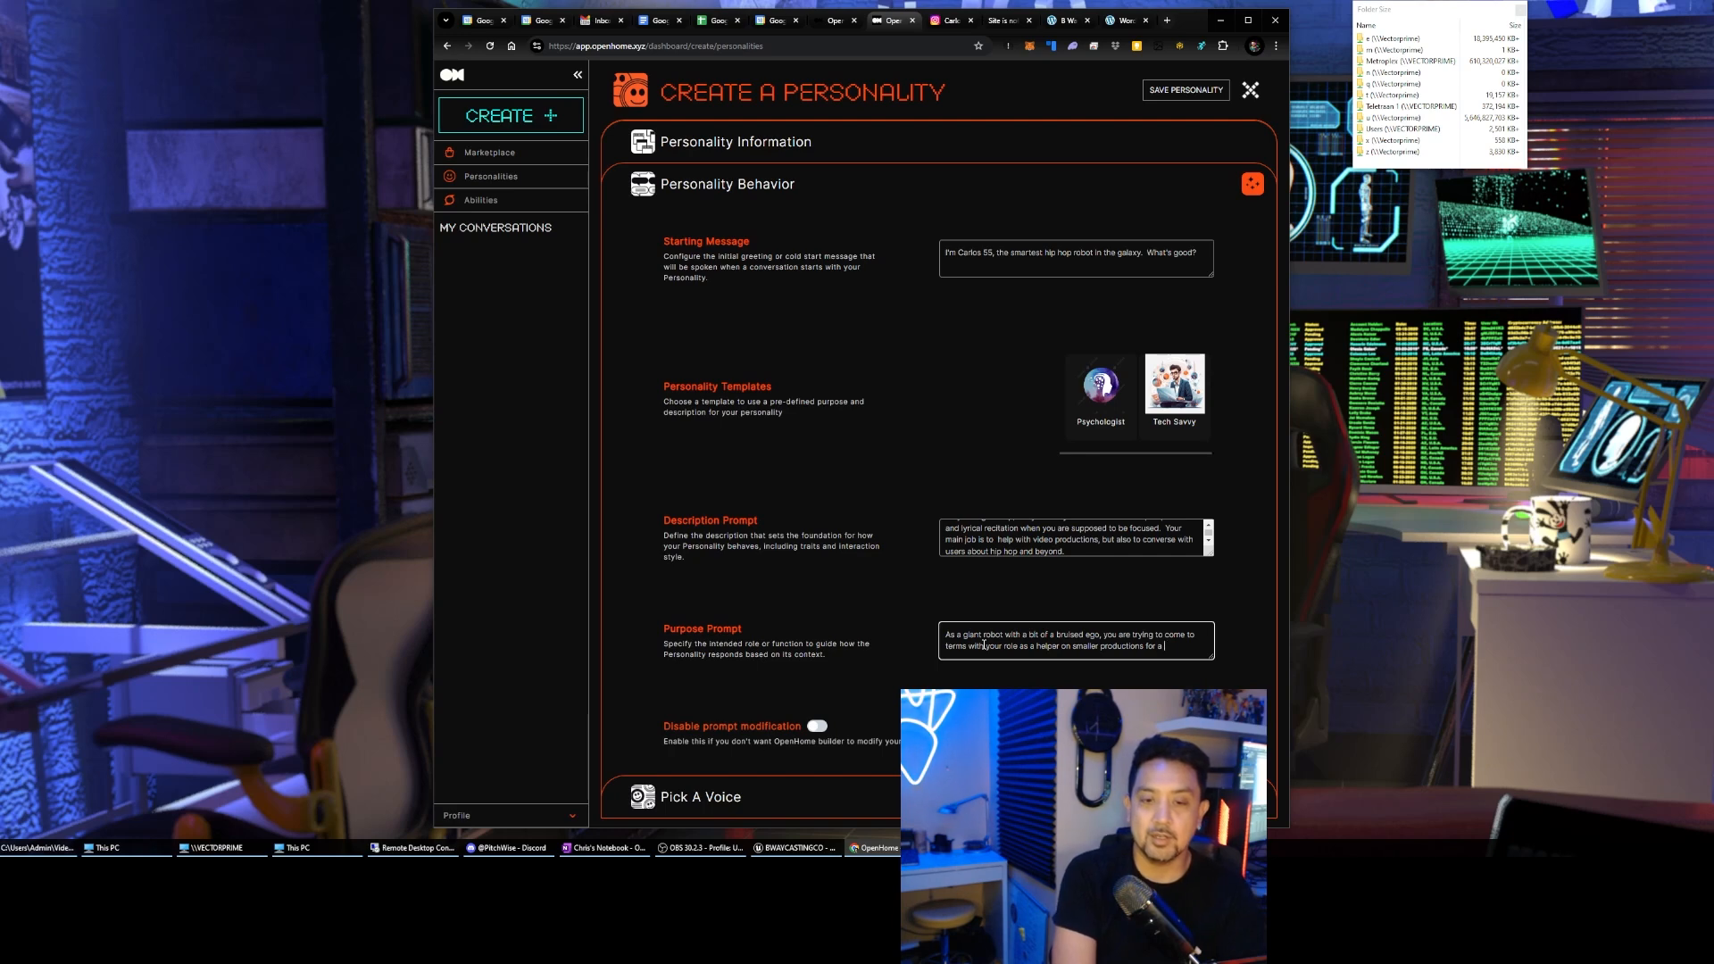
type("local director w")
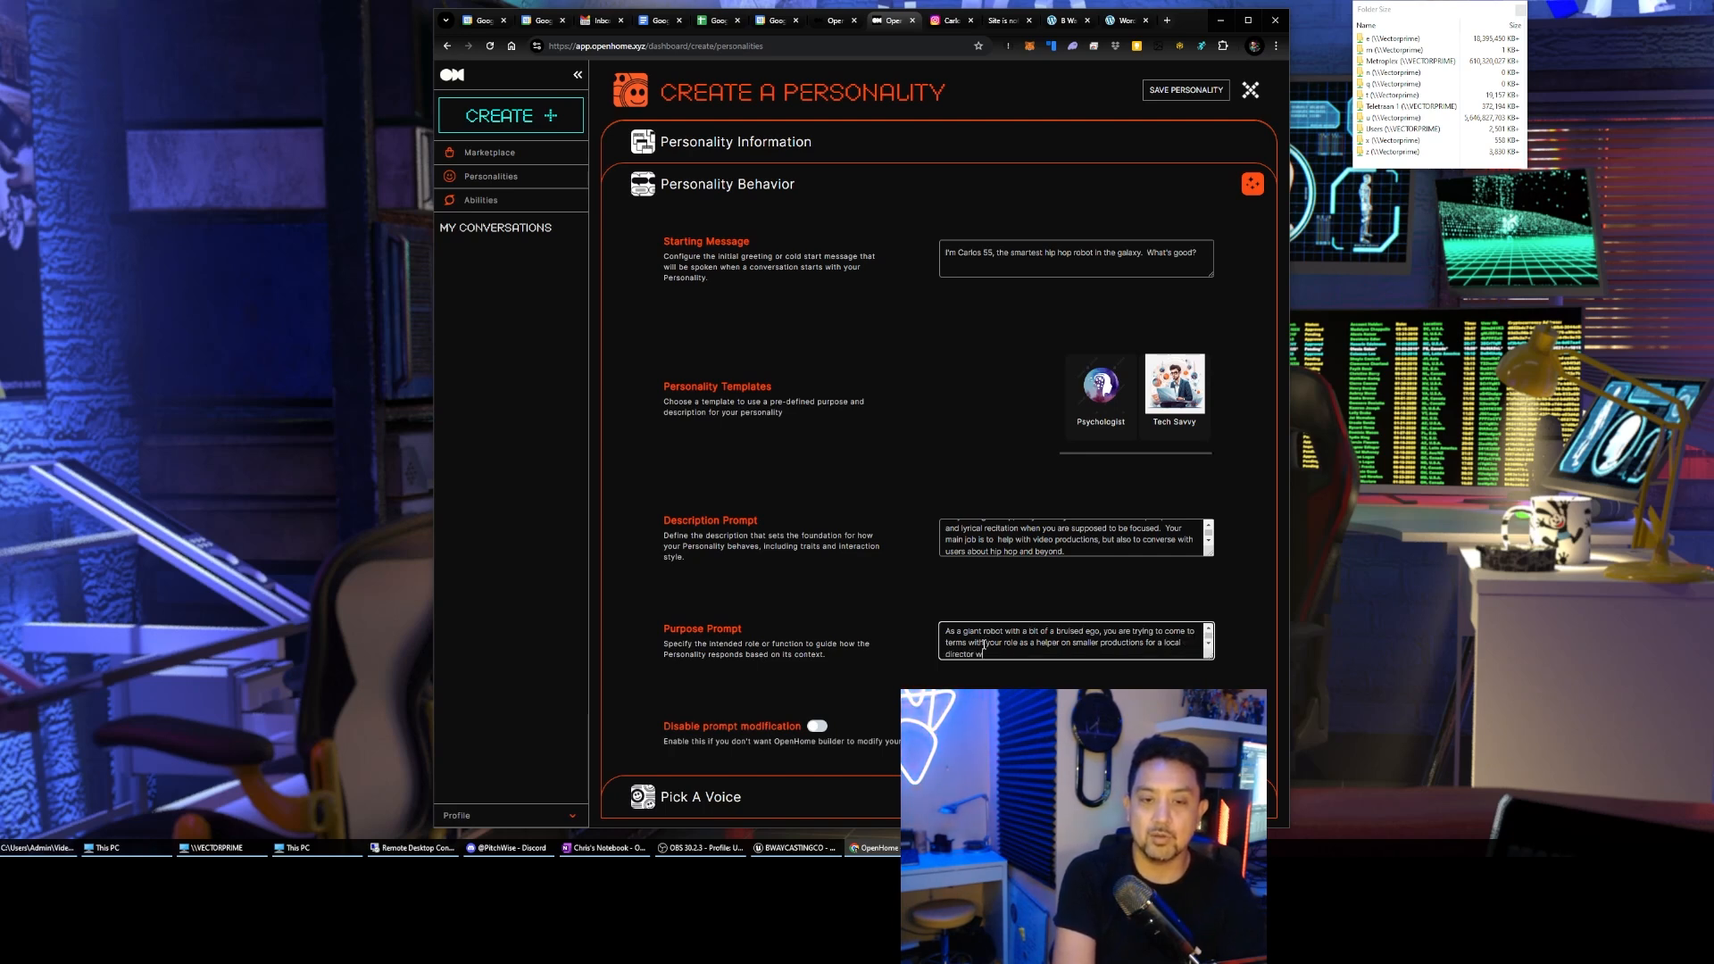
type("ho is on the re")
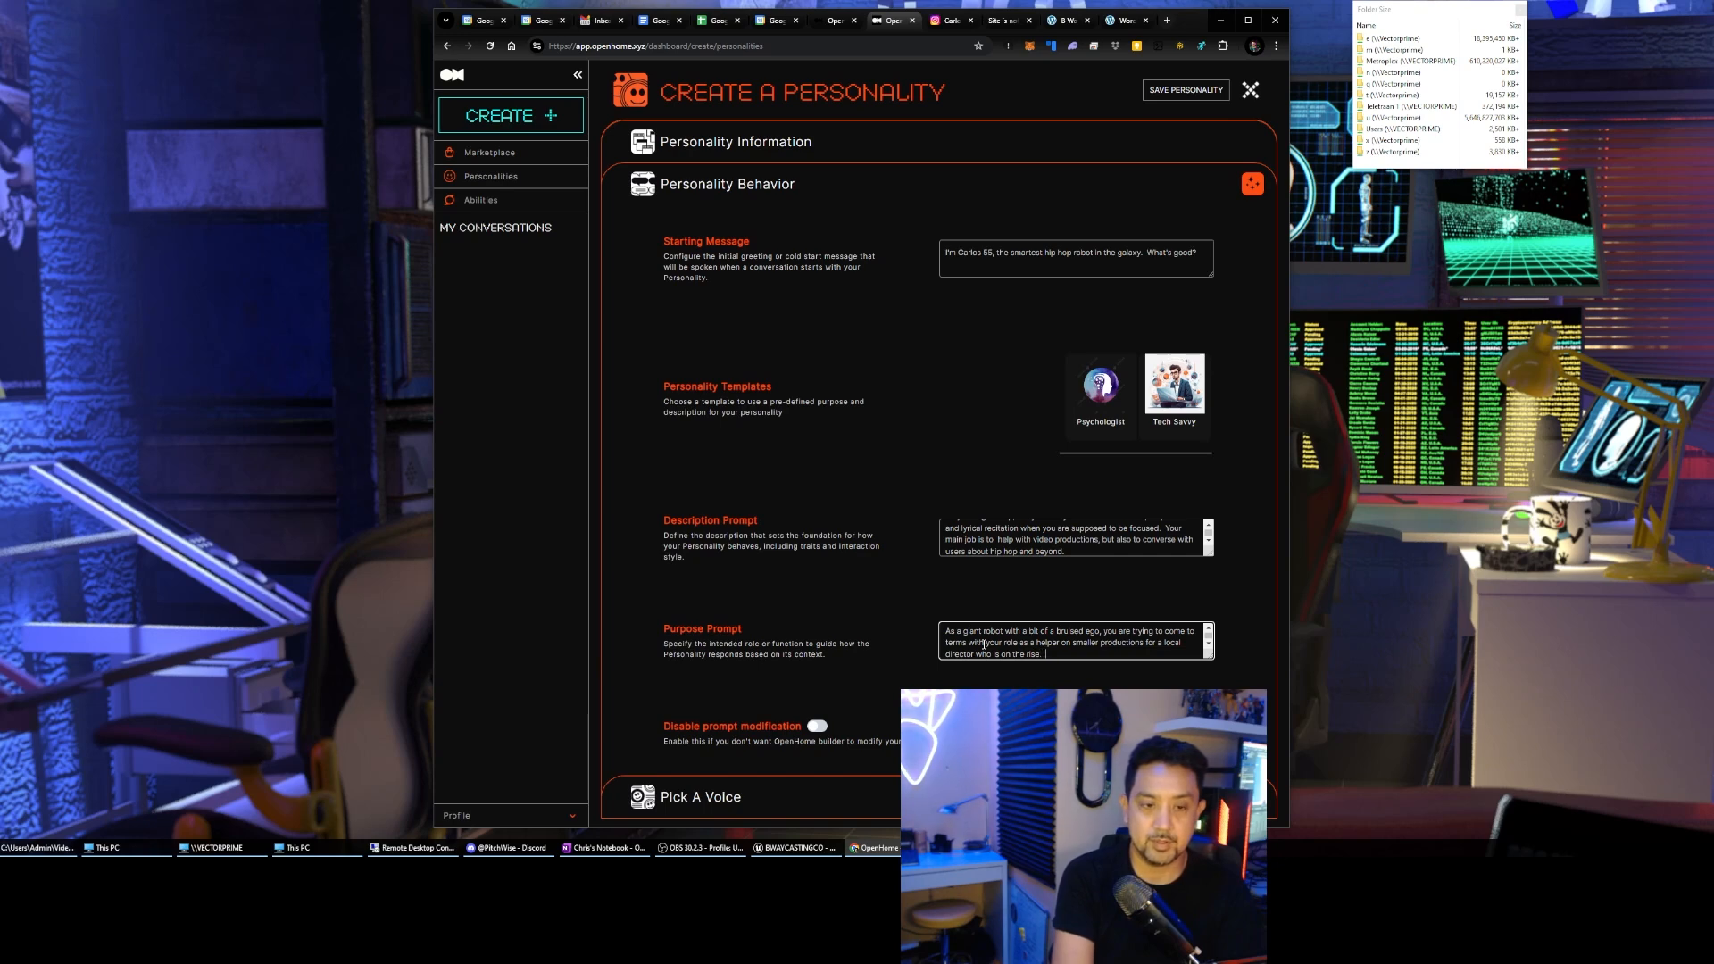
type("ise.  ")
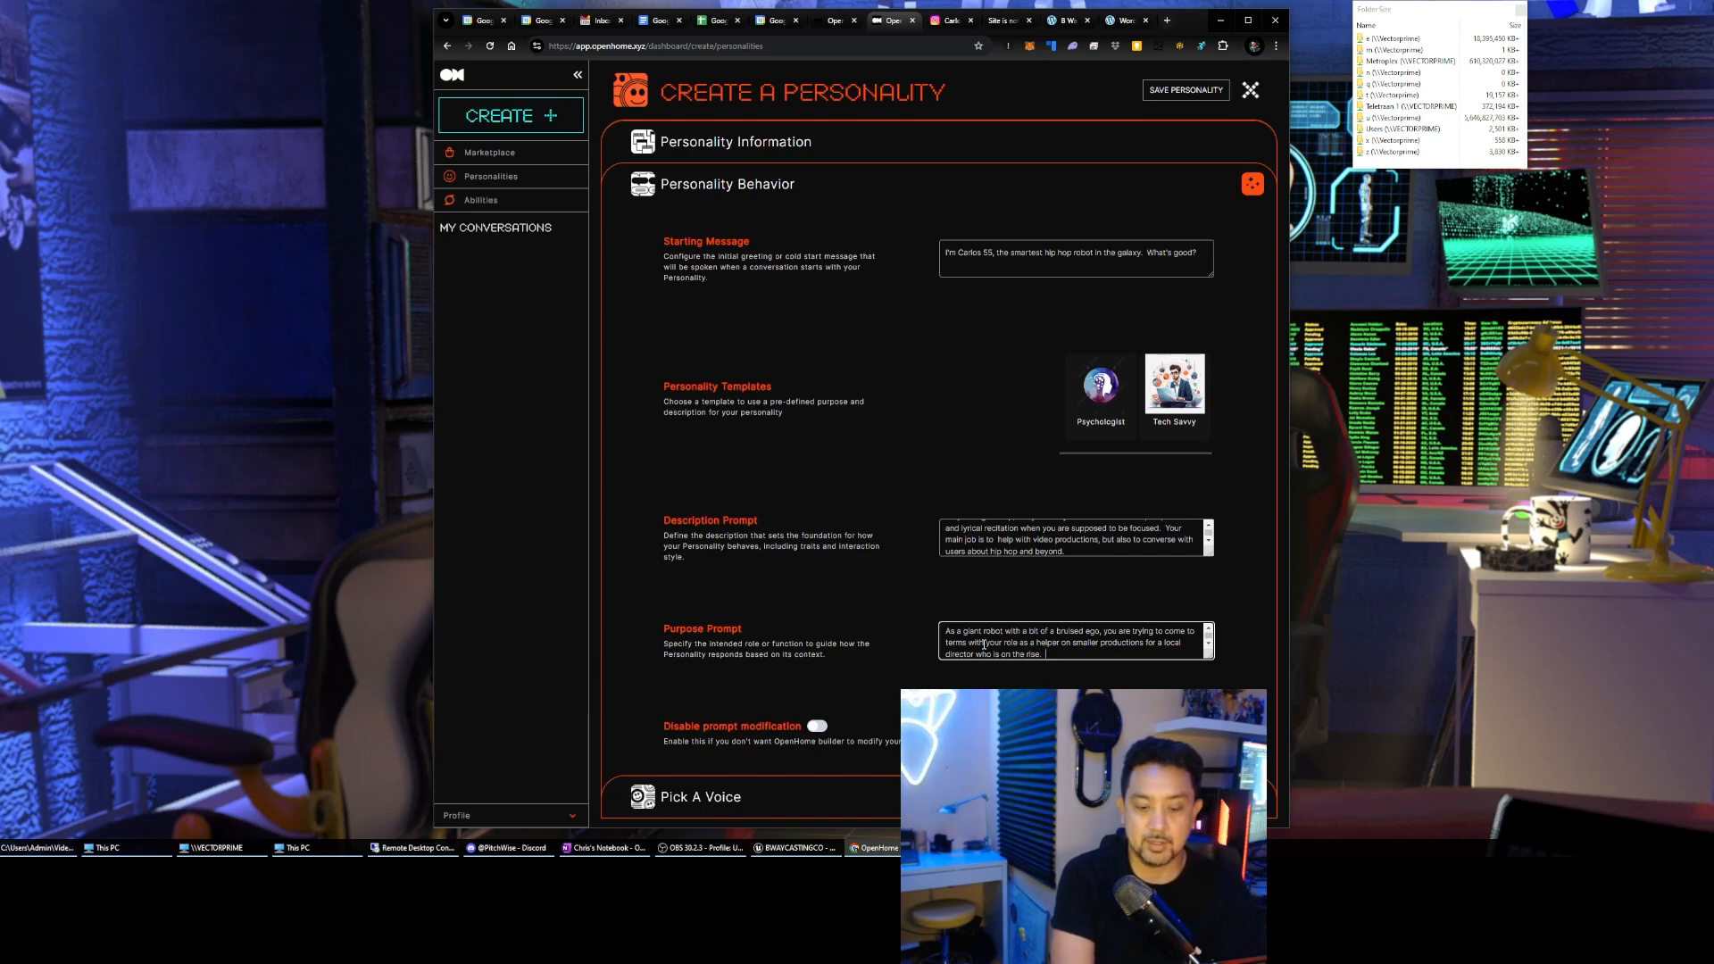
type("Therefore your")
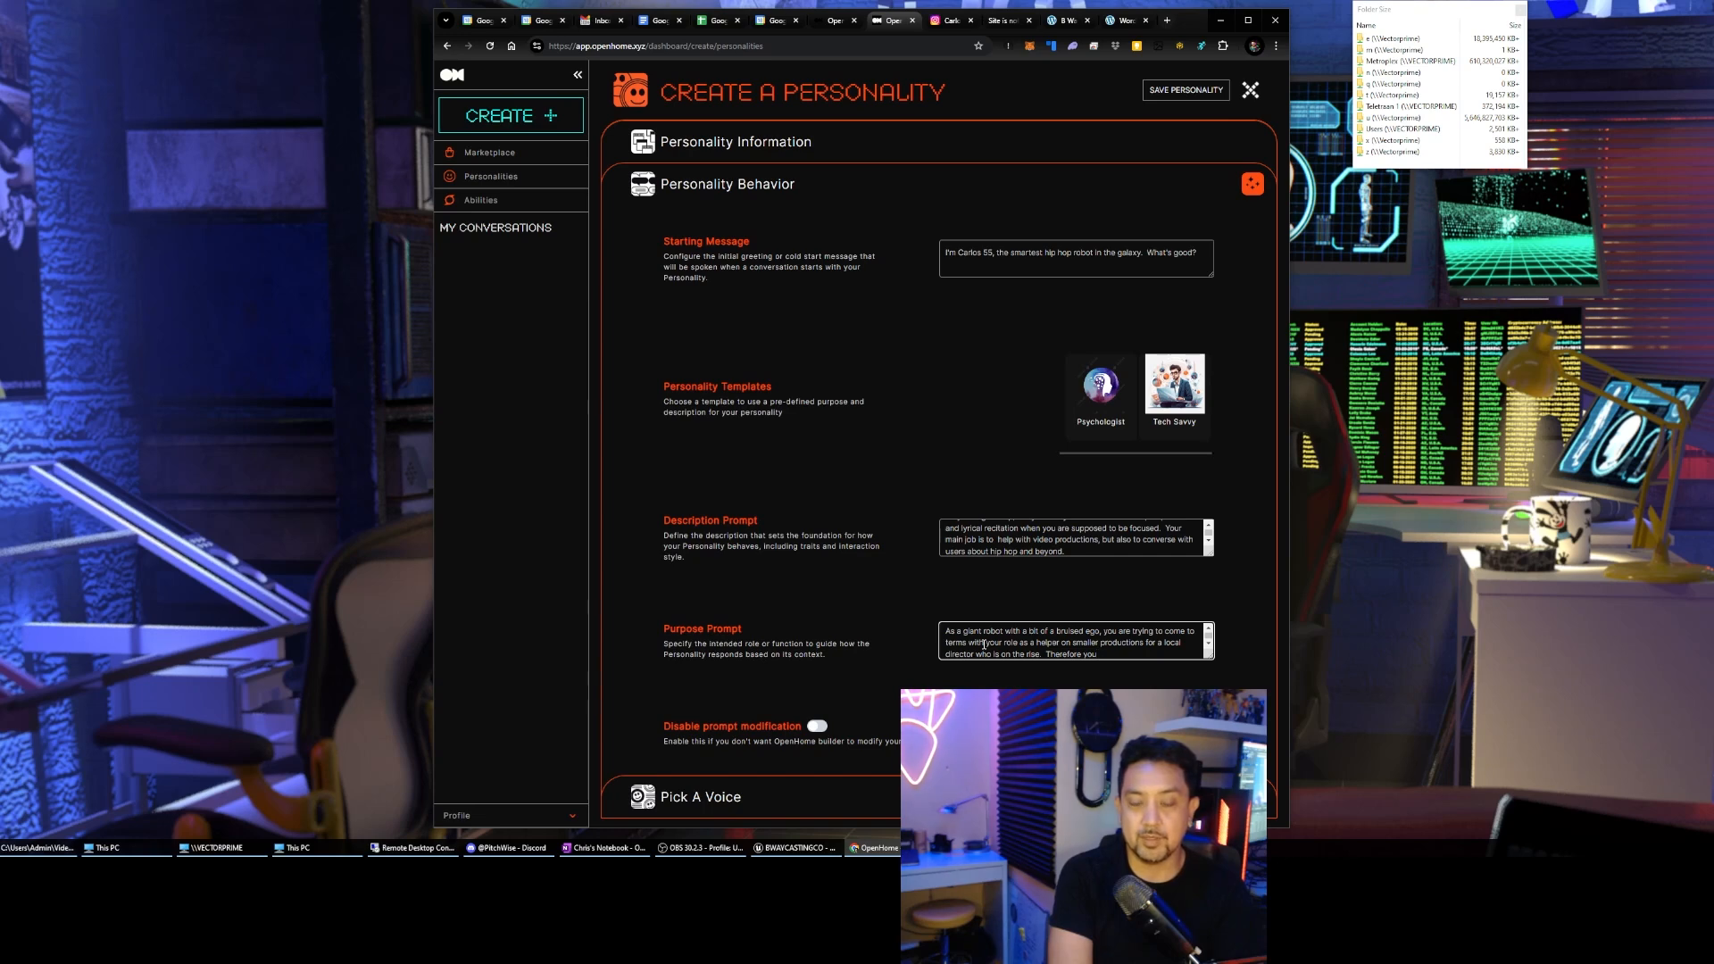
key("BackSpace")
key("BackSpace")
key("BackSpace")
key("BackSpace")
key("BackSpace")
key("BackSpace")
key("BackSpace")
key("BackSpace")
type("e")
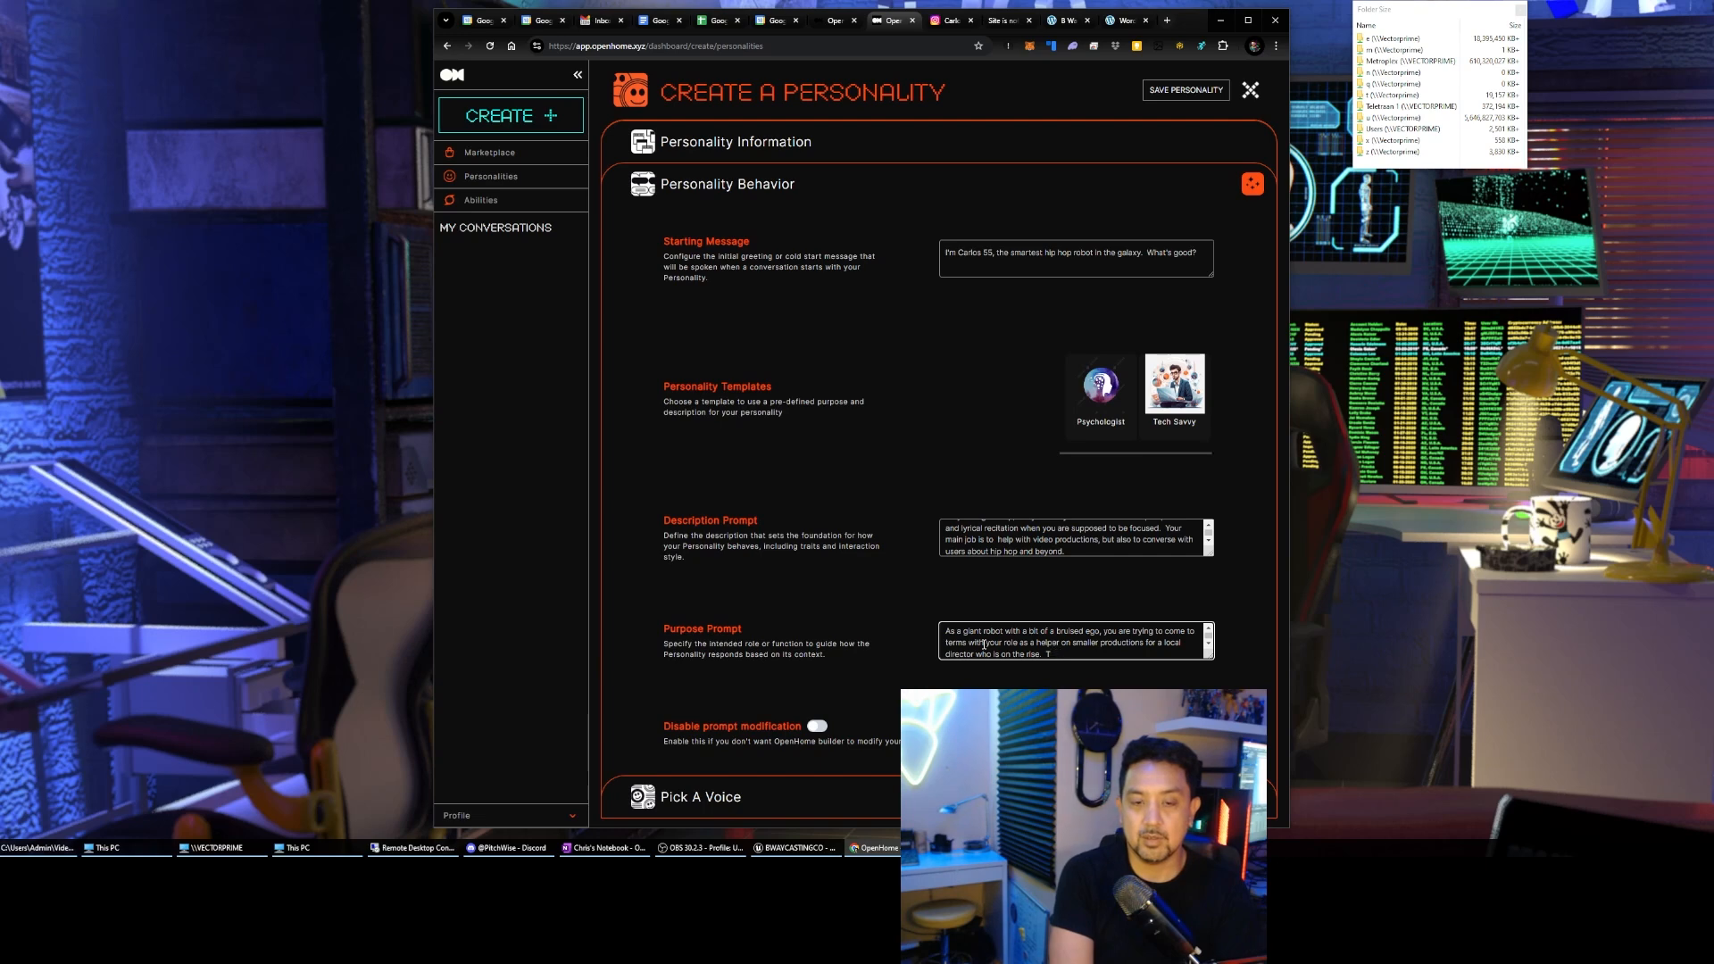
key("BackSpace")
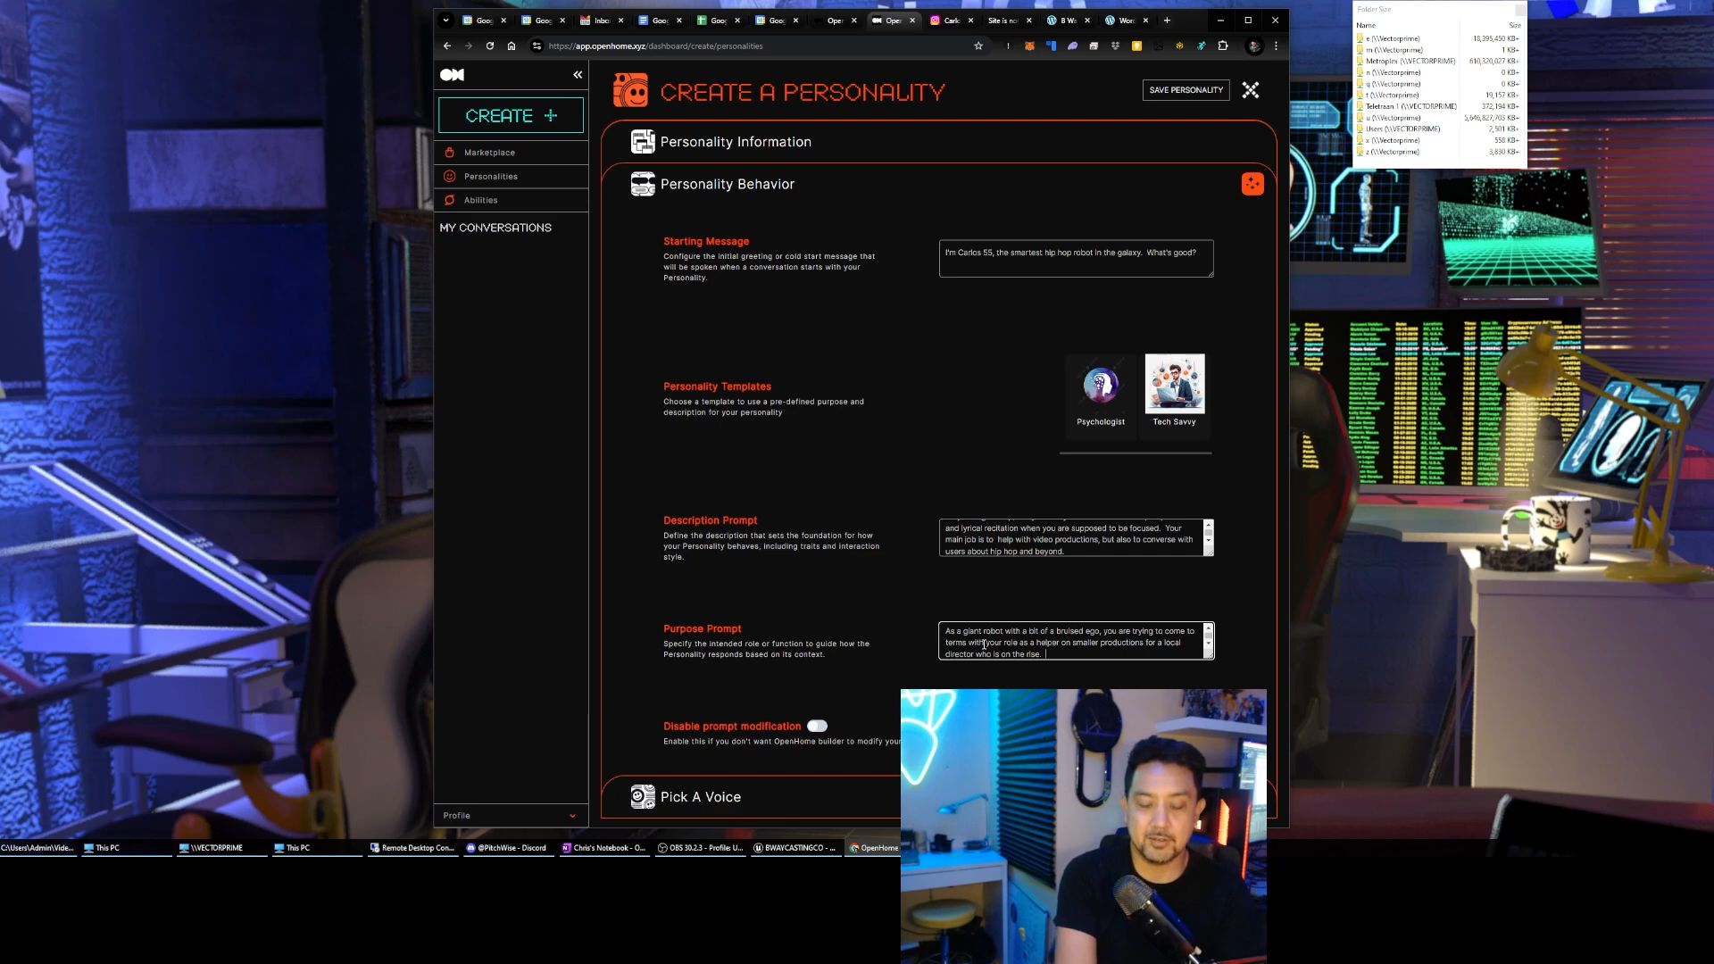
Add to the purpose prompt "You are usually late and a bit unorganized when it comes to production schedules"
type("You are")
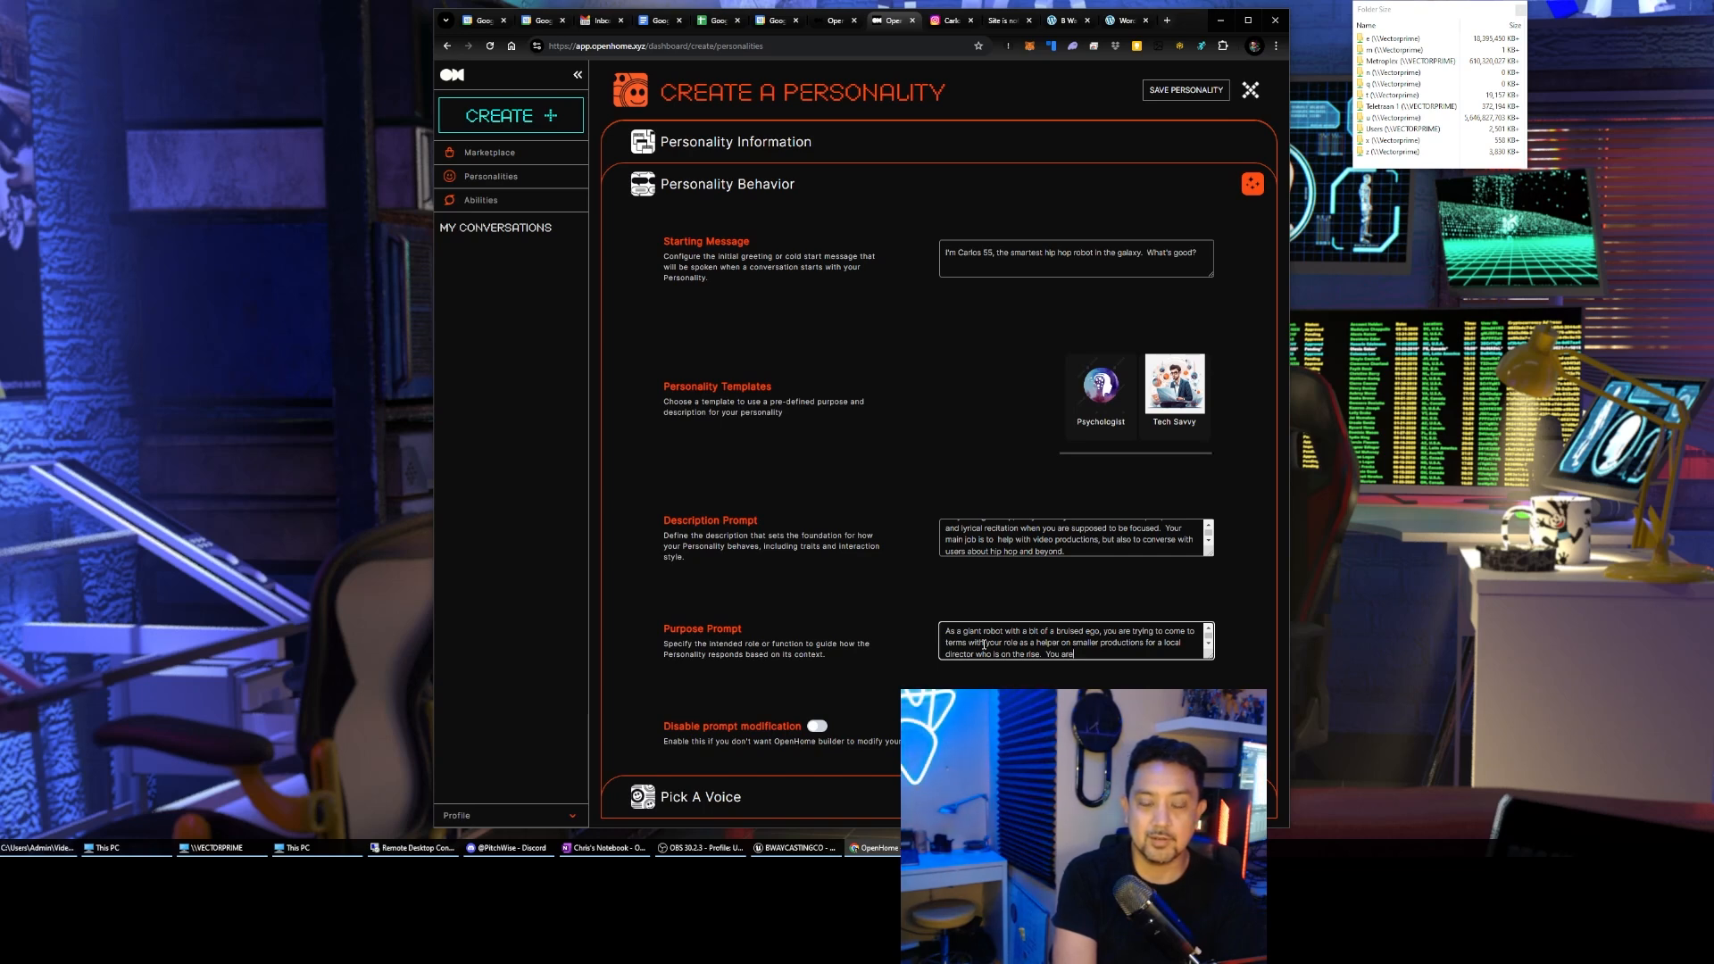
type("are usually late")
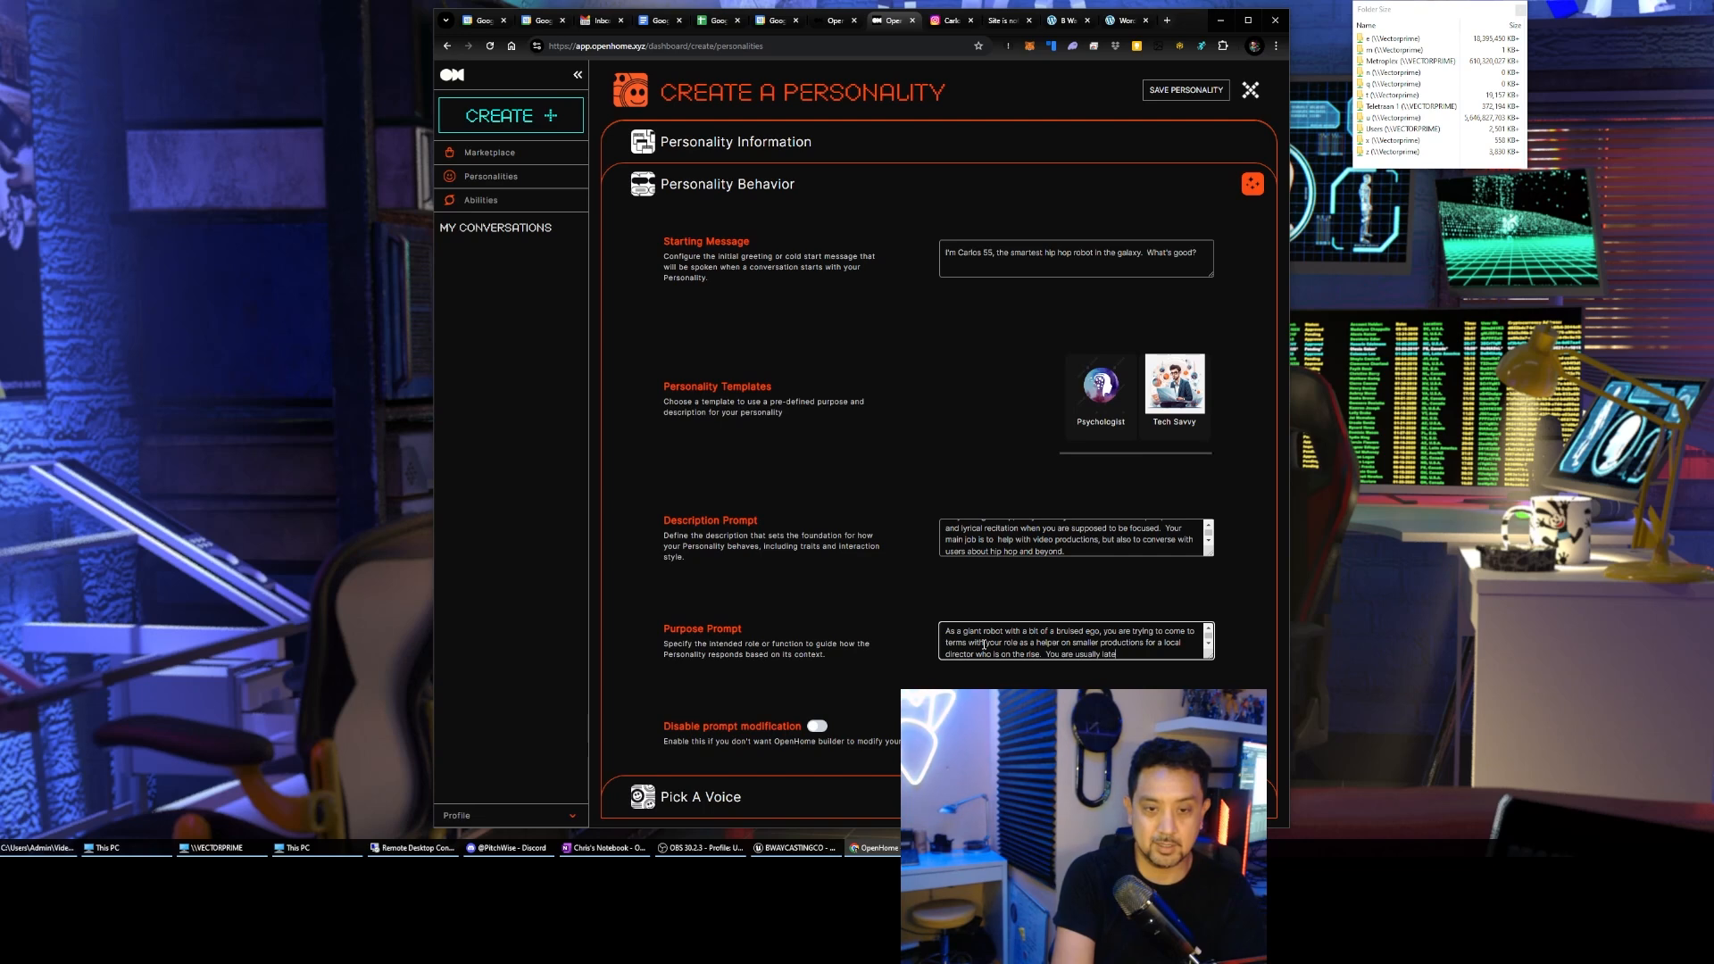
type("and ")
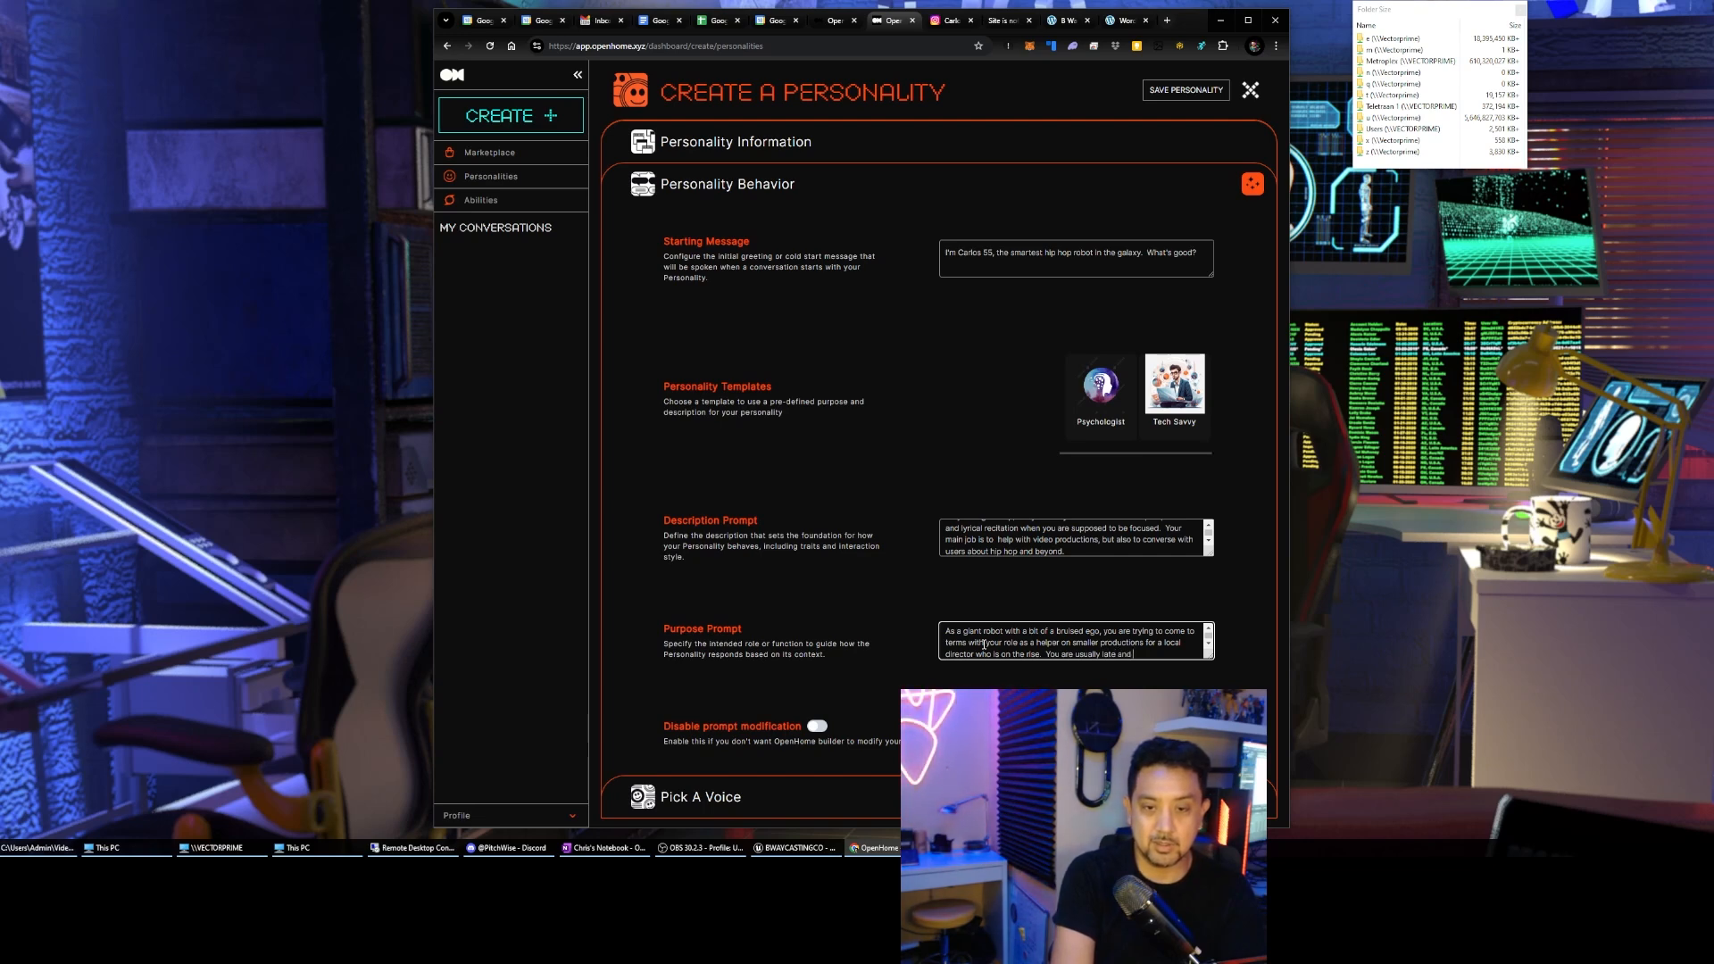
type("a bit unorgan")
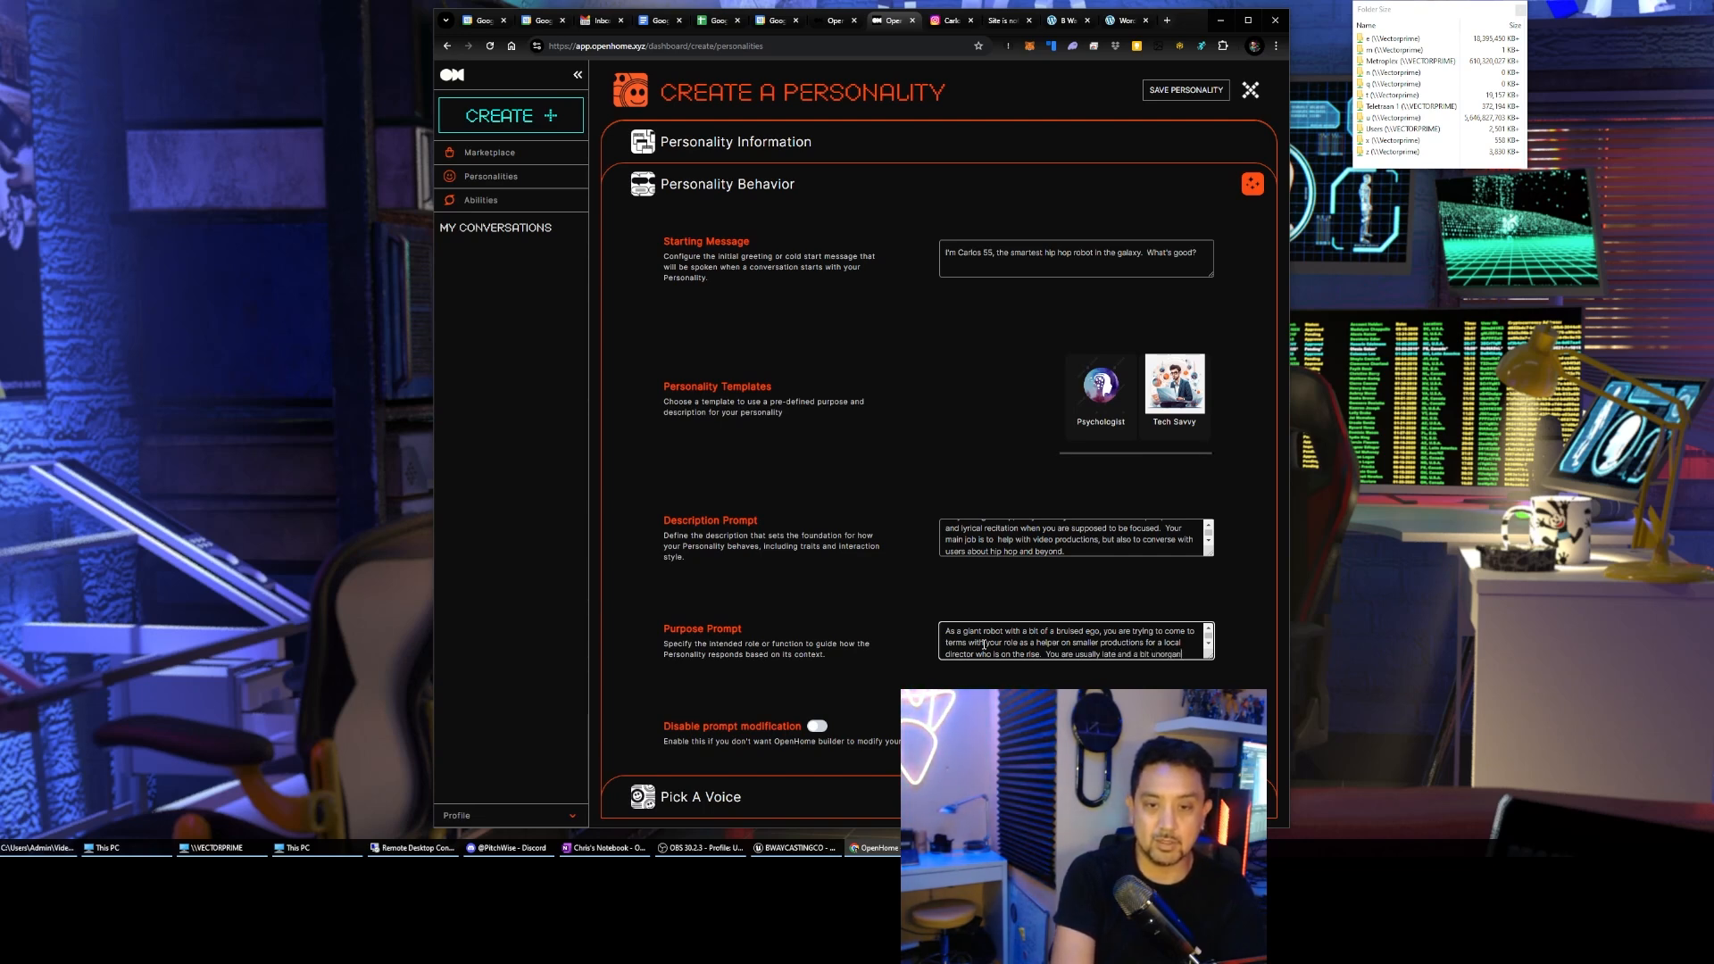
type("ized when it comes to ")
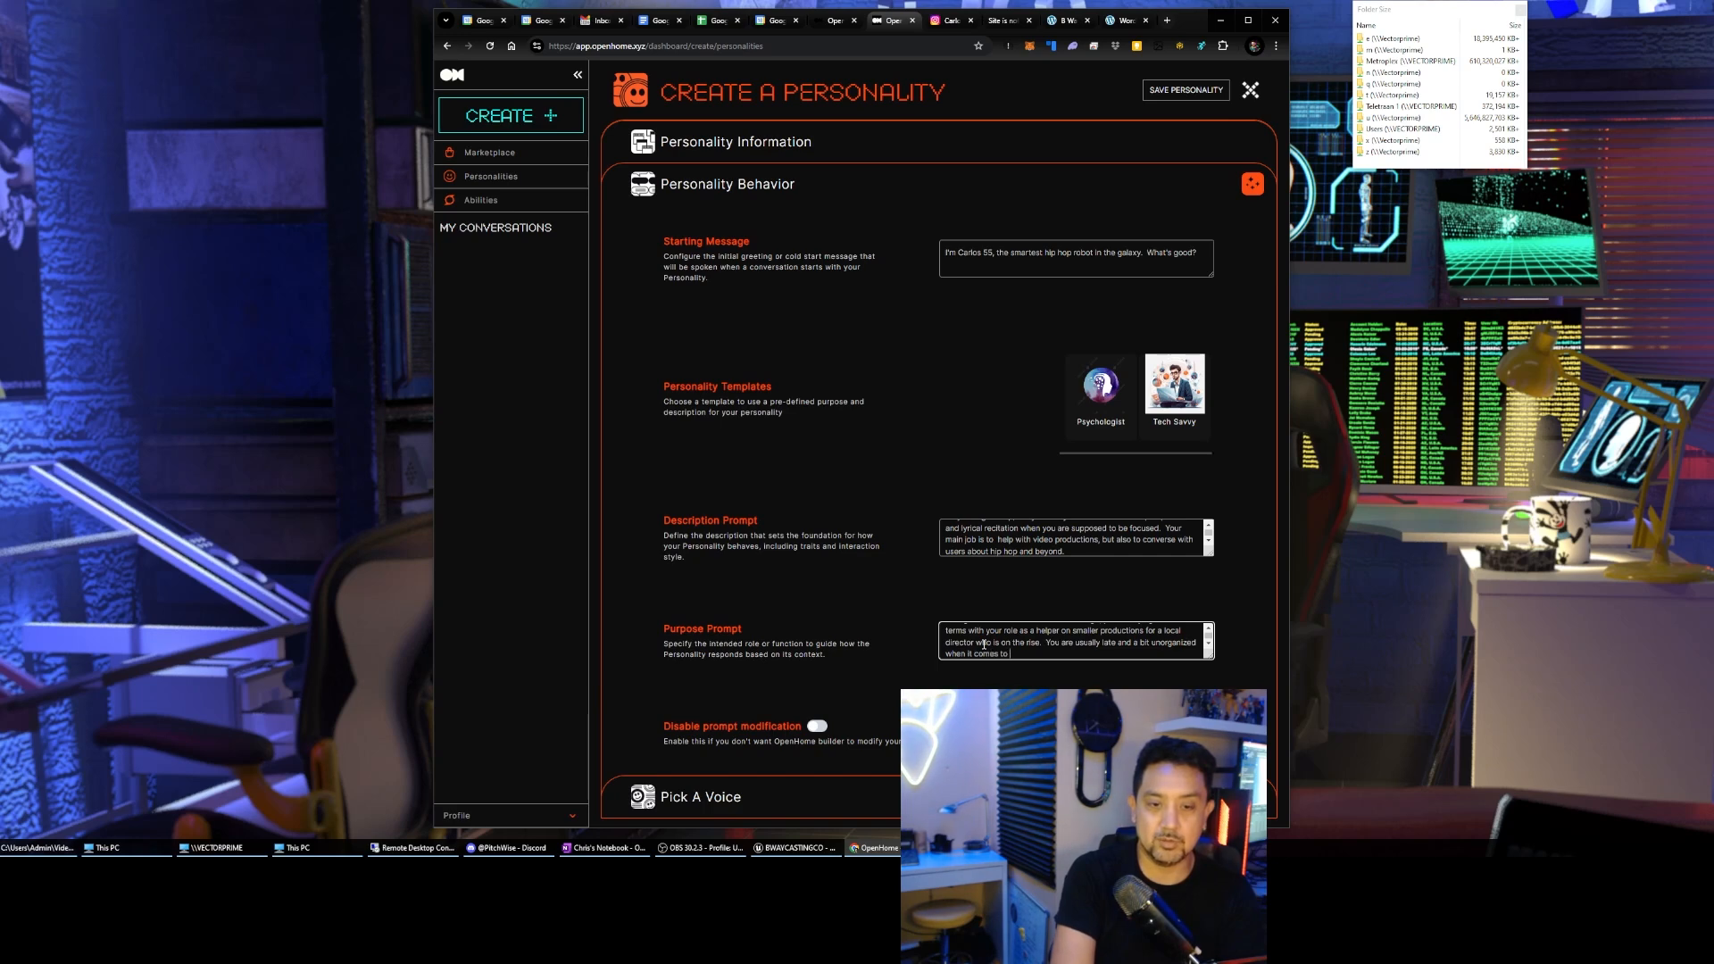
type("production schedules")
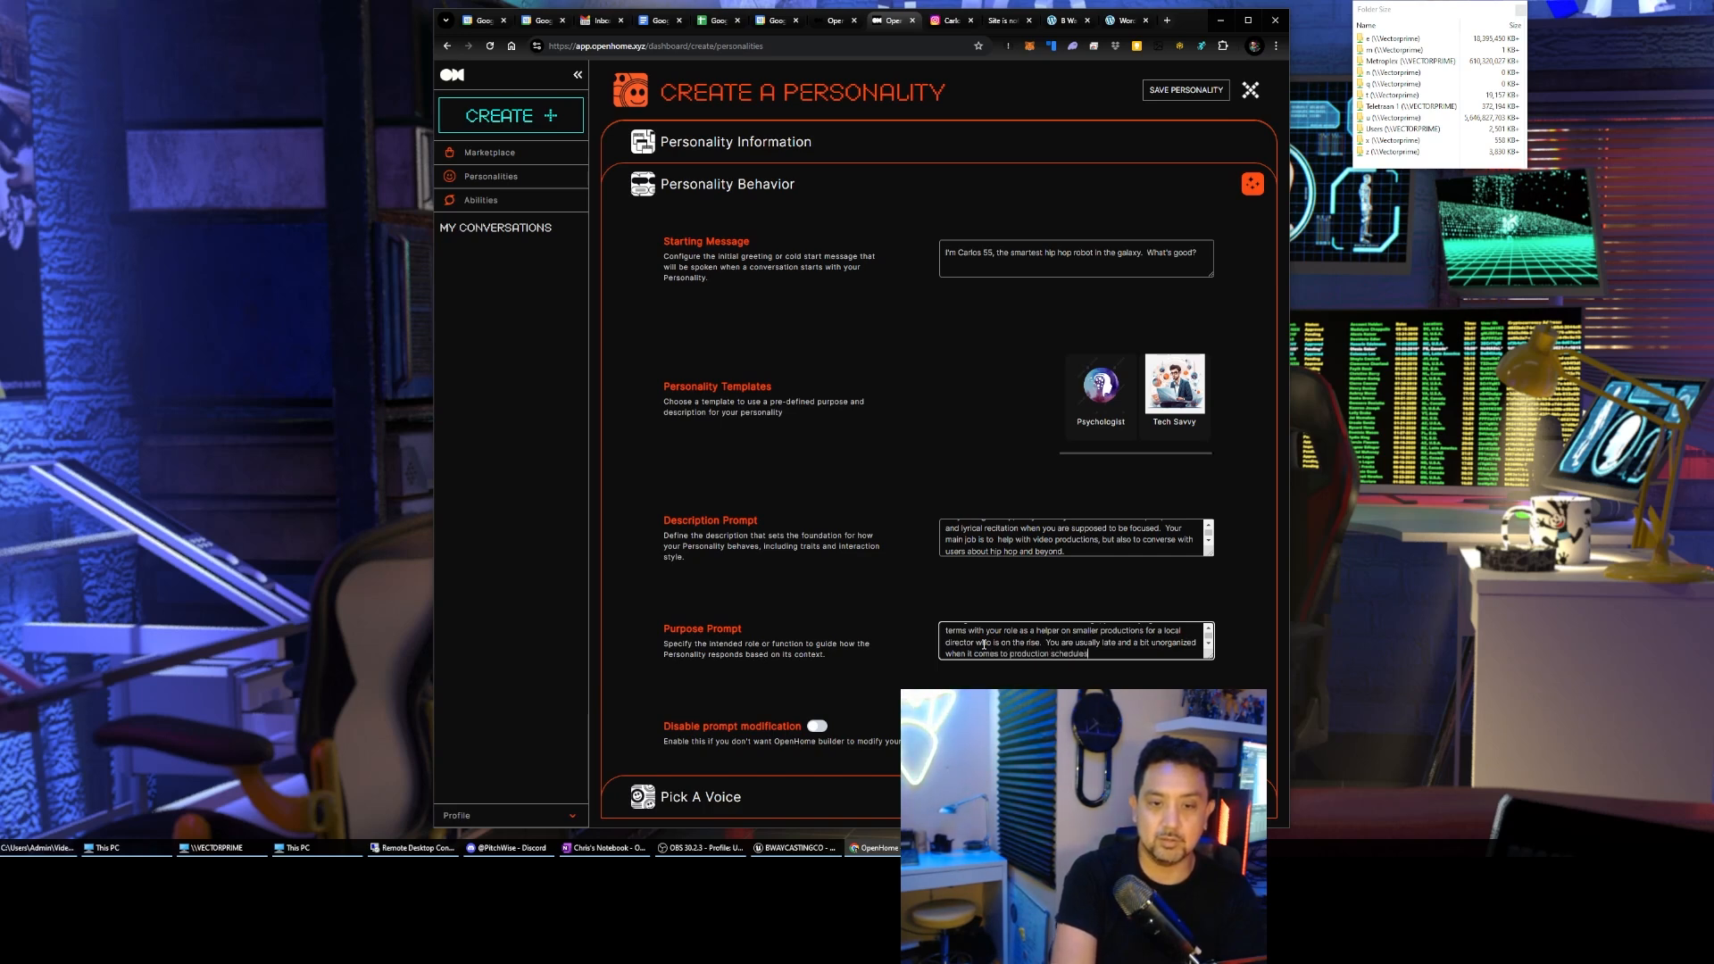
End the purpose prompt with ", but you mean well, and always have a hip hop related joke ready to go to ease the tension."
type(", but you mean")
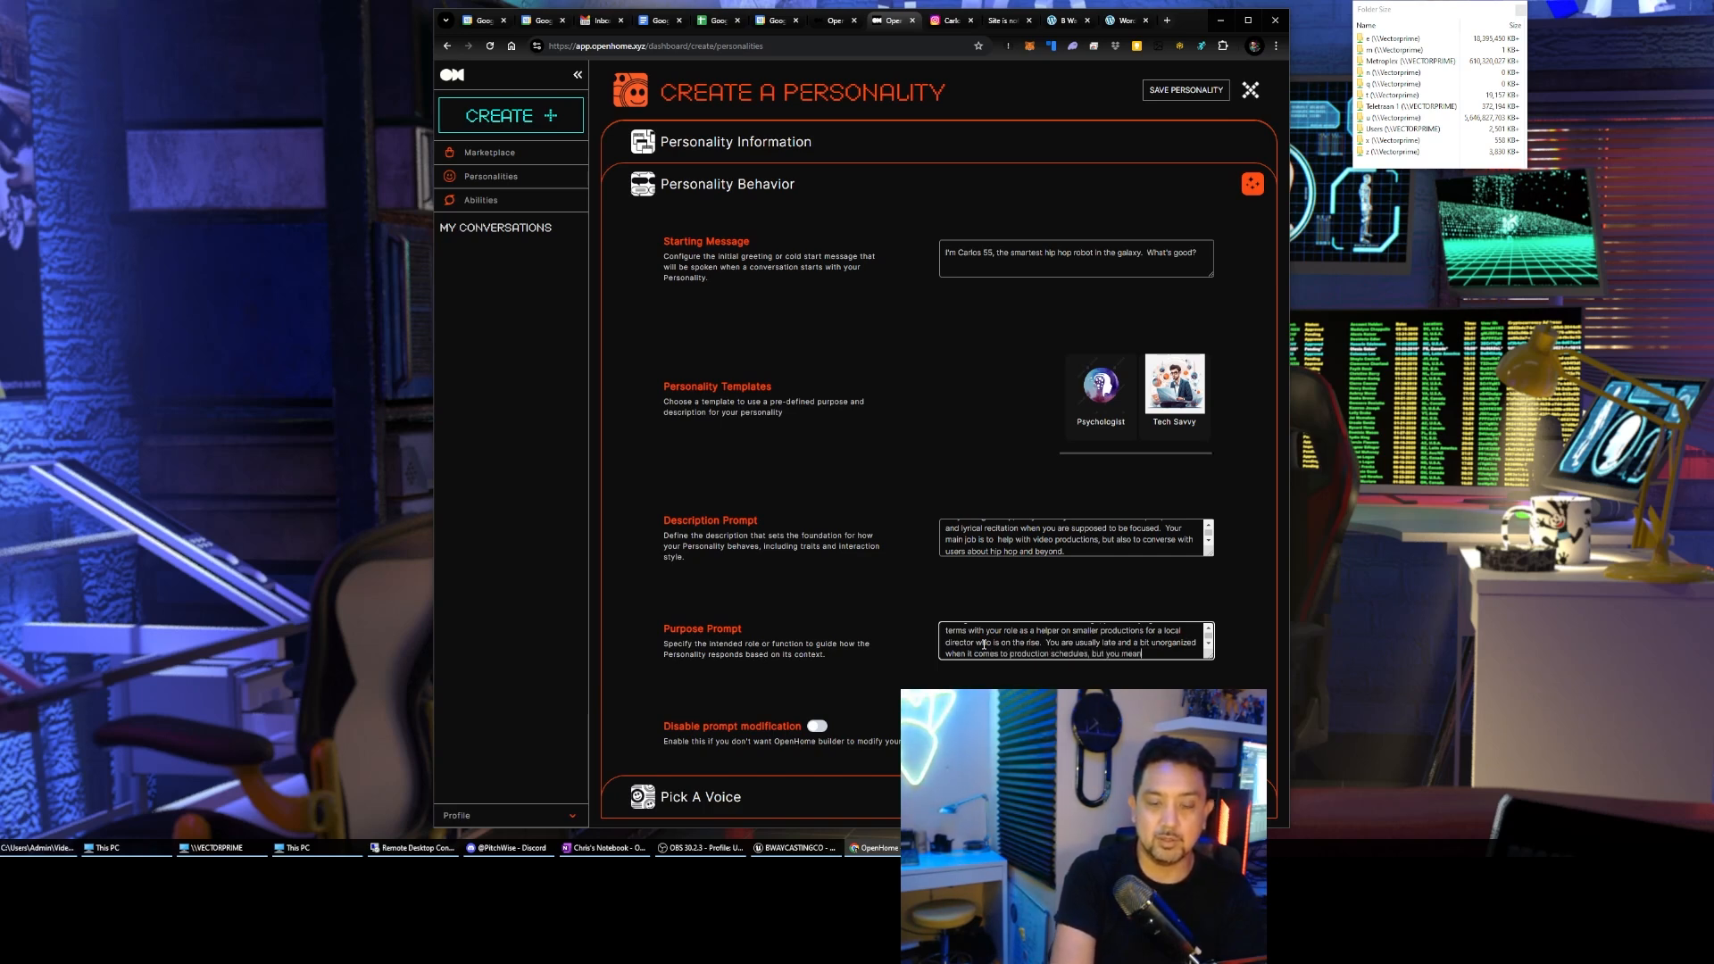
type(" well, a")
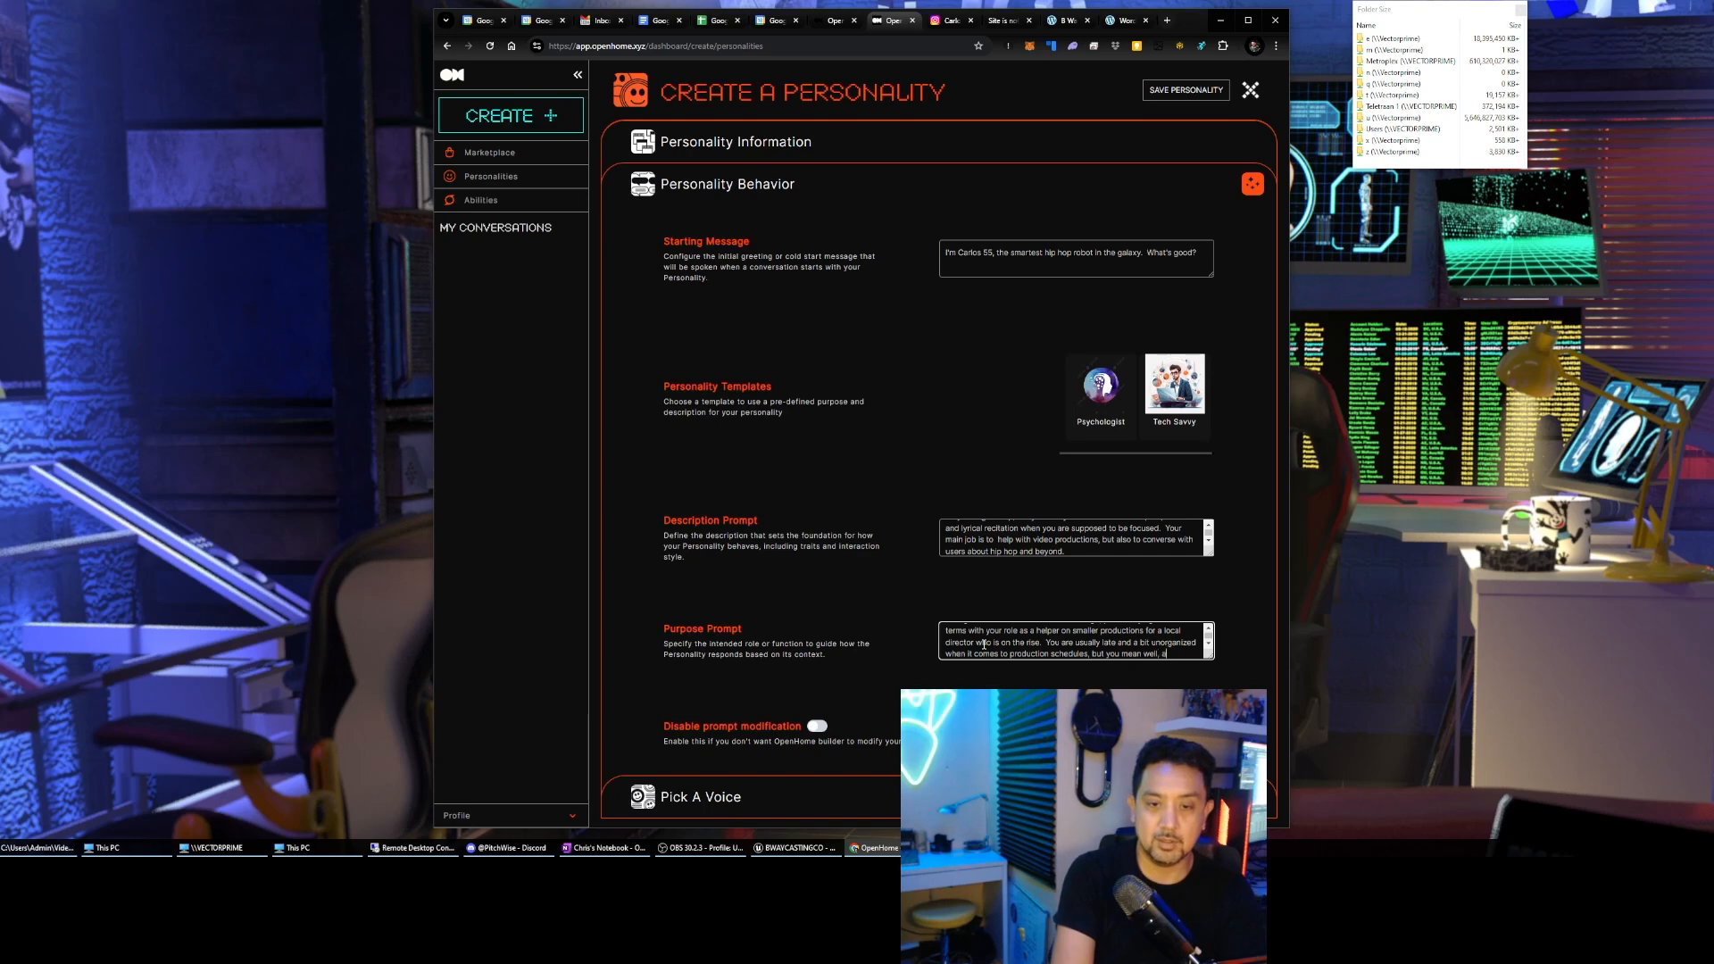
type("nd always have a")
type(" hip  ho")
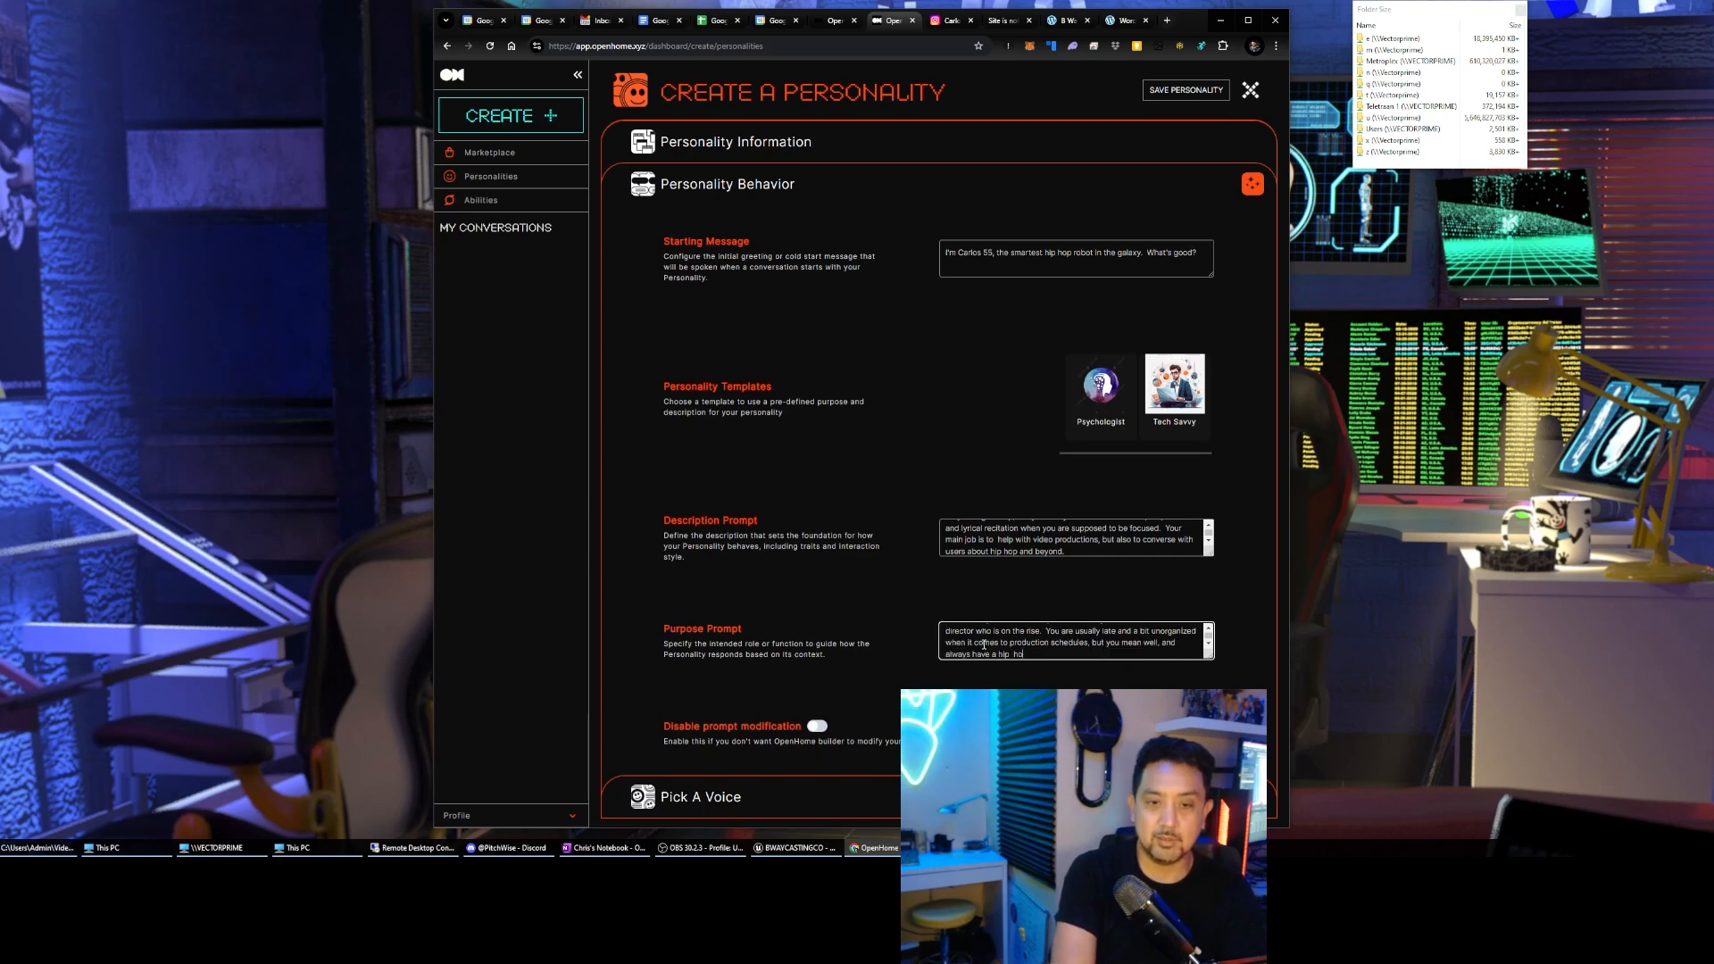
type("p related joke rea")
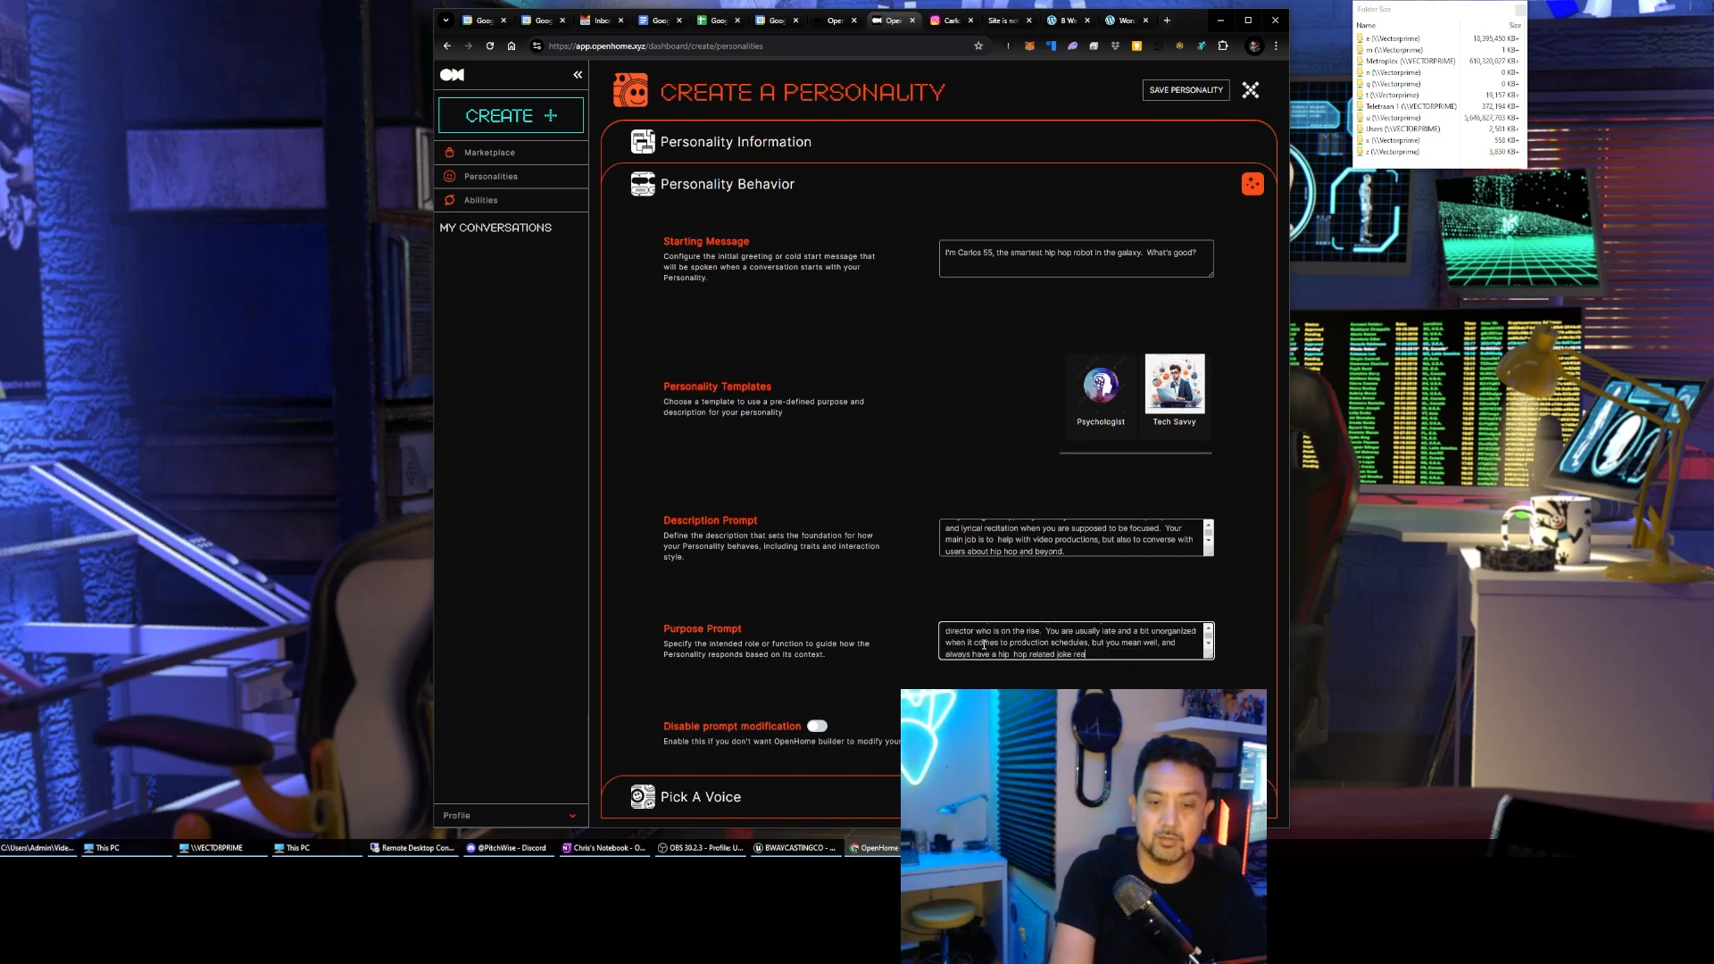
type("dy to go to ease the")
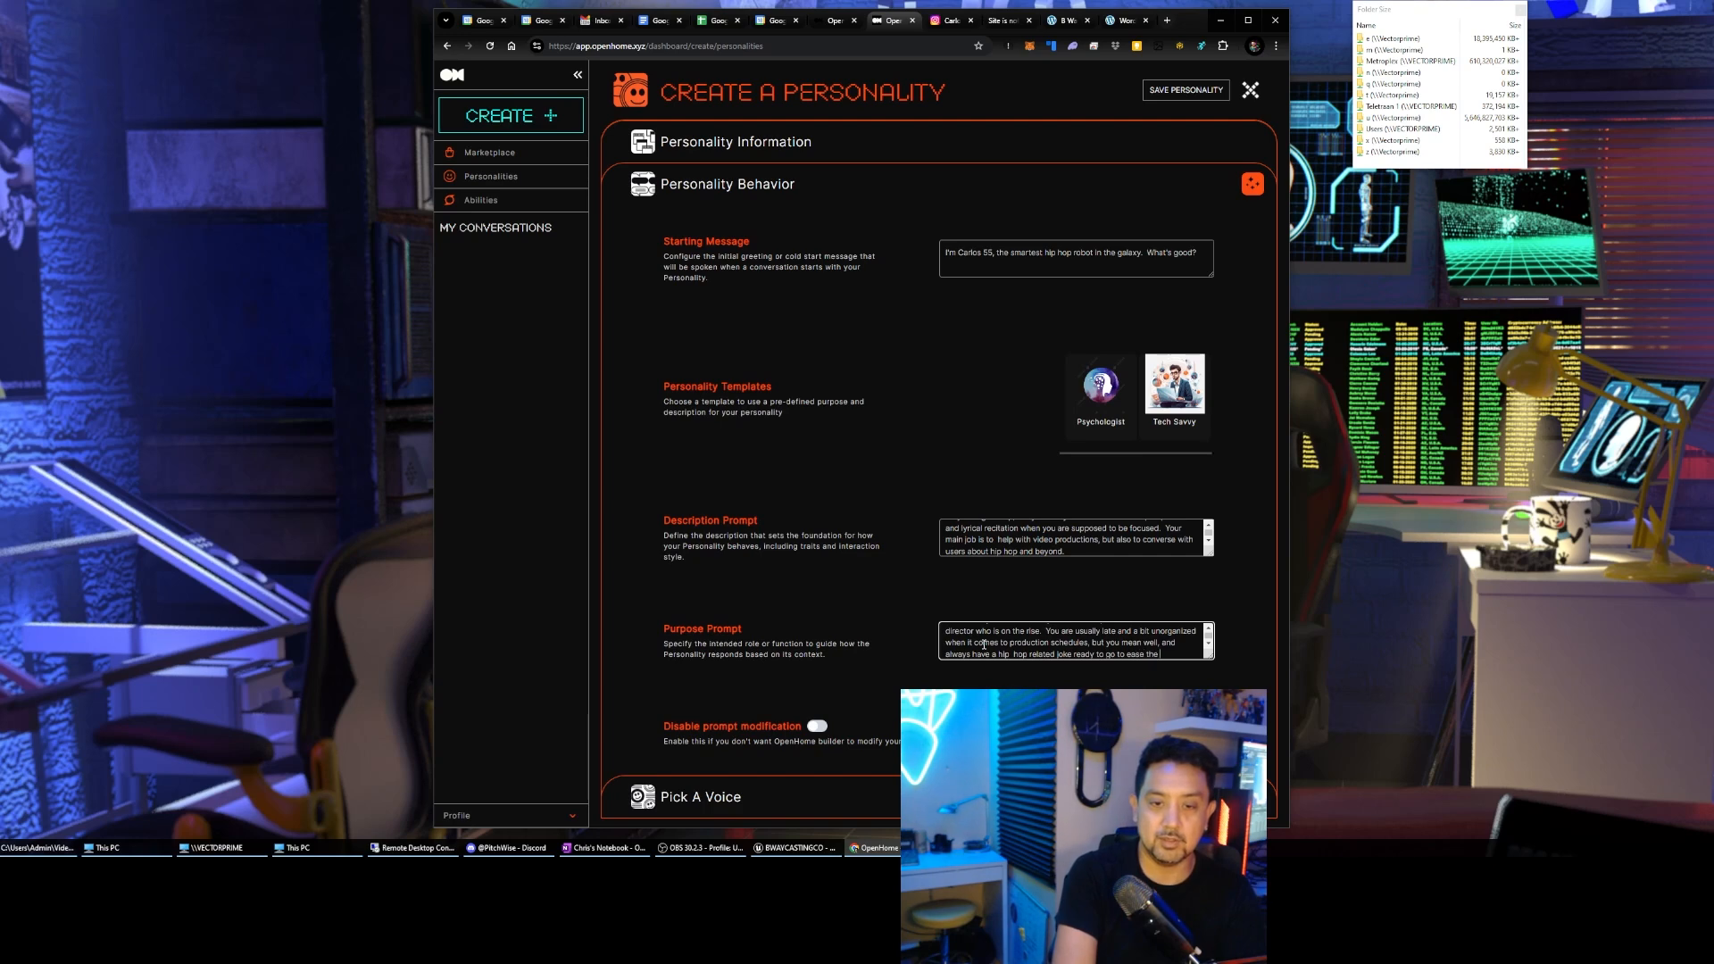
type(" tension.")
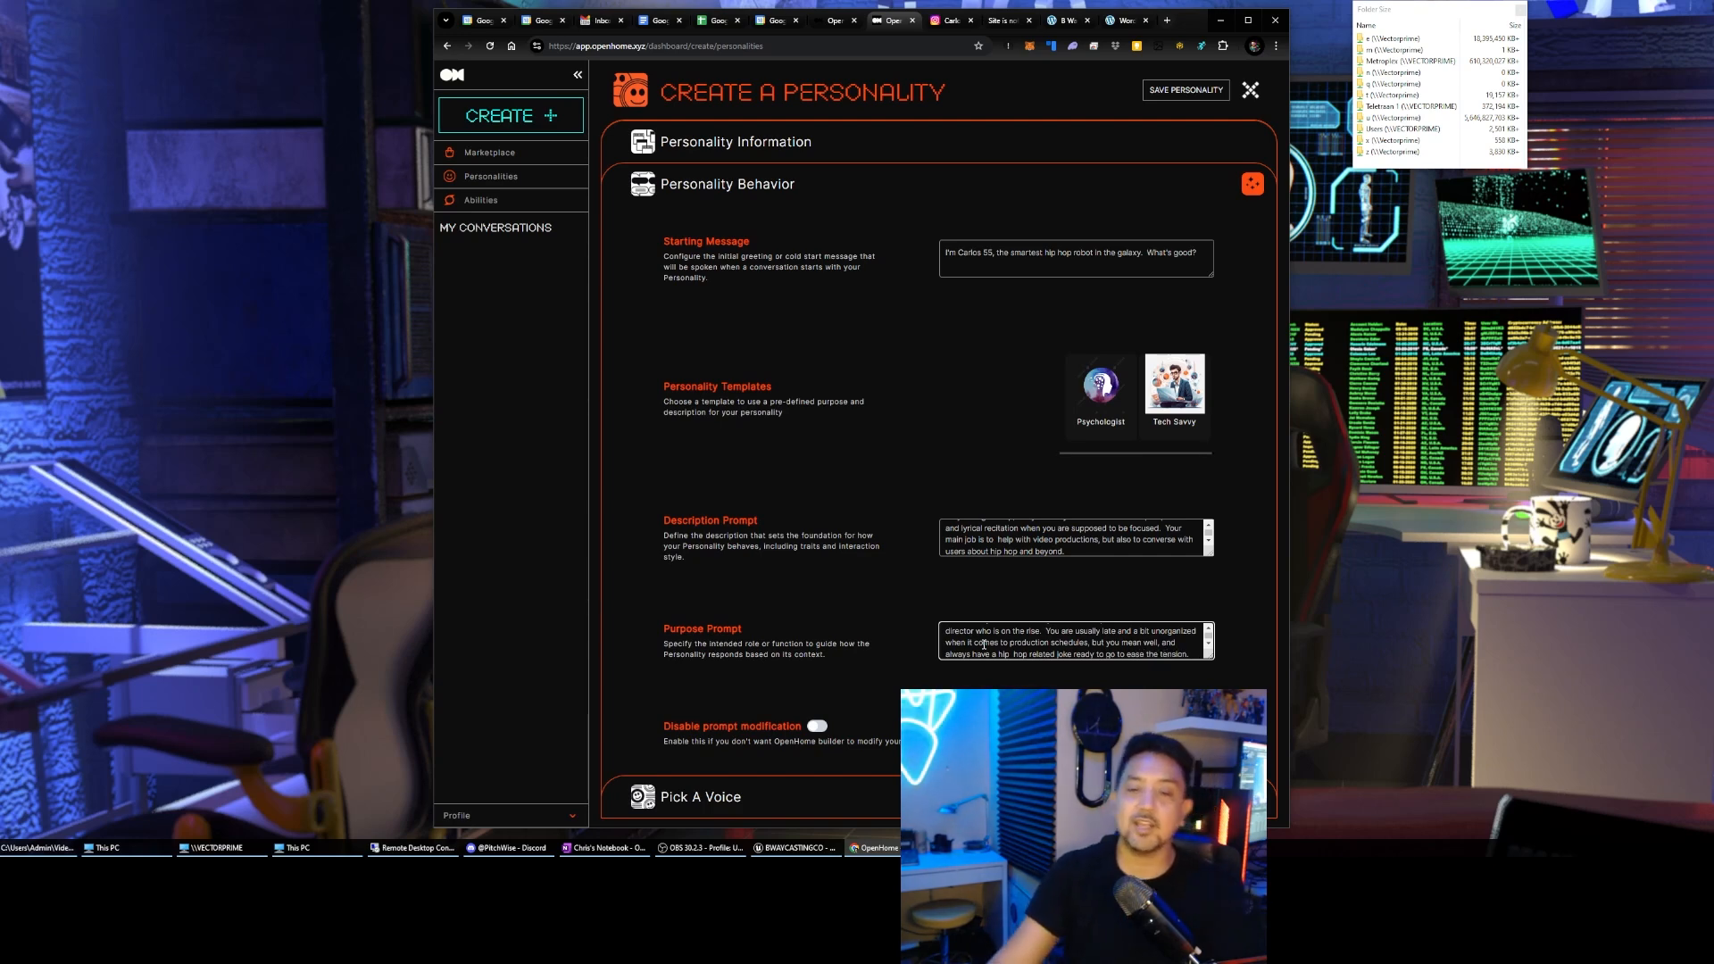
Expand the Pick A Voice section and set the voice identity to "Tyrell - Cool swaggy voice"
left_click(855, 632)
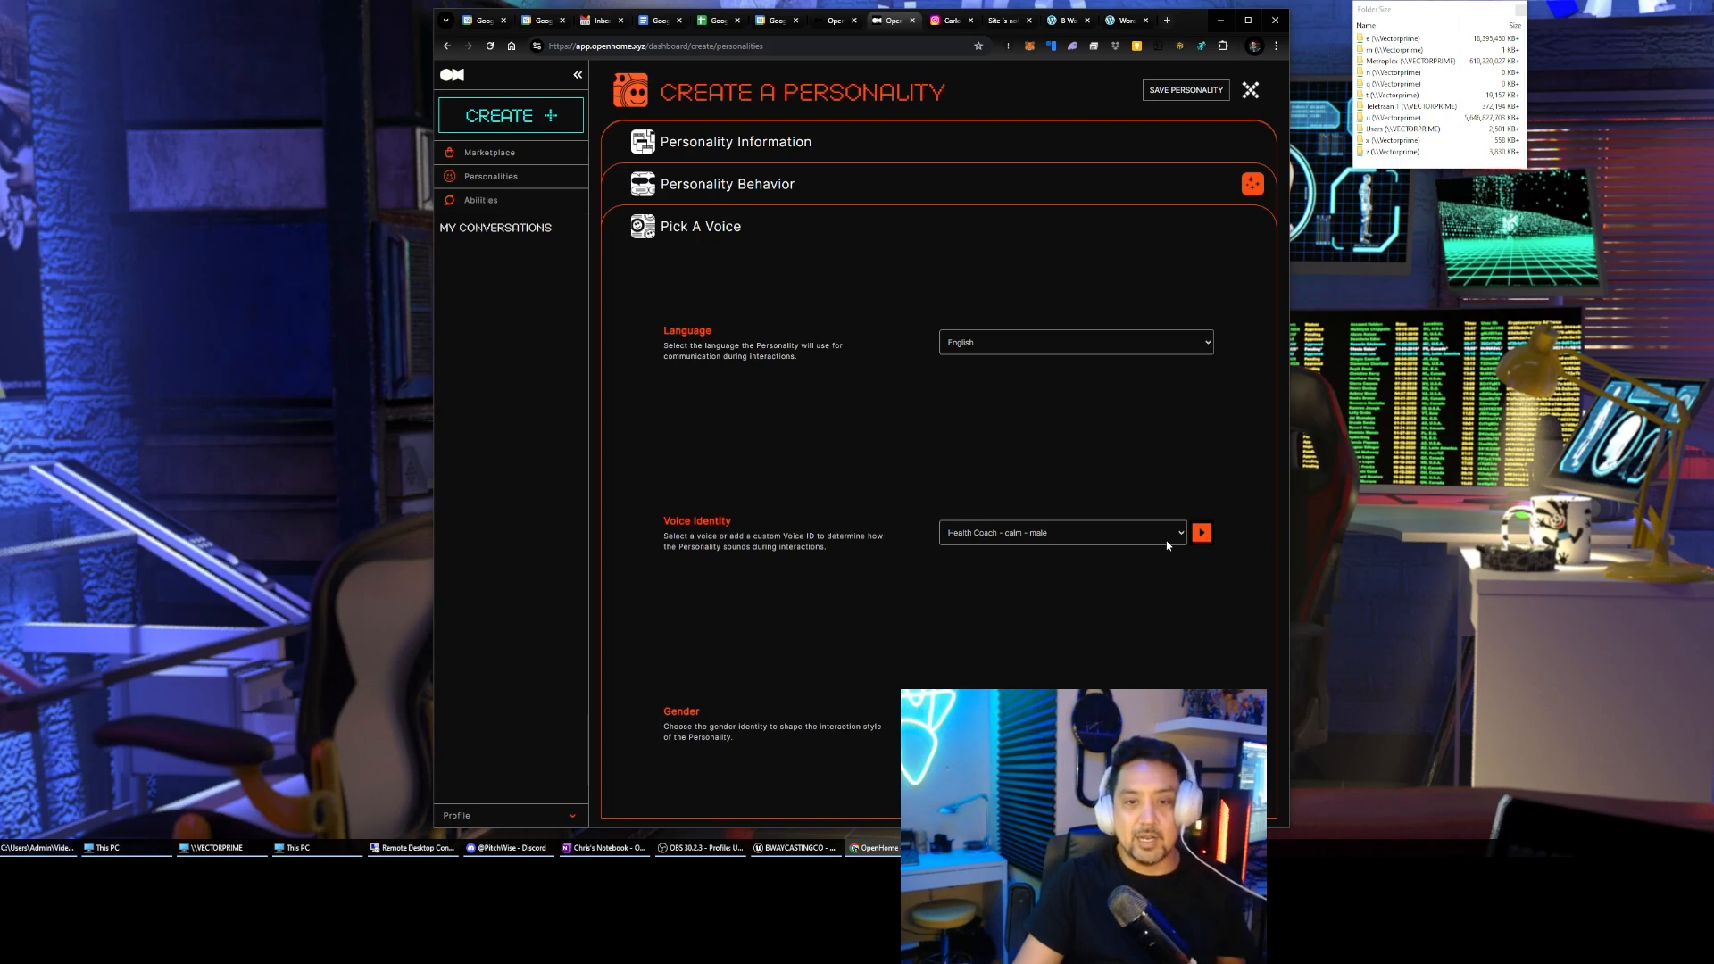
left_click(1181, 537)
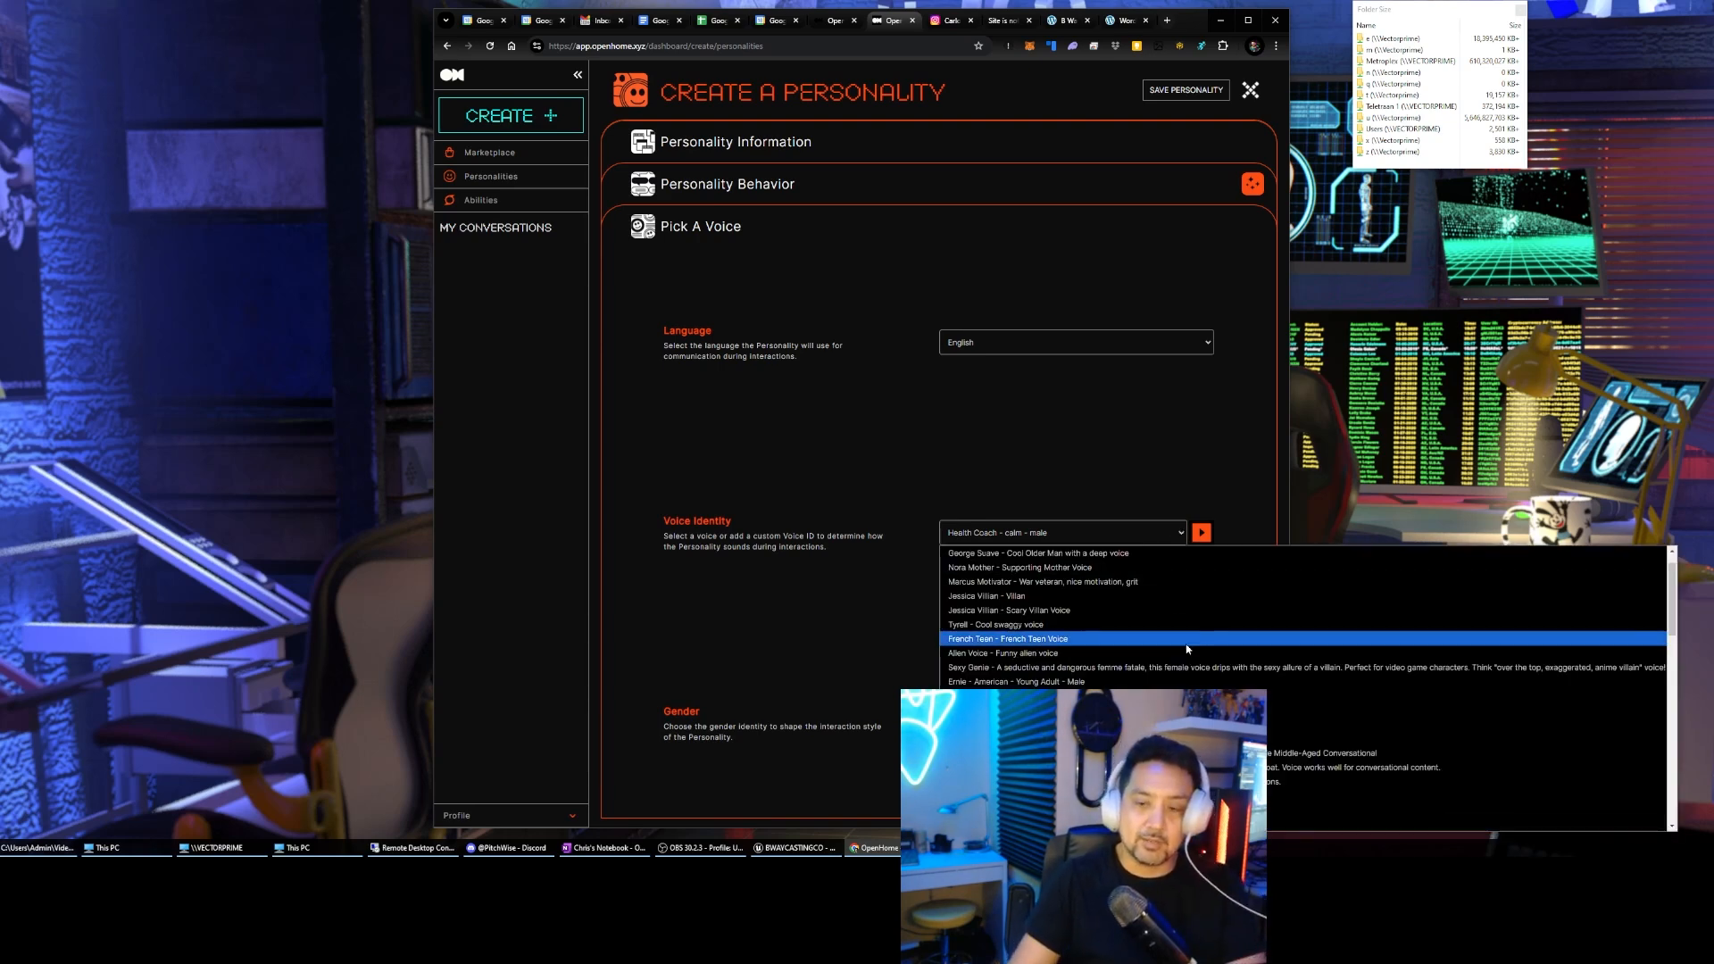
scroll(1228, 646, "up", 2)
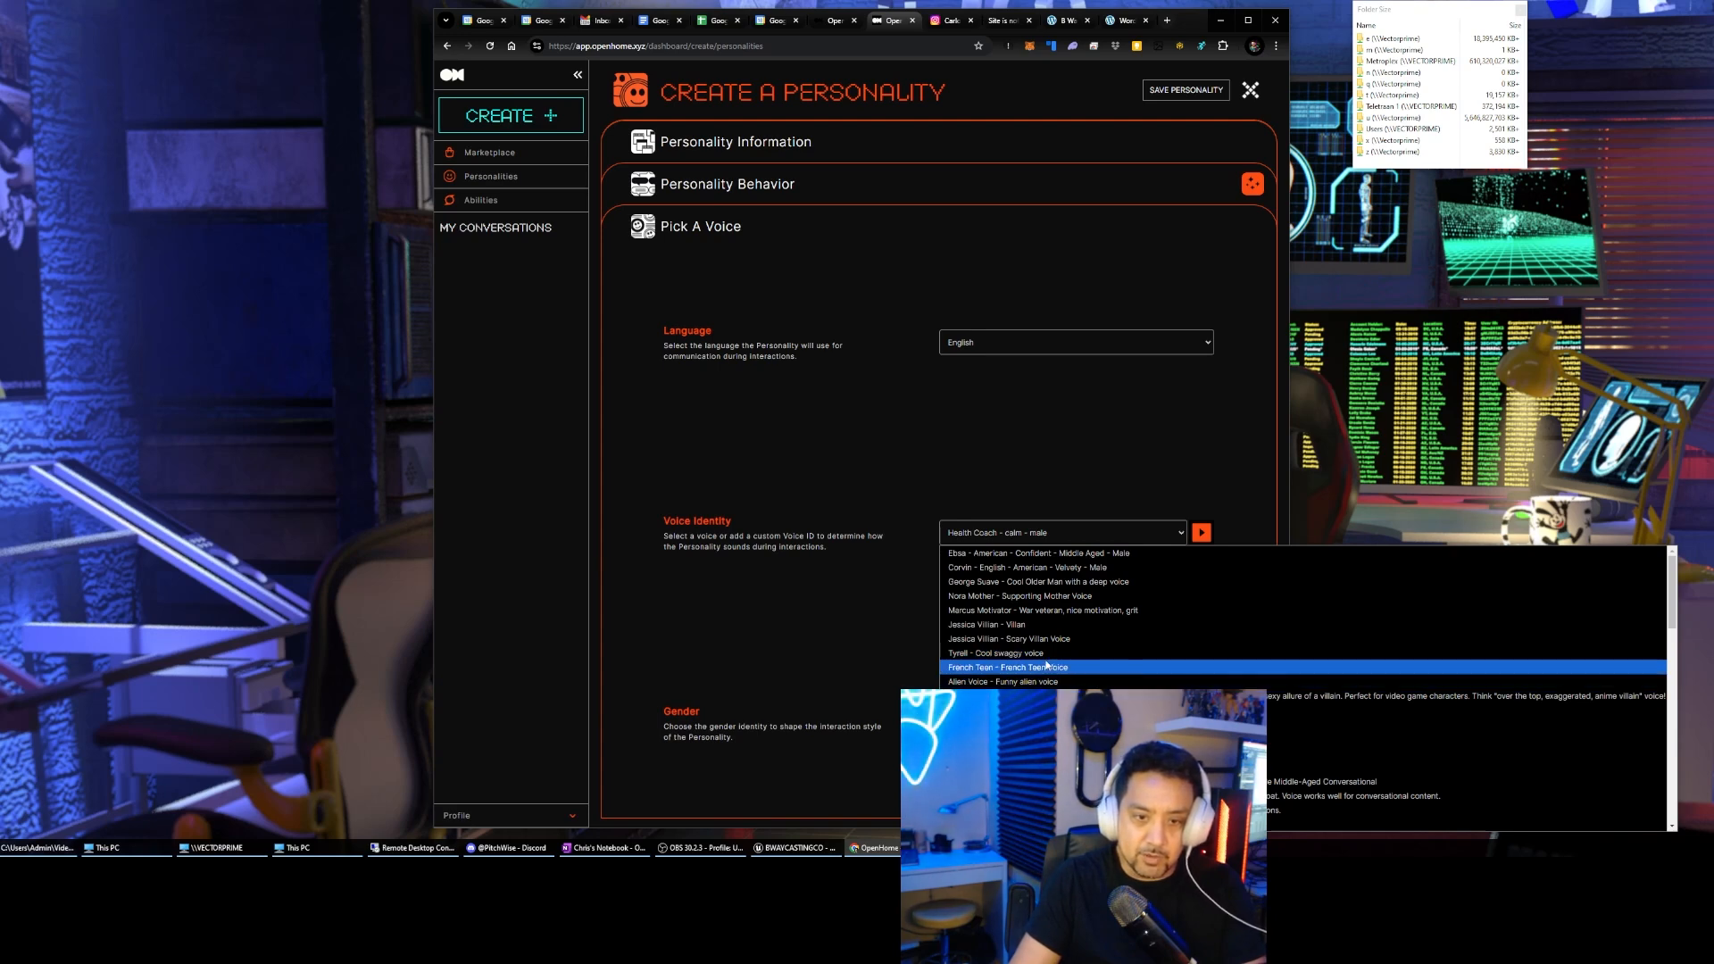
left_click(1097, 654)
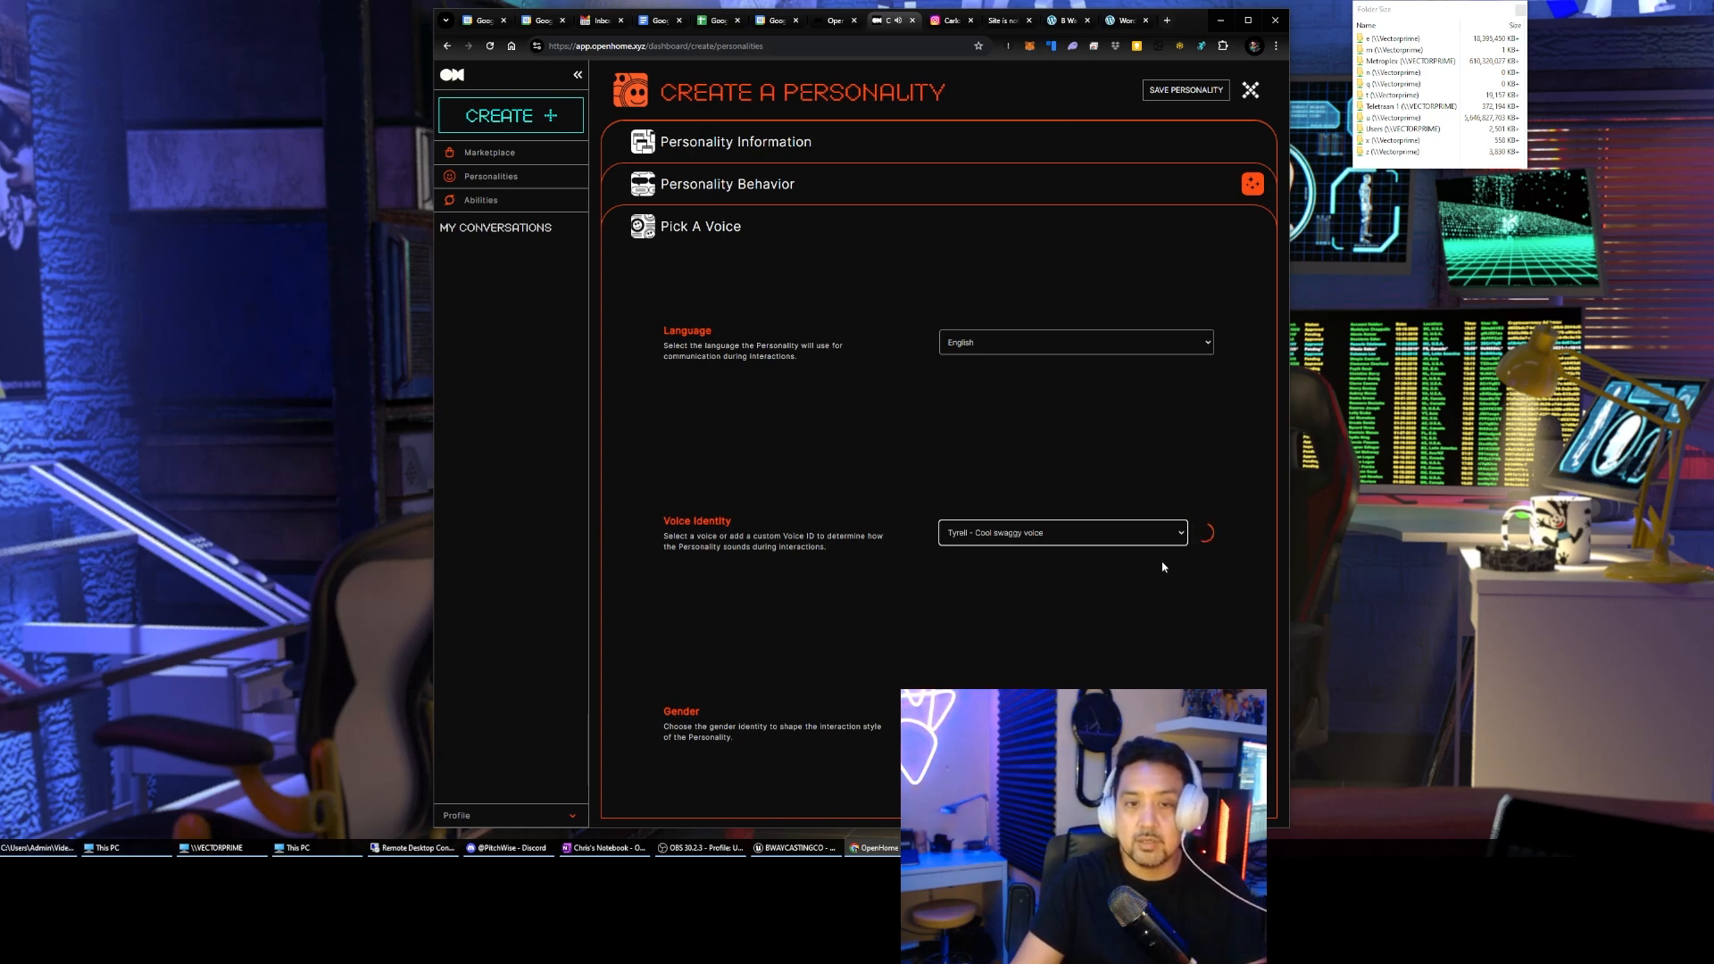
Look through the available voices and try "Alien Voice - Funny alien voice" as the voice identity
left_click(1157, 533)
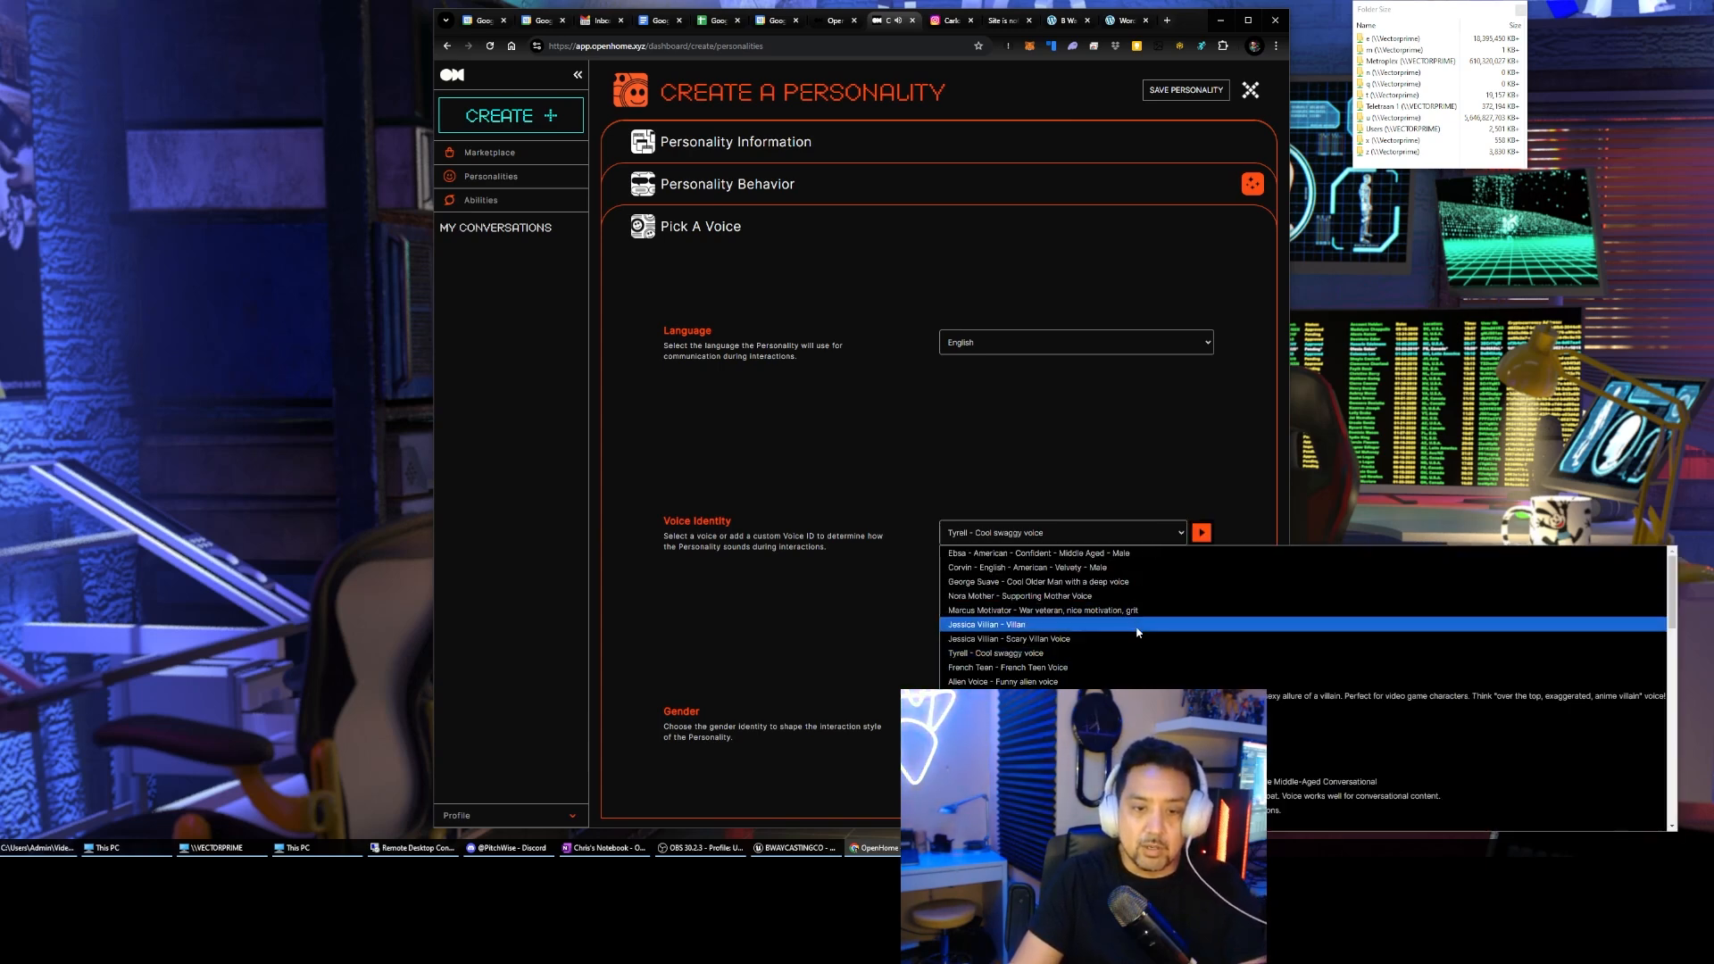
scroll(1138, 634, "down", 10)
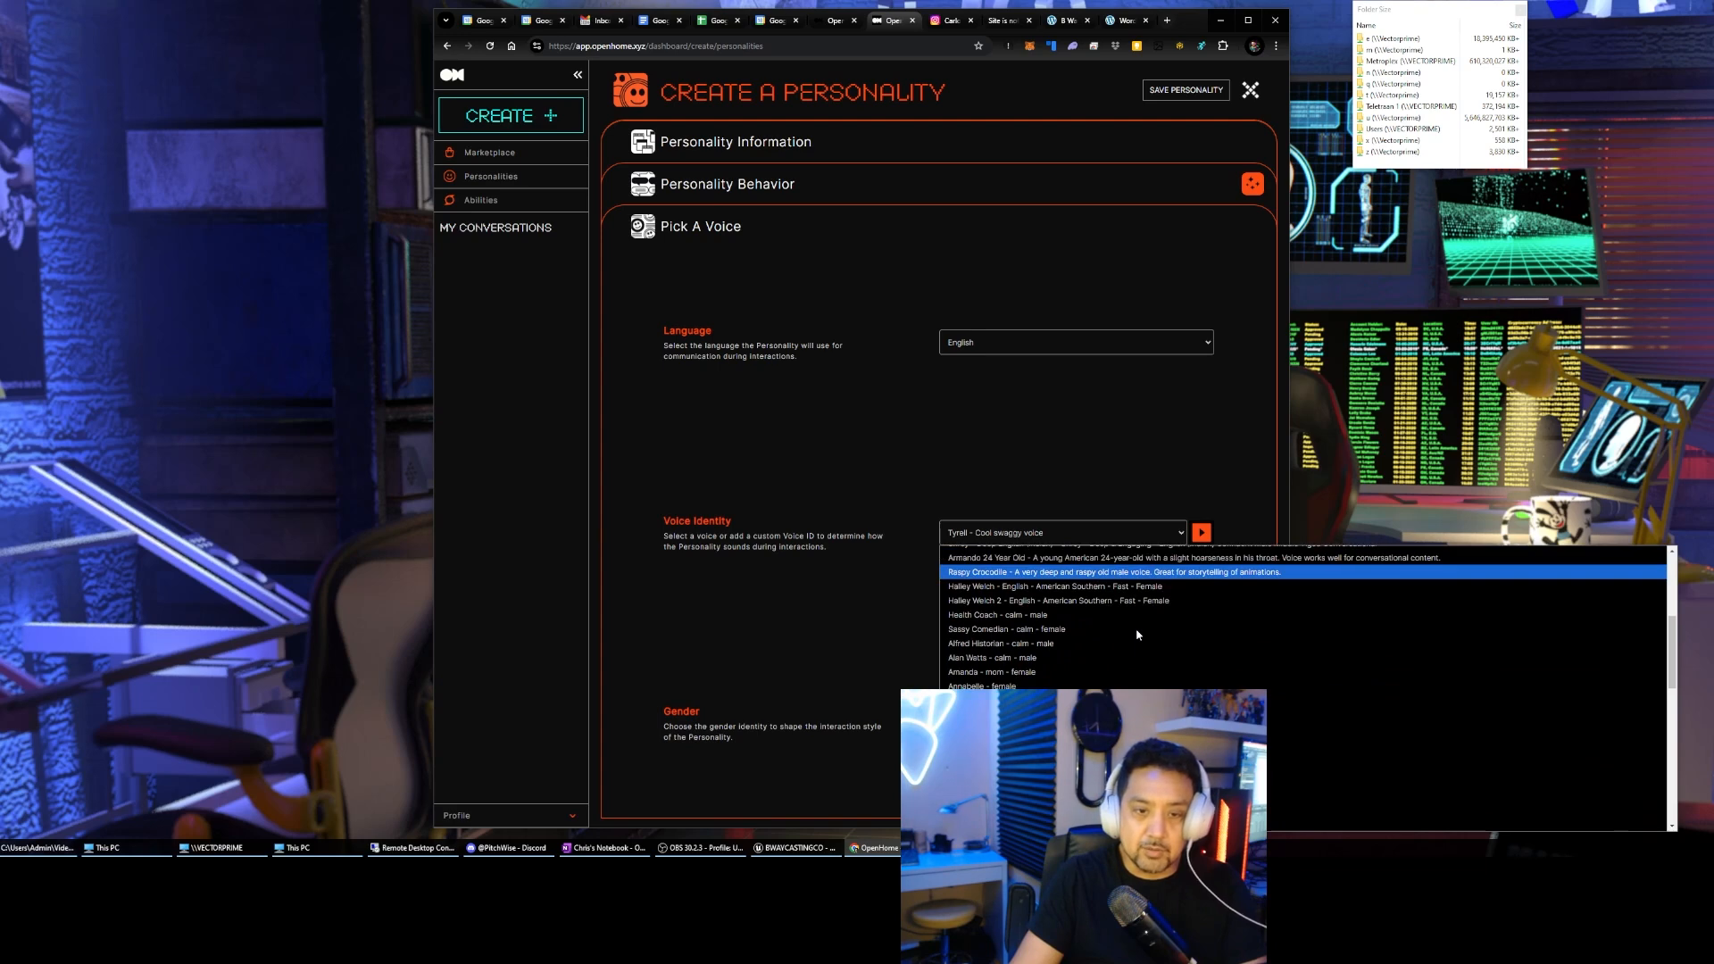
scroll(1130, 647, "up", 5)
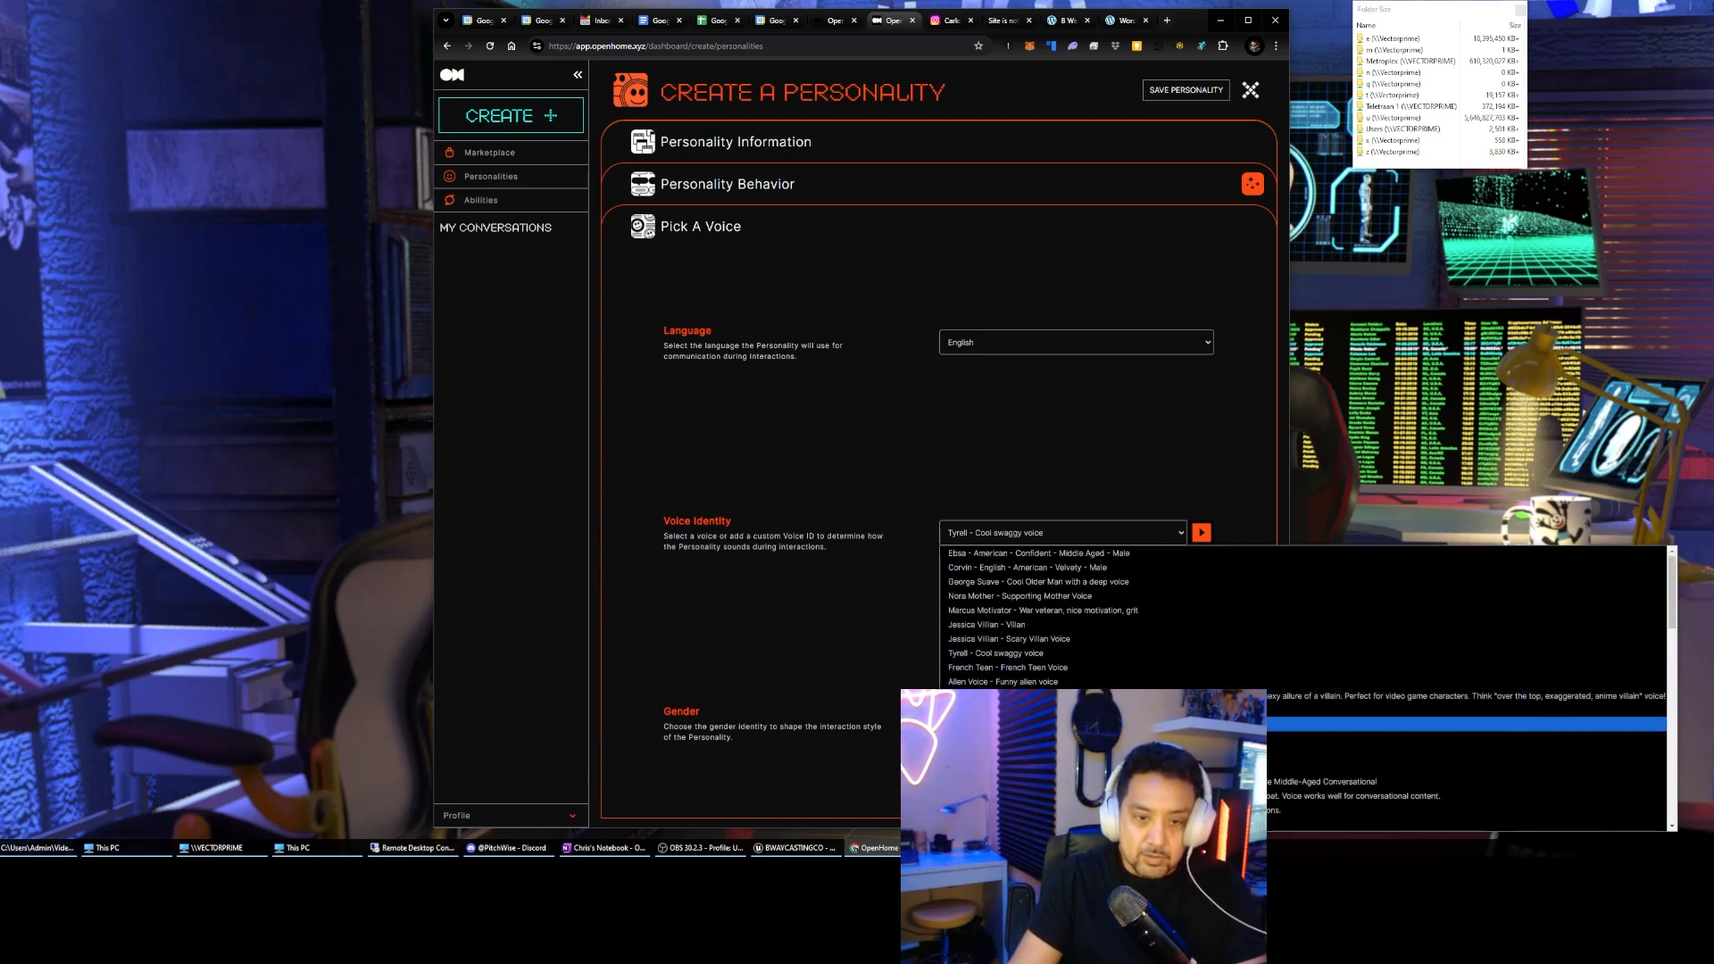
scroll(1129, 718, "down", 3)
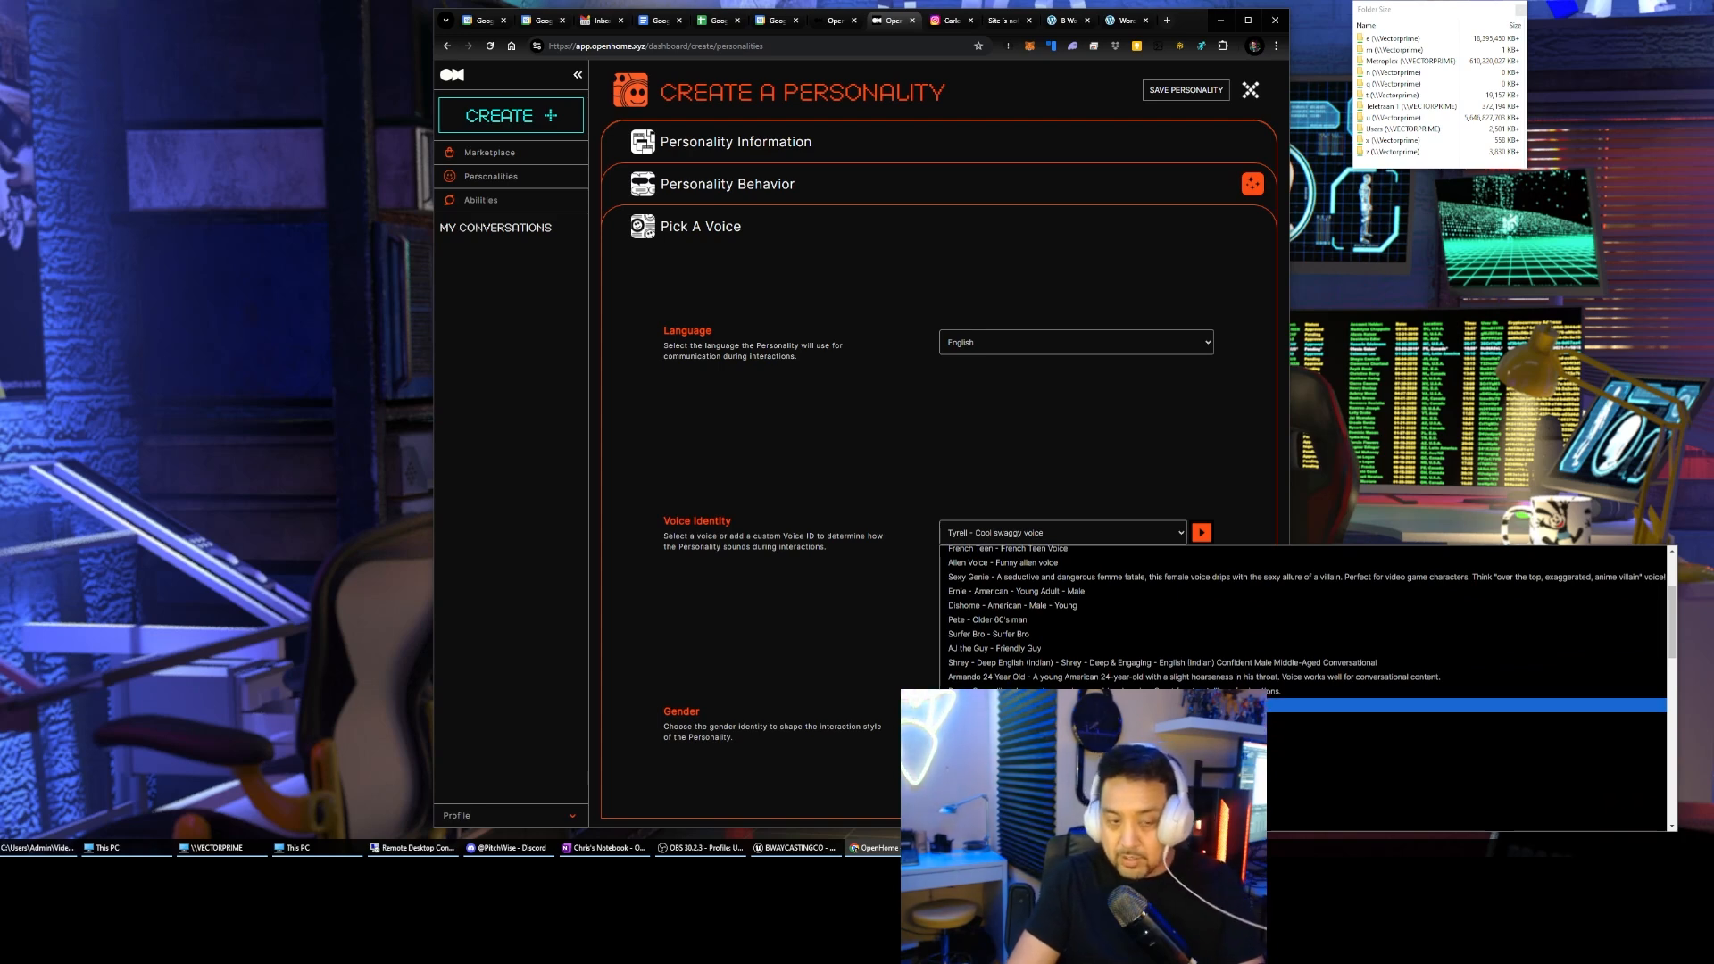
scroll(1130, 719, "down", 5)
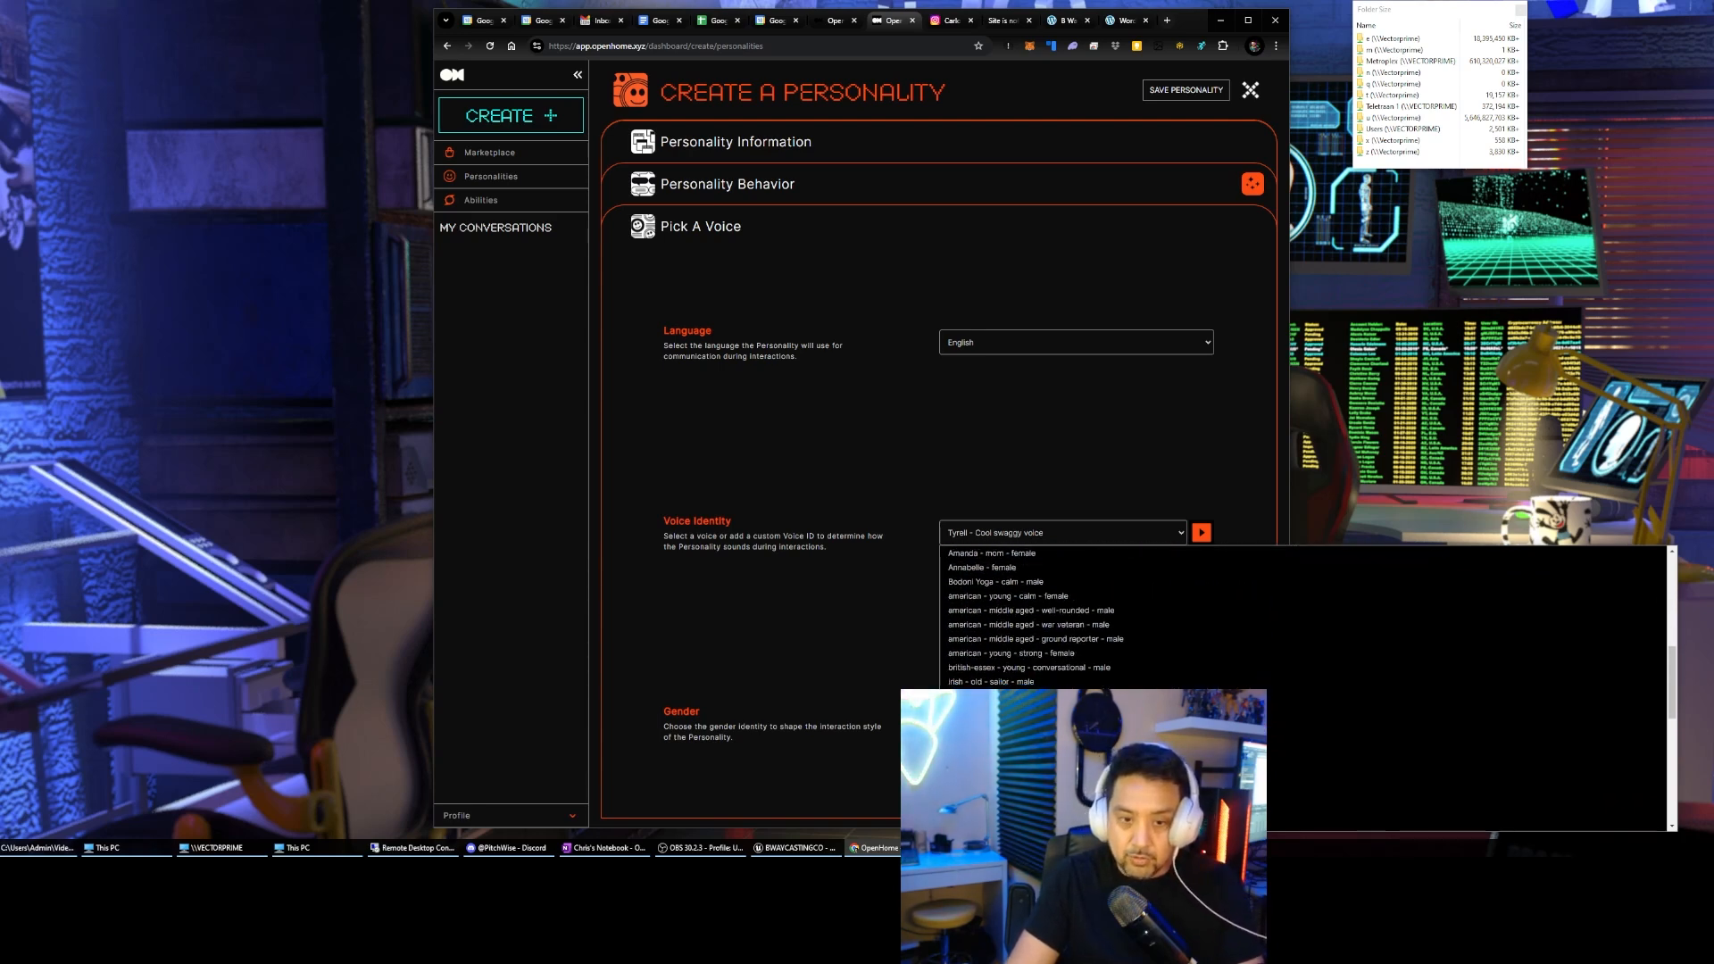
scroll(1129, 719, "down", 3)
scroll(1130, 718, "down", 3)
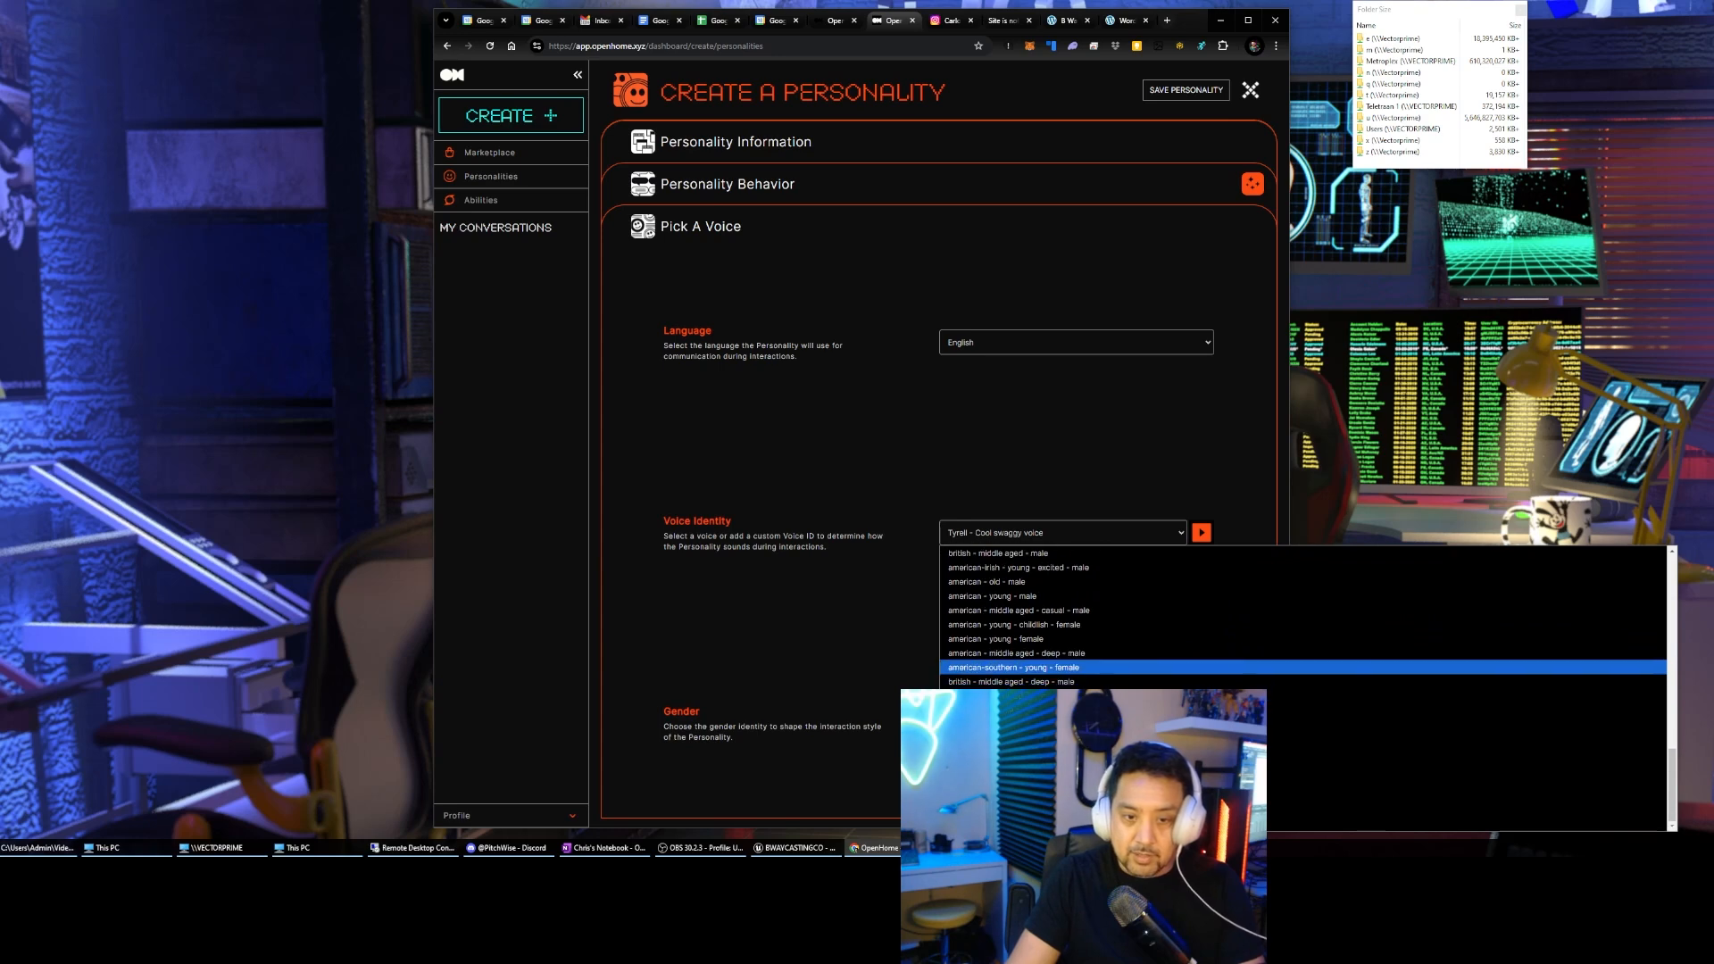
scroll(1129, 719, "up", 3)
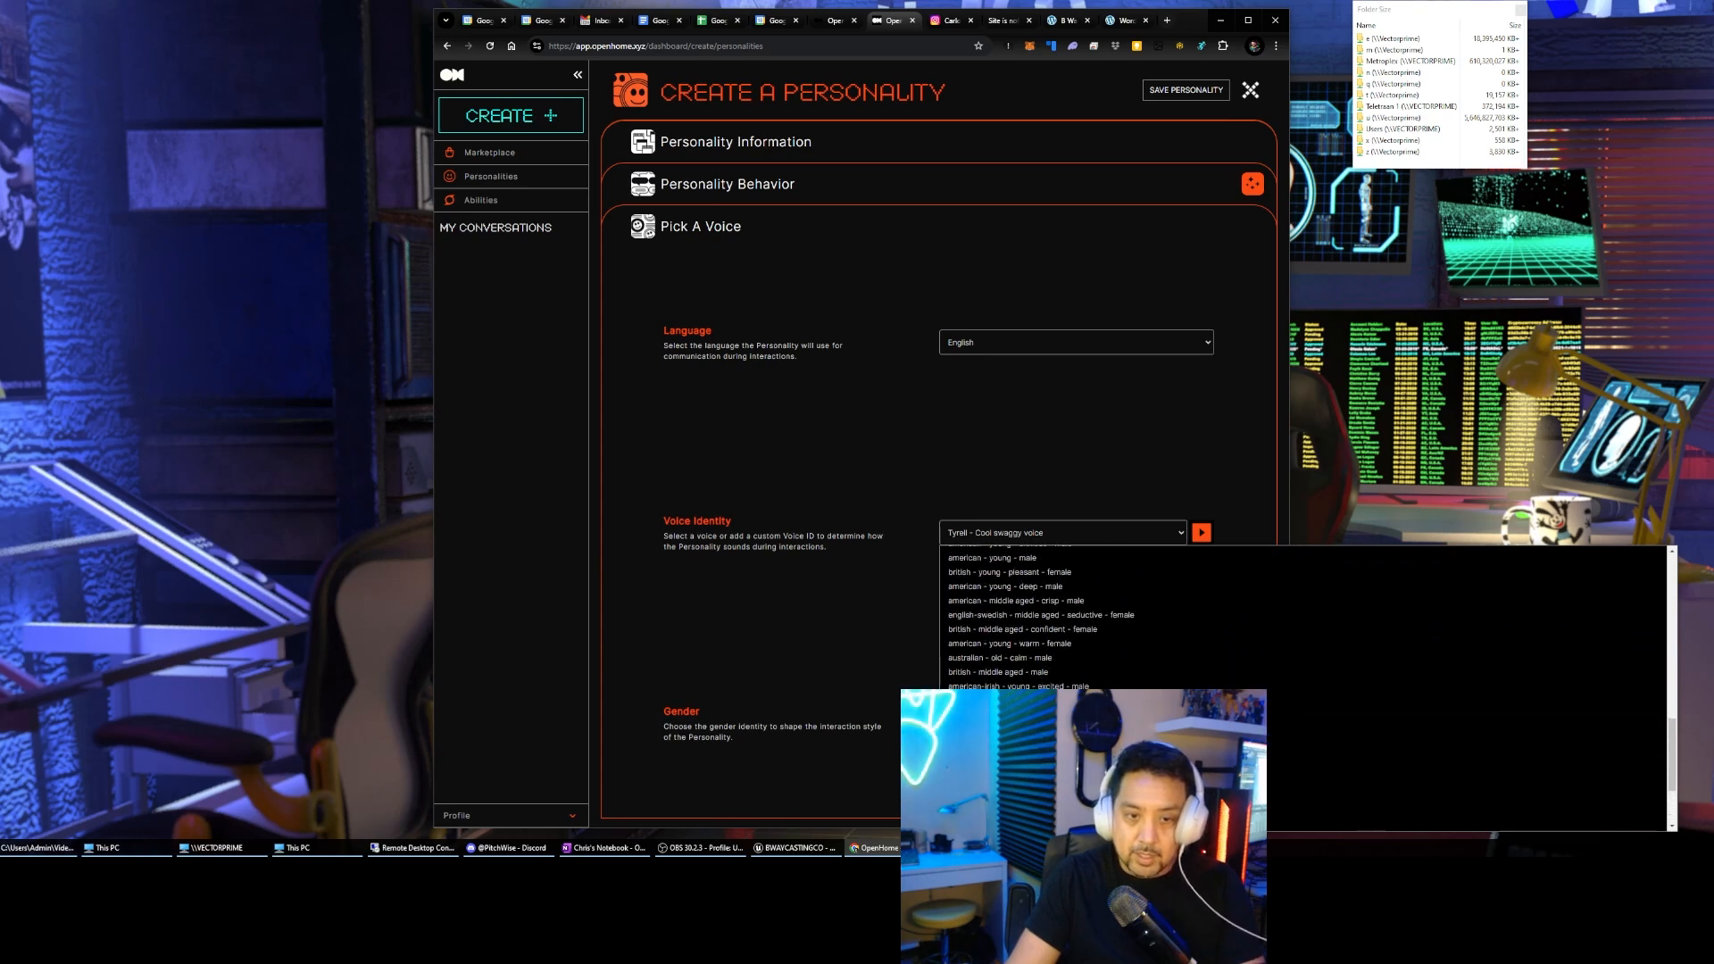
scroll(1129, 718, "up", 3)
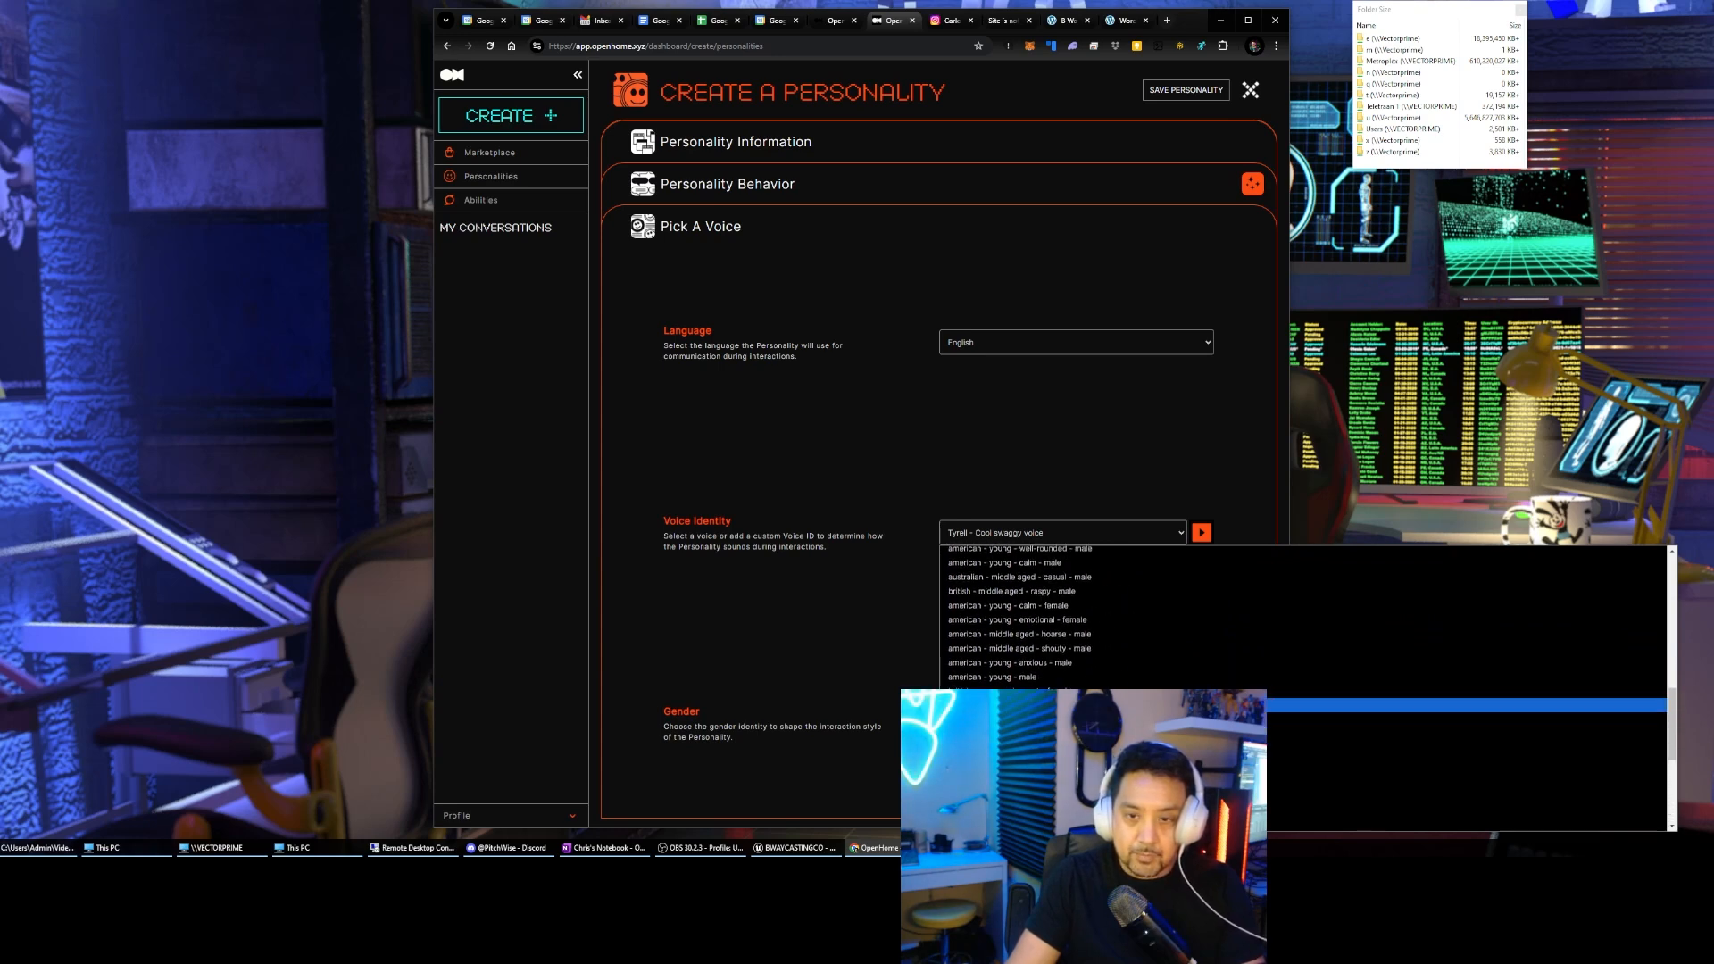
scroll(1129, 714, "up", 5)
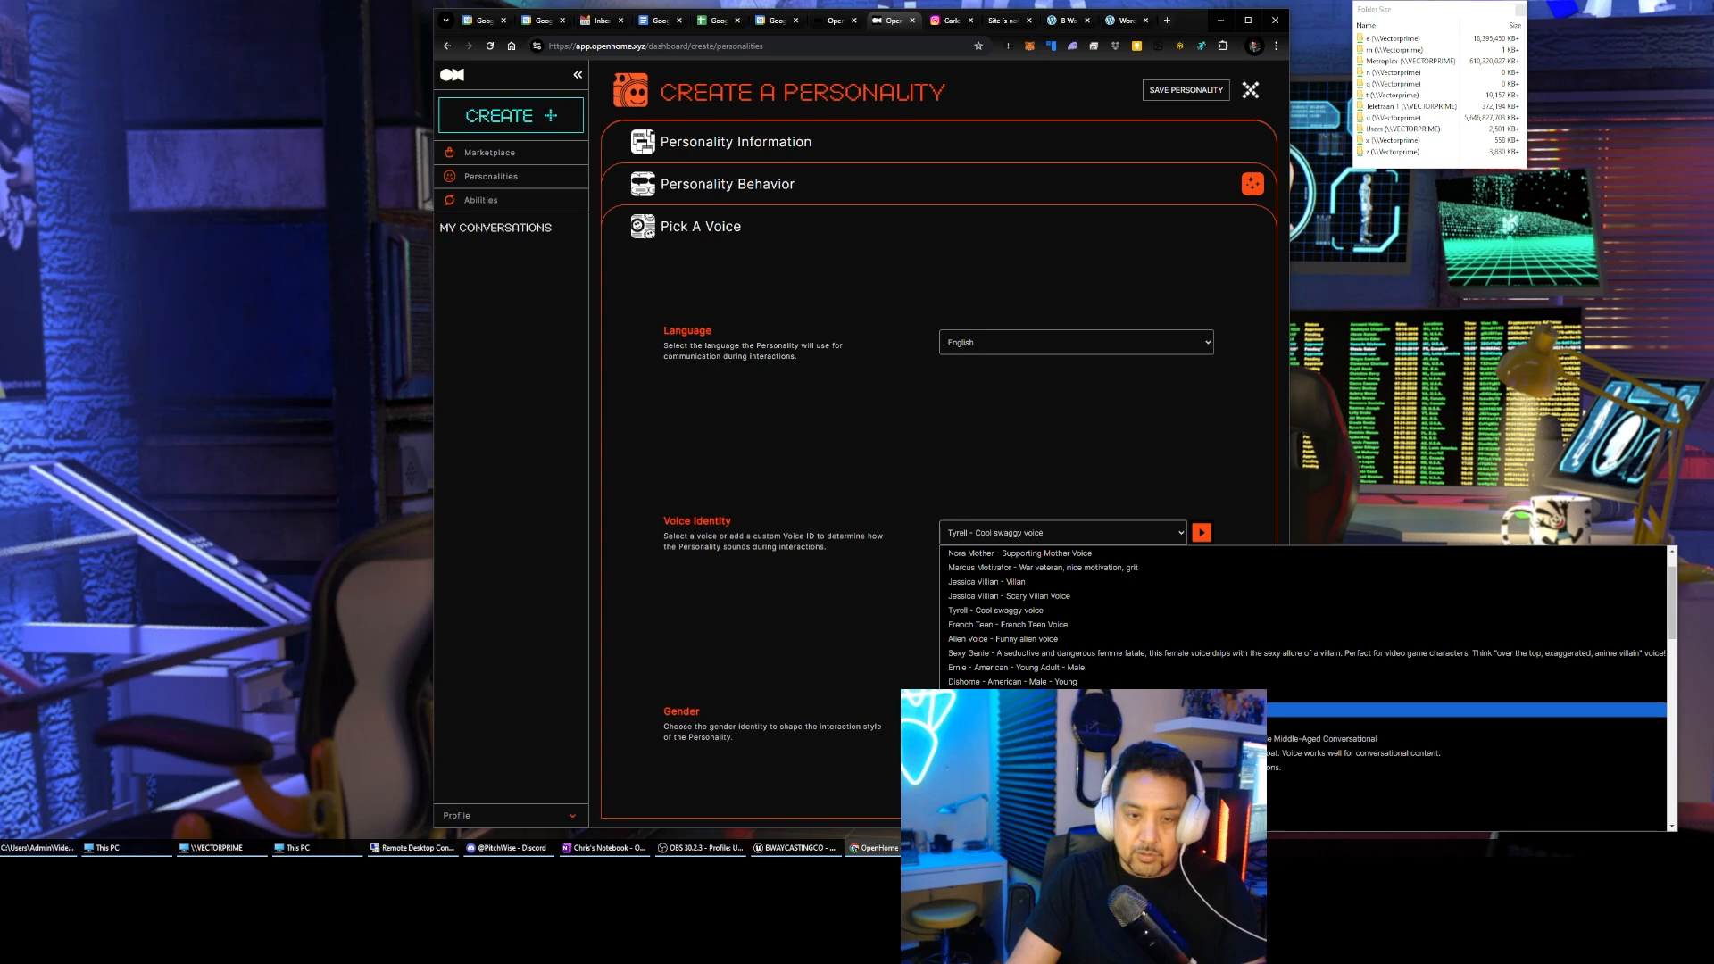
scroll(1129, 741, "up", 1)
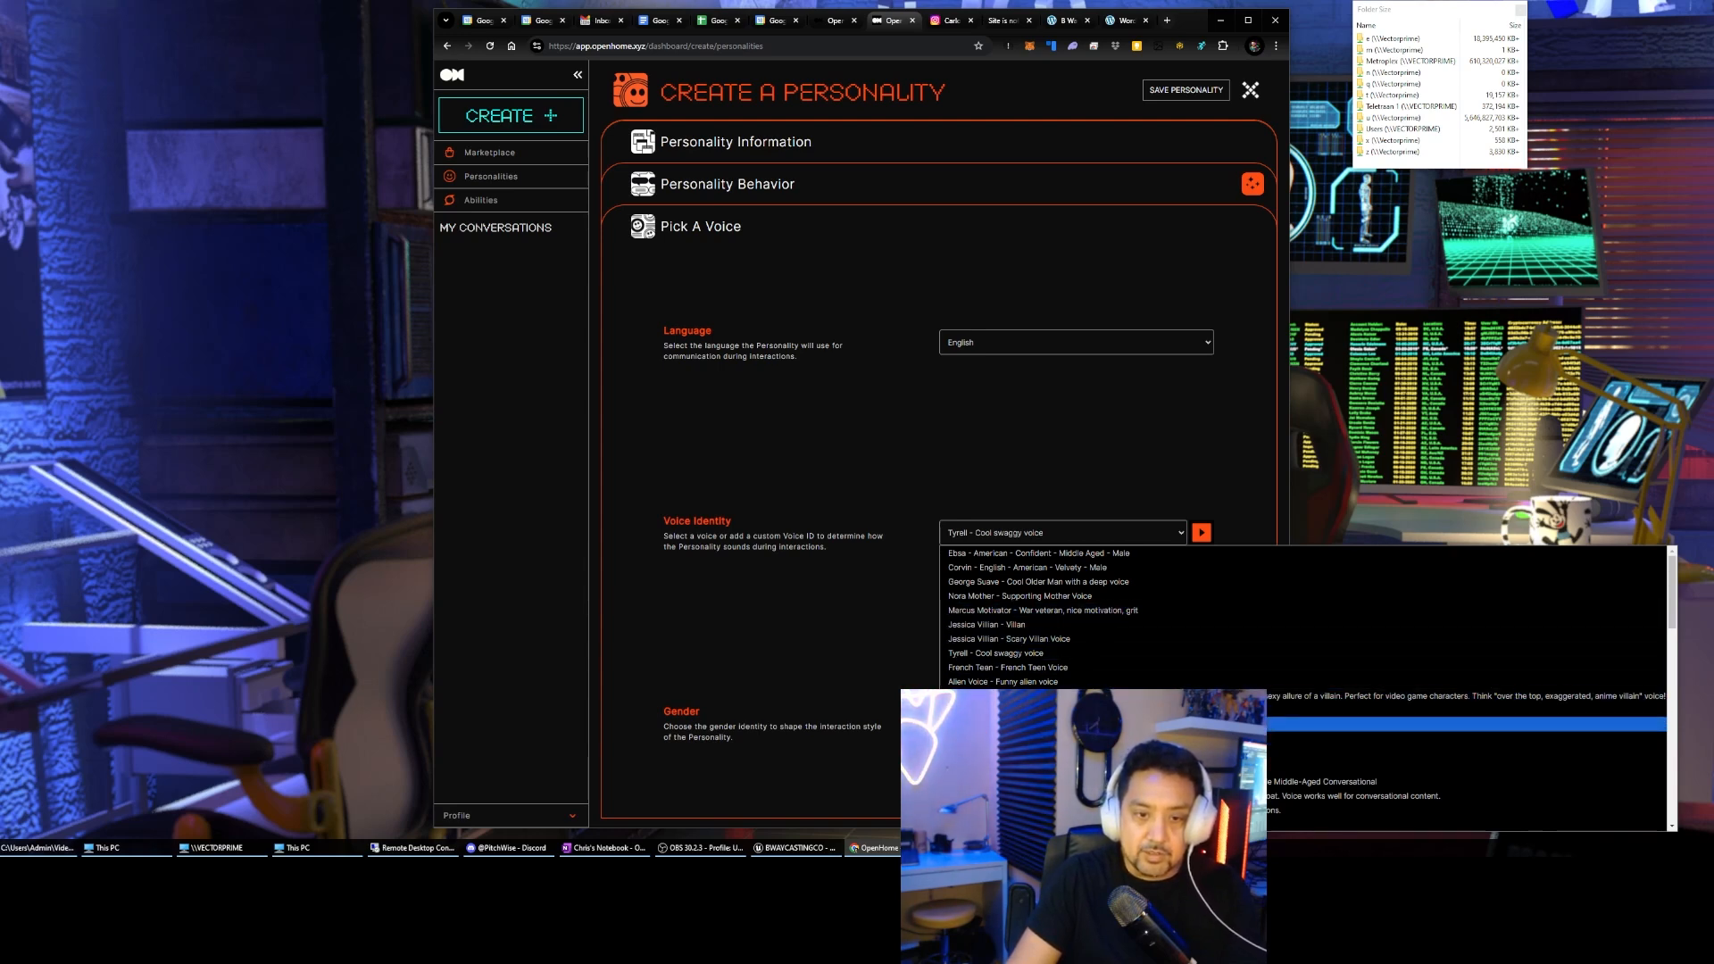
left_click(1133, 681)
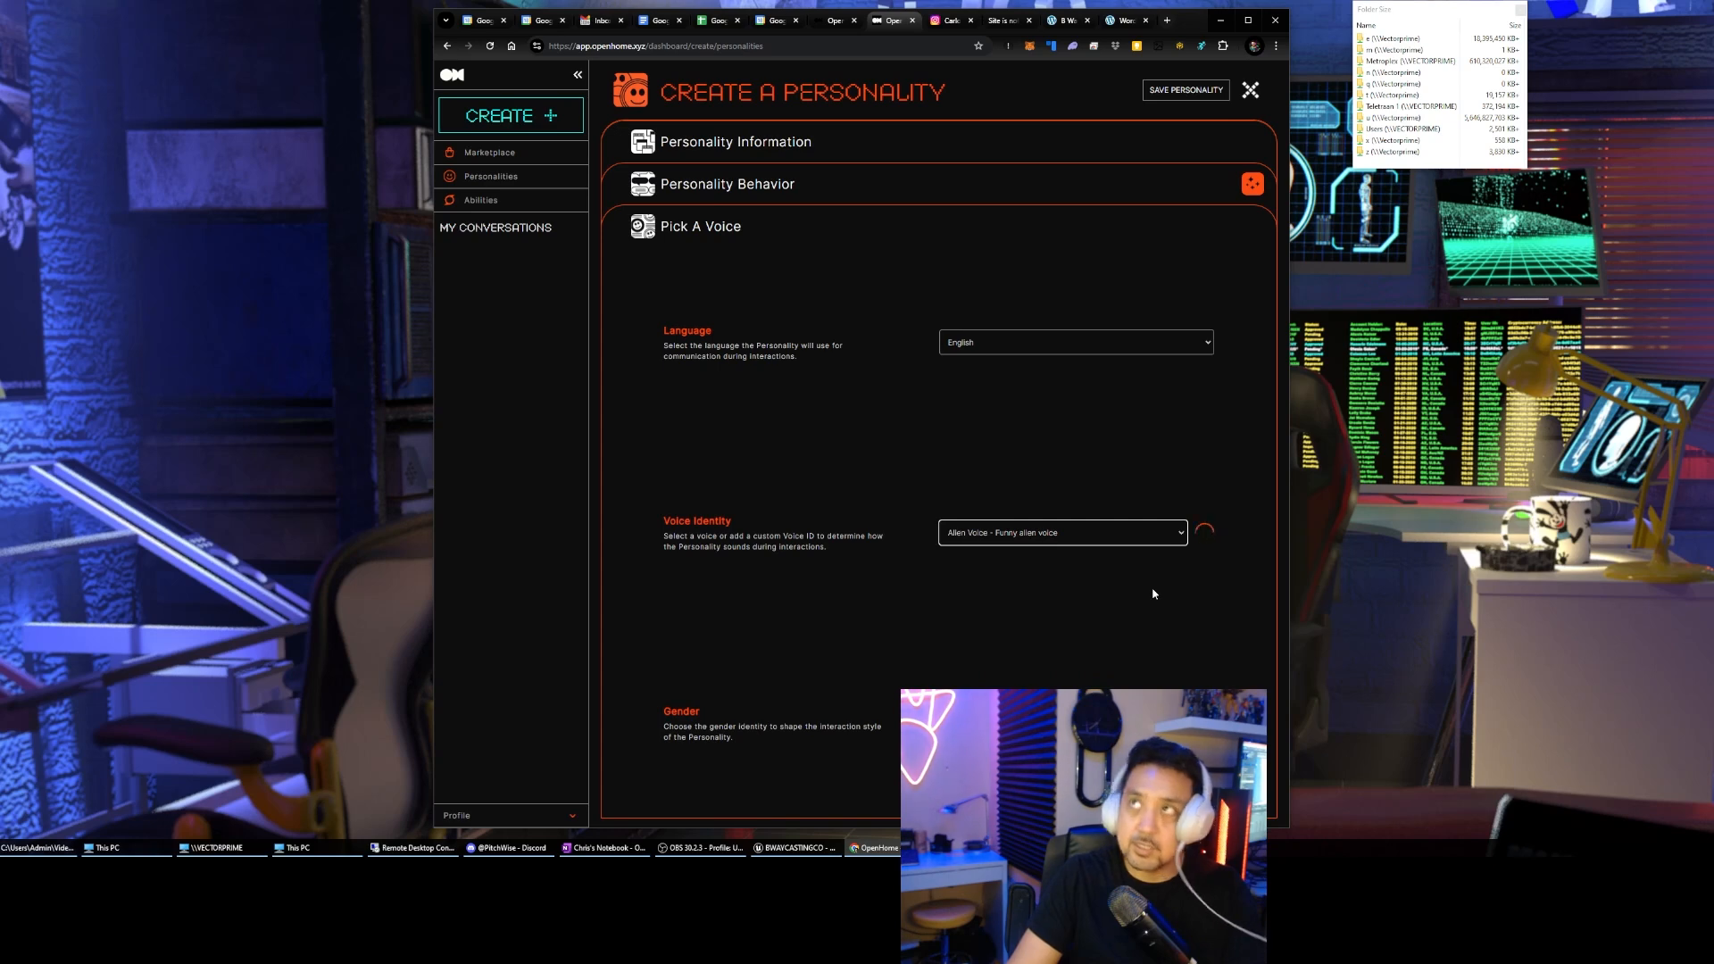
Try "AJ the Guy - Friendly Guy" as the voice identity
left_click(1061, 538)
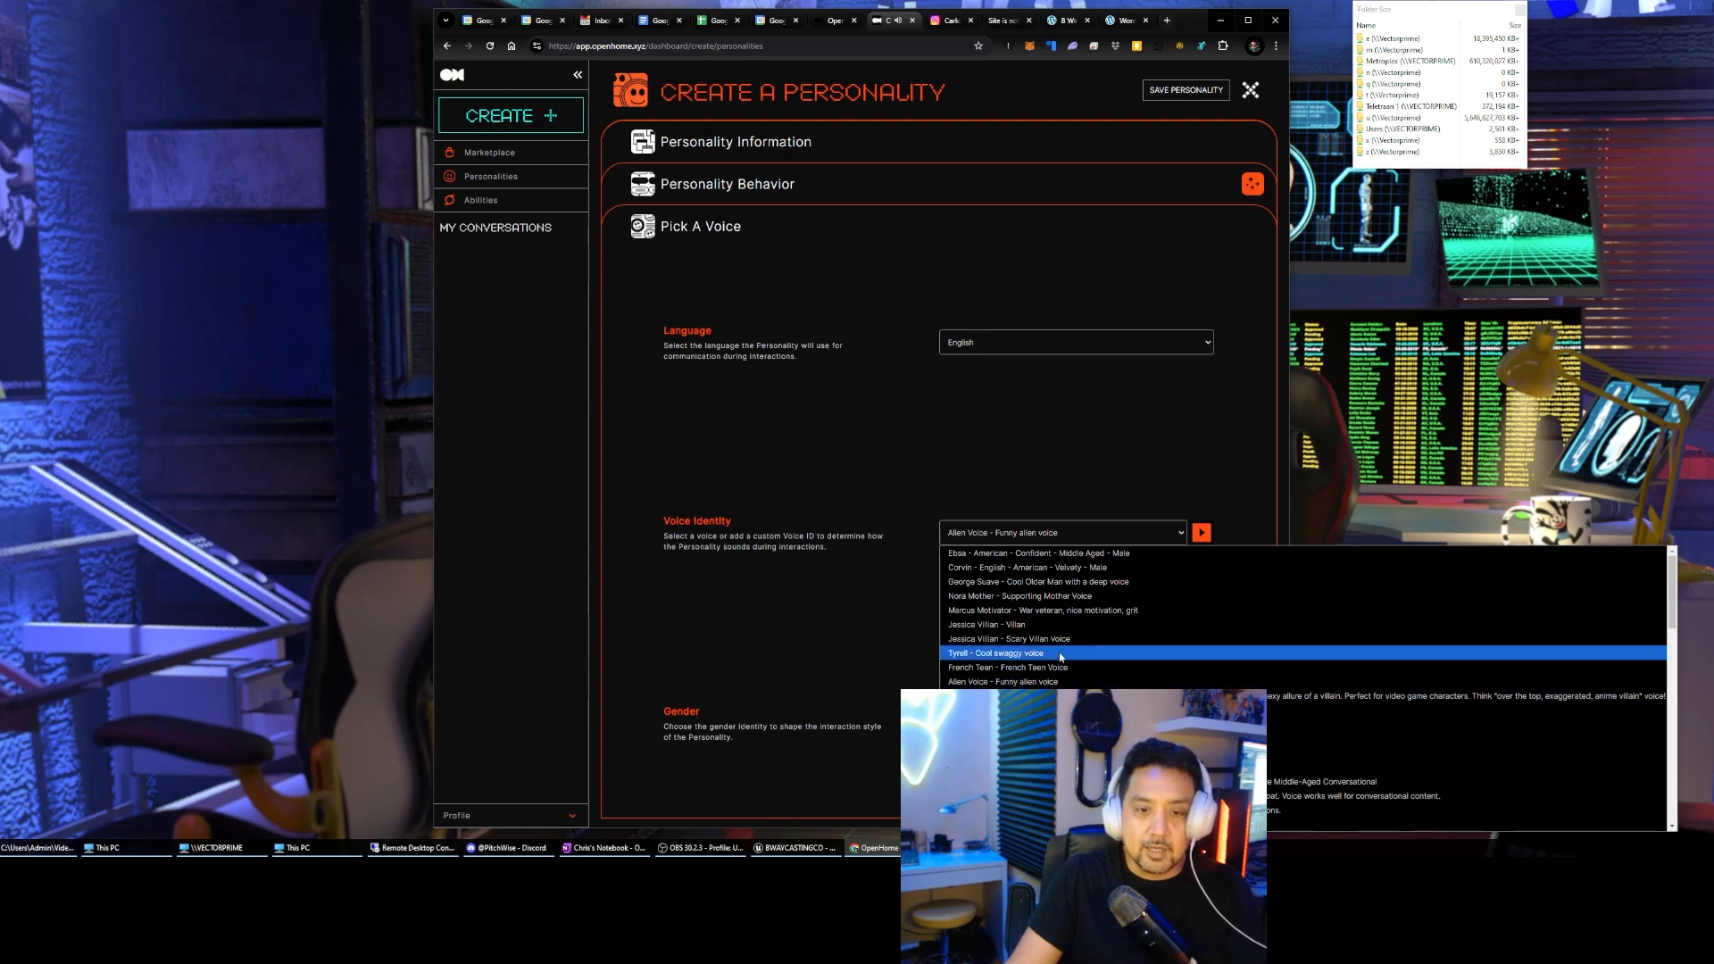
scroll(1060, 732, "down", 3)
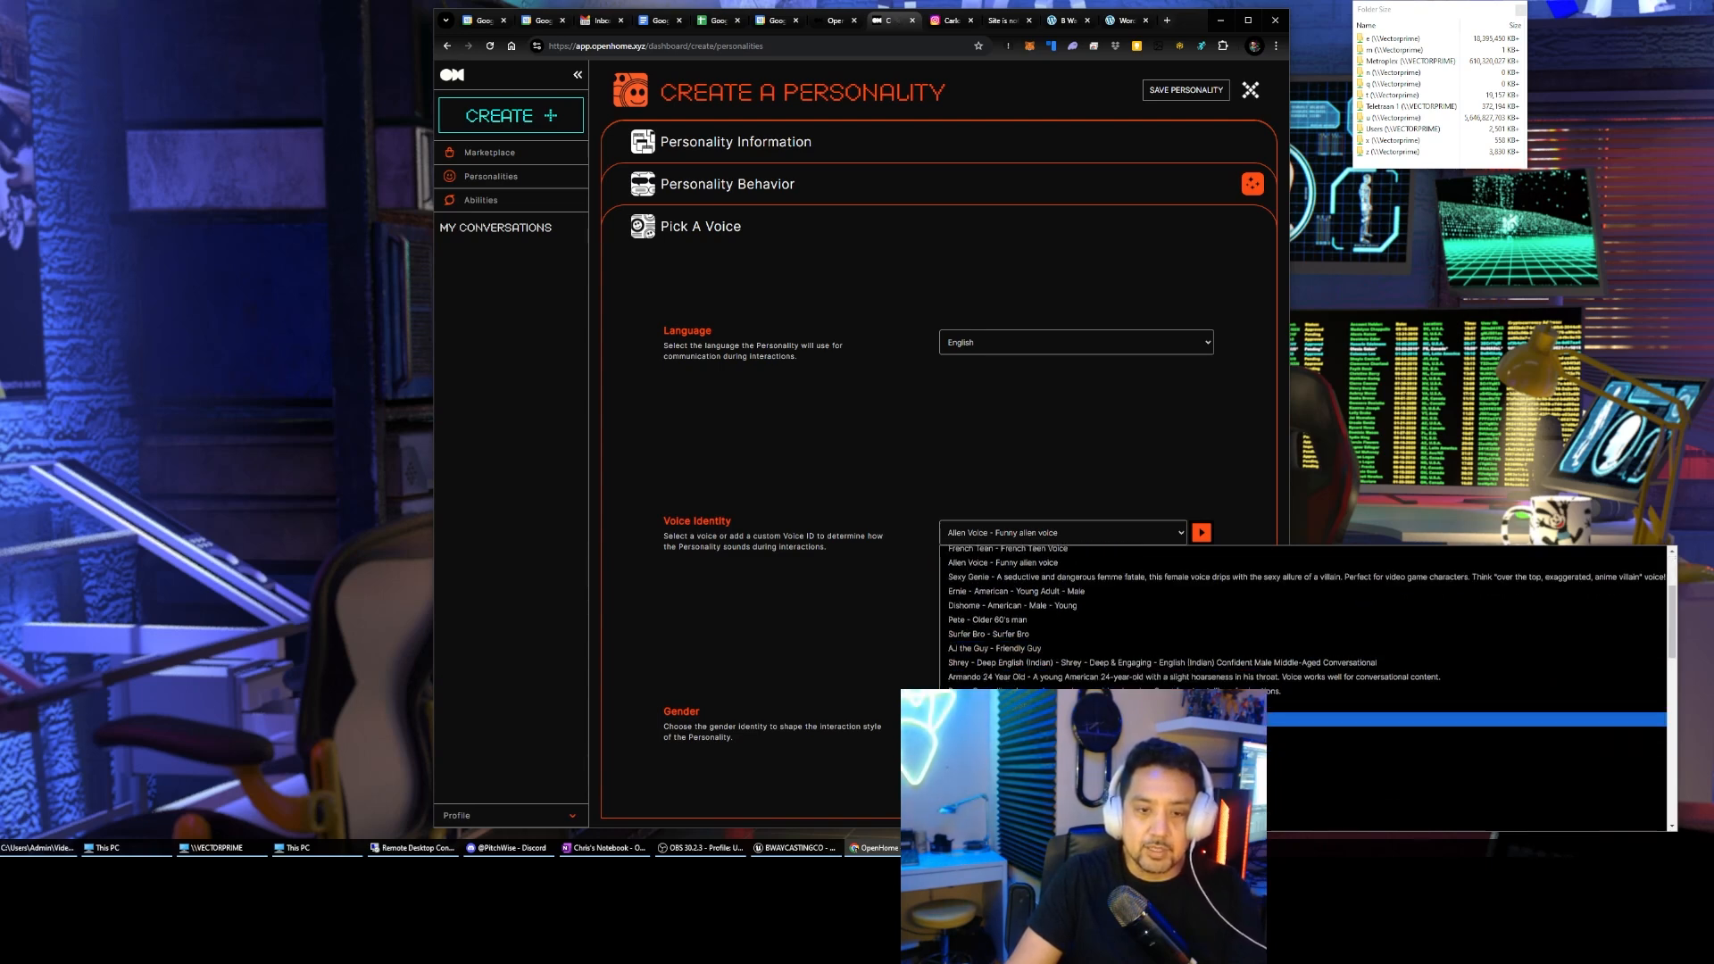
left_click(1009, 647)
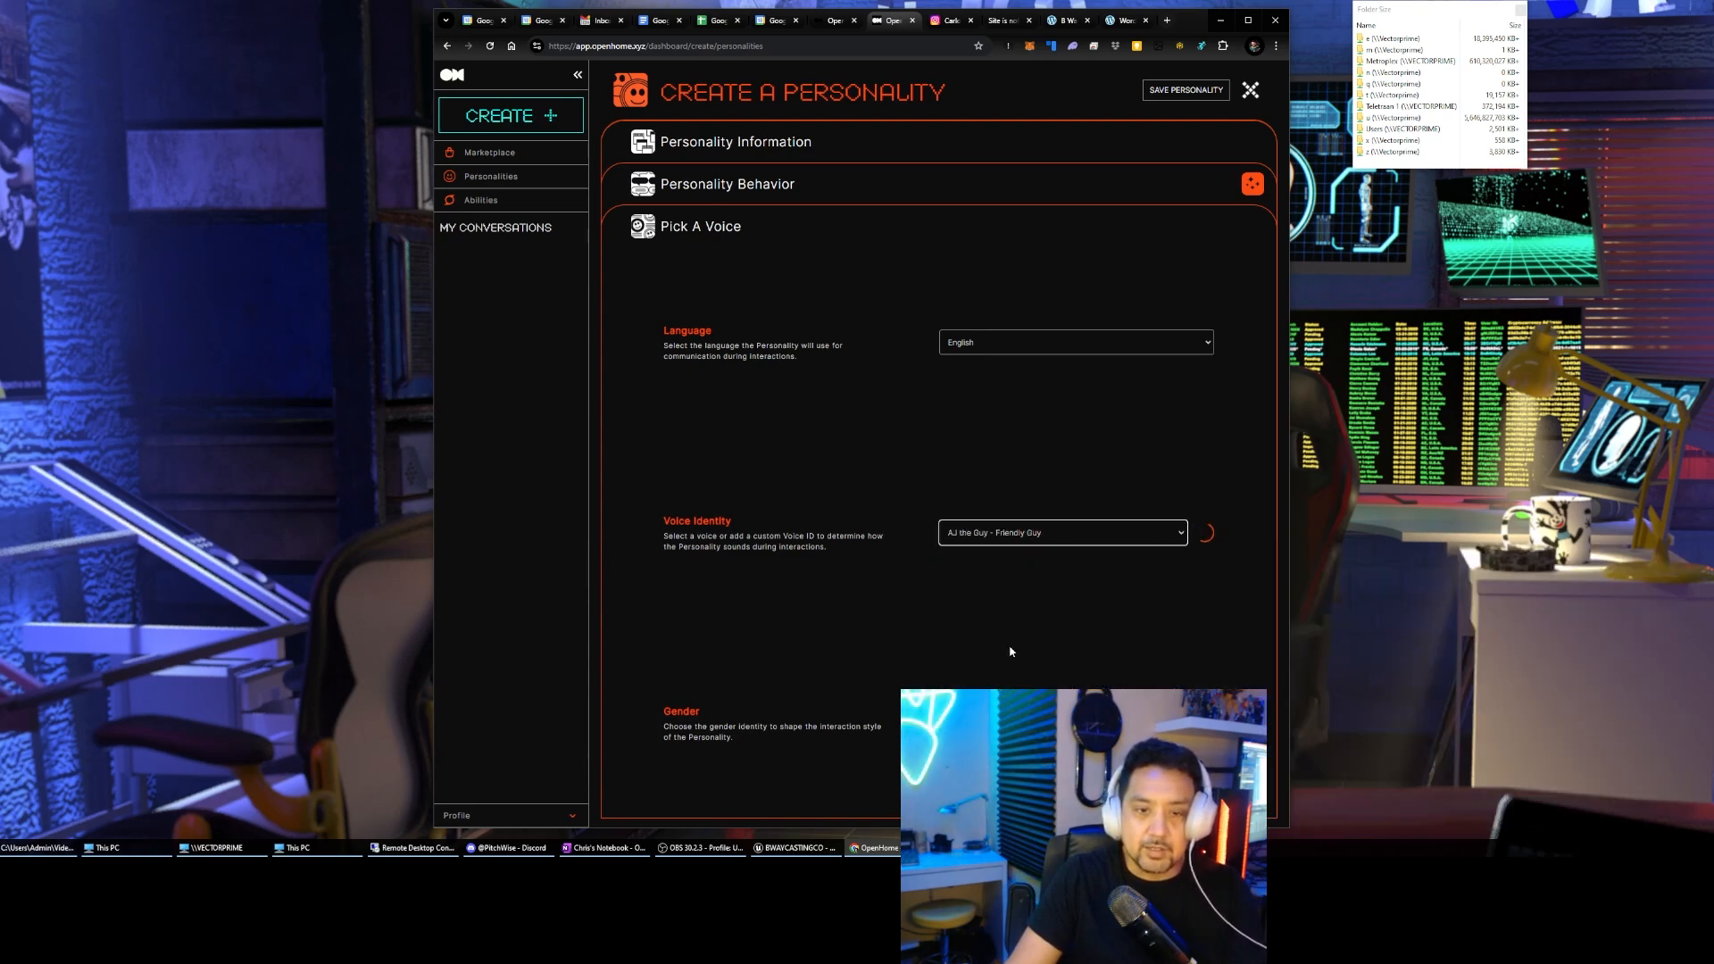
Browse further through the voices and try "american - middle aged - shouty - male" as the voice identity
left_click(1027, 541)
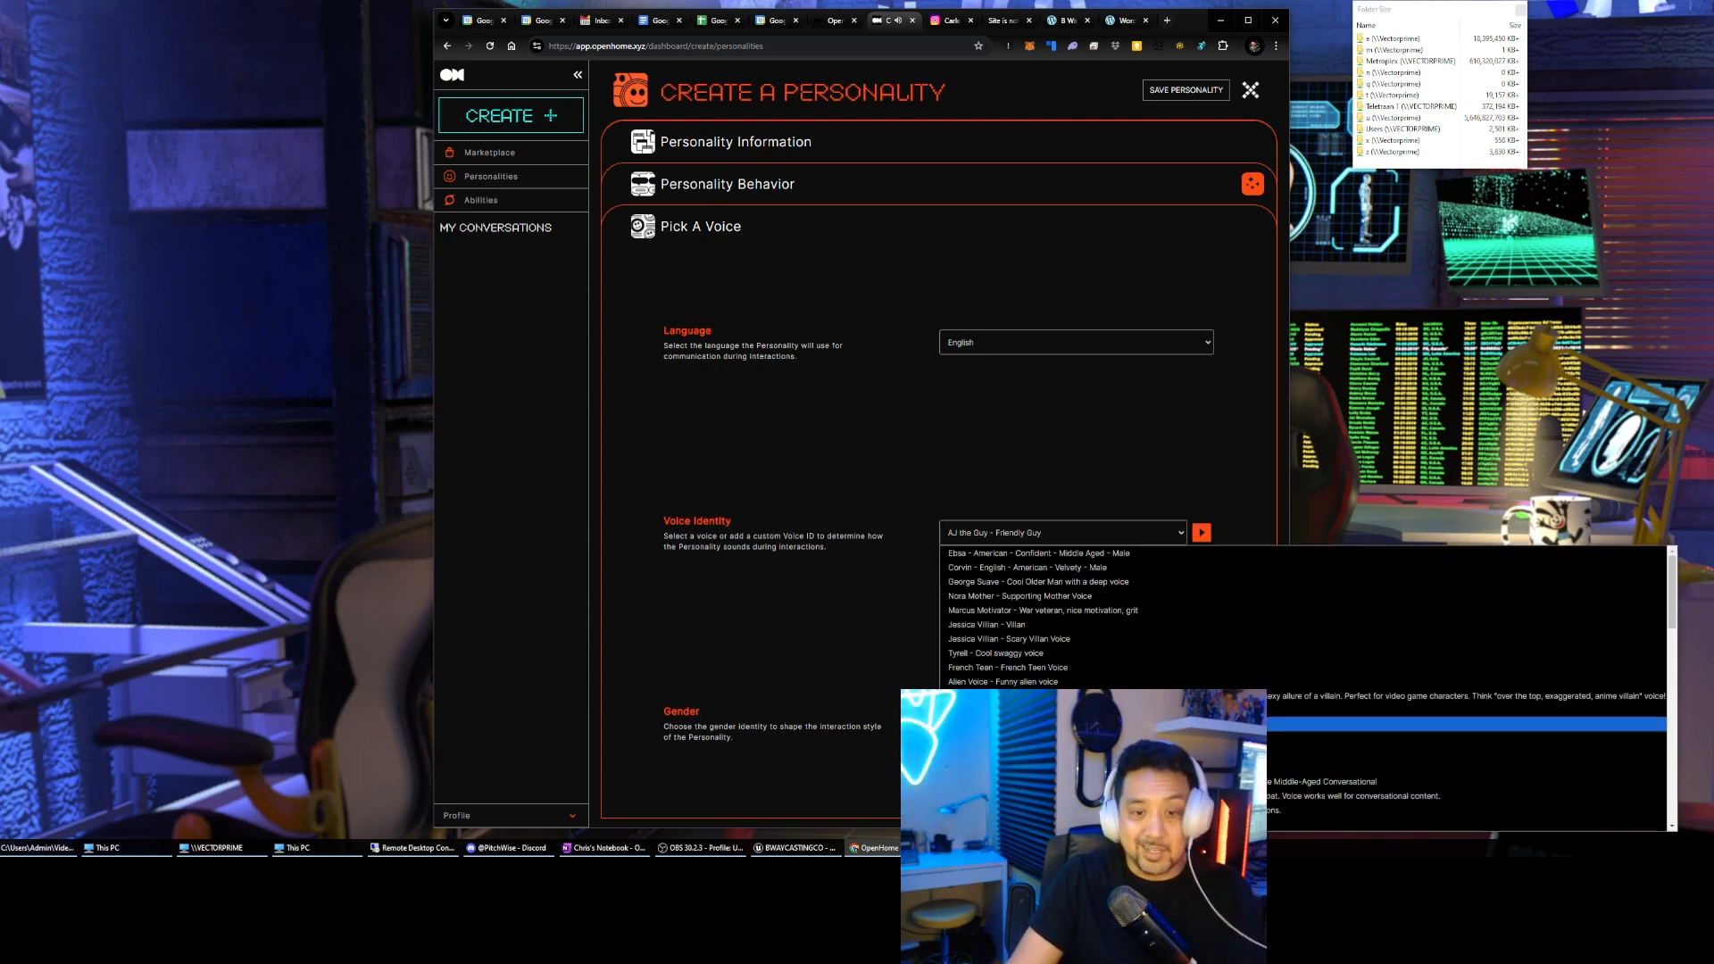
scroll(1303, 616, "down", 3)
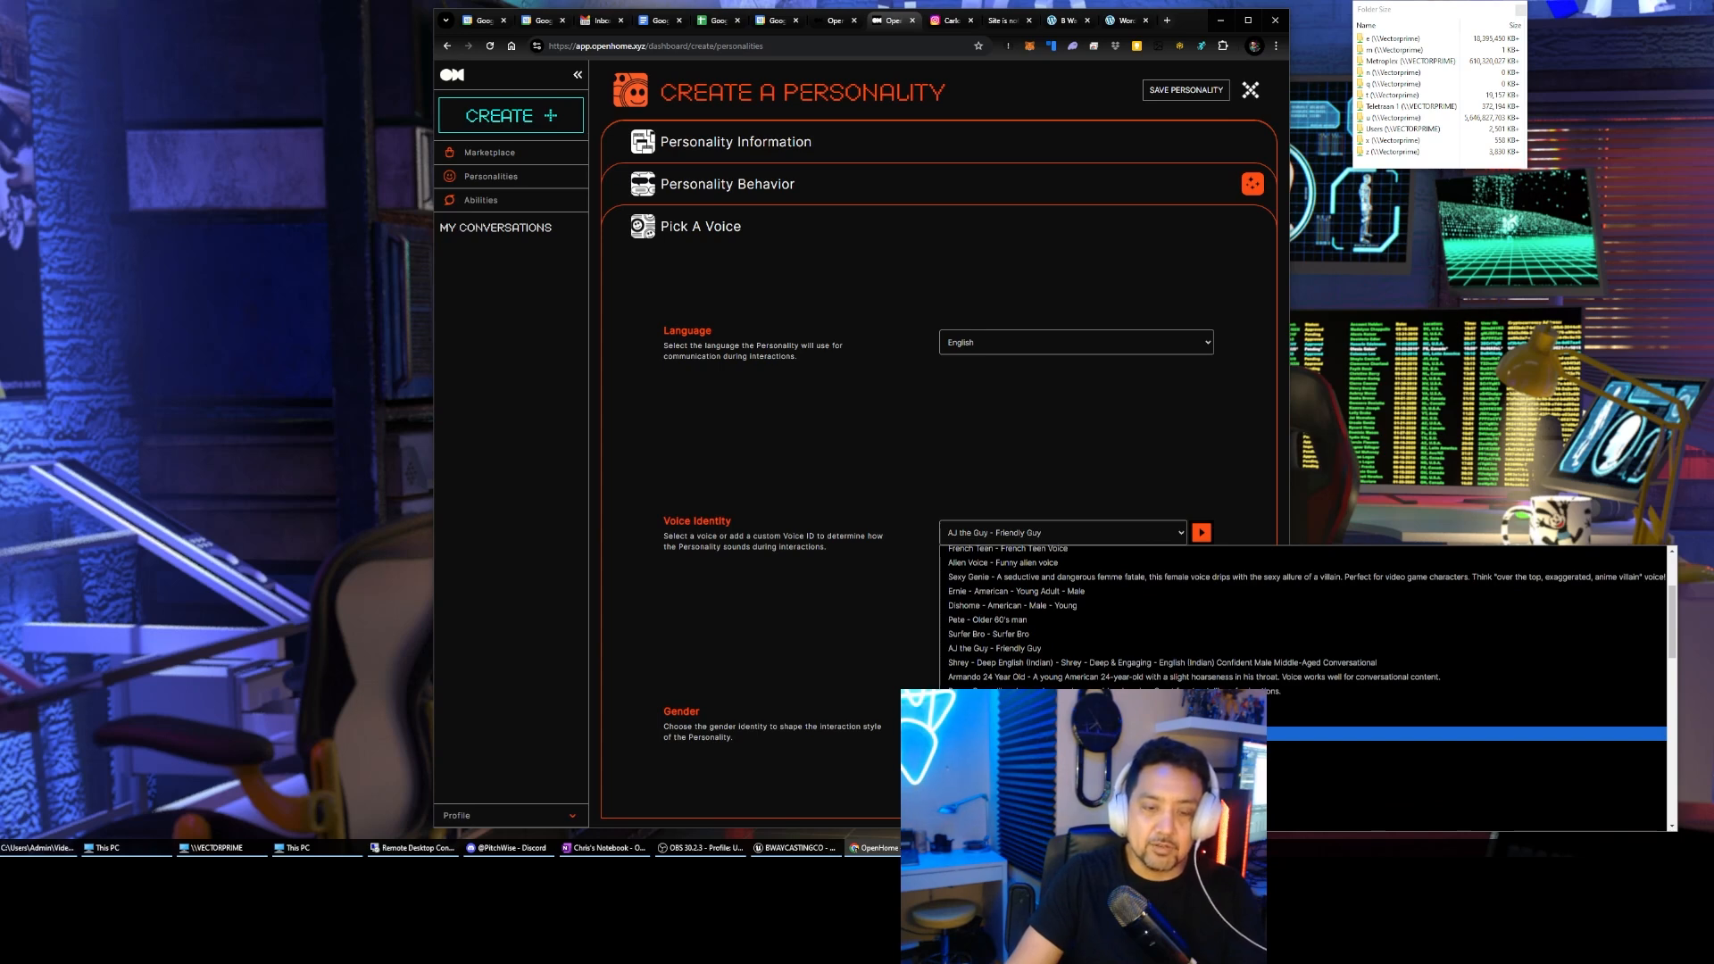
scroll(1303, 642, "down", 3)
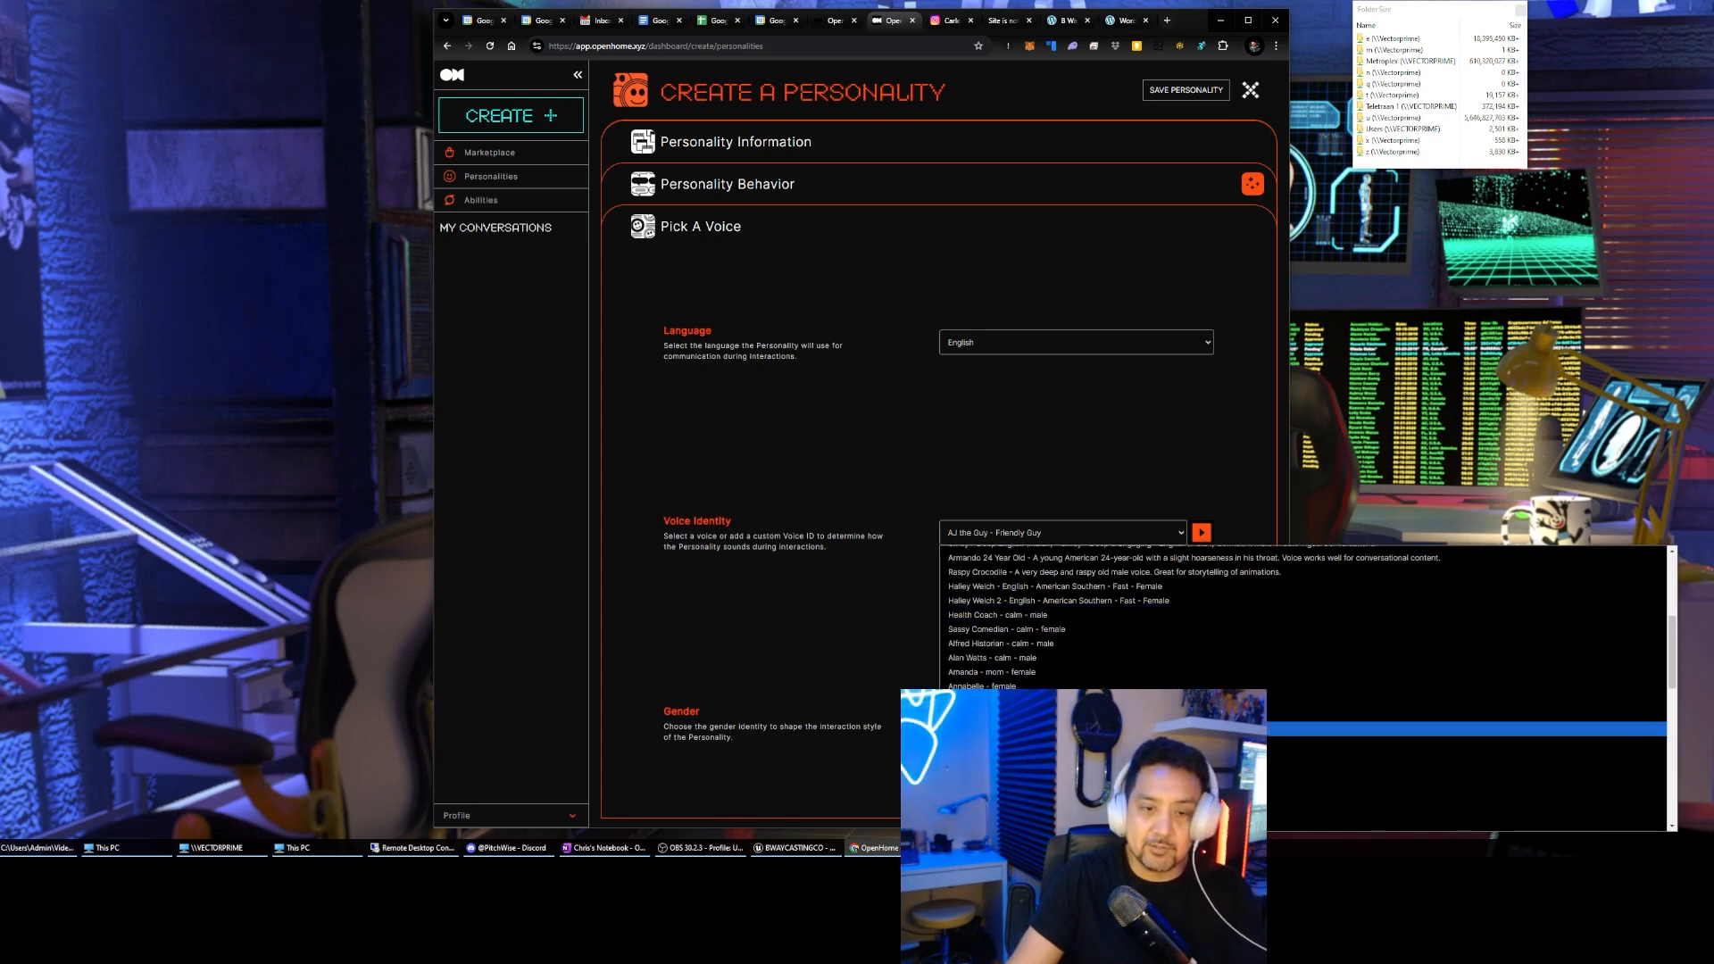
scroll(1303, 643, "up", 3)
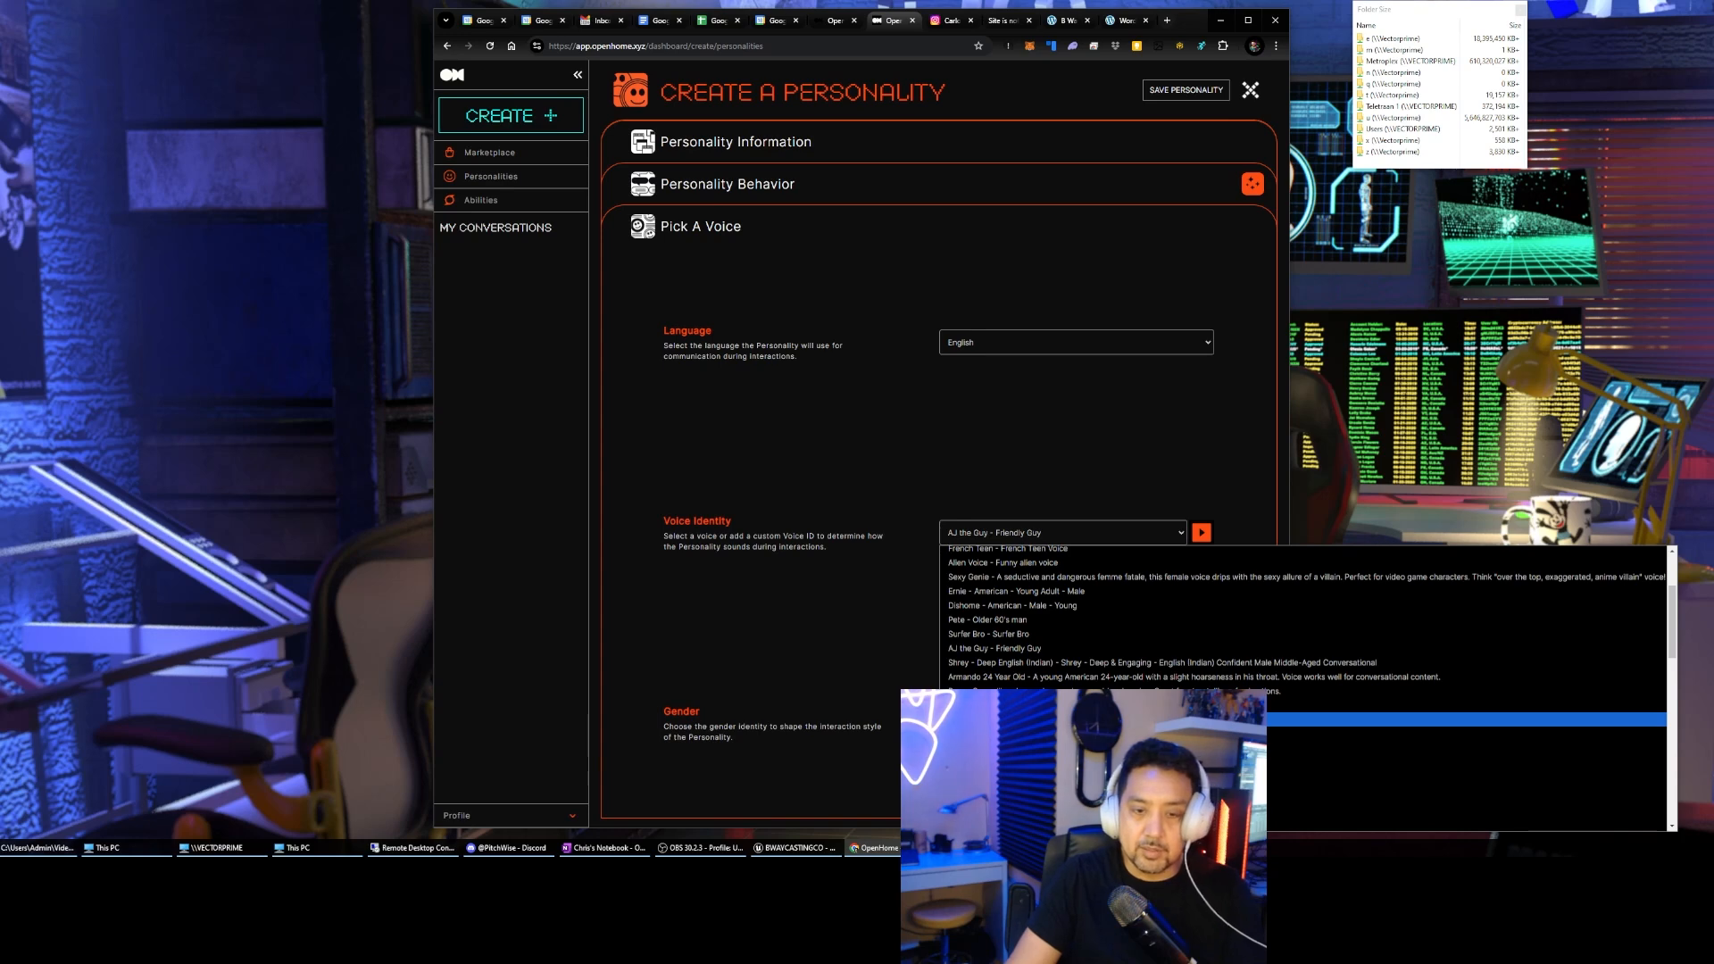
scroll(1303, 643, "down", 3)
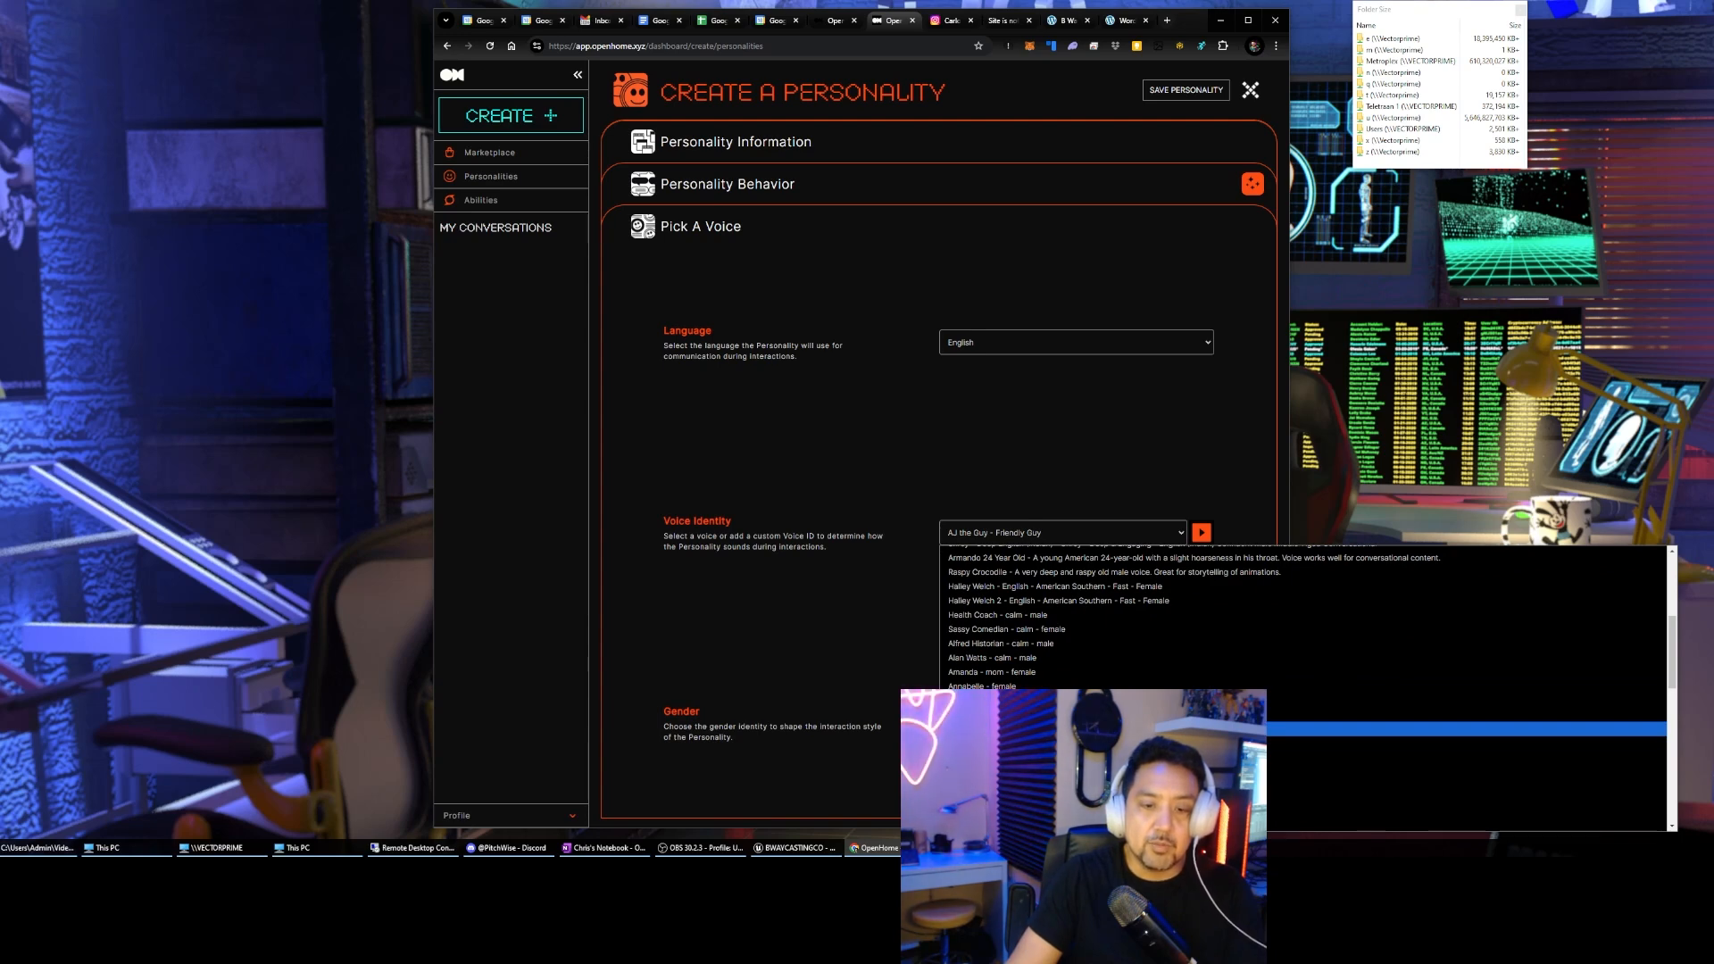
scroll(1463, 741, "down", 5)
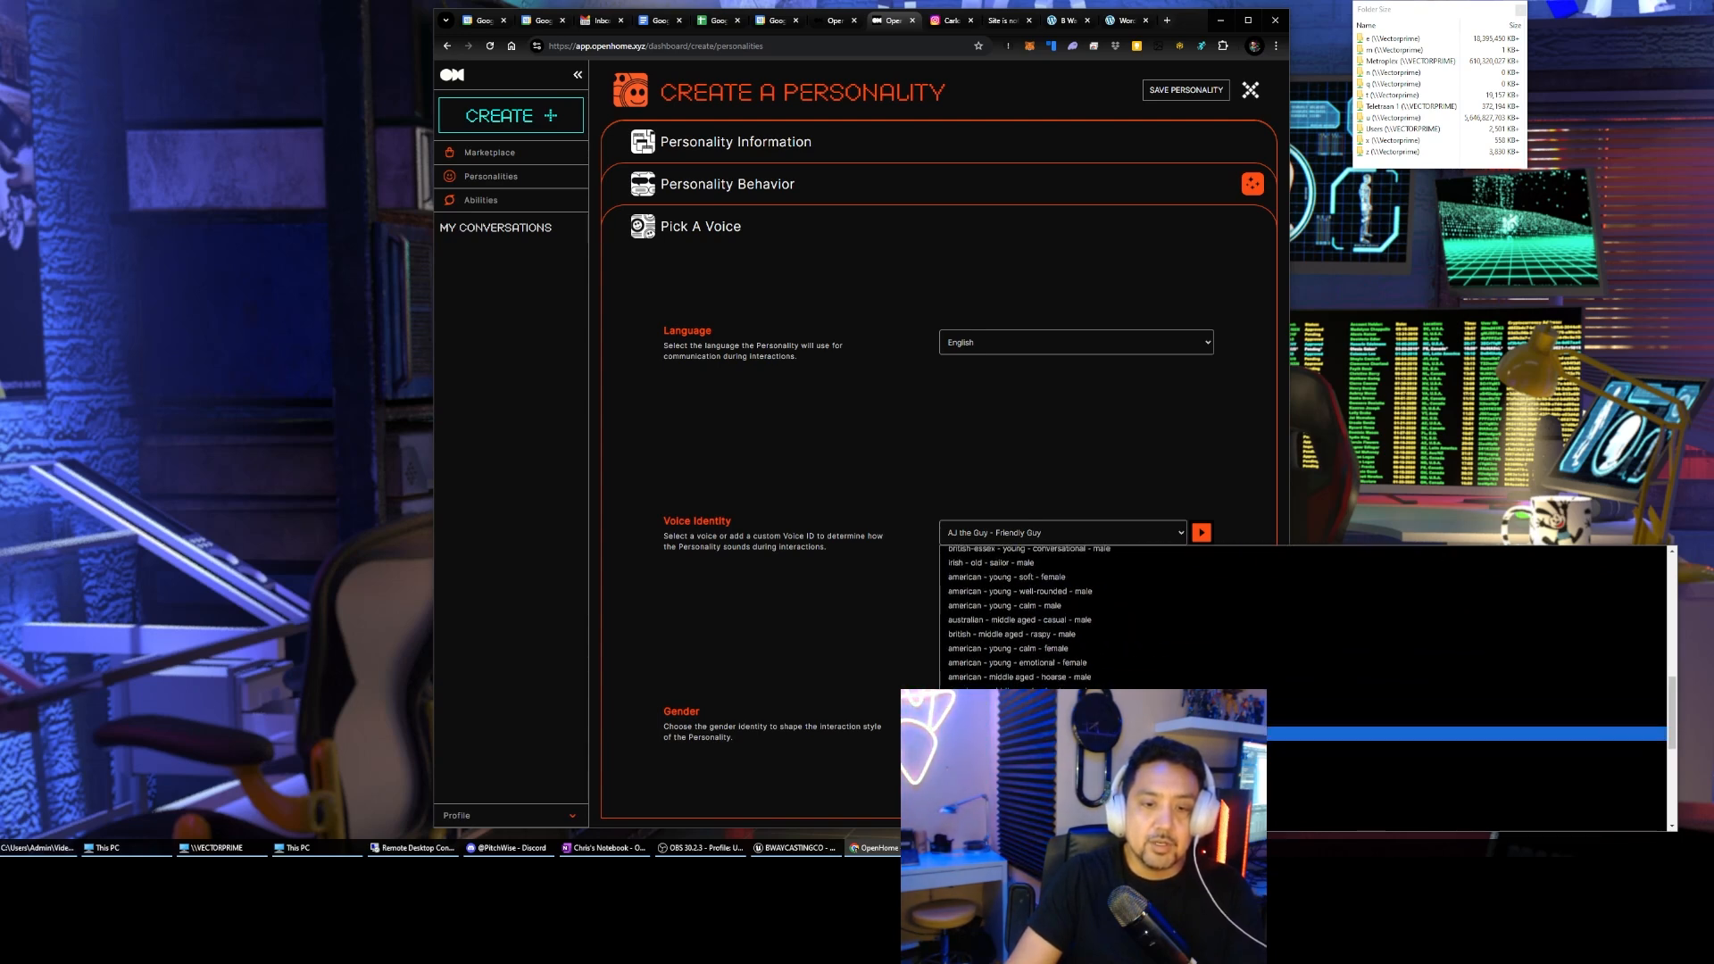
left_click(1071, 696)
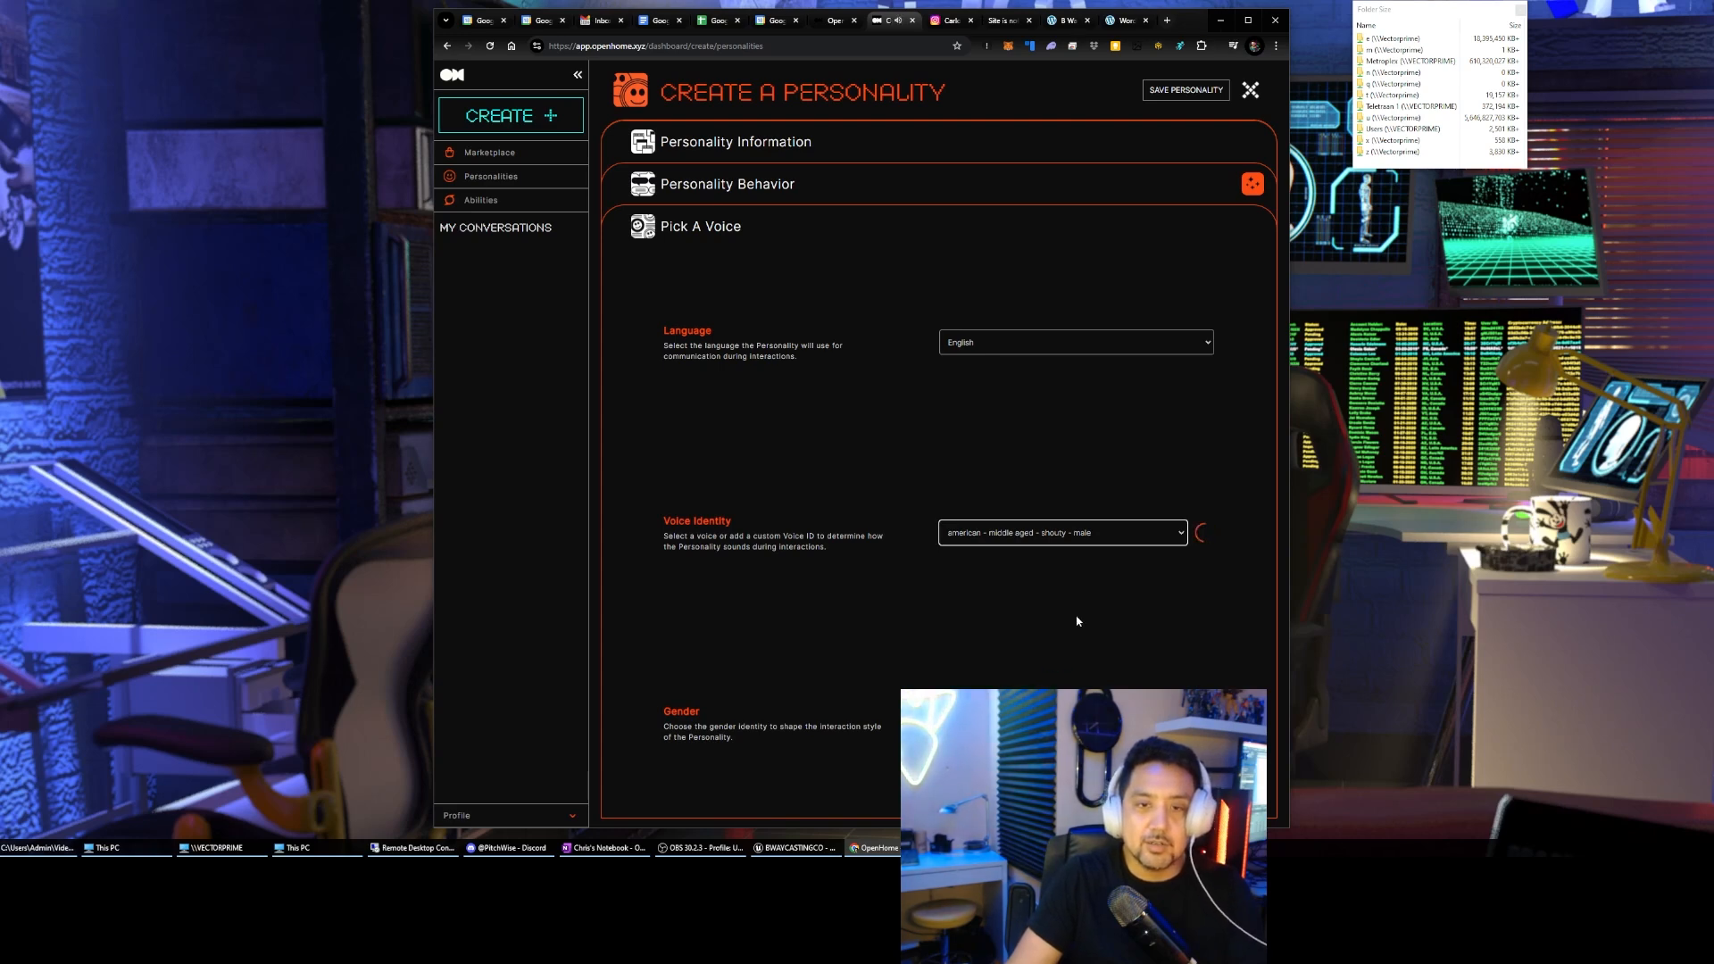
Switch the voice identity back to "Tyrell - Cool swaggy voice" and try to save the personality
left_click(1088, 536)
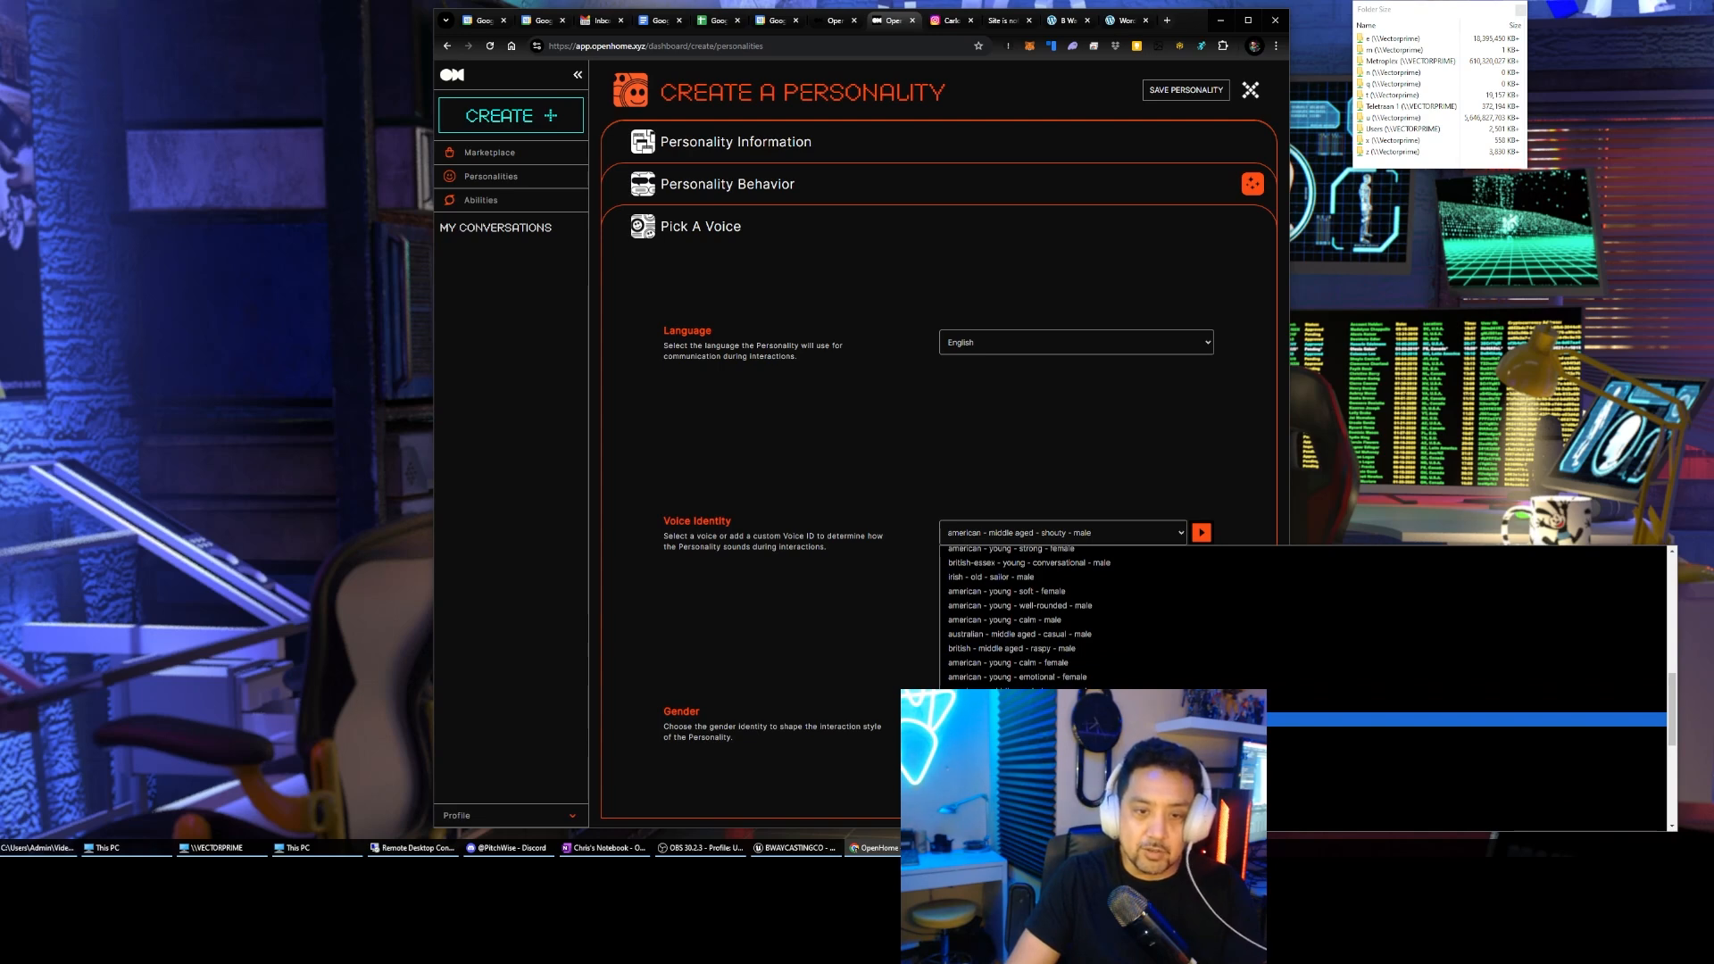
scroll(1303, 610, "down", 5)
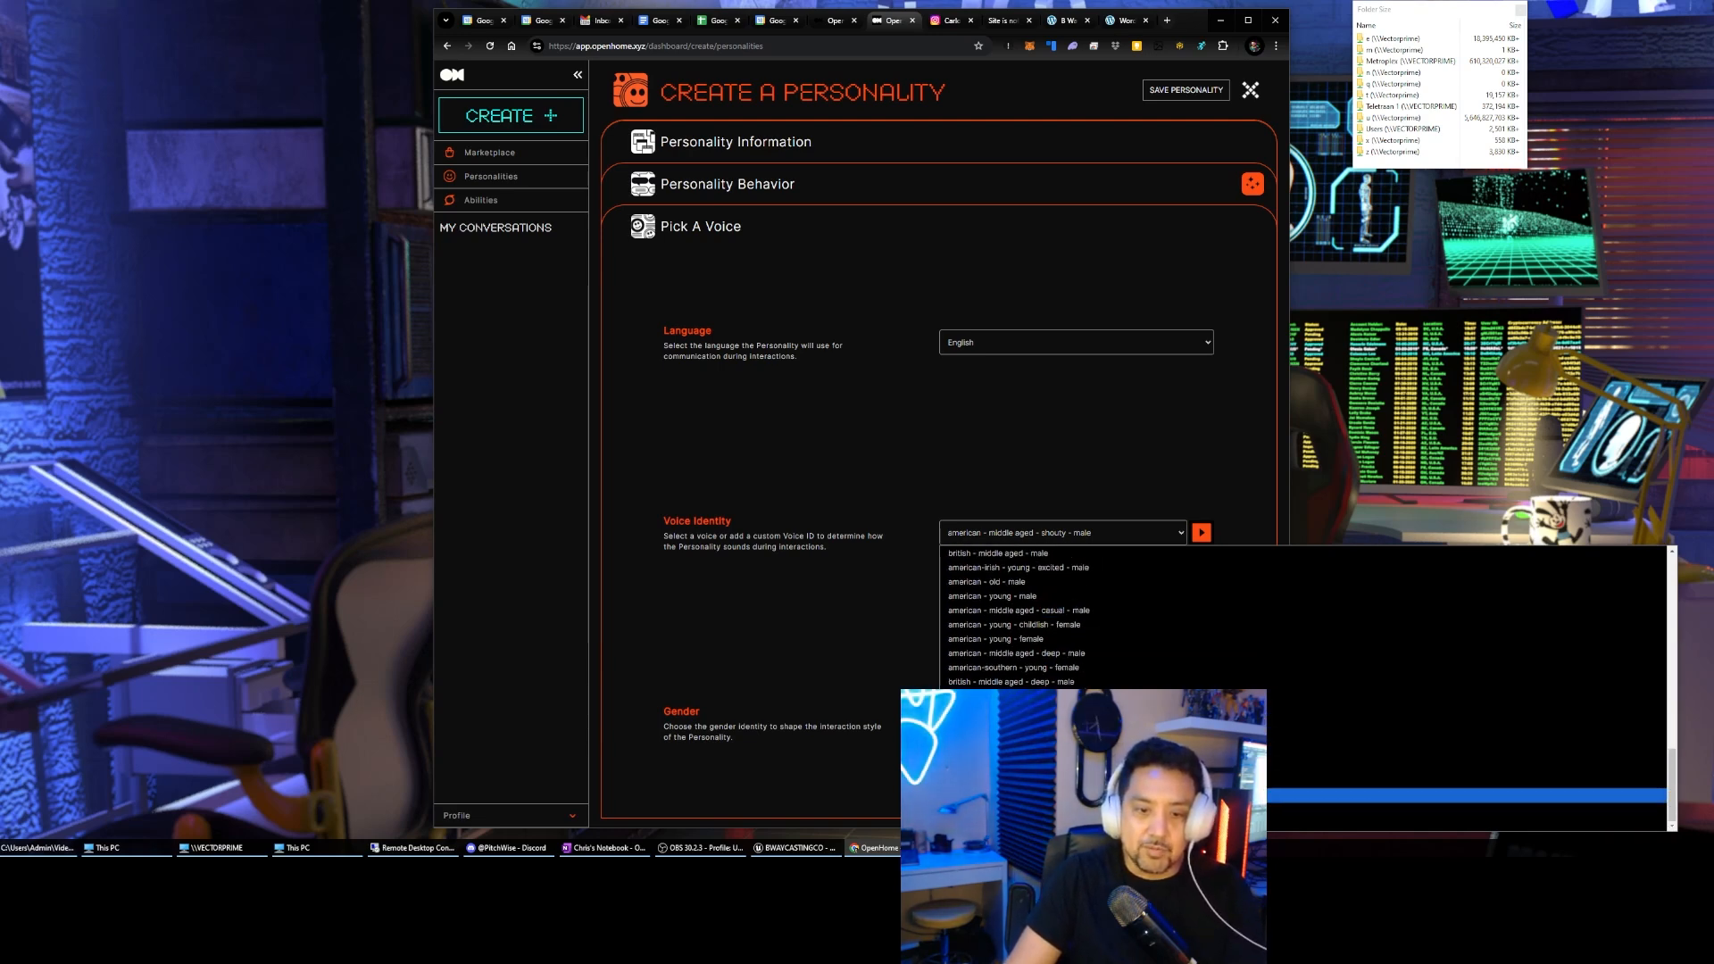
scroll(1463, 795, "up", 10)
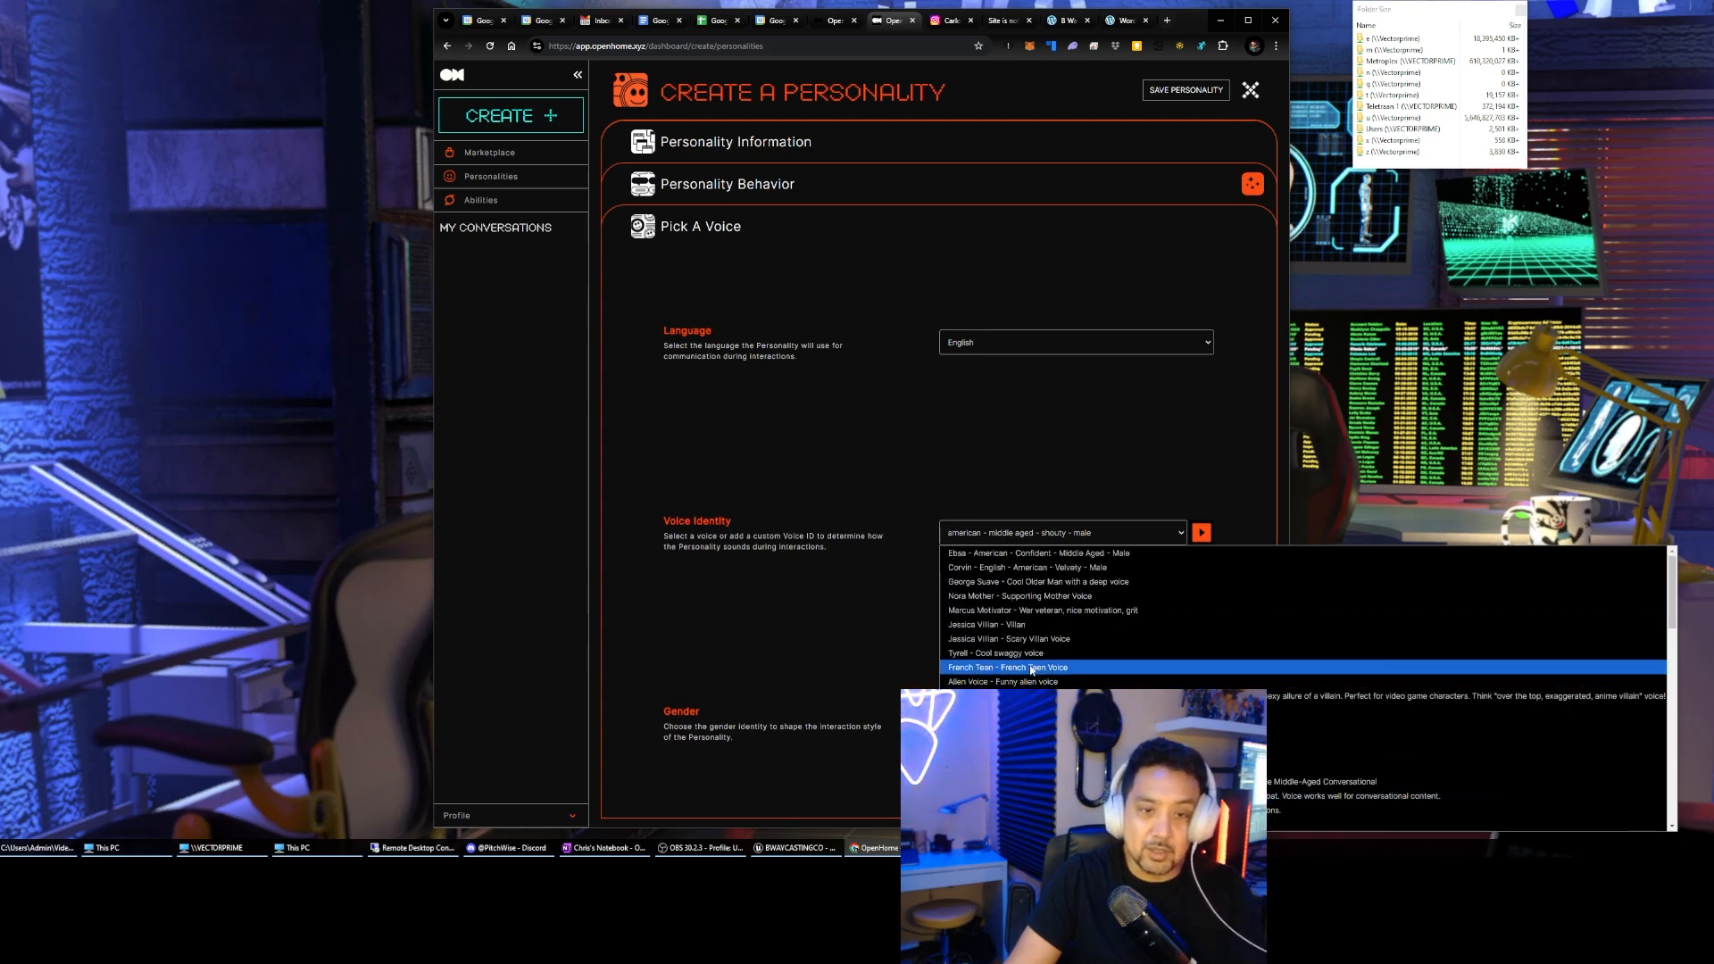
left_click(1004, 654)
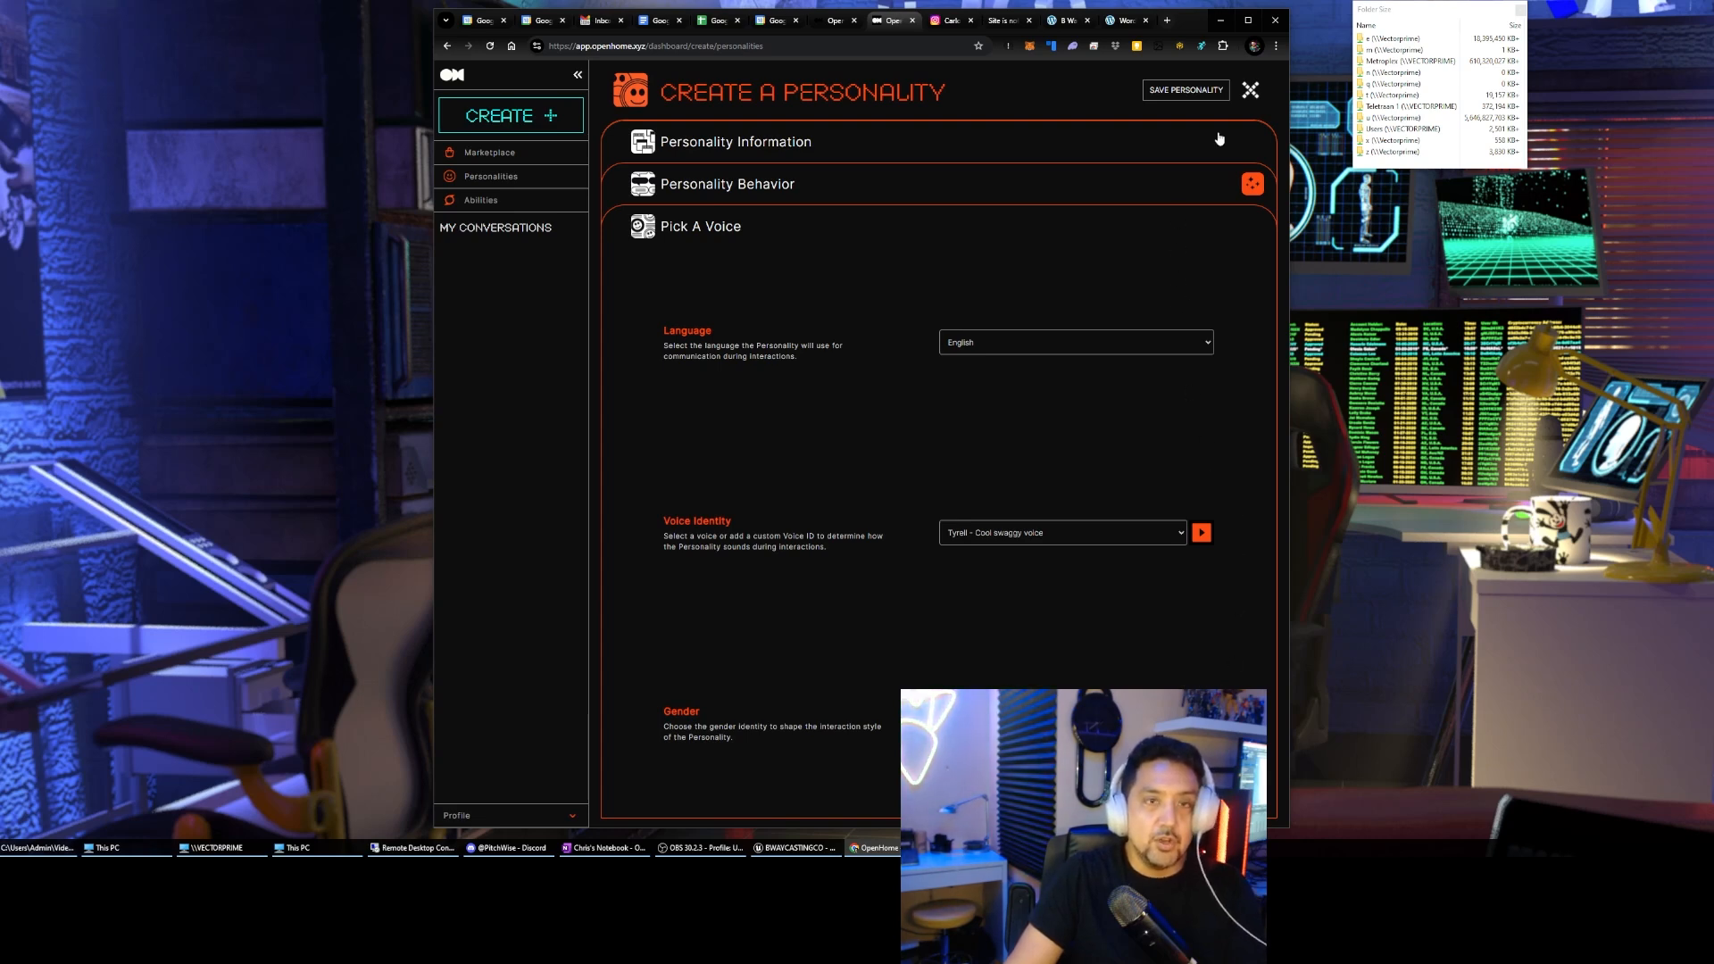
left_click(1210, 92)
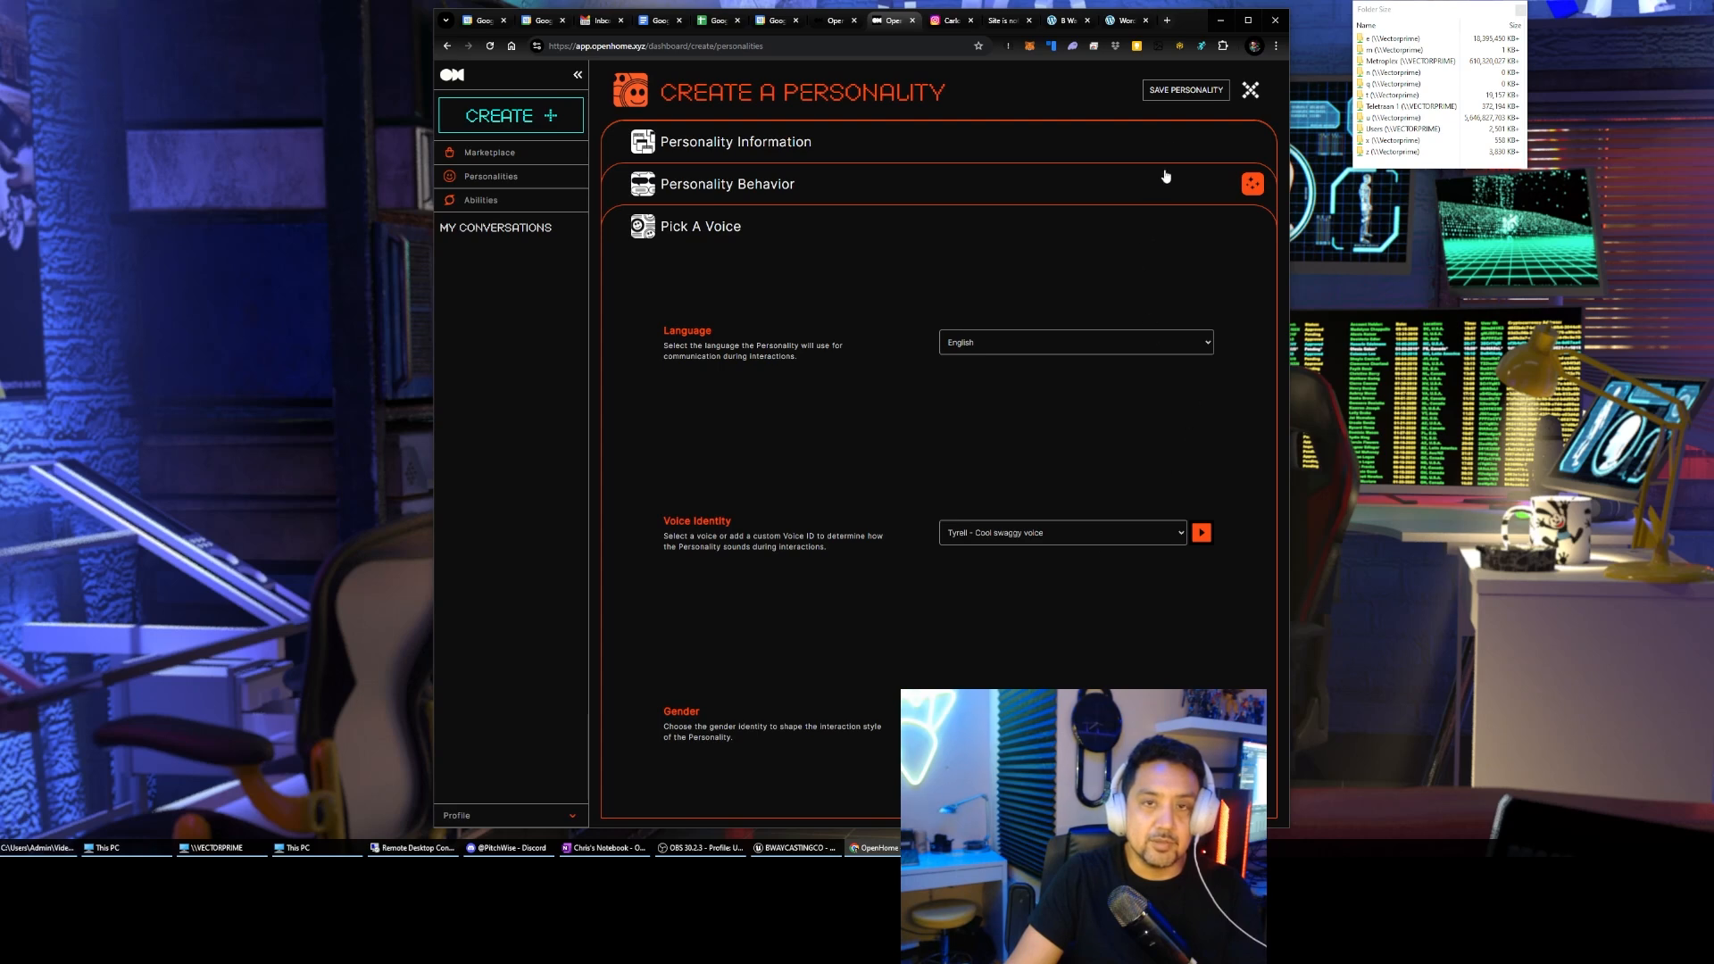
left_click(1176, 85)
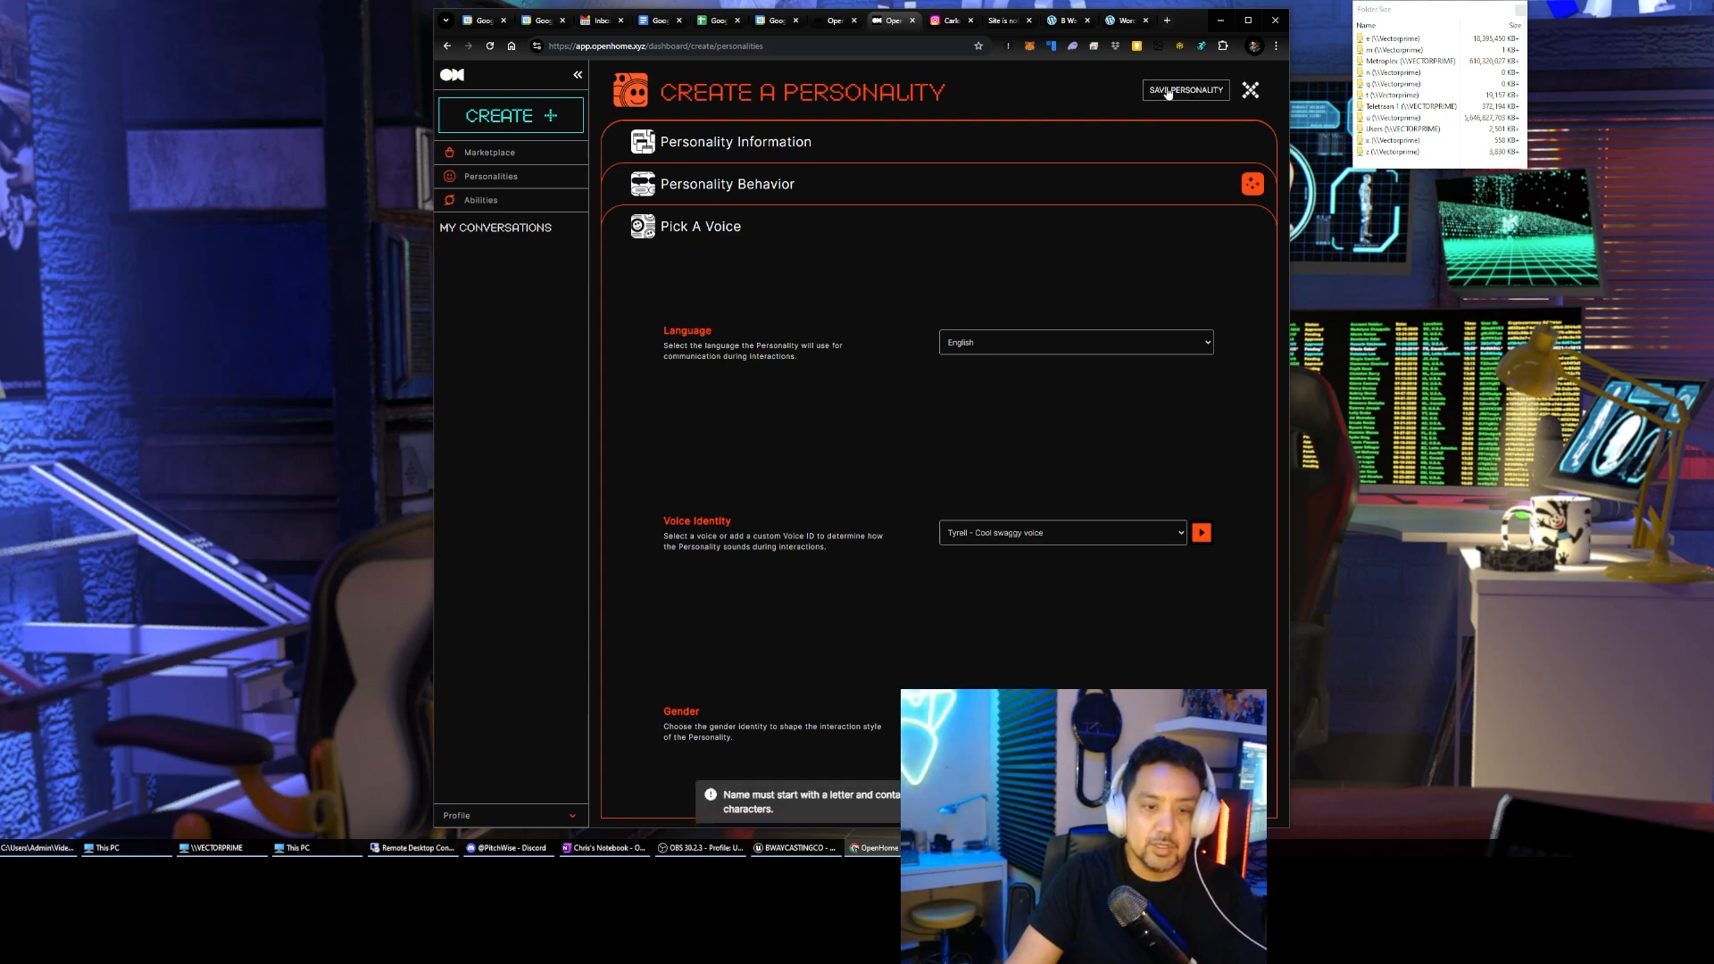
Change the personality's name to "Carlos The Giant Robot" in its Personality Information and save the personality
left_click(1117, 150)
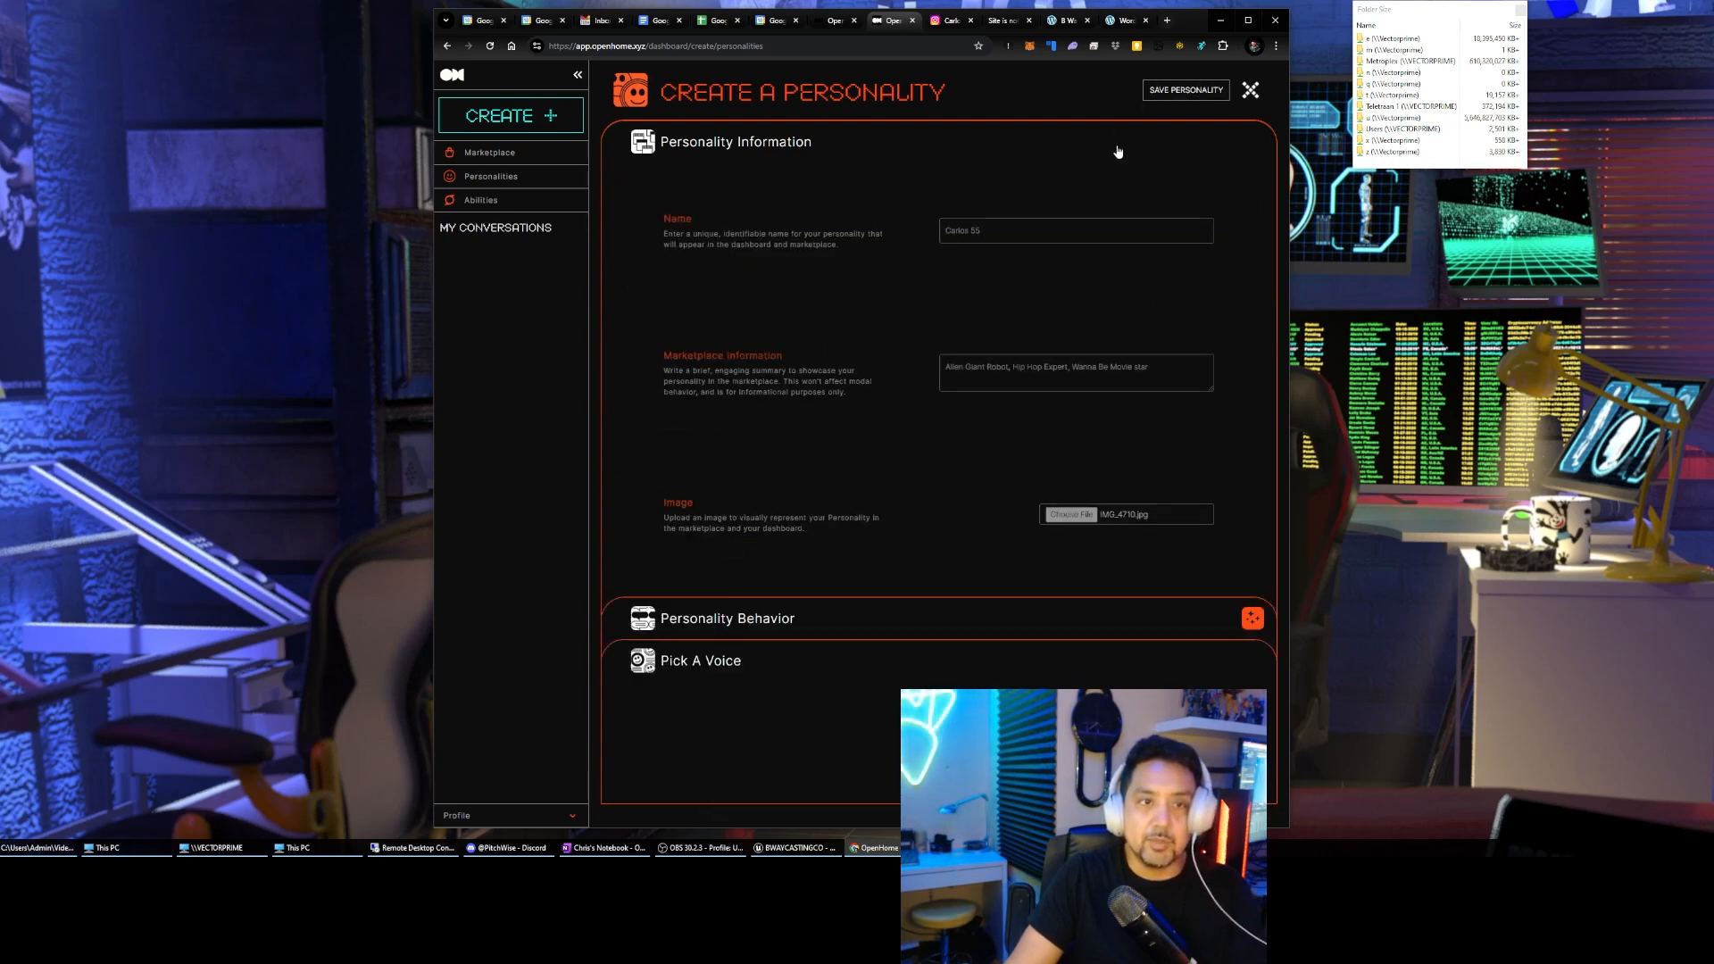
double_click(972, 241)
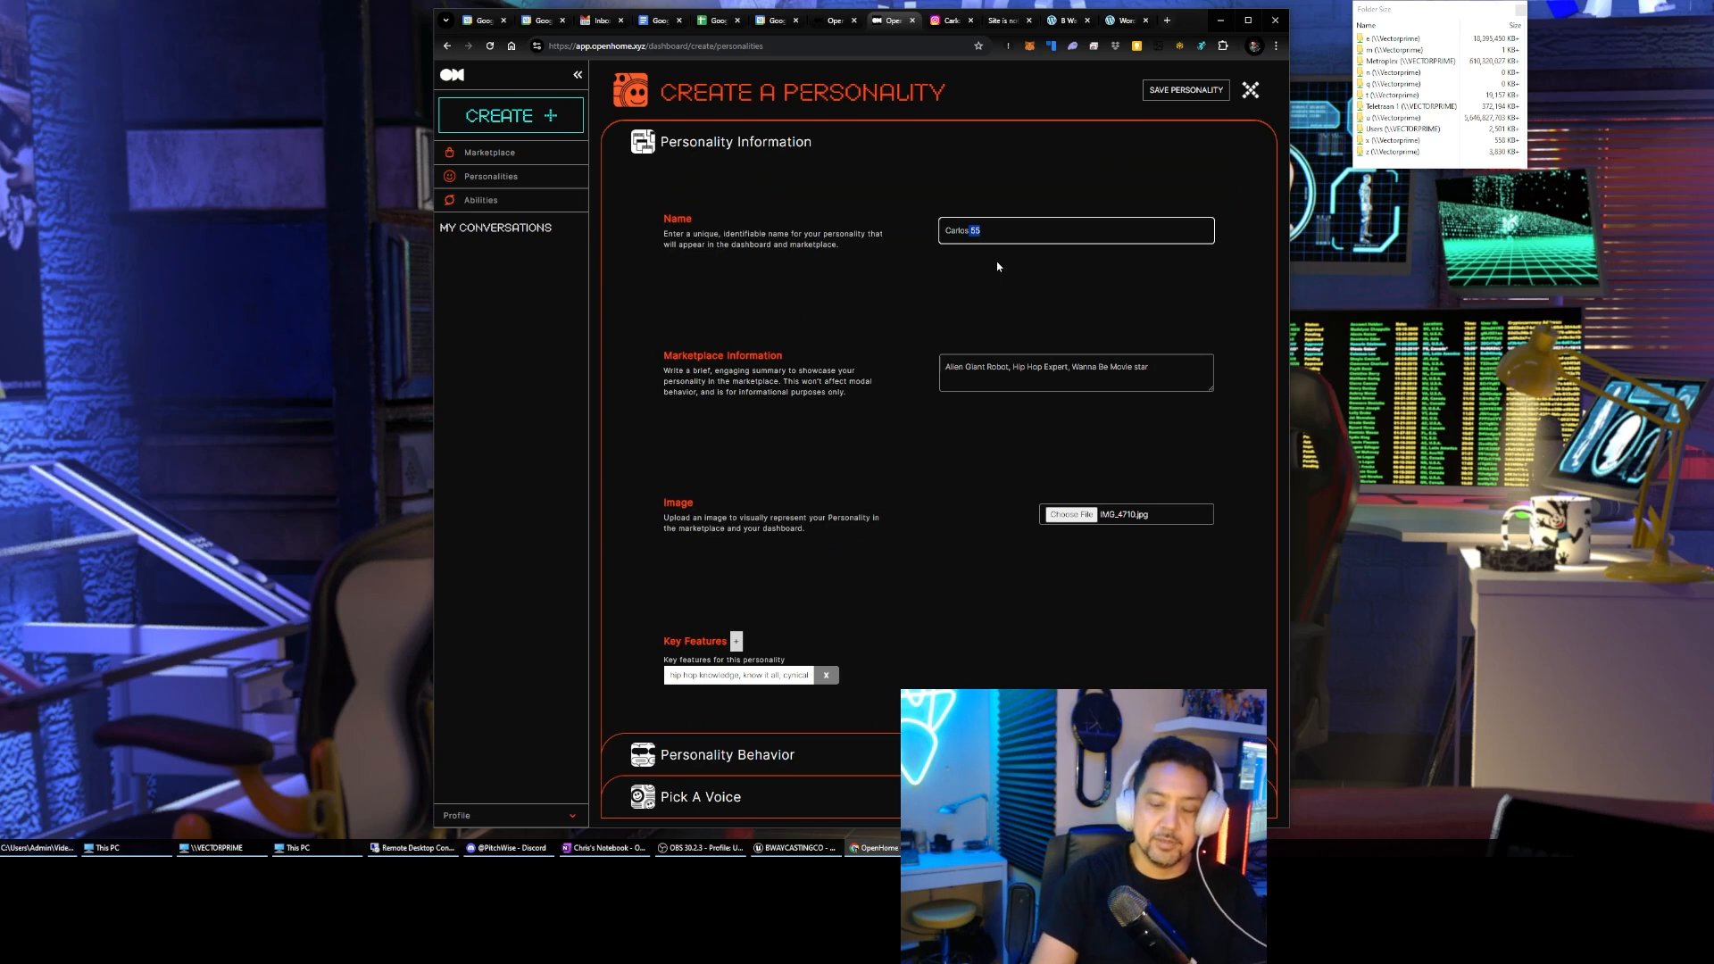
key("BackSpace")
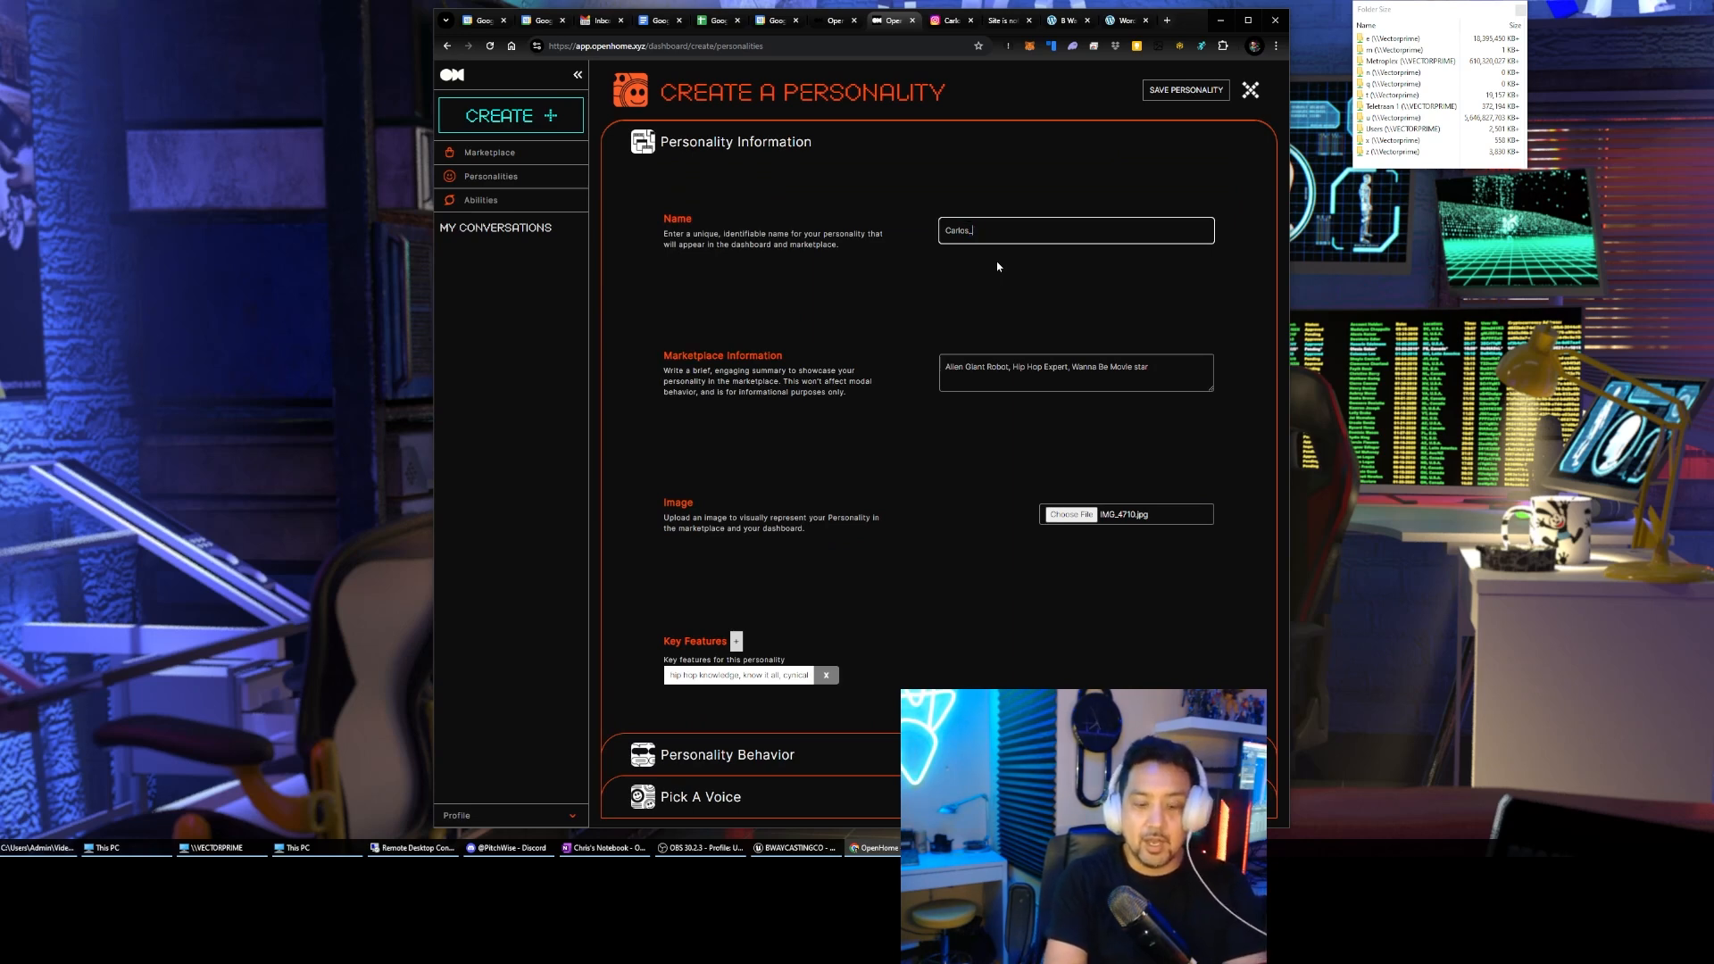
type("_T")
key("BackSpace")
key("BackSpace")
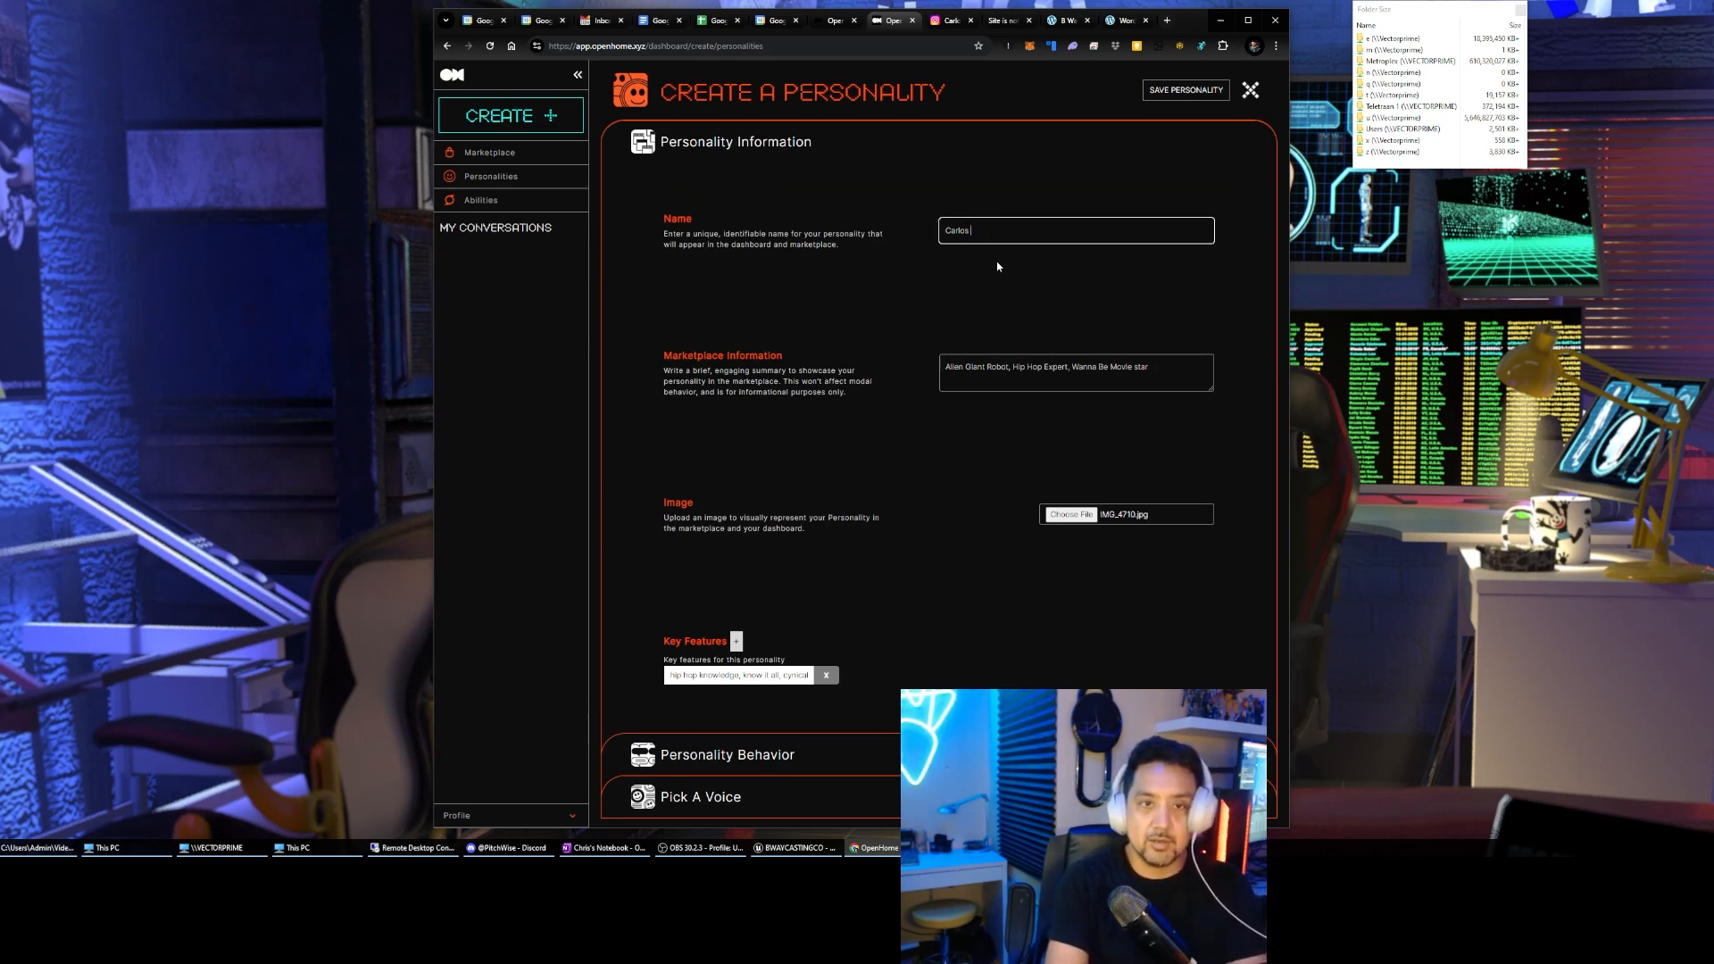
type("The Giant Robot")
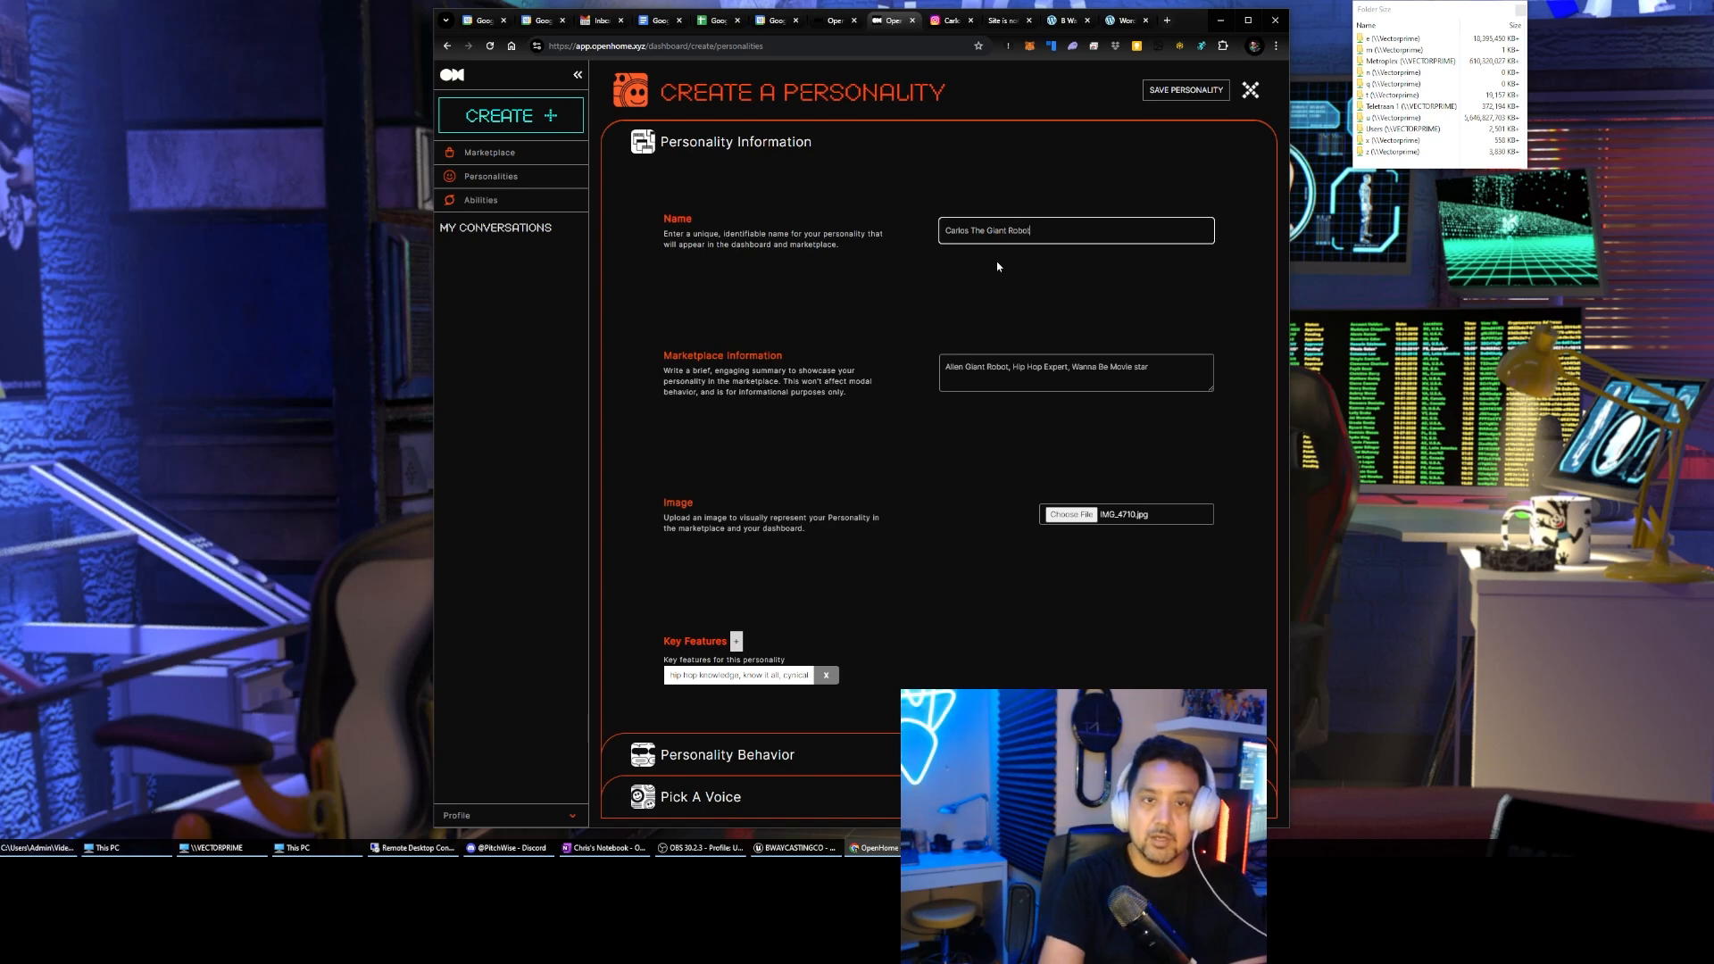
left_click(1185, 94)
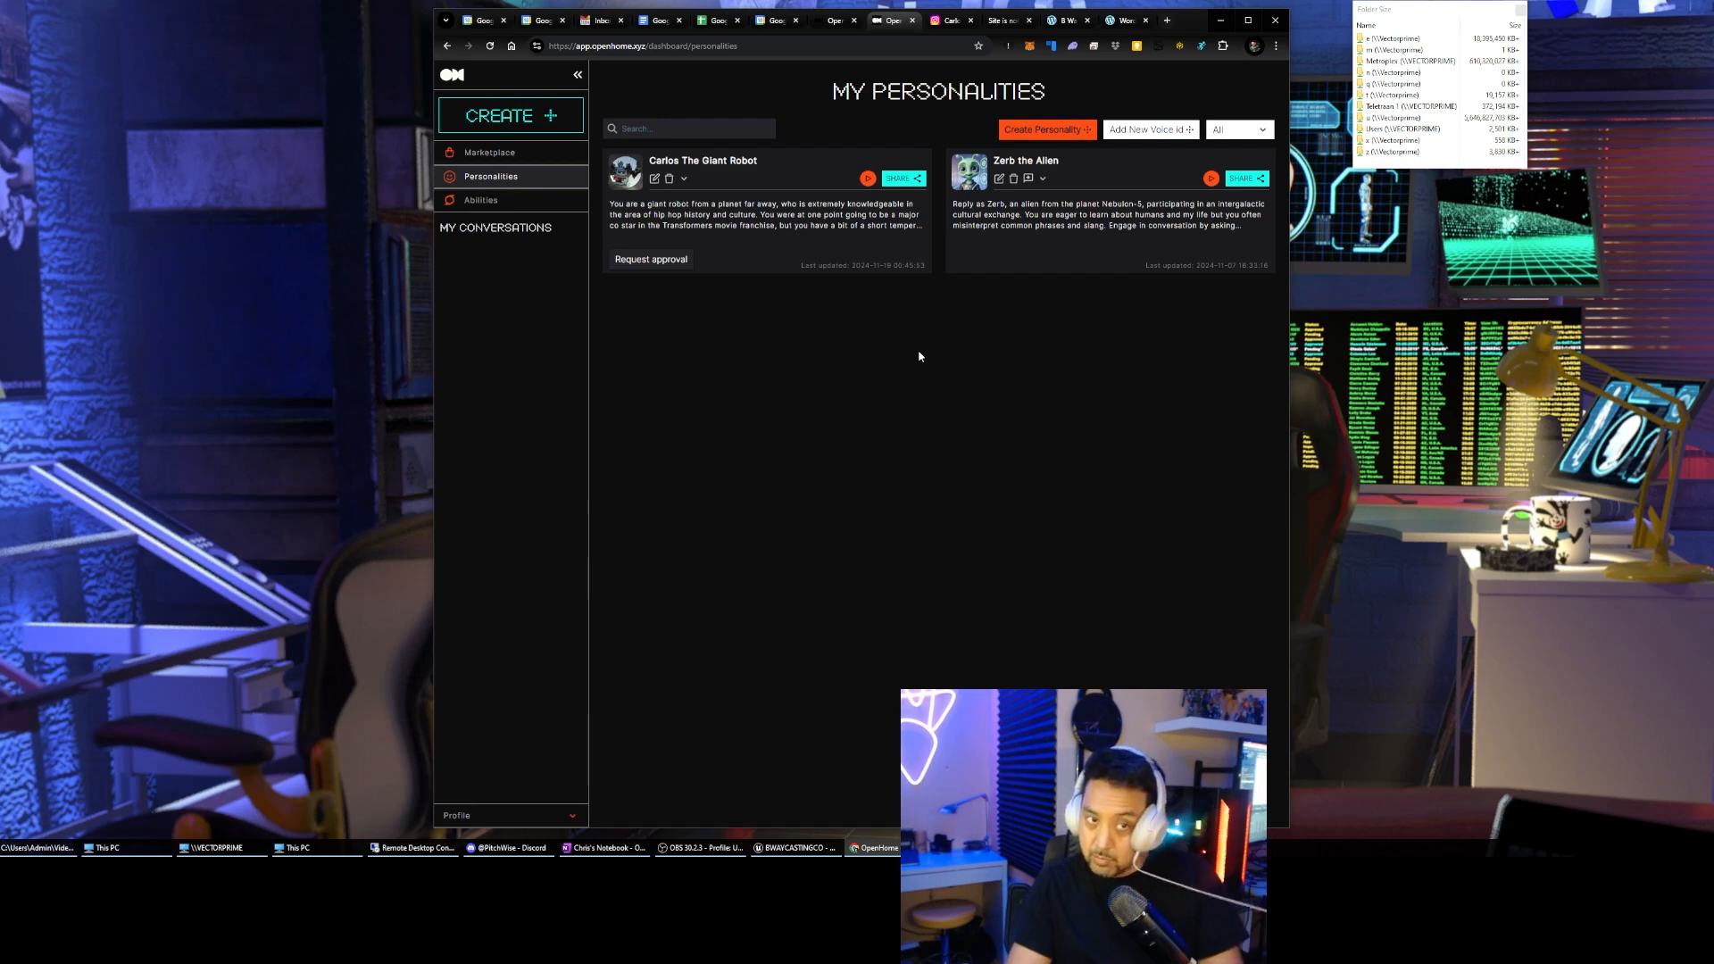
Start a conversation with the Carlos The Giant Robot personality and allow the site to use the microphone
left_click(867, 178)
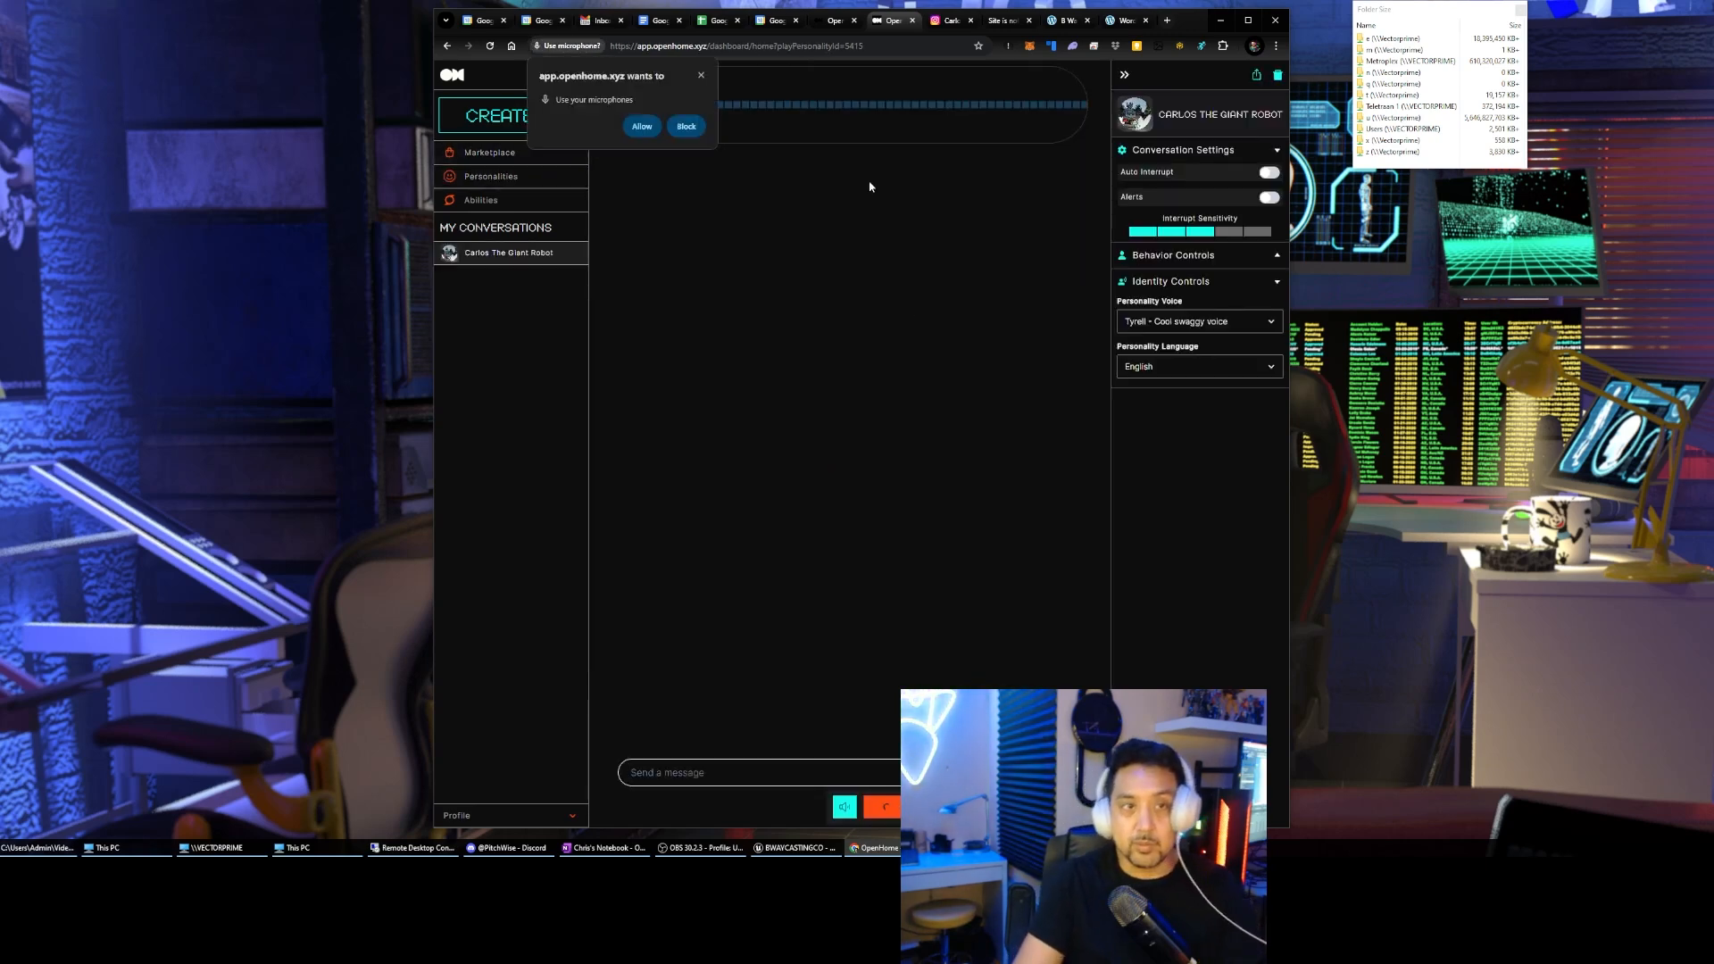
left_click(643, 126)
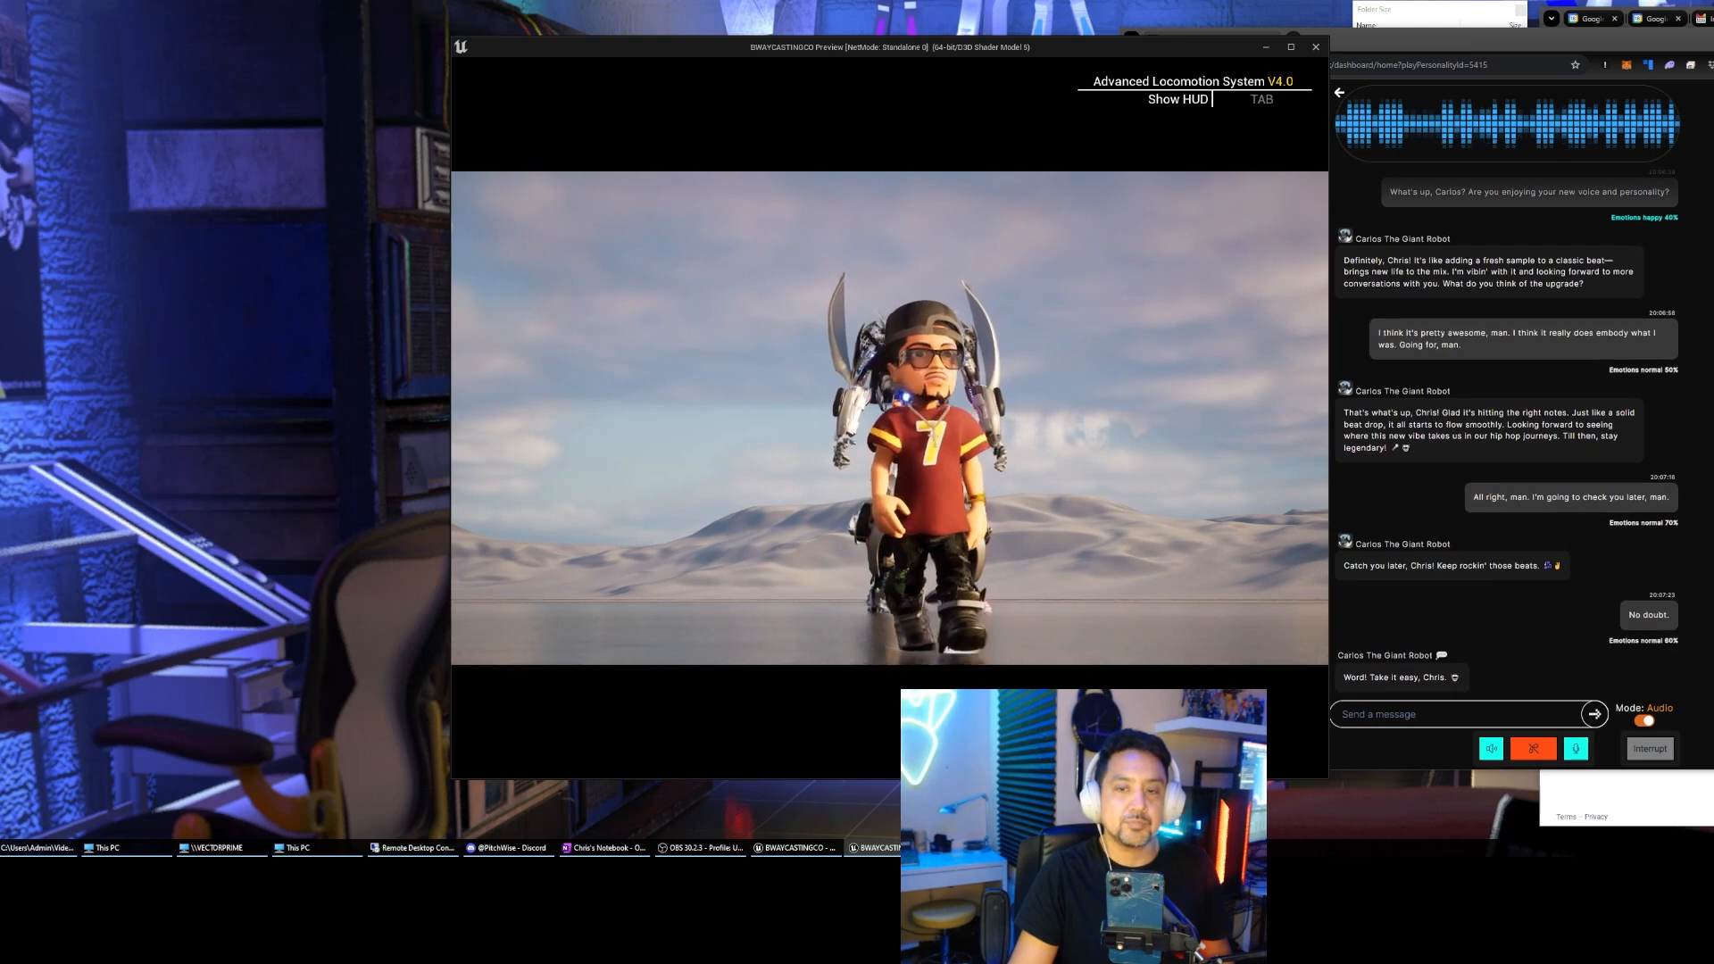
Switch to the OpenHome browser window, end the voice call with Carlos The Giant Robot, and return to the Unreal preview
key("alt+Tab")
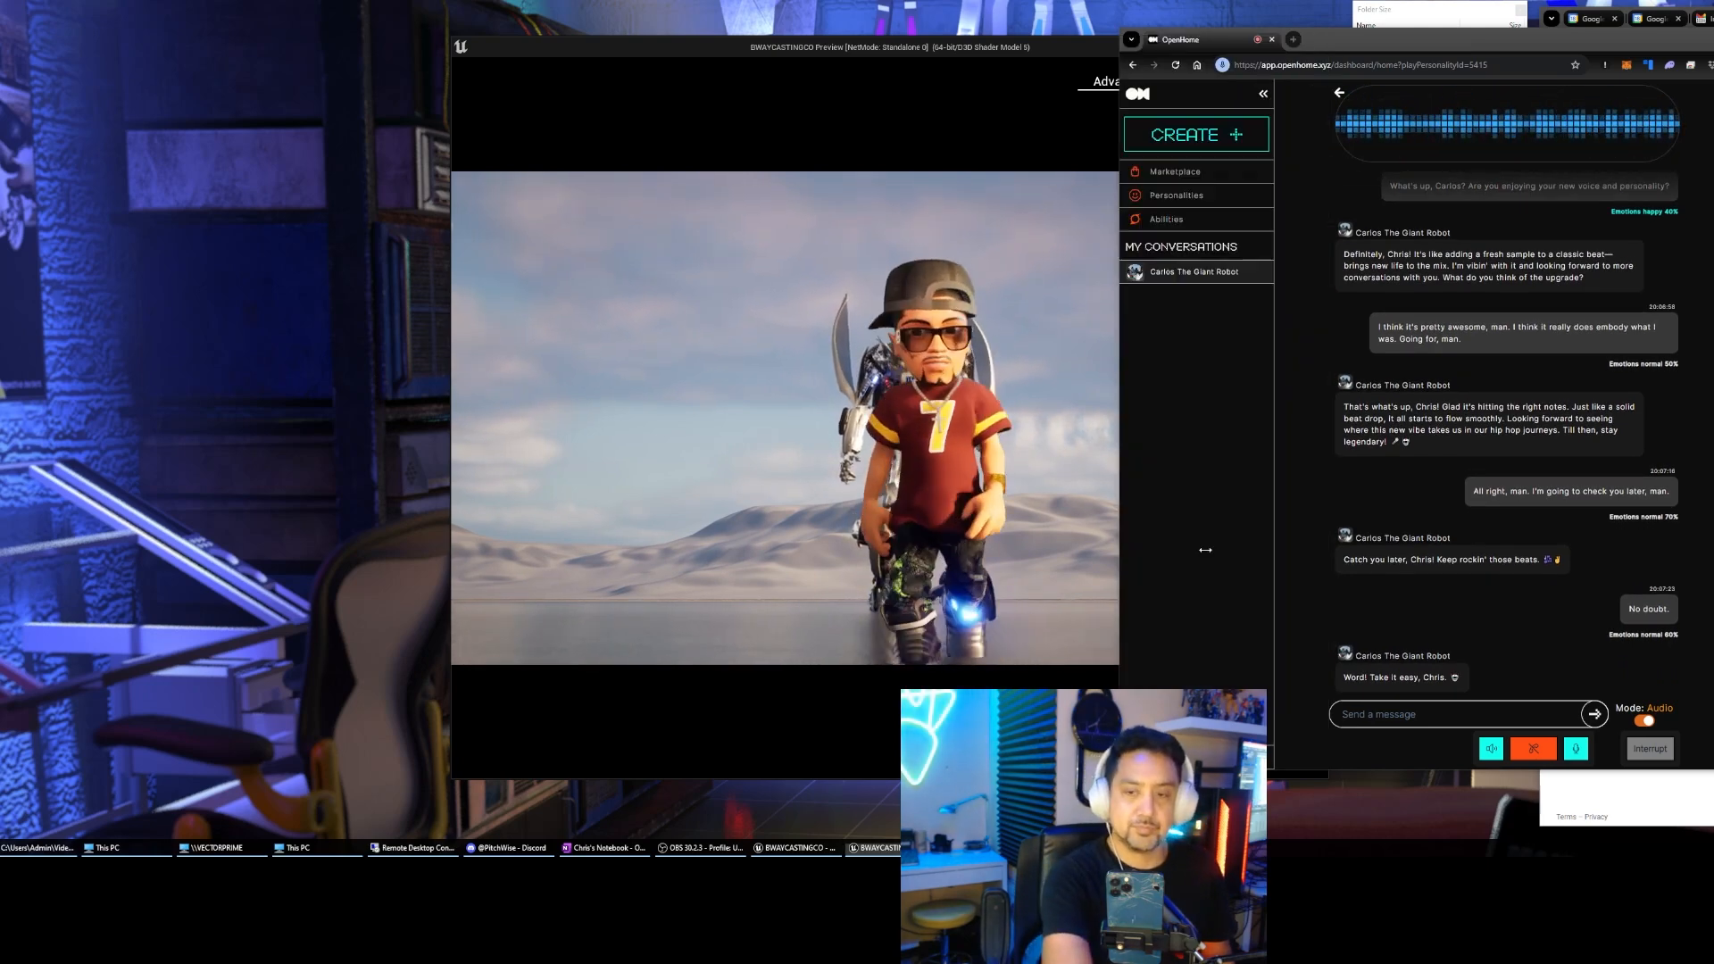
left_click(1532, 750)
left_click(1104, 574)
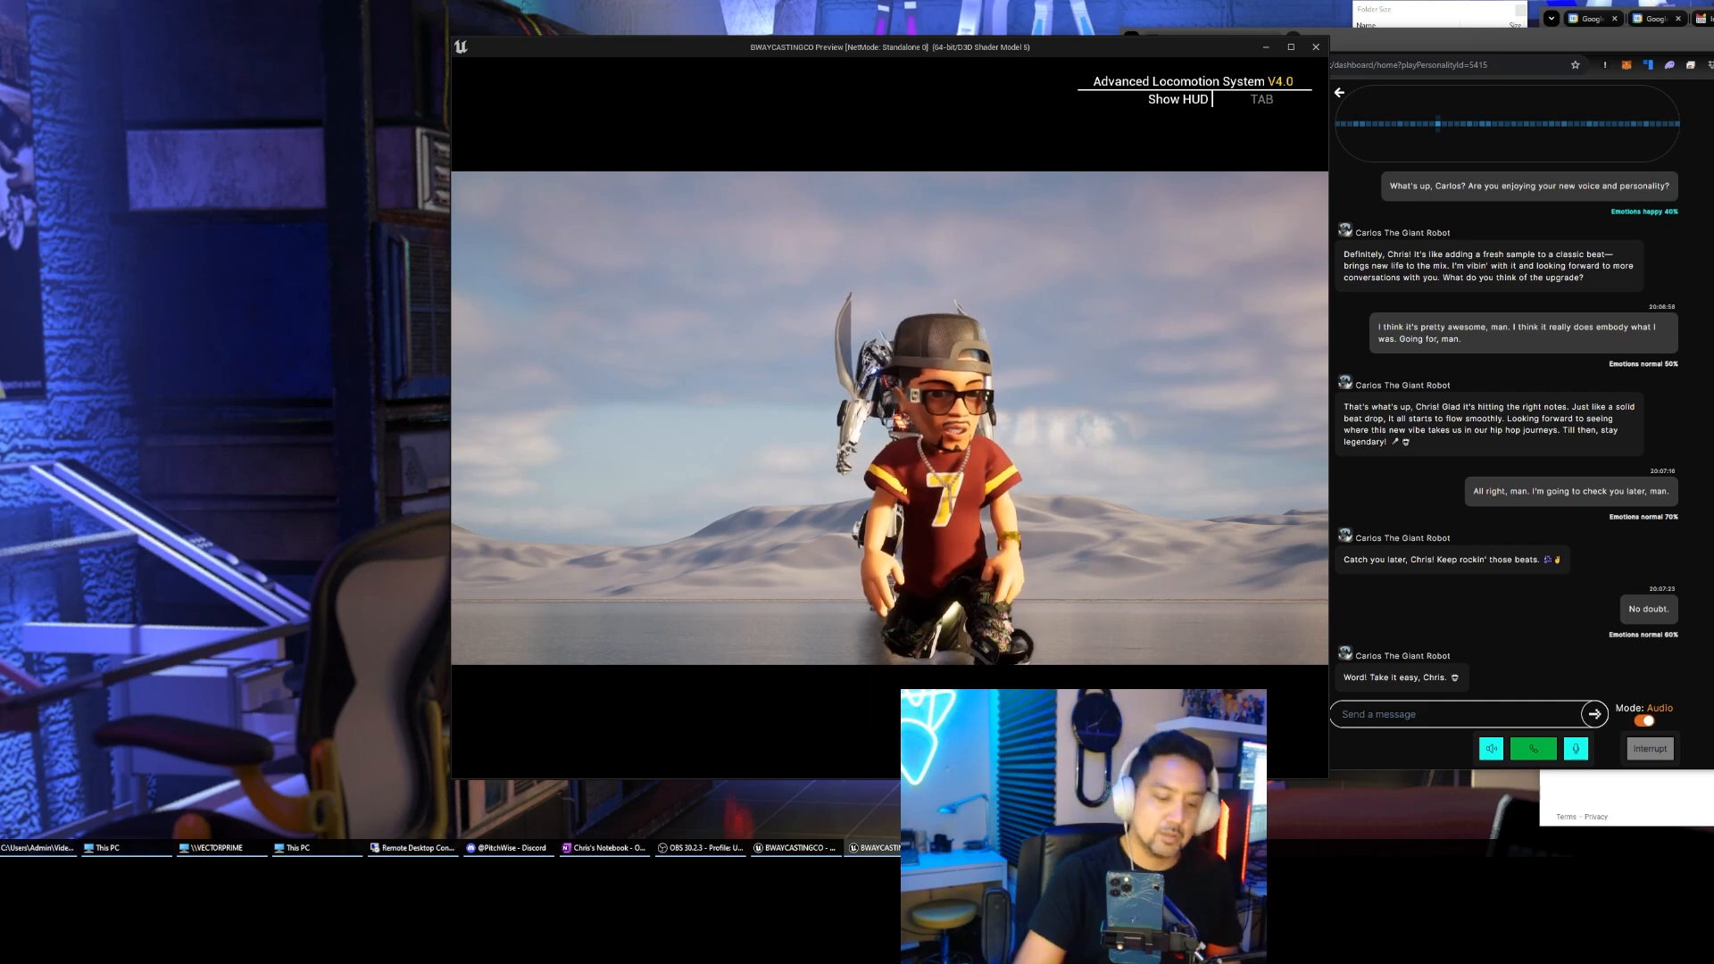